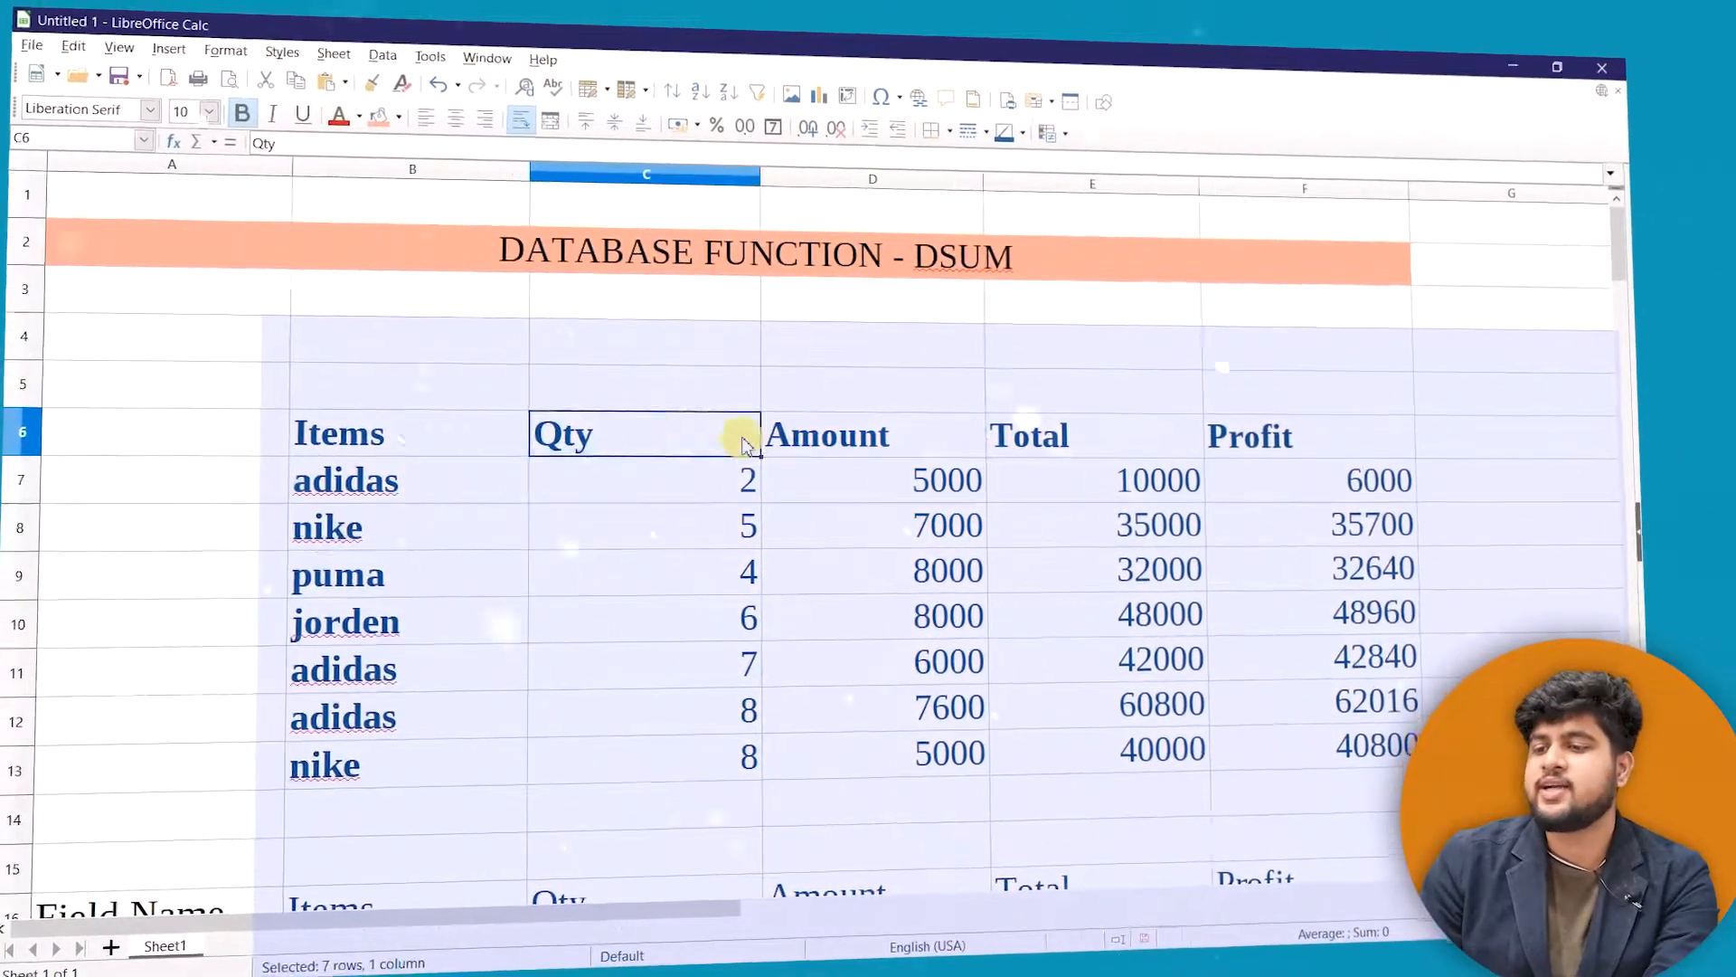
# In the criteria row, set the Qty condition to >2 and the Amount condition to >4000
pyautogui.moveTo(1031, 441); pyautogui.dragTo(1094, 438)
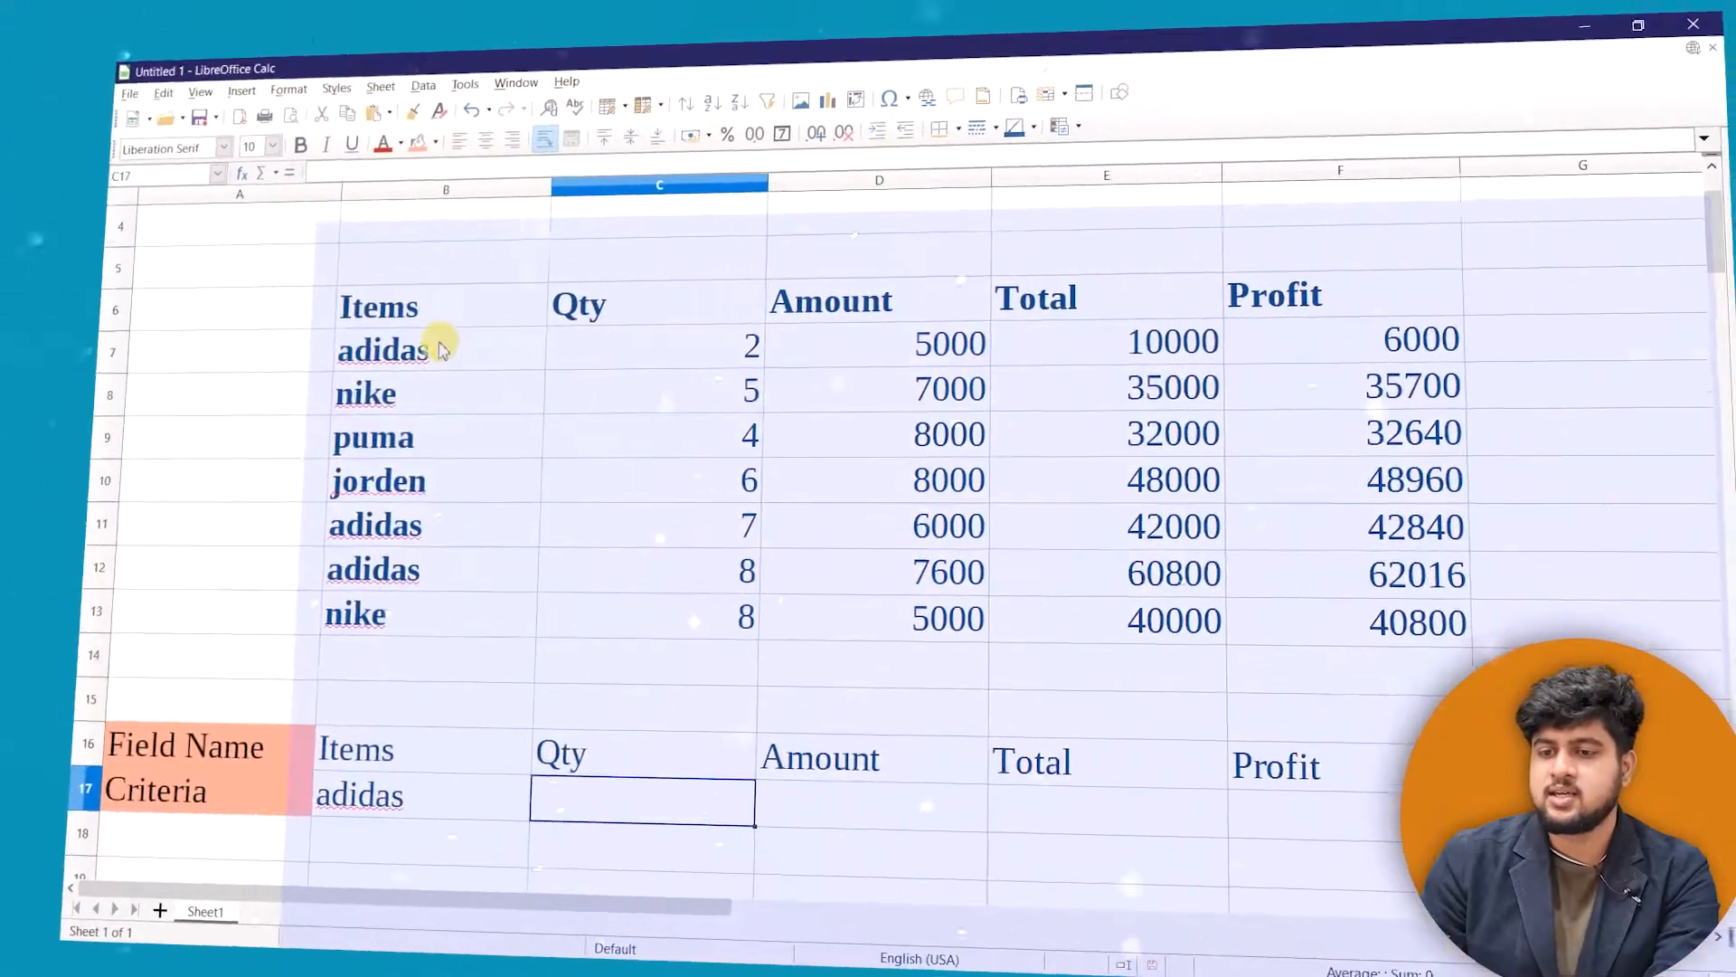
pyautogui.click(448, 355)
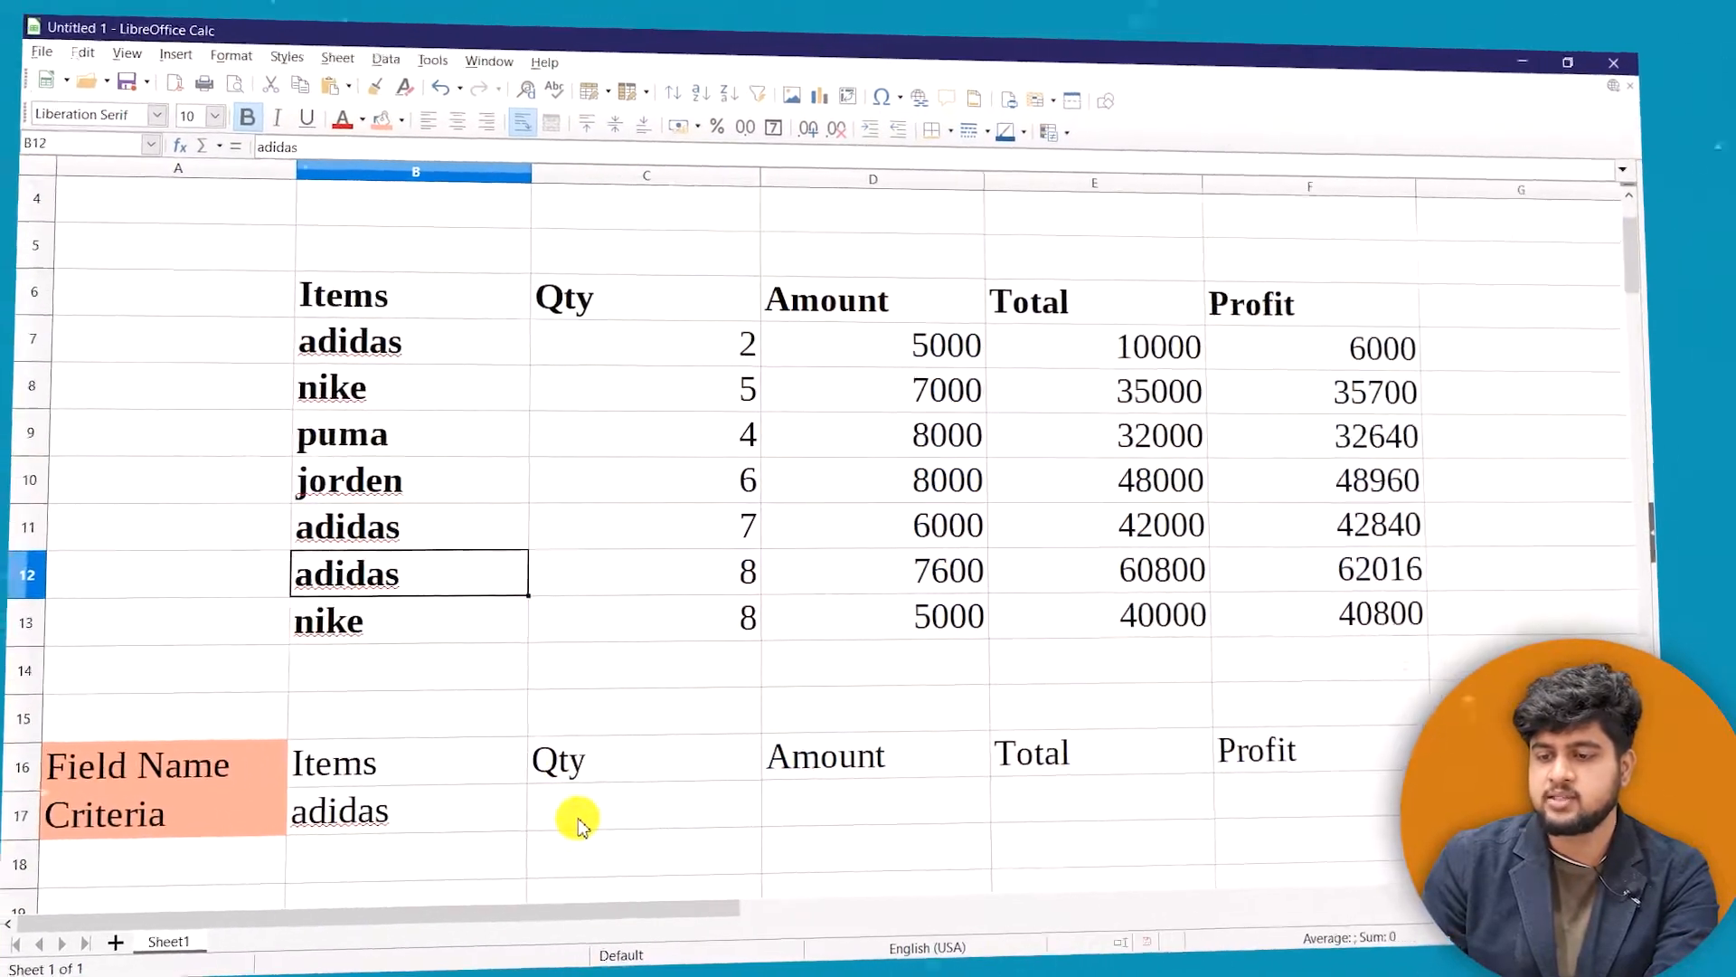
pyautogui.click(578, 821)
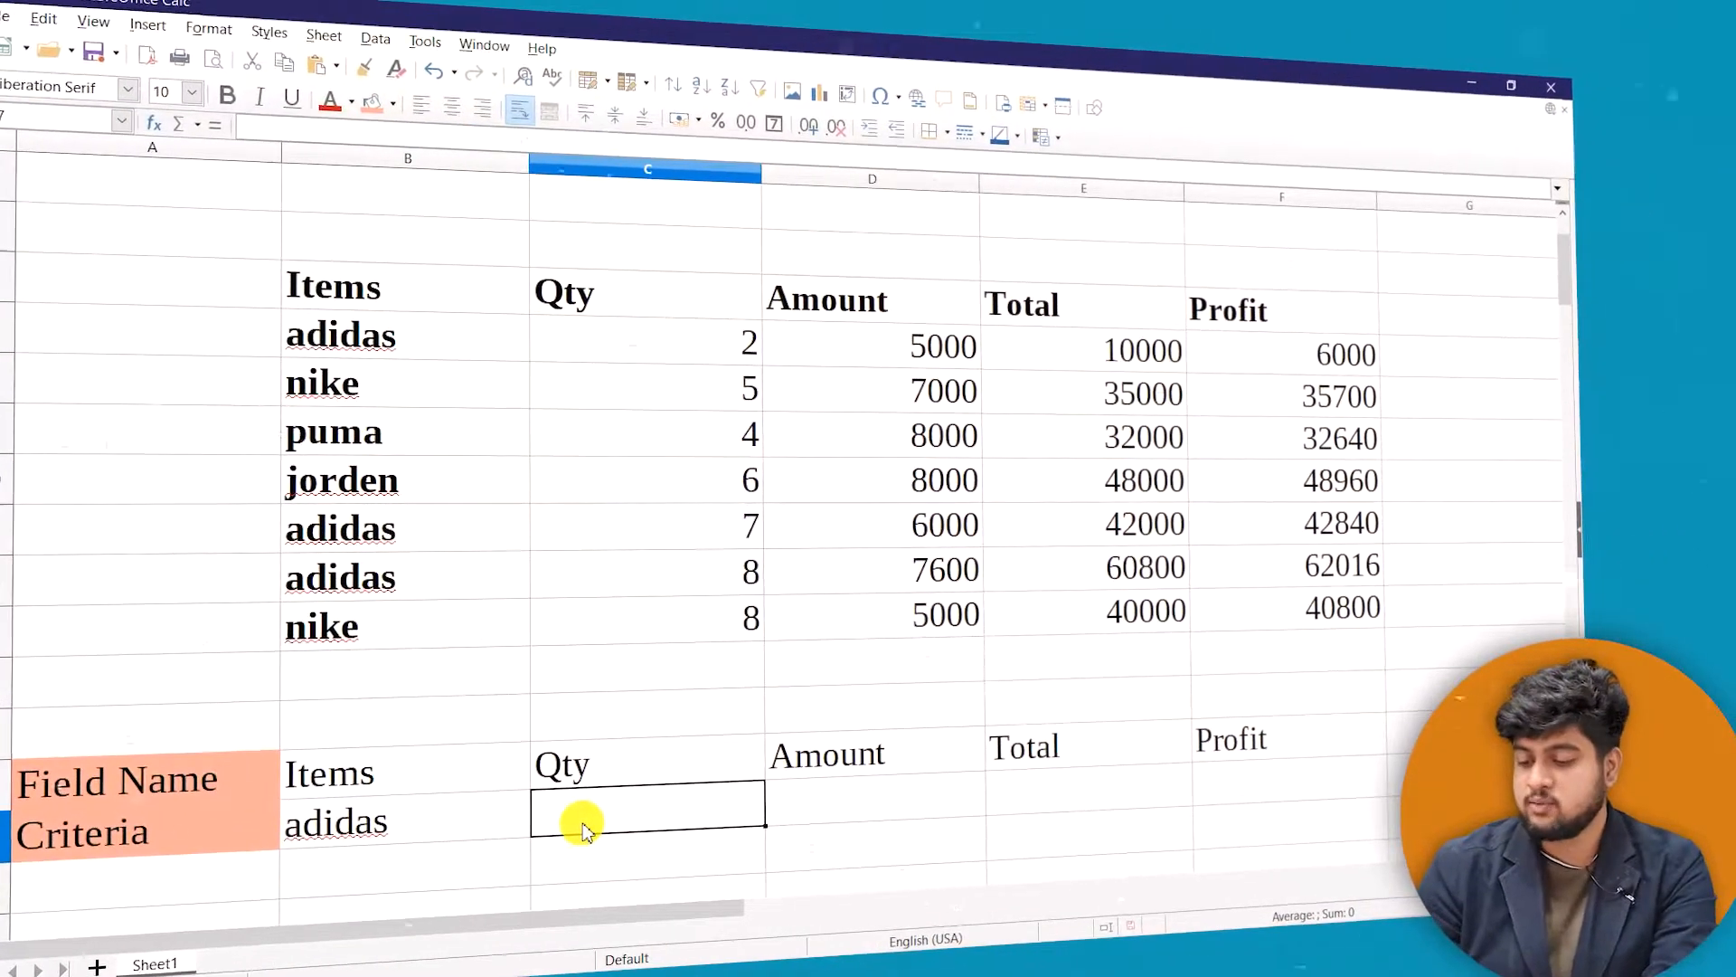
pyautogui.write('>')
pyautogui.write('2')
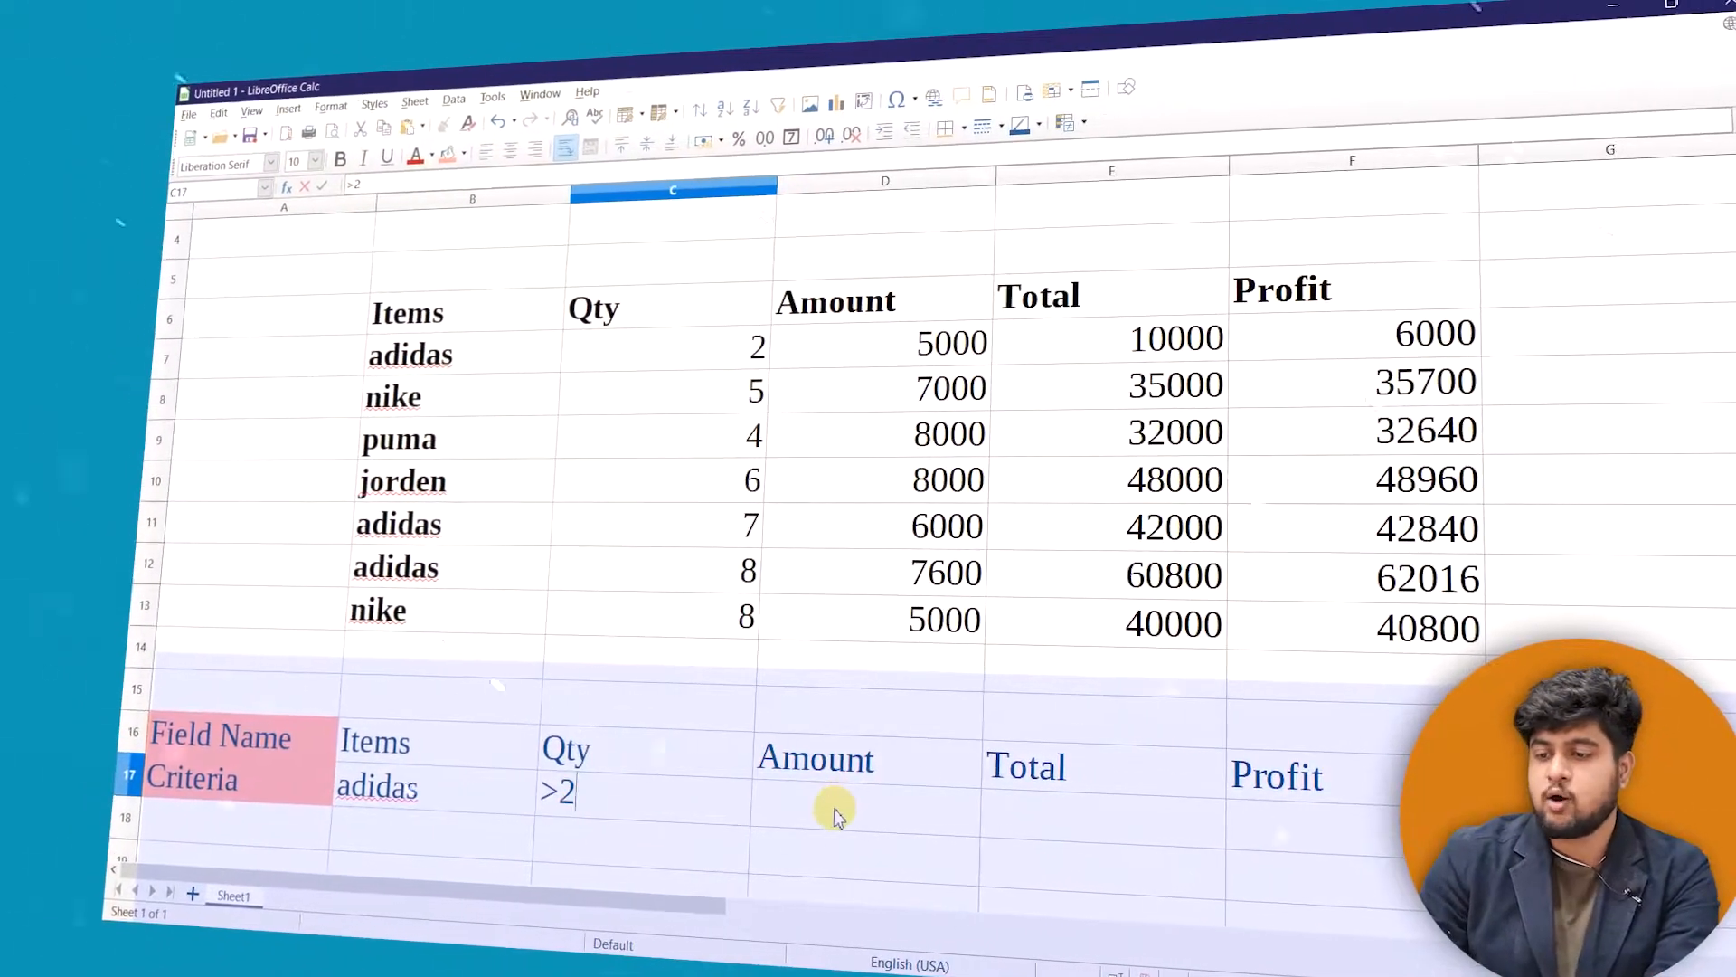
pyautogui.click(834, 809)
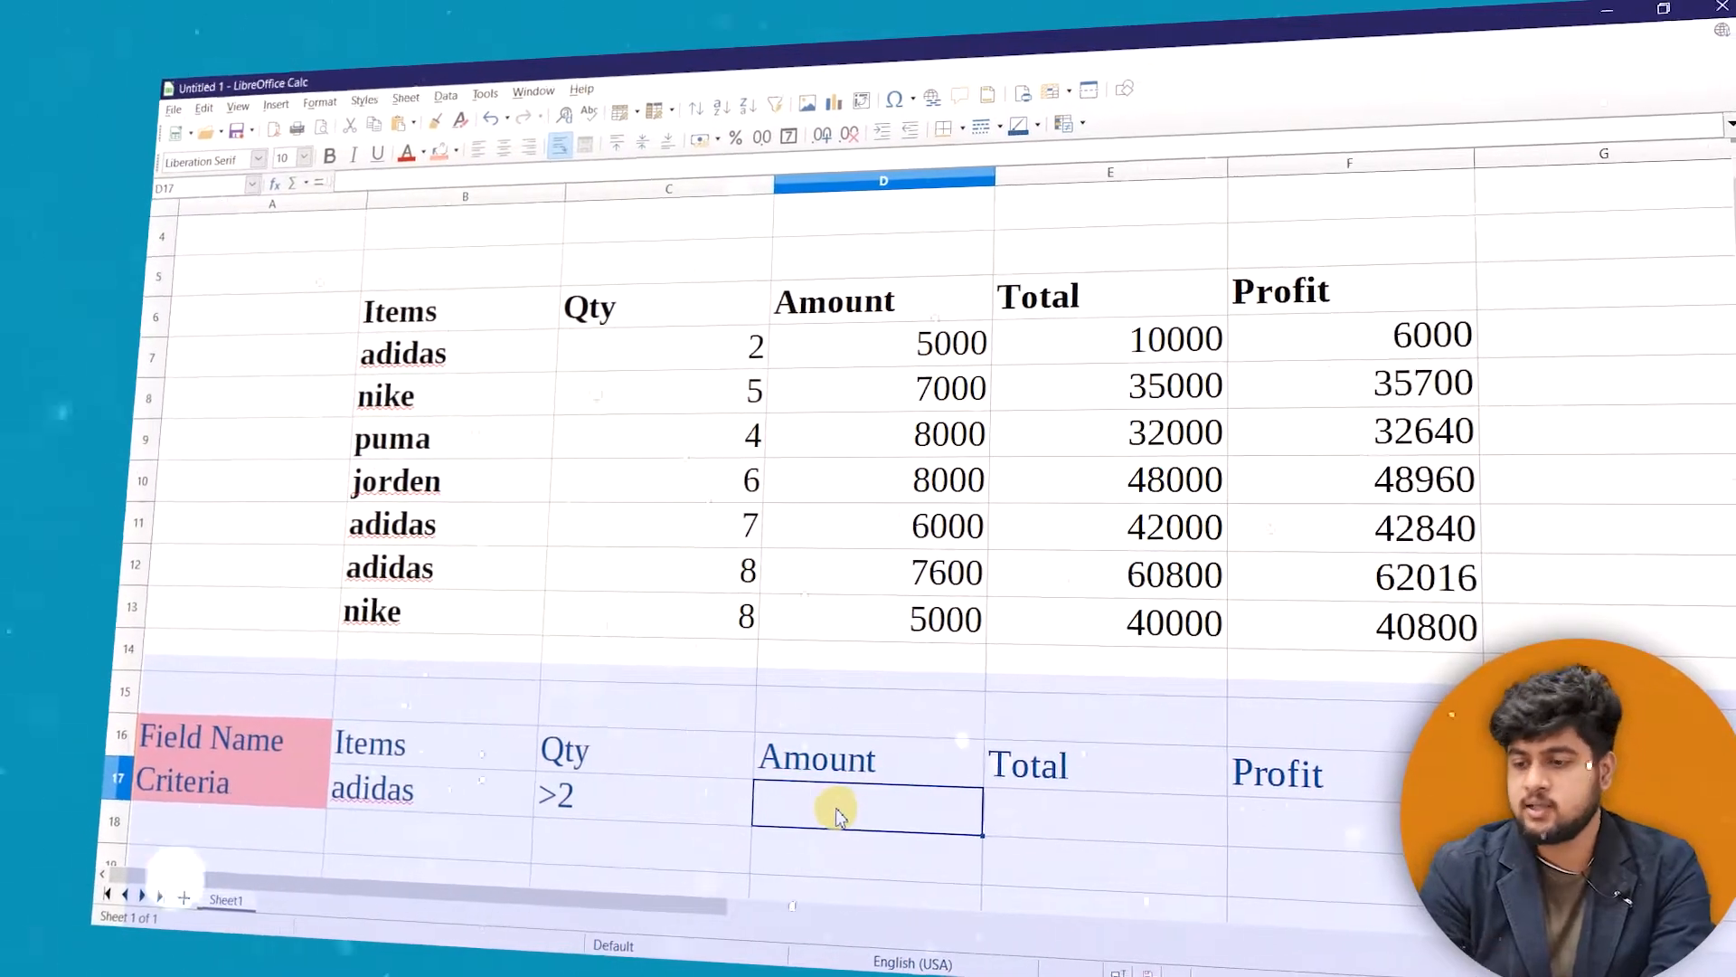
pyautogui.write('>4000')
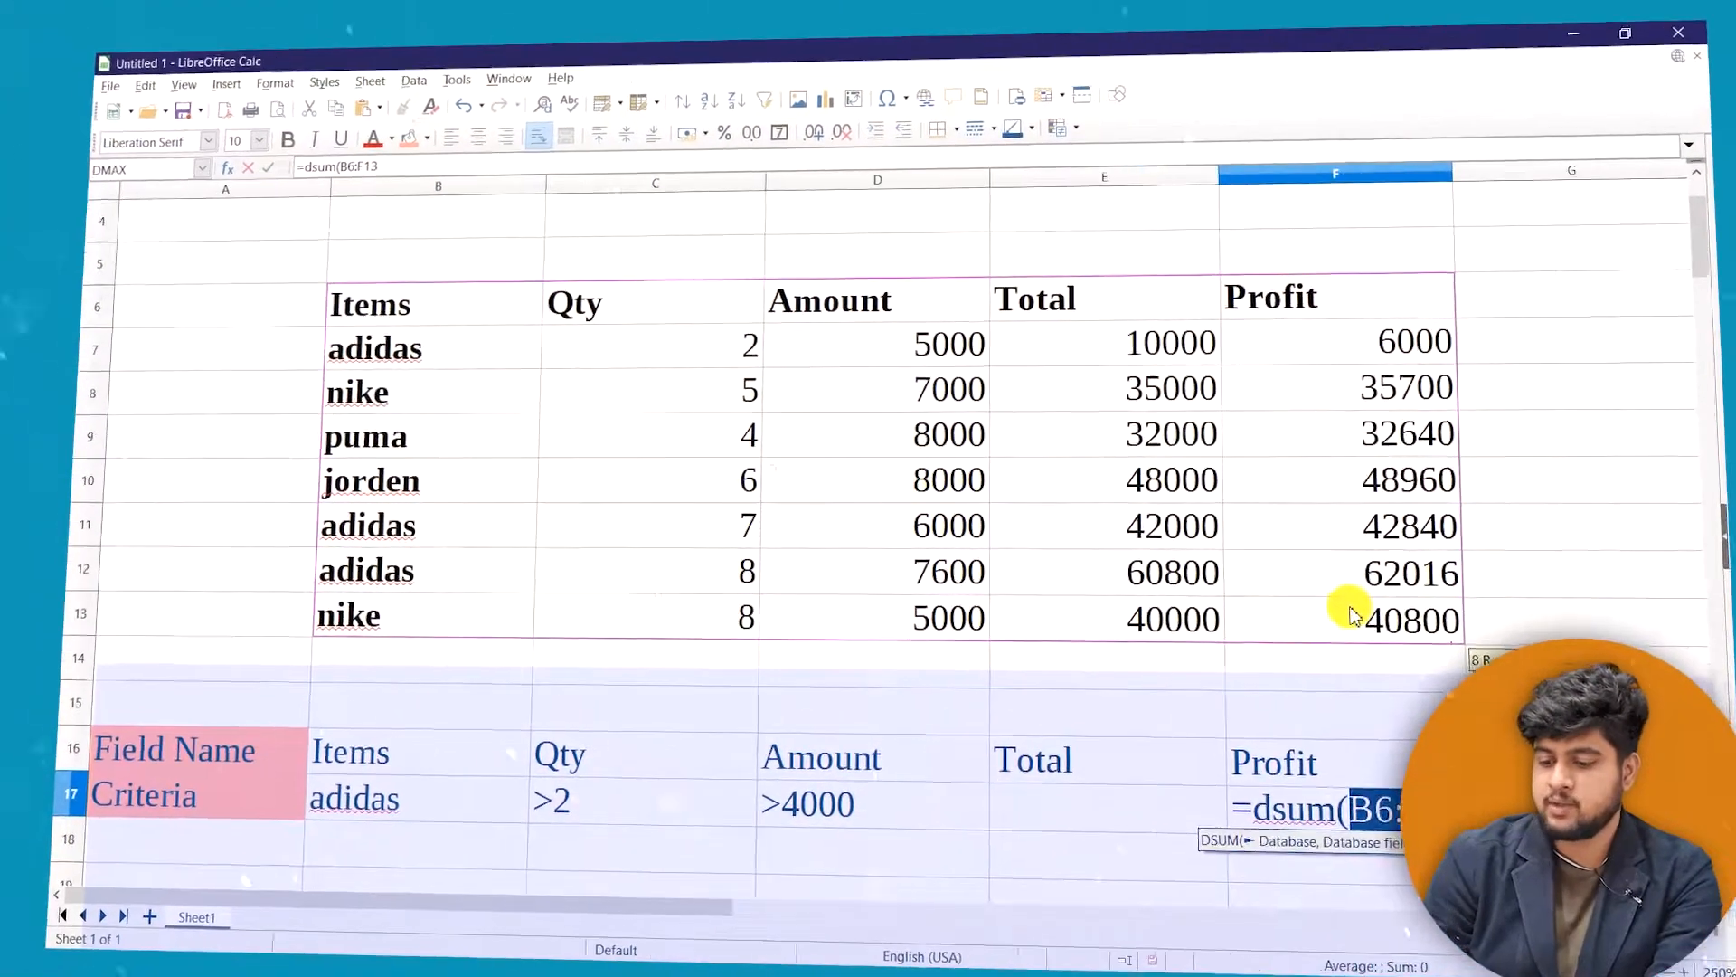
# Complete the DSUM formula in F17 with F6 as the database field and B16:E17 as the search criteria
pyautogui.write(',')
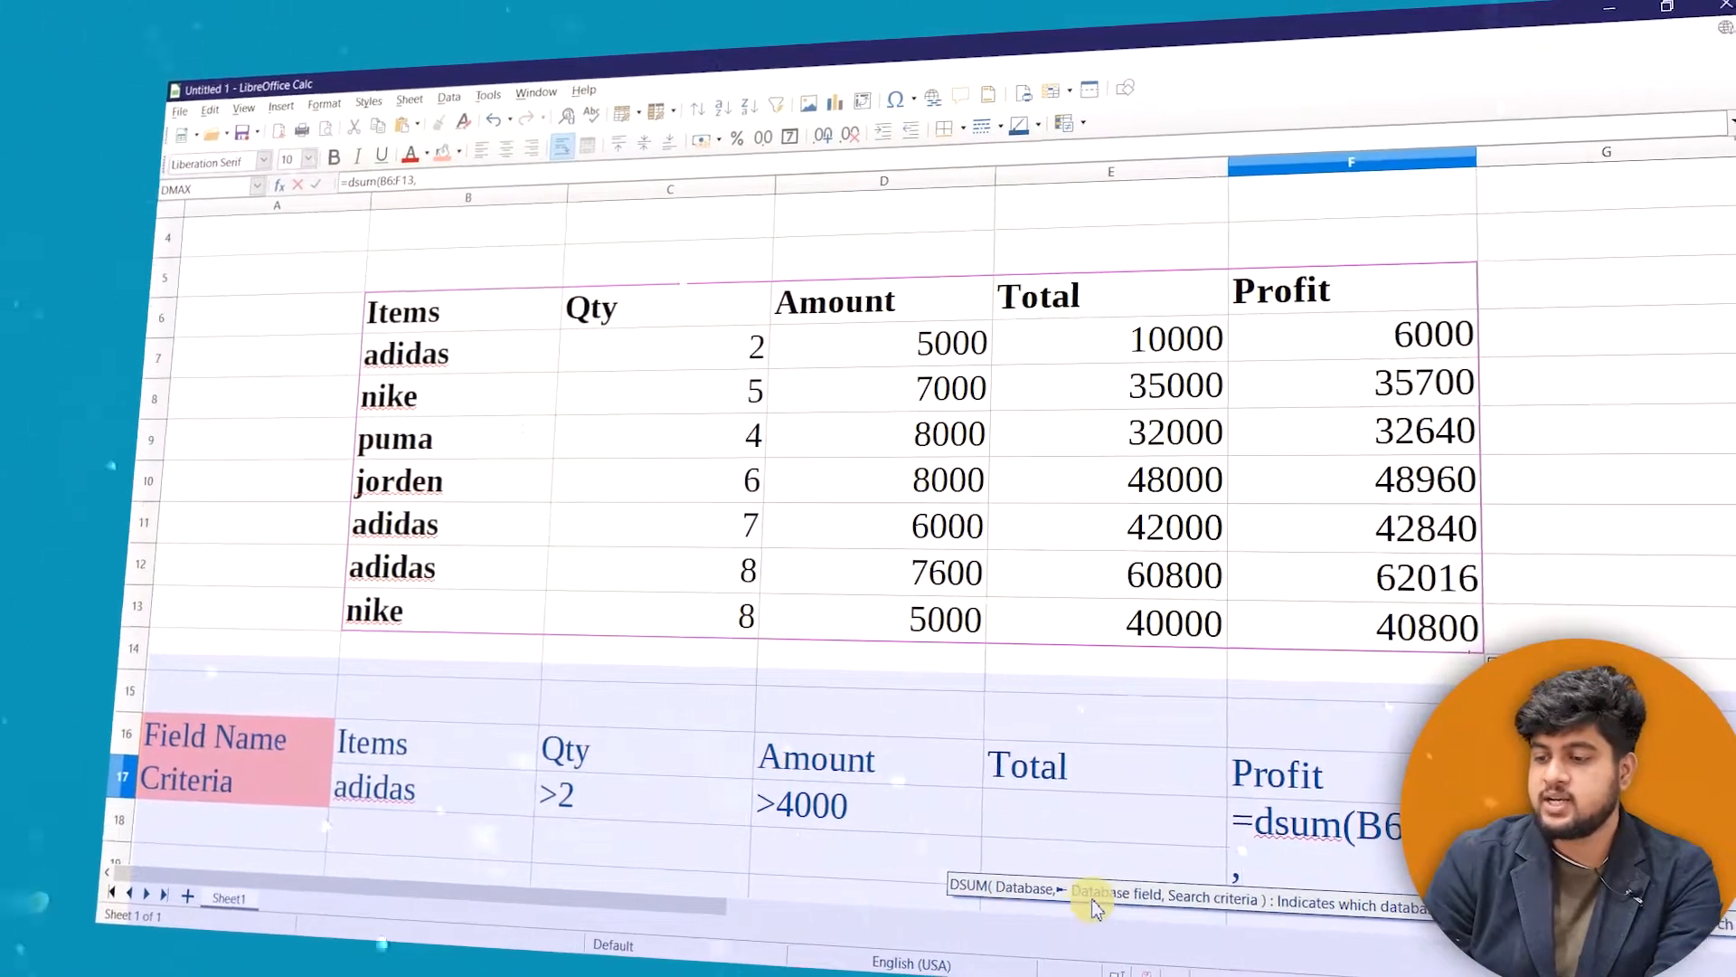
pyautogui.click(1342, 292)
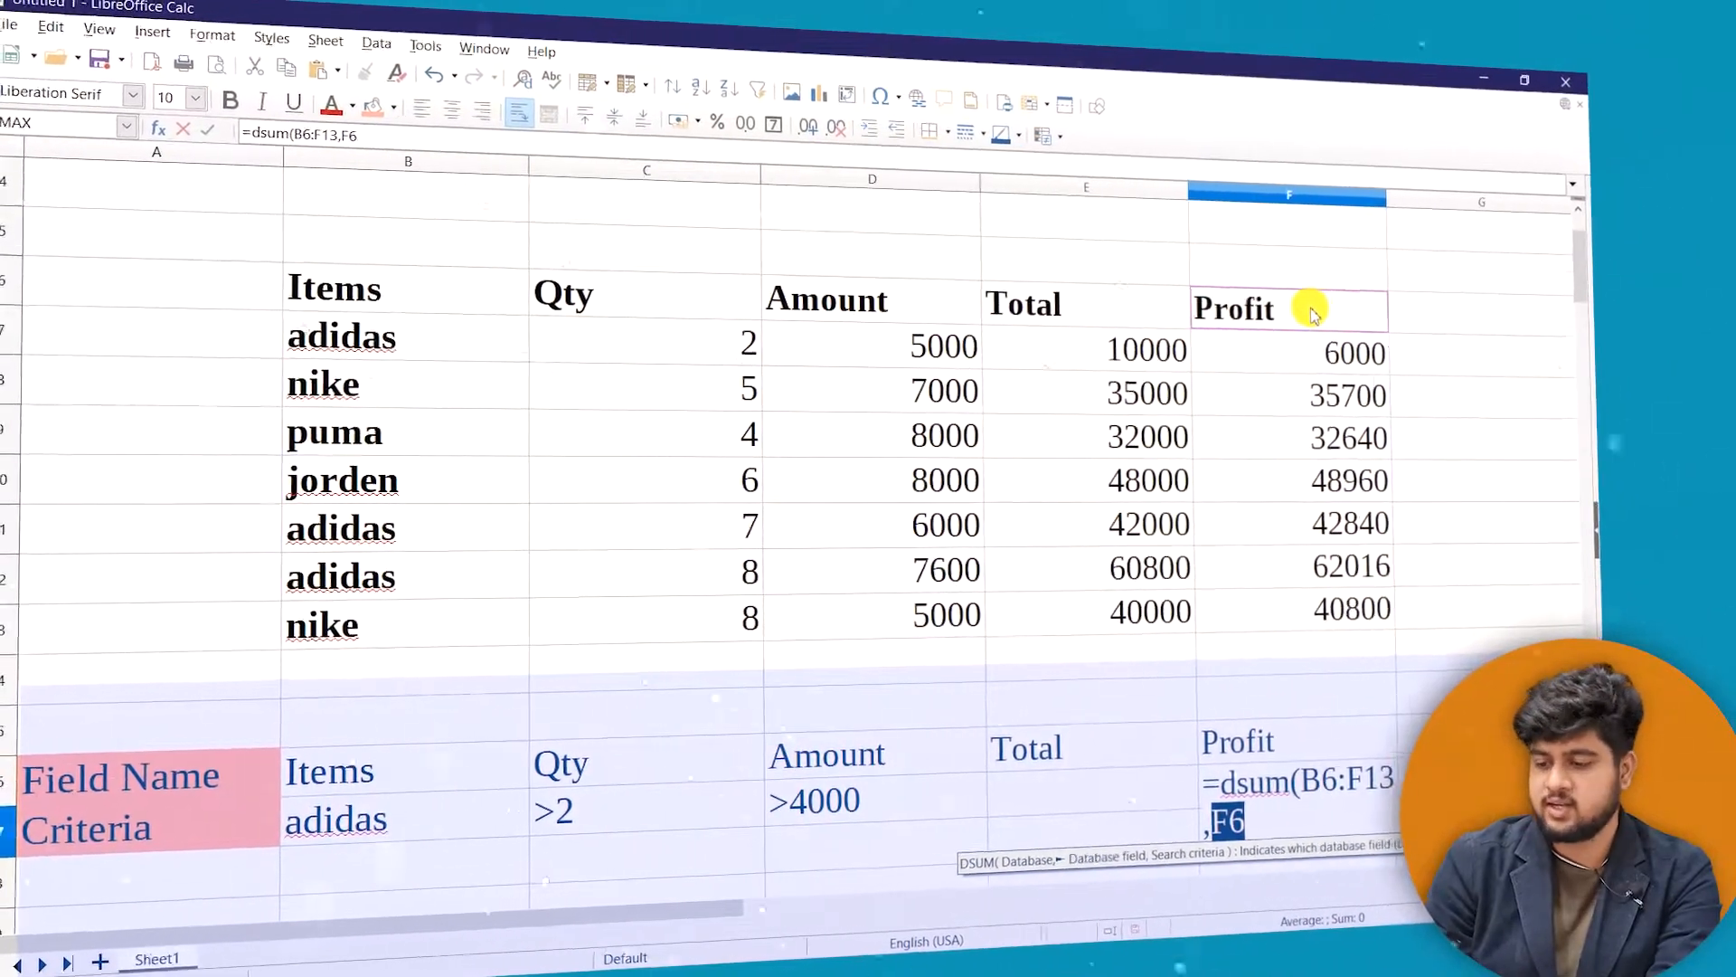
pyautogui.write(',')
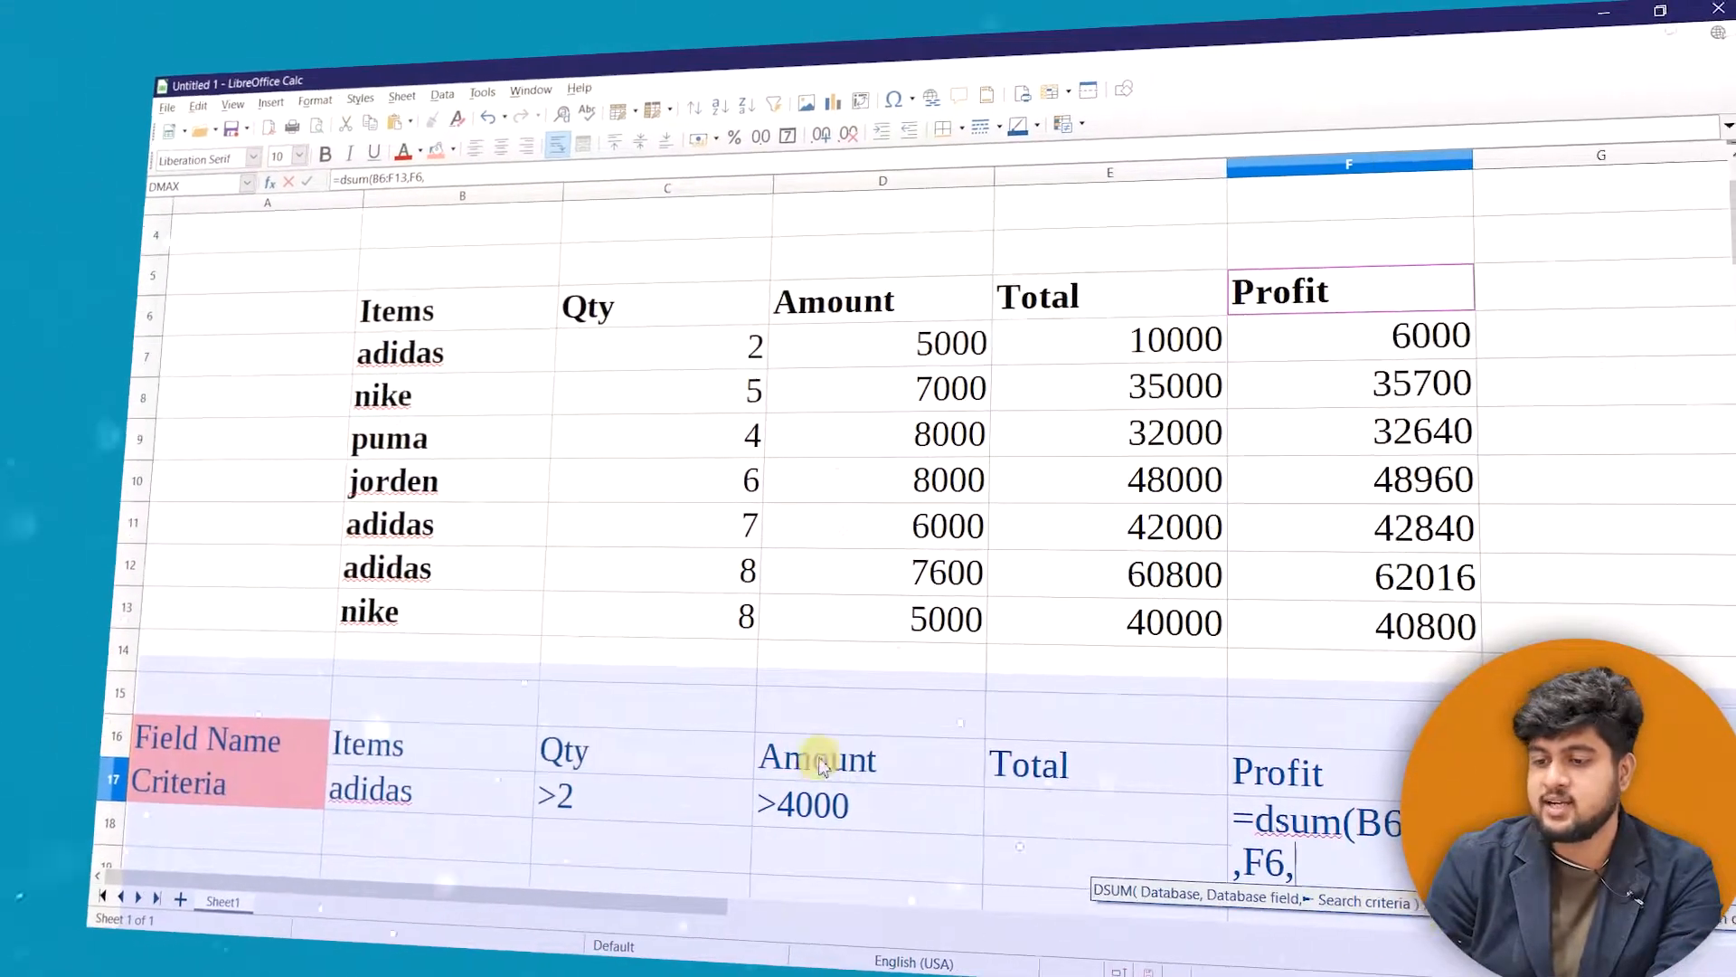
pyautogui.moveTo(375, 741); pyautogui.dragTo(1072, 811)
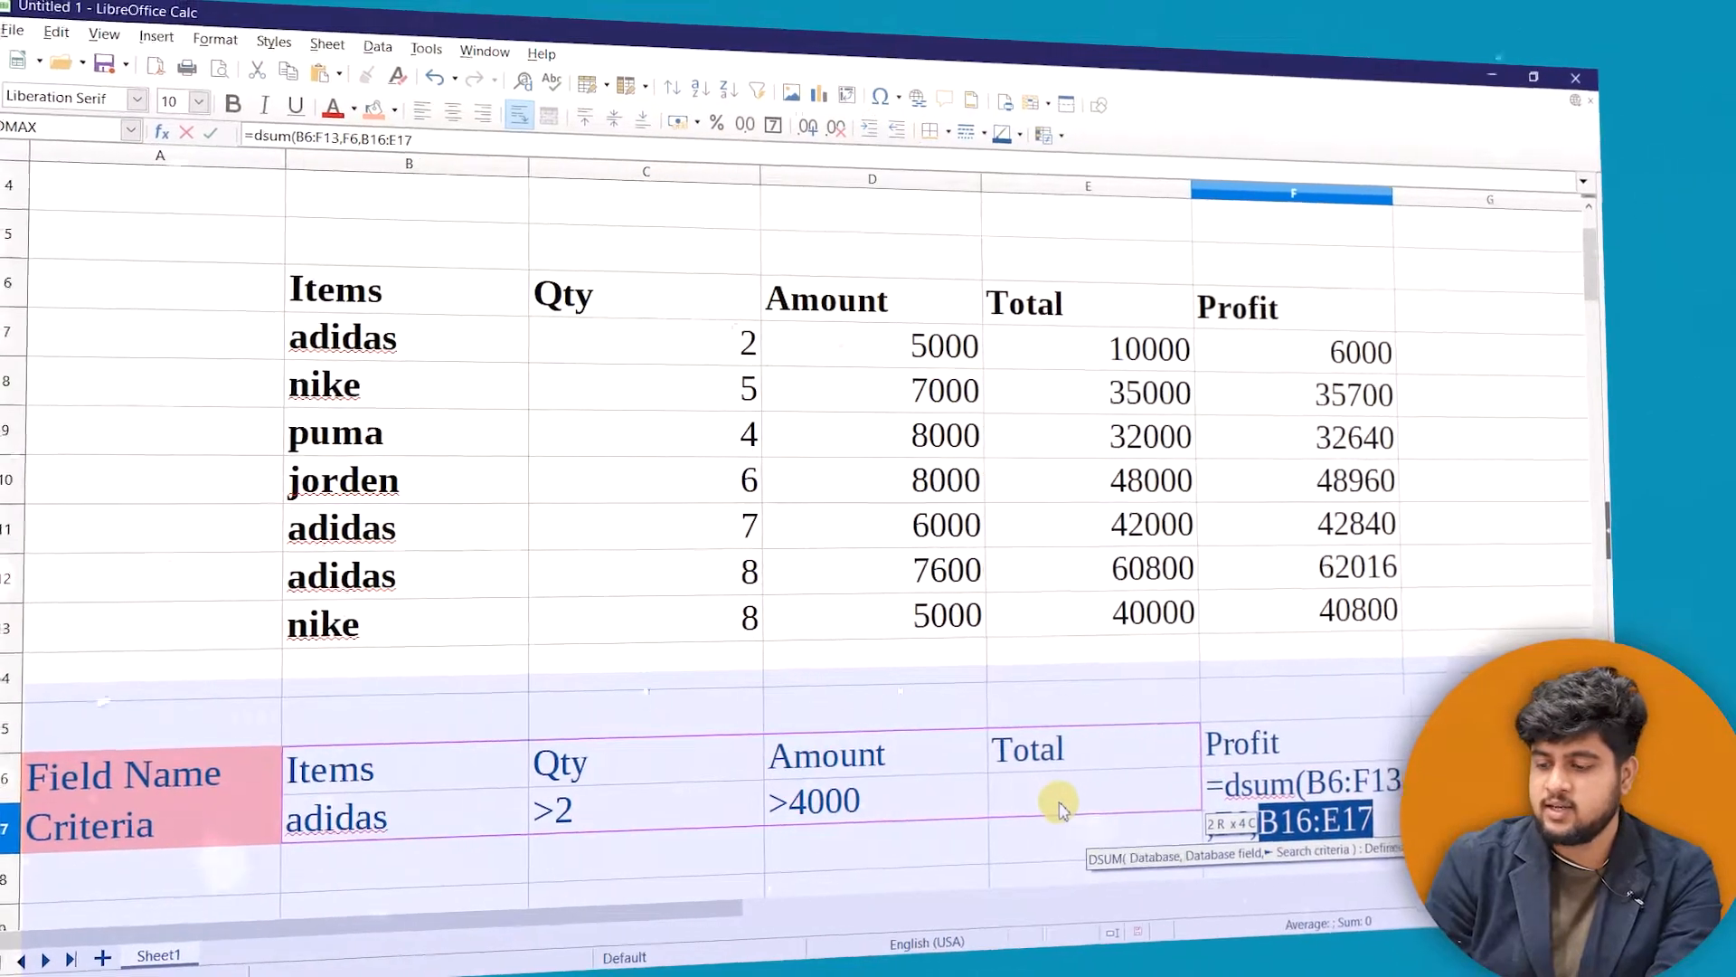
pyautogui.press('Return')
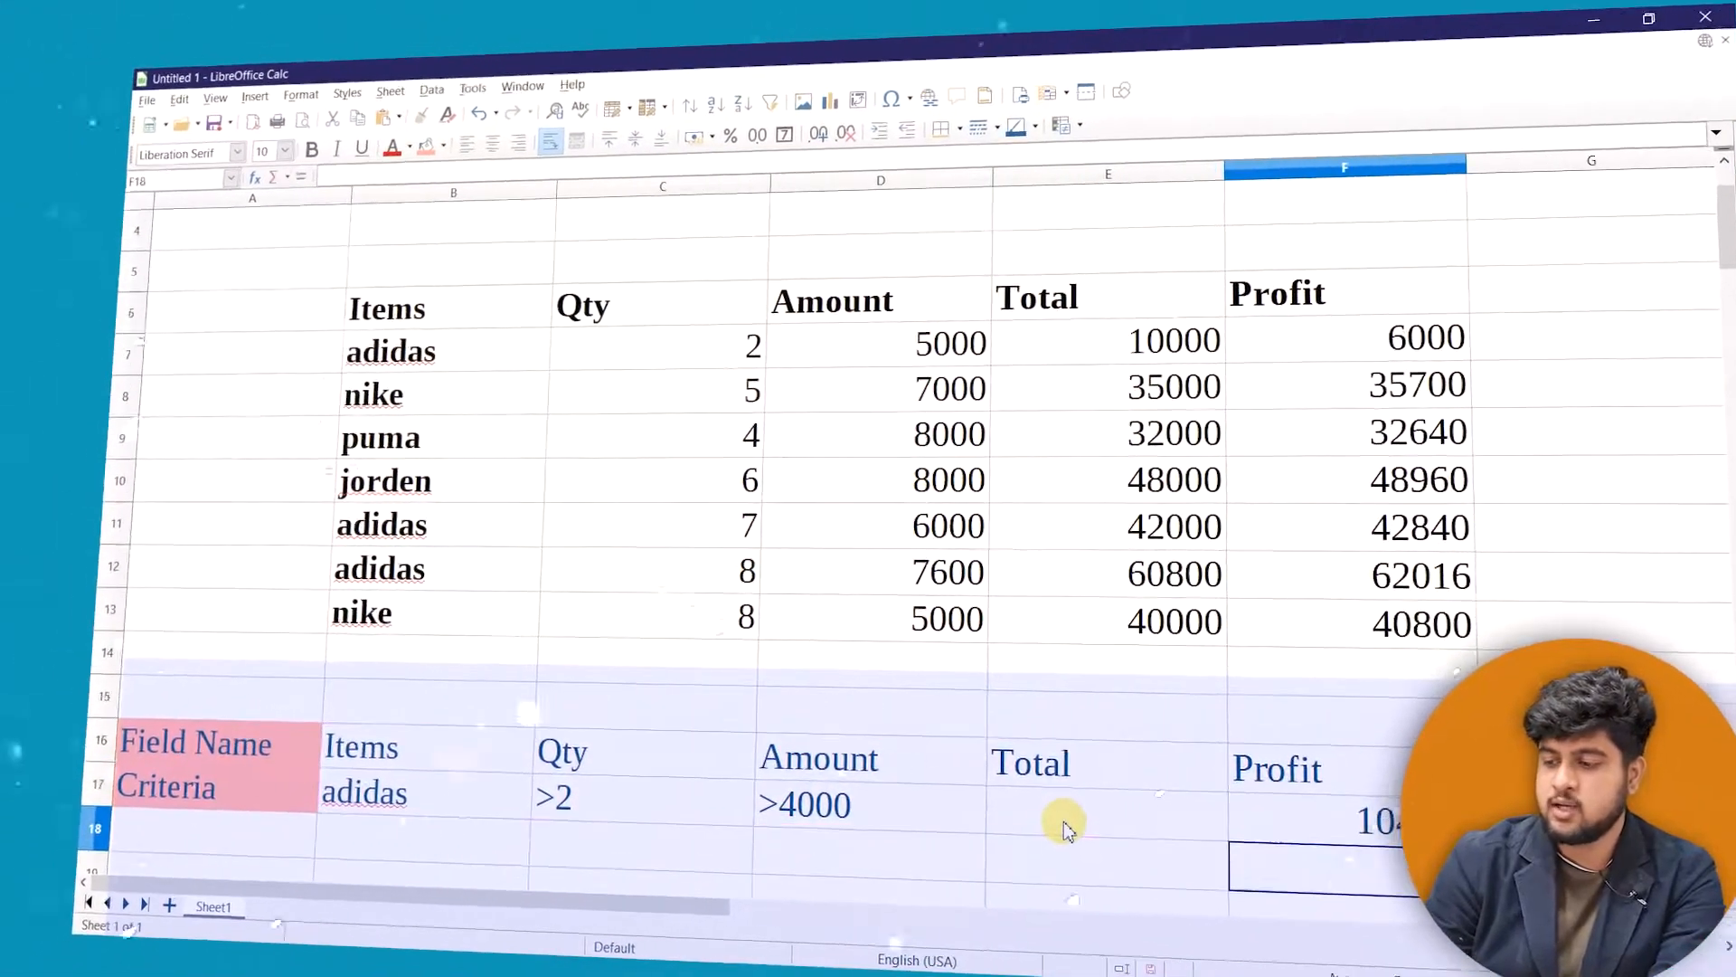
# Examine the criteria, the DSUM result and the adidas rows' Qty, Amount and Profit values to see which records match
pyautogui.click(461, 787)
pyautogui.click(592, 808)
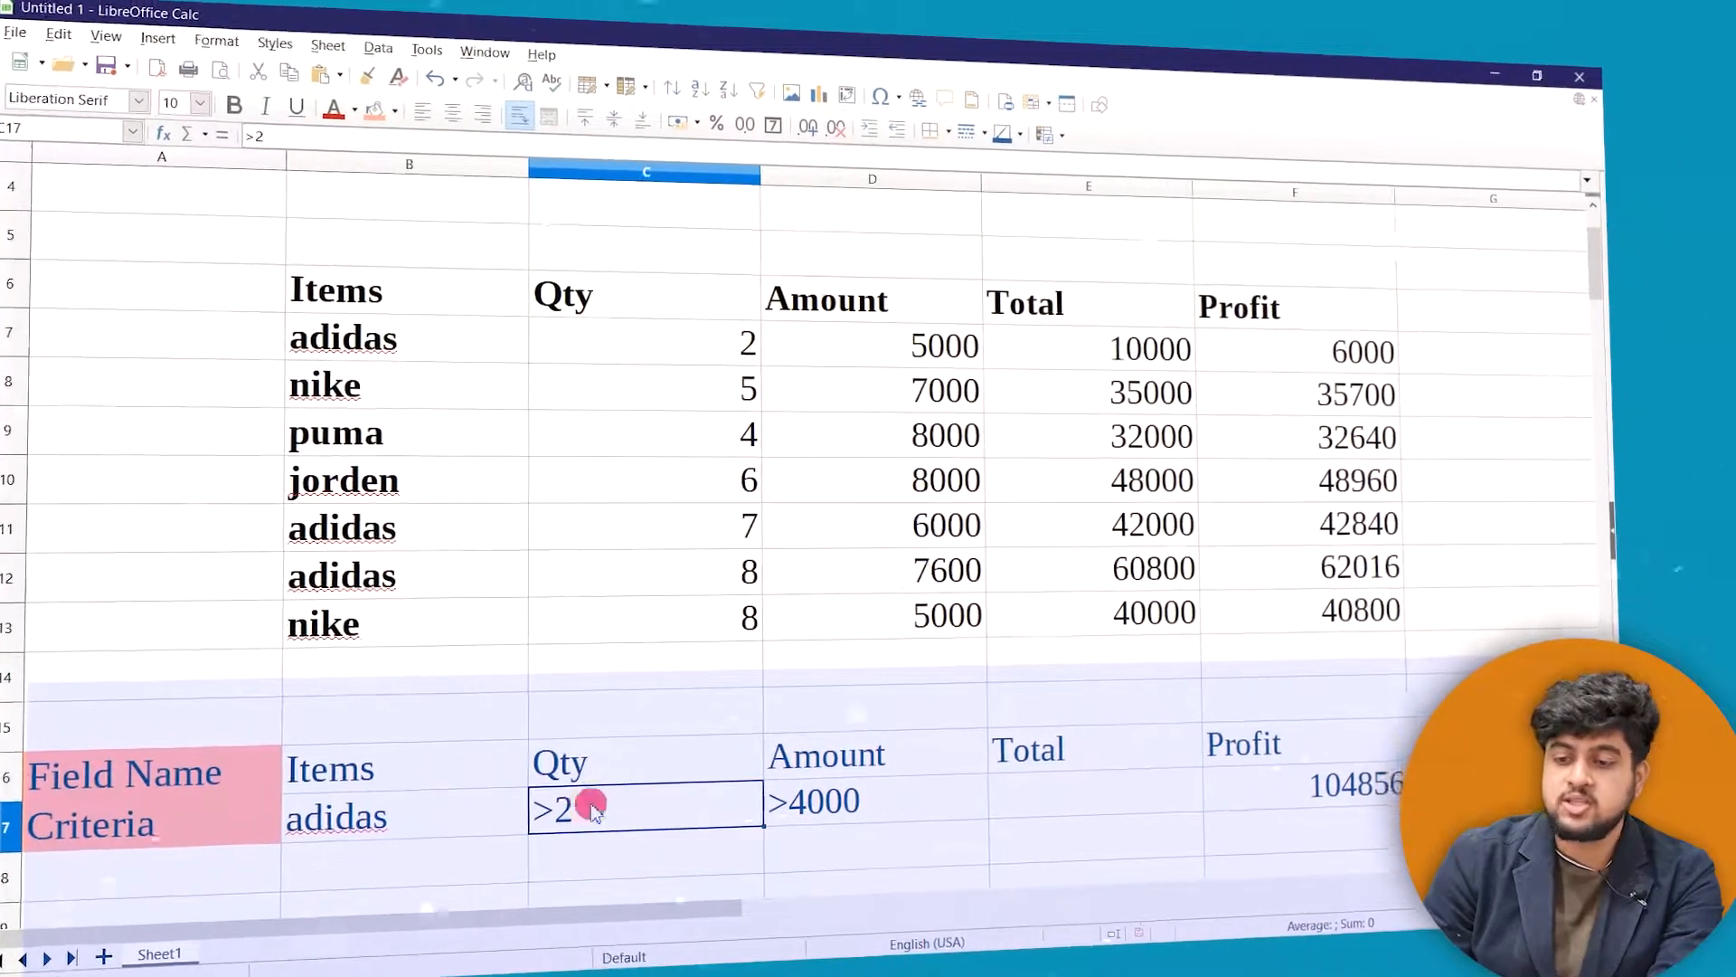
pyautogui.click(828, 804)
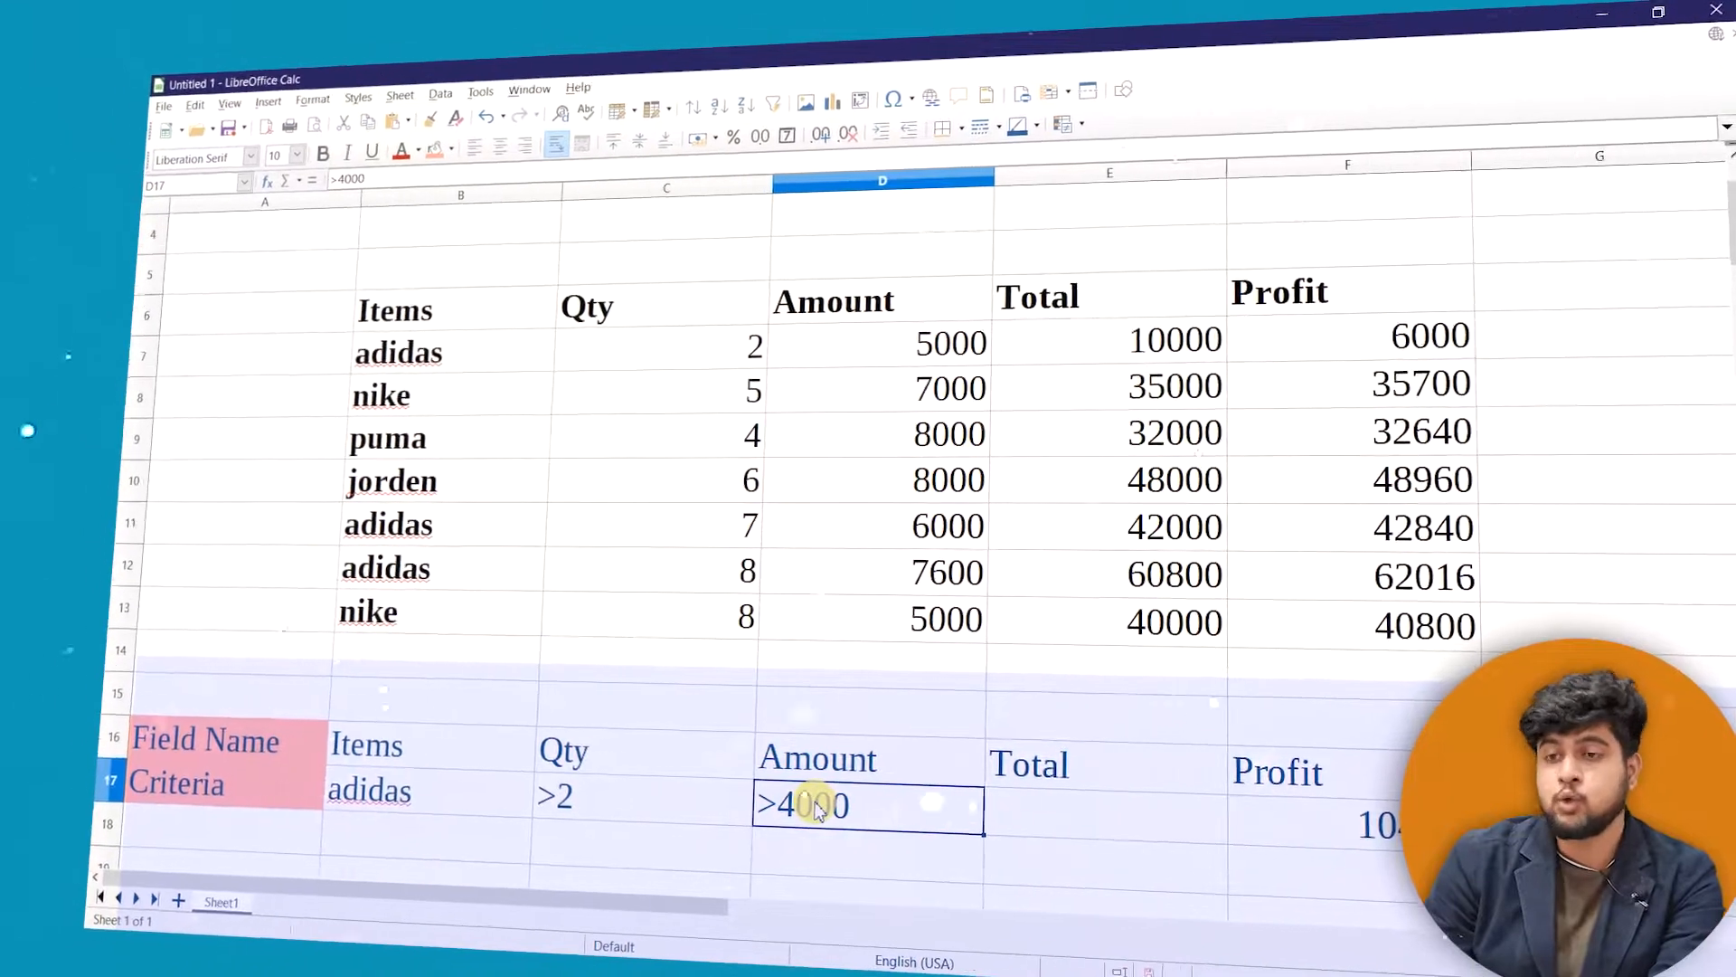
pyautogui.click(1383, 825)
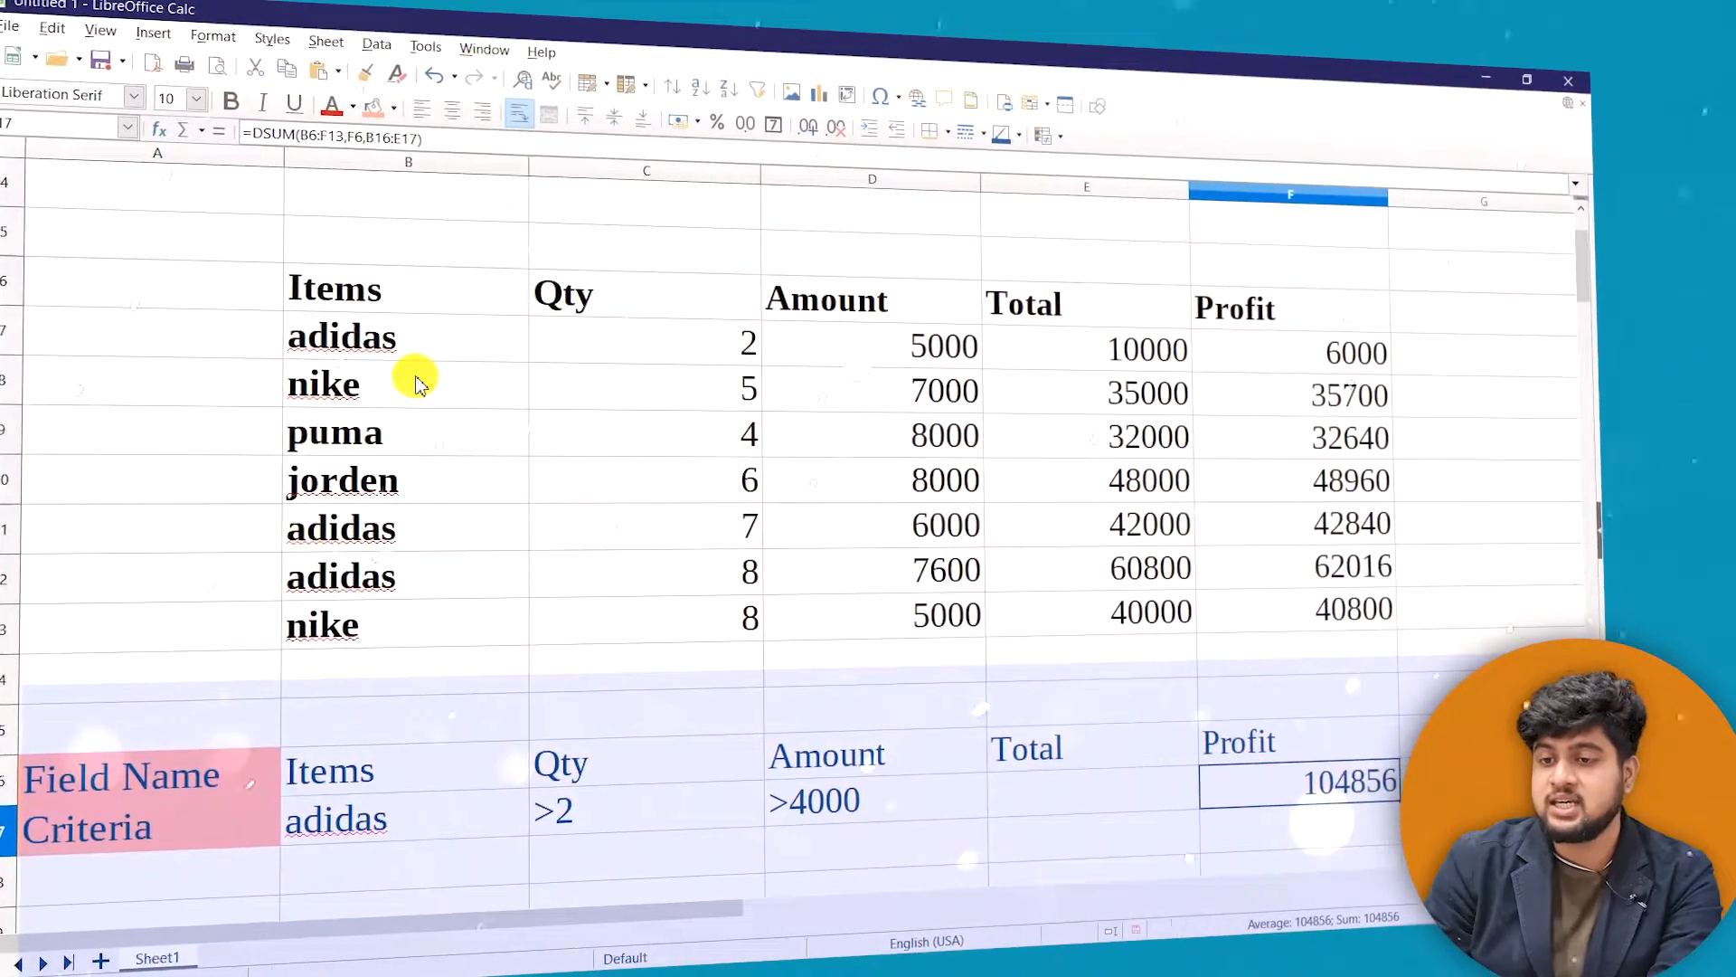
pyautogui.click(661, 345)
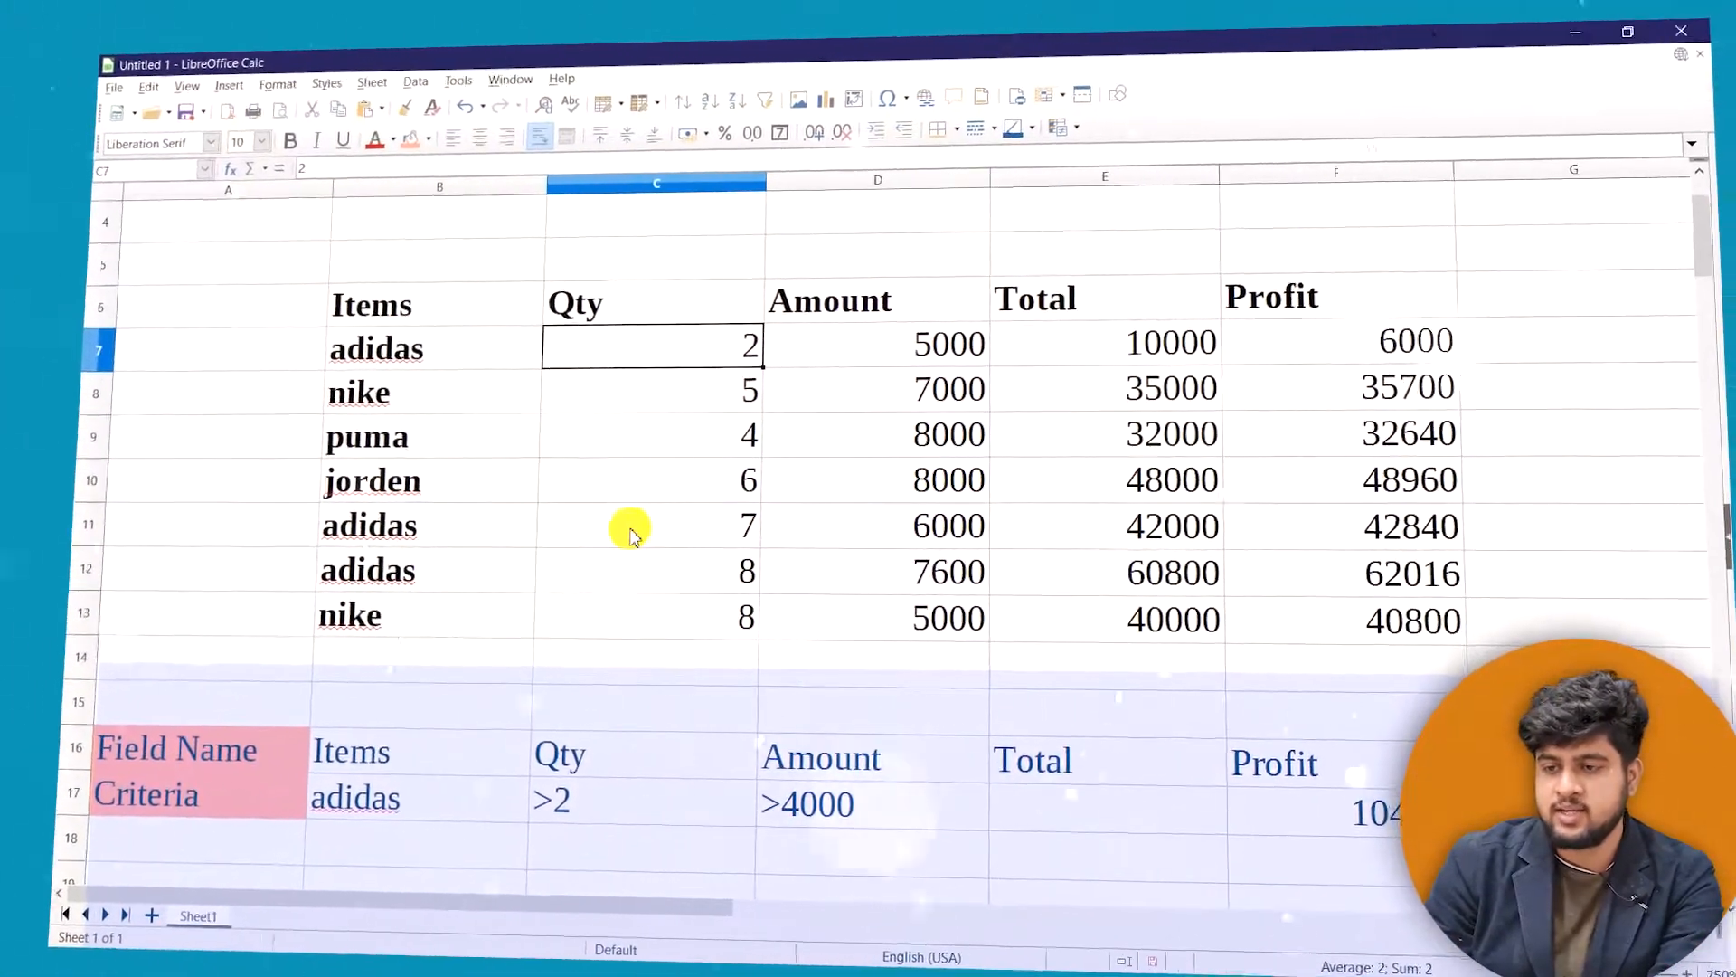
pyautogui.click(678, 526)
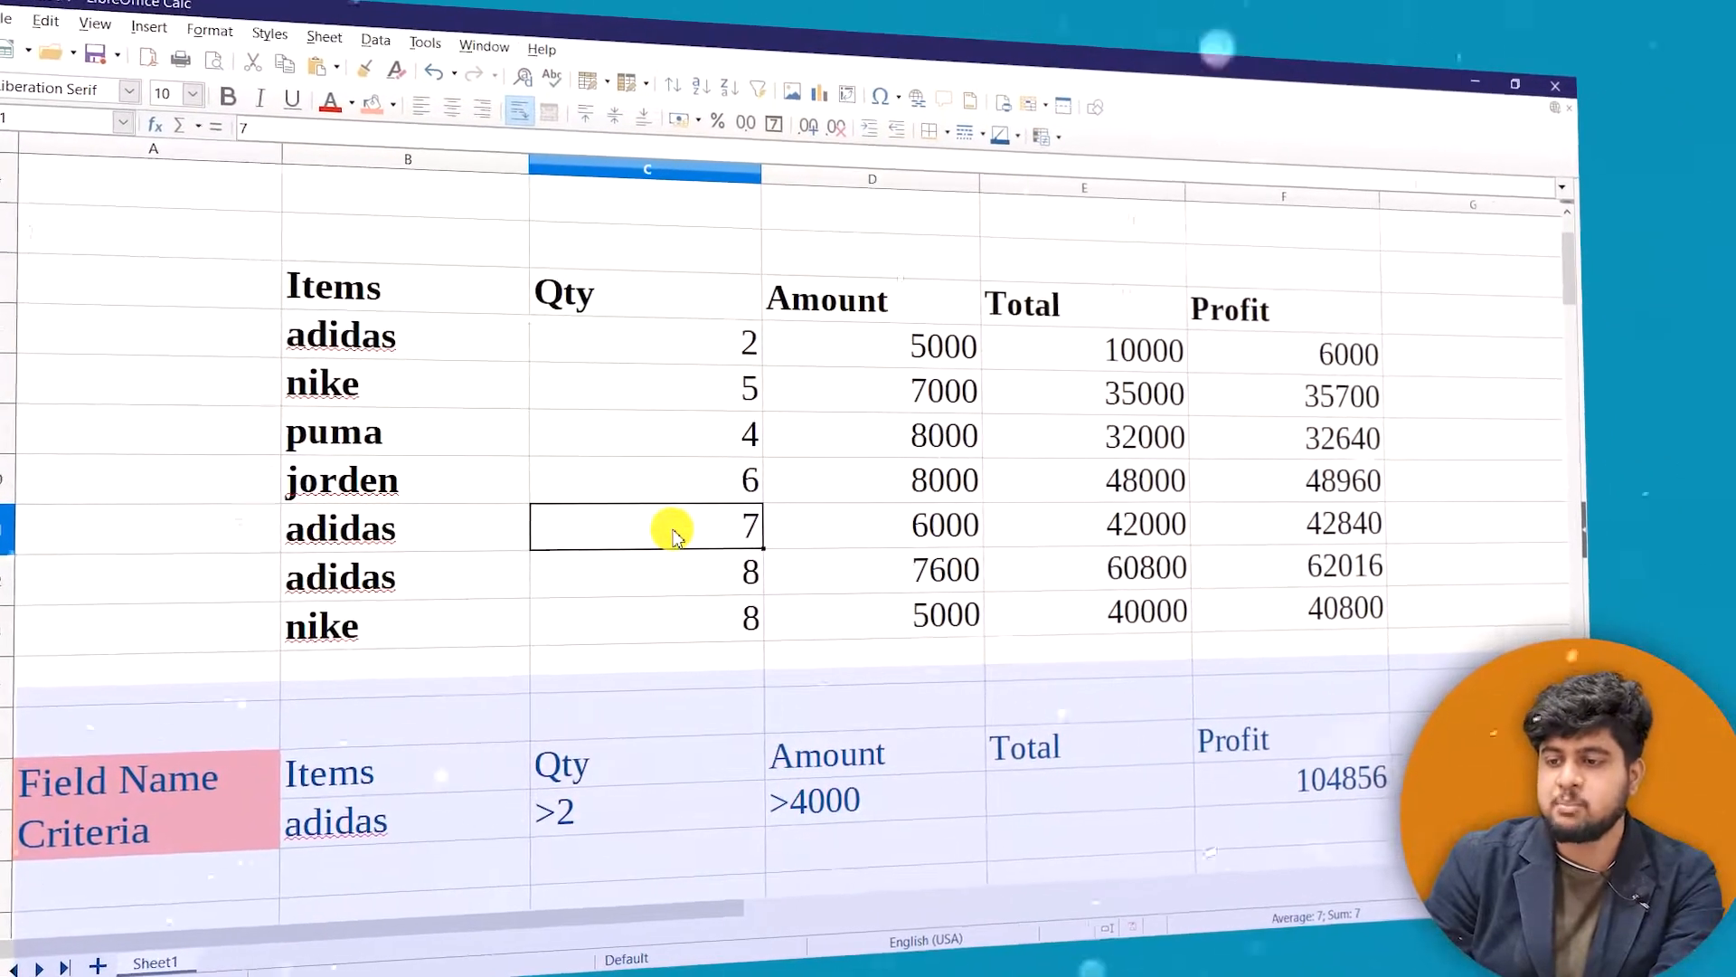
pyautogui.click(680, 571)
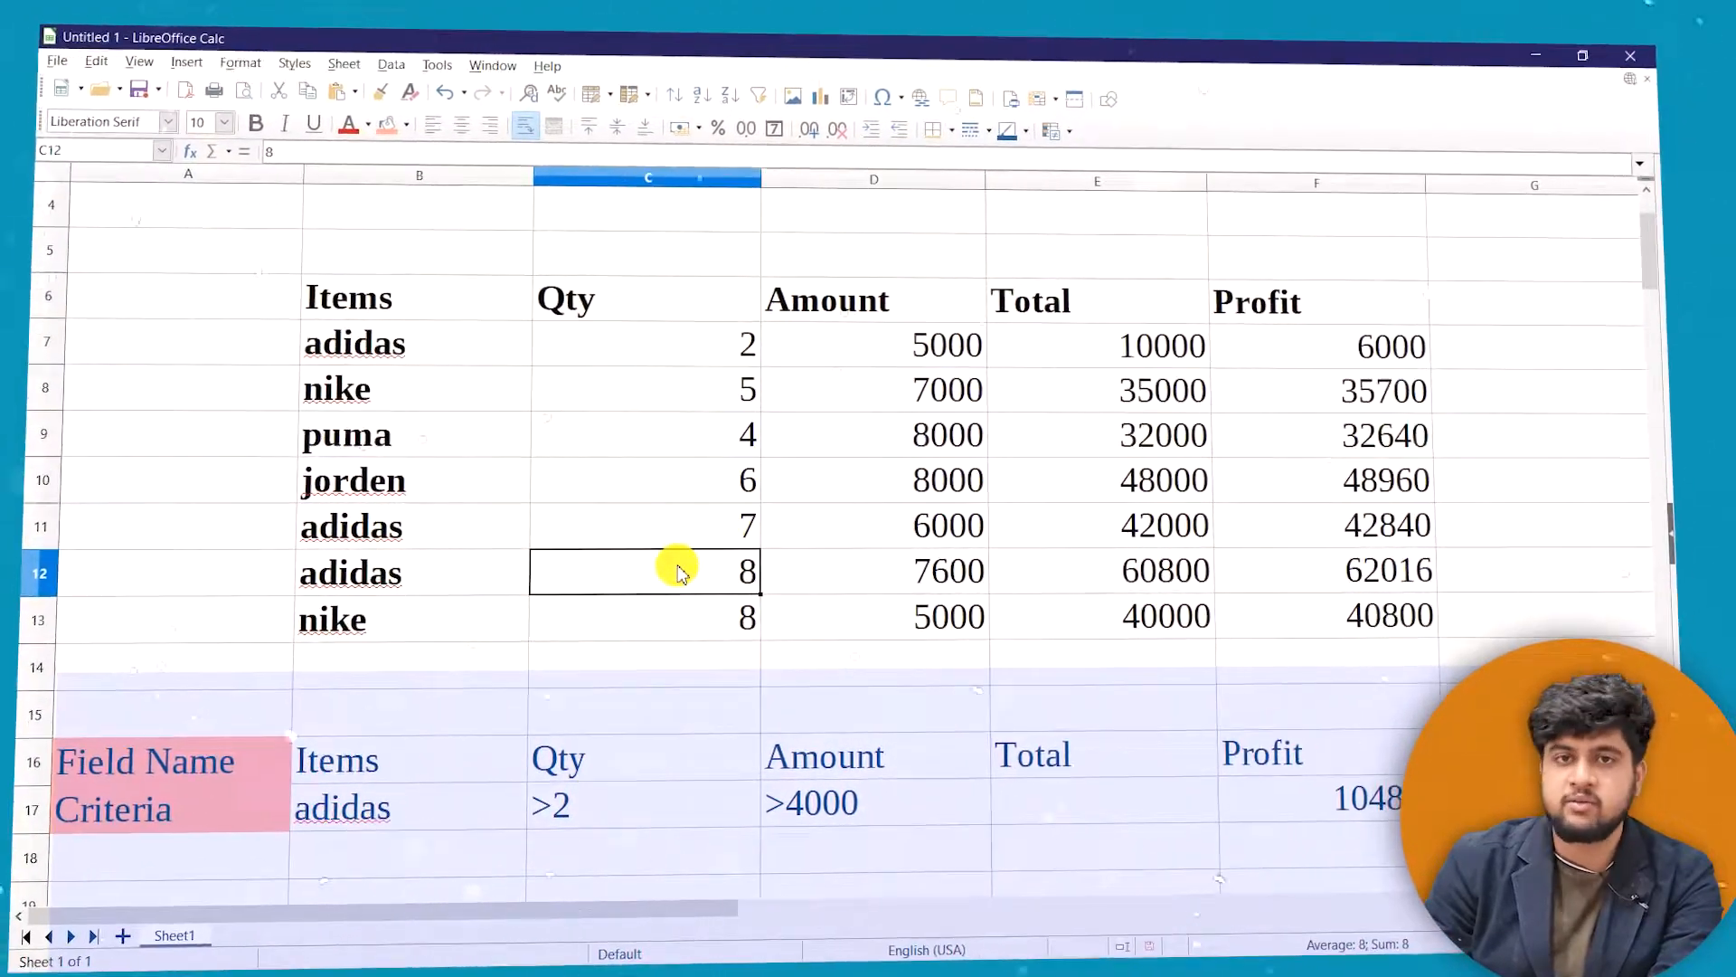
pyautogui.click(924, 522)
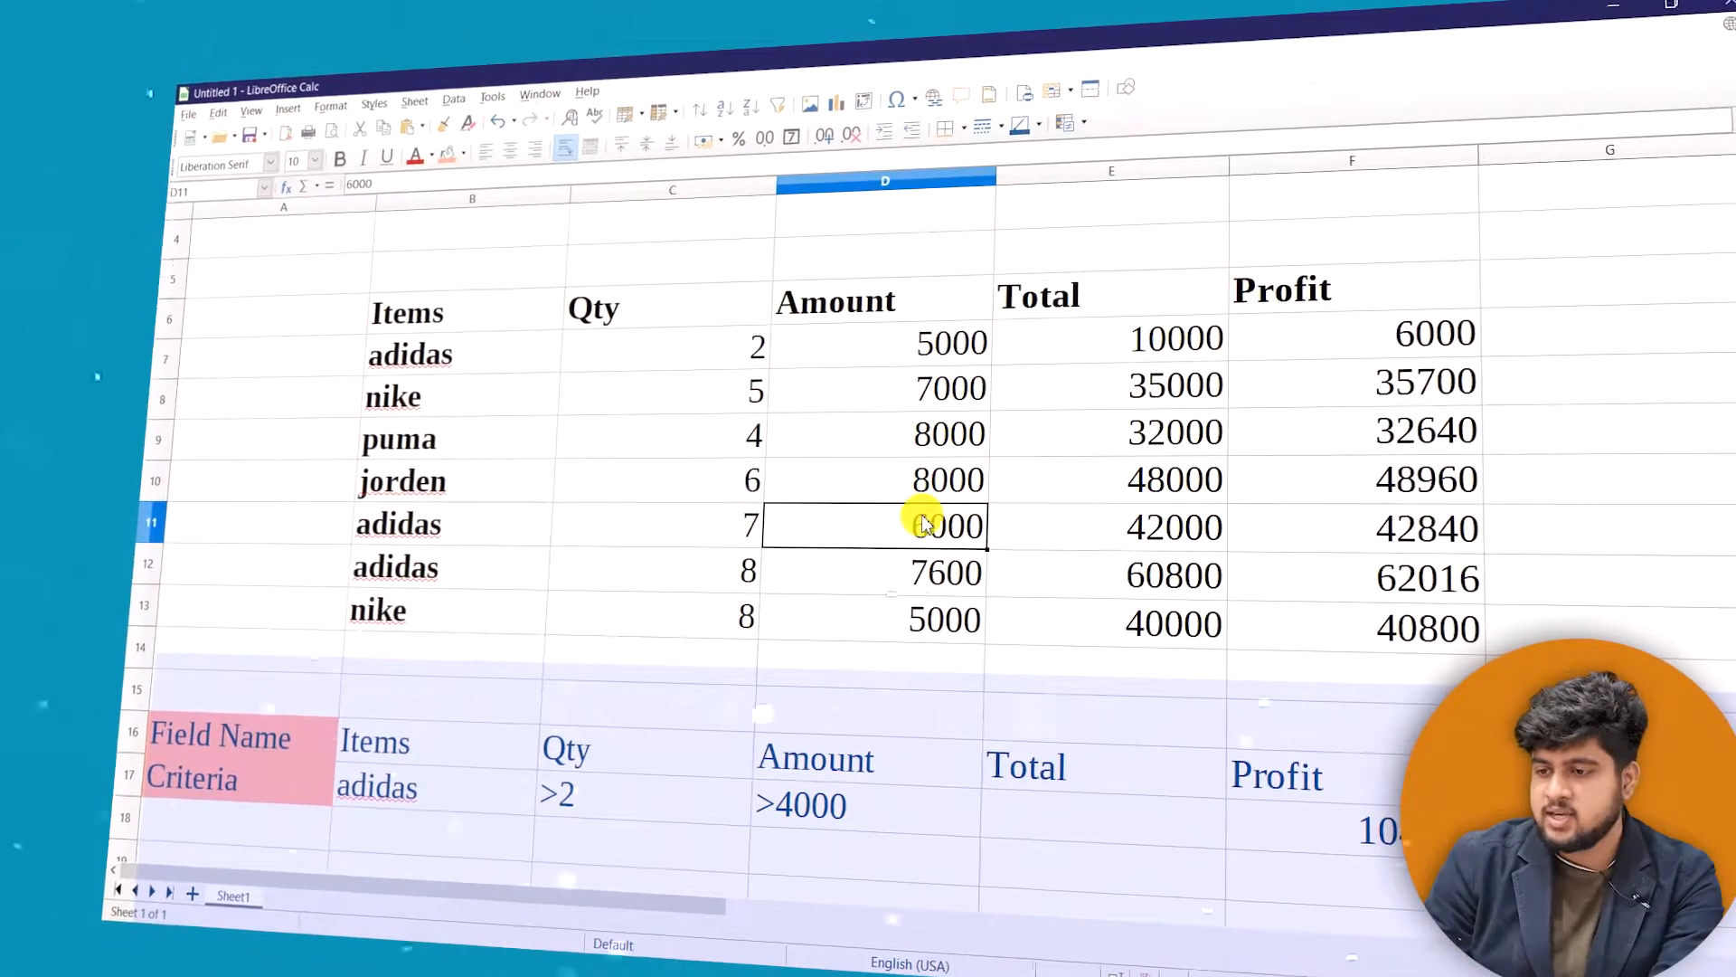
pyautogui.click(945, 575)
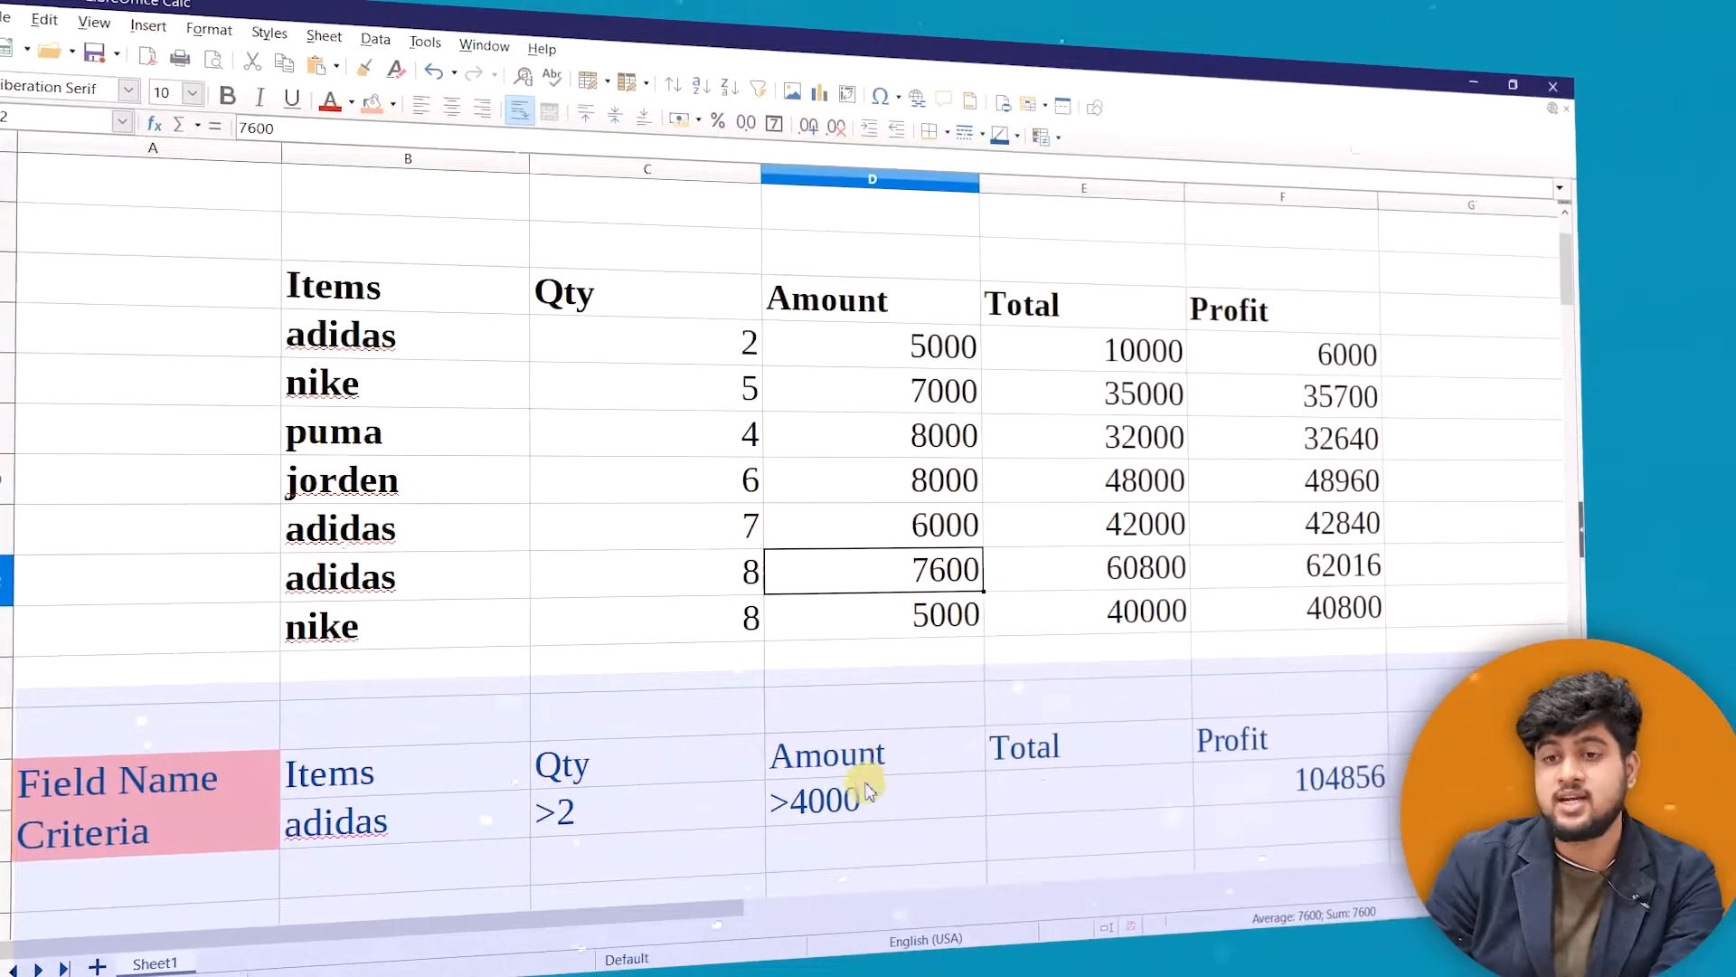
pyautogui.click(868, 791)
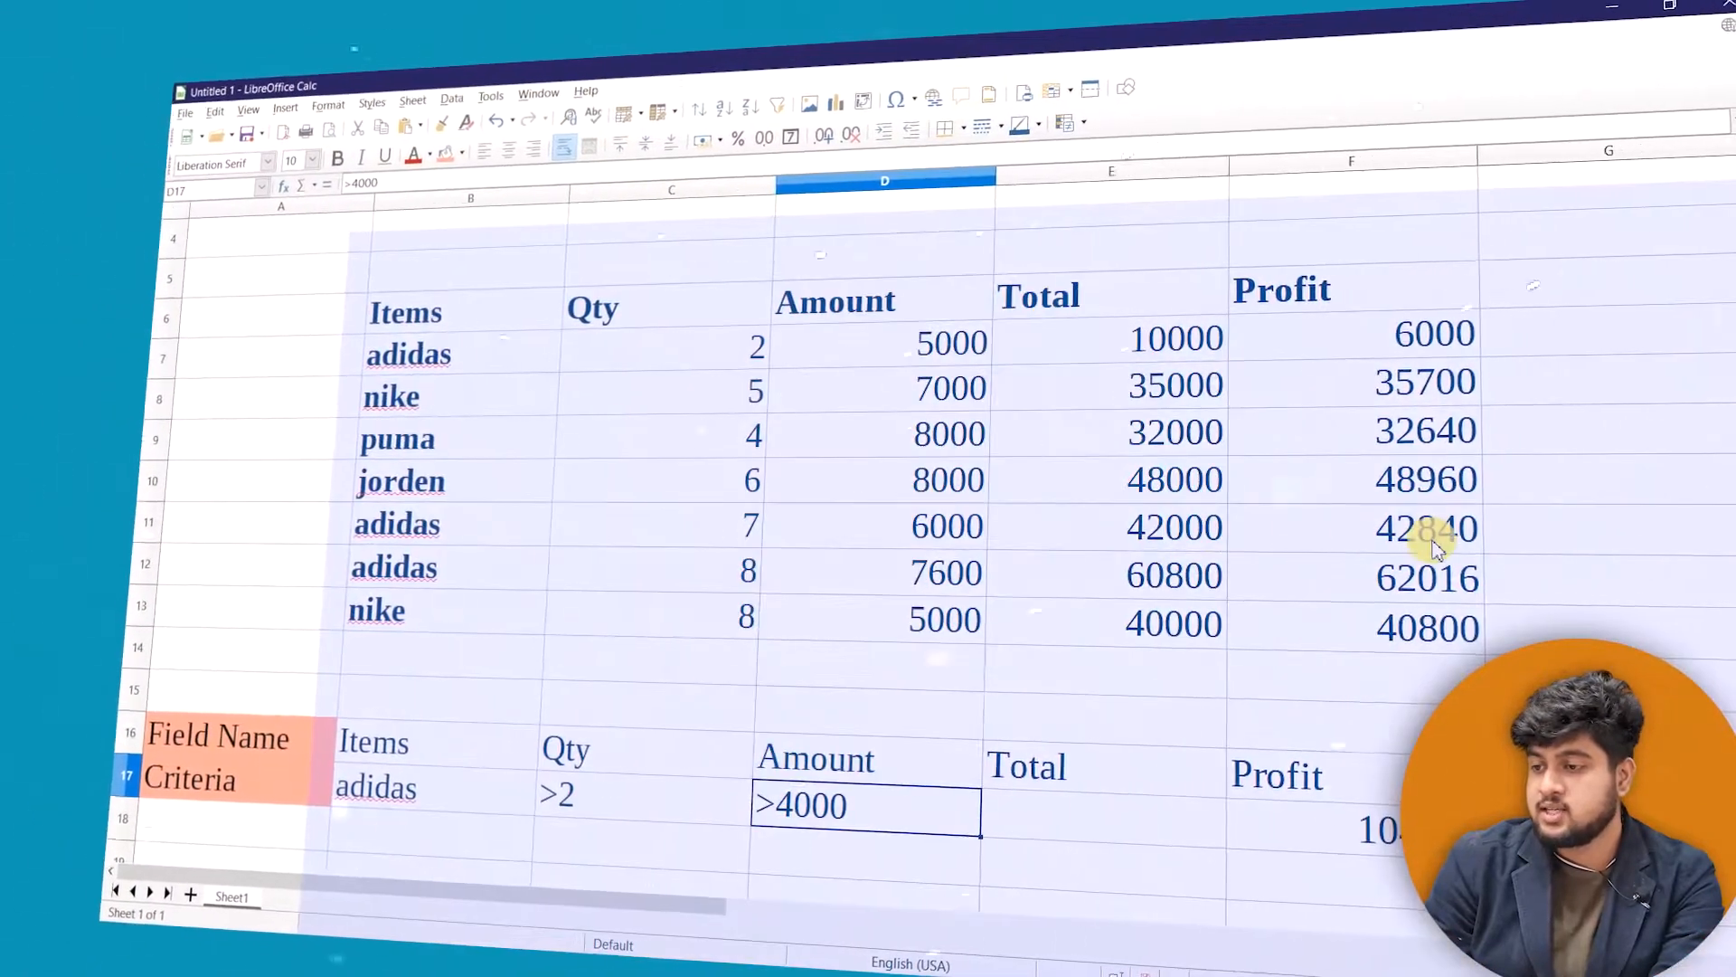
pyautogui.click(1427, 575)
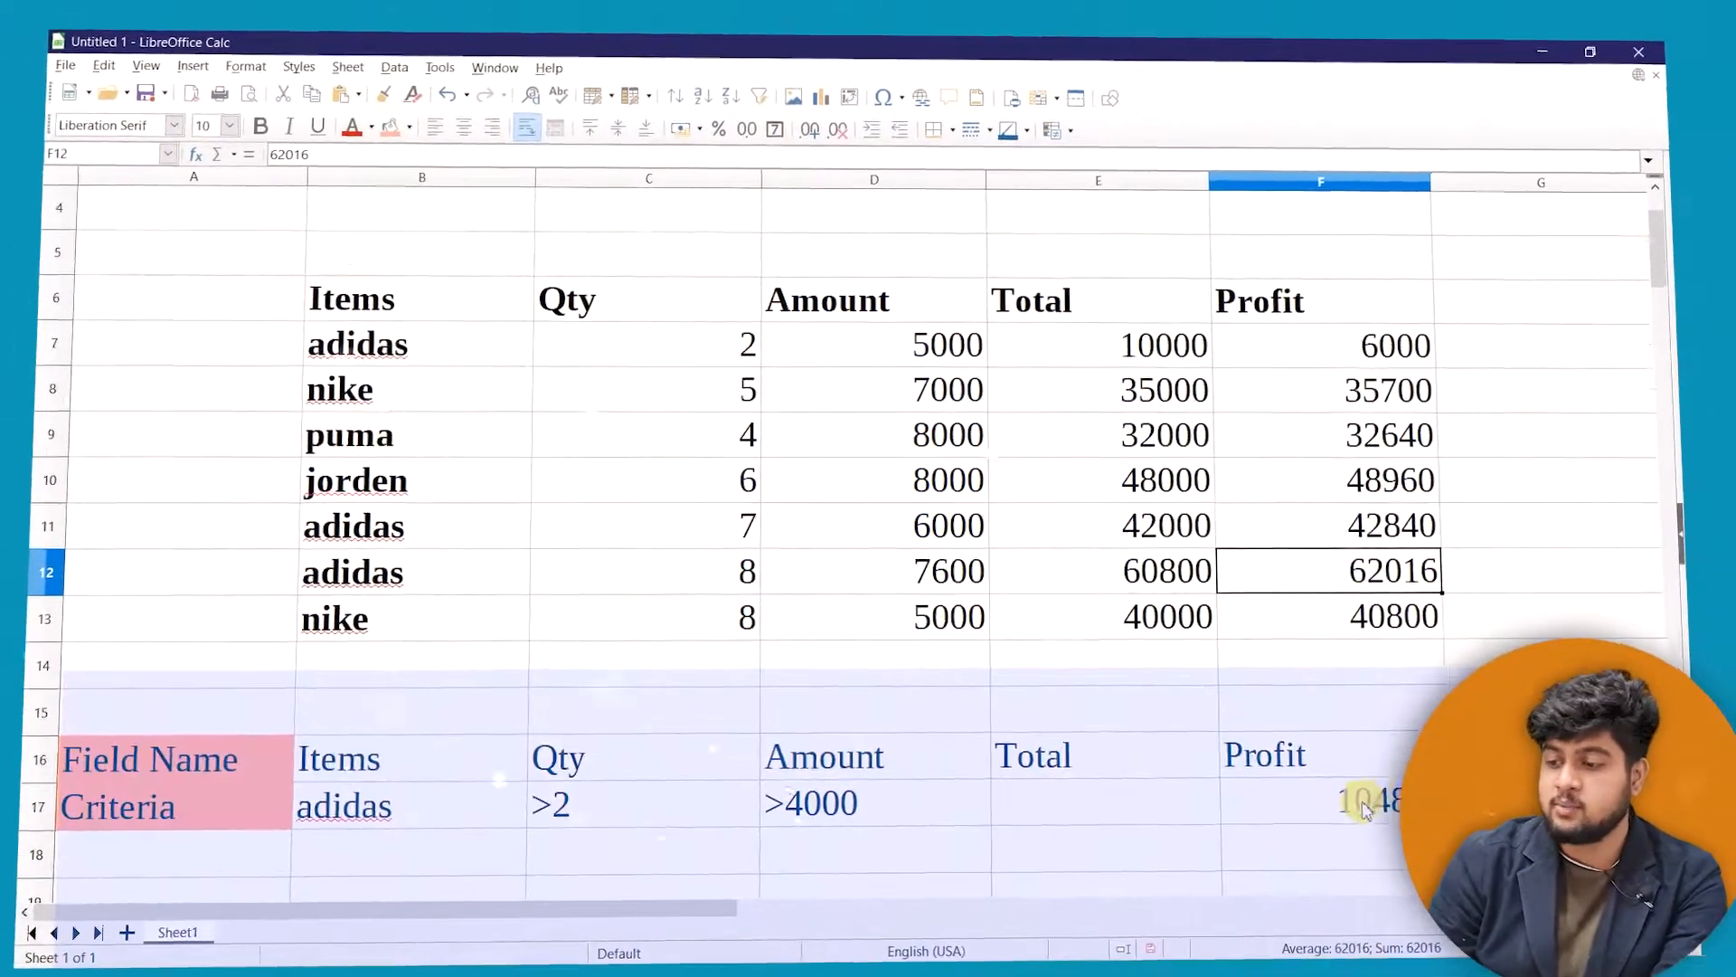
pyautogui.click(1370, 823)
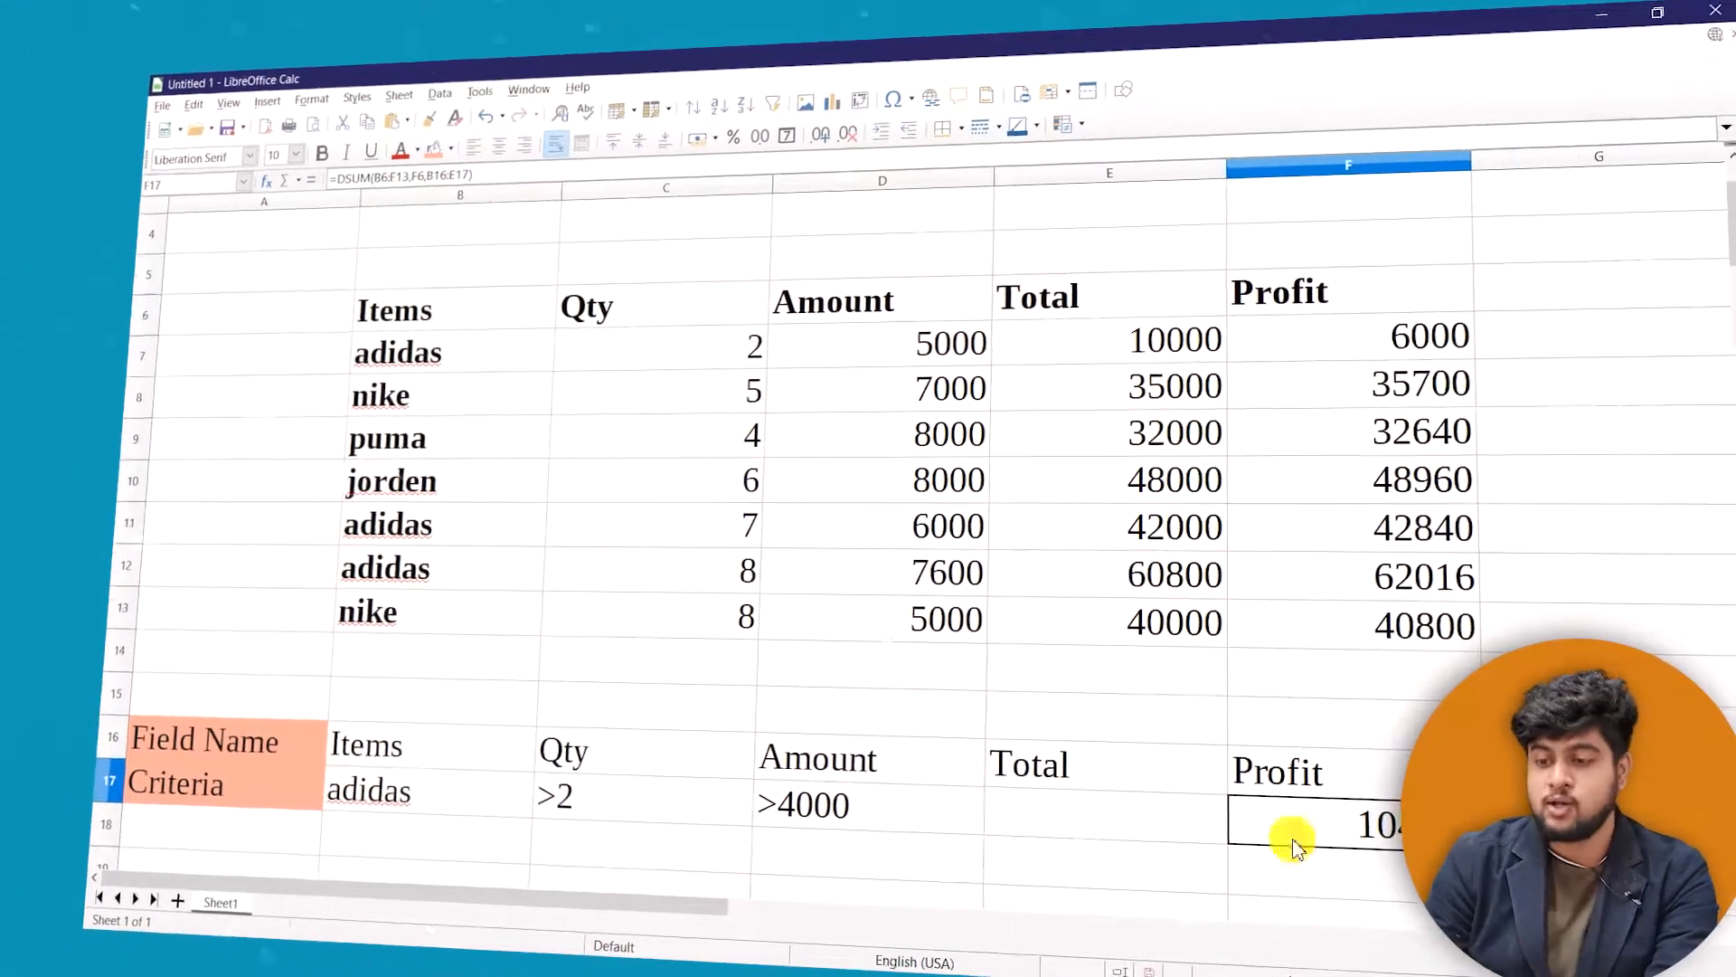
# Set the Amount criterion to >6000 and compare the DSUM result with the amounts in the adidas rows
pyautogui.doubleClick(602, 800)
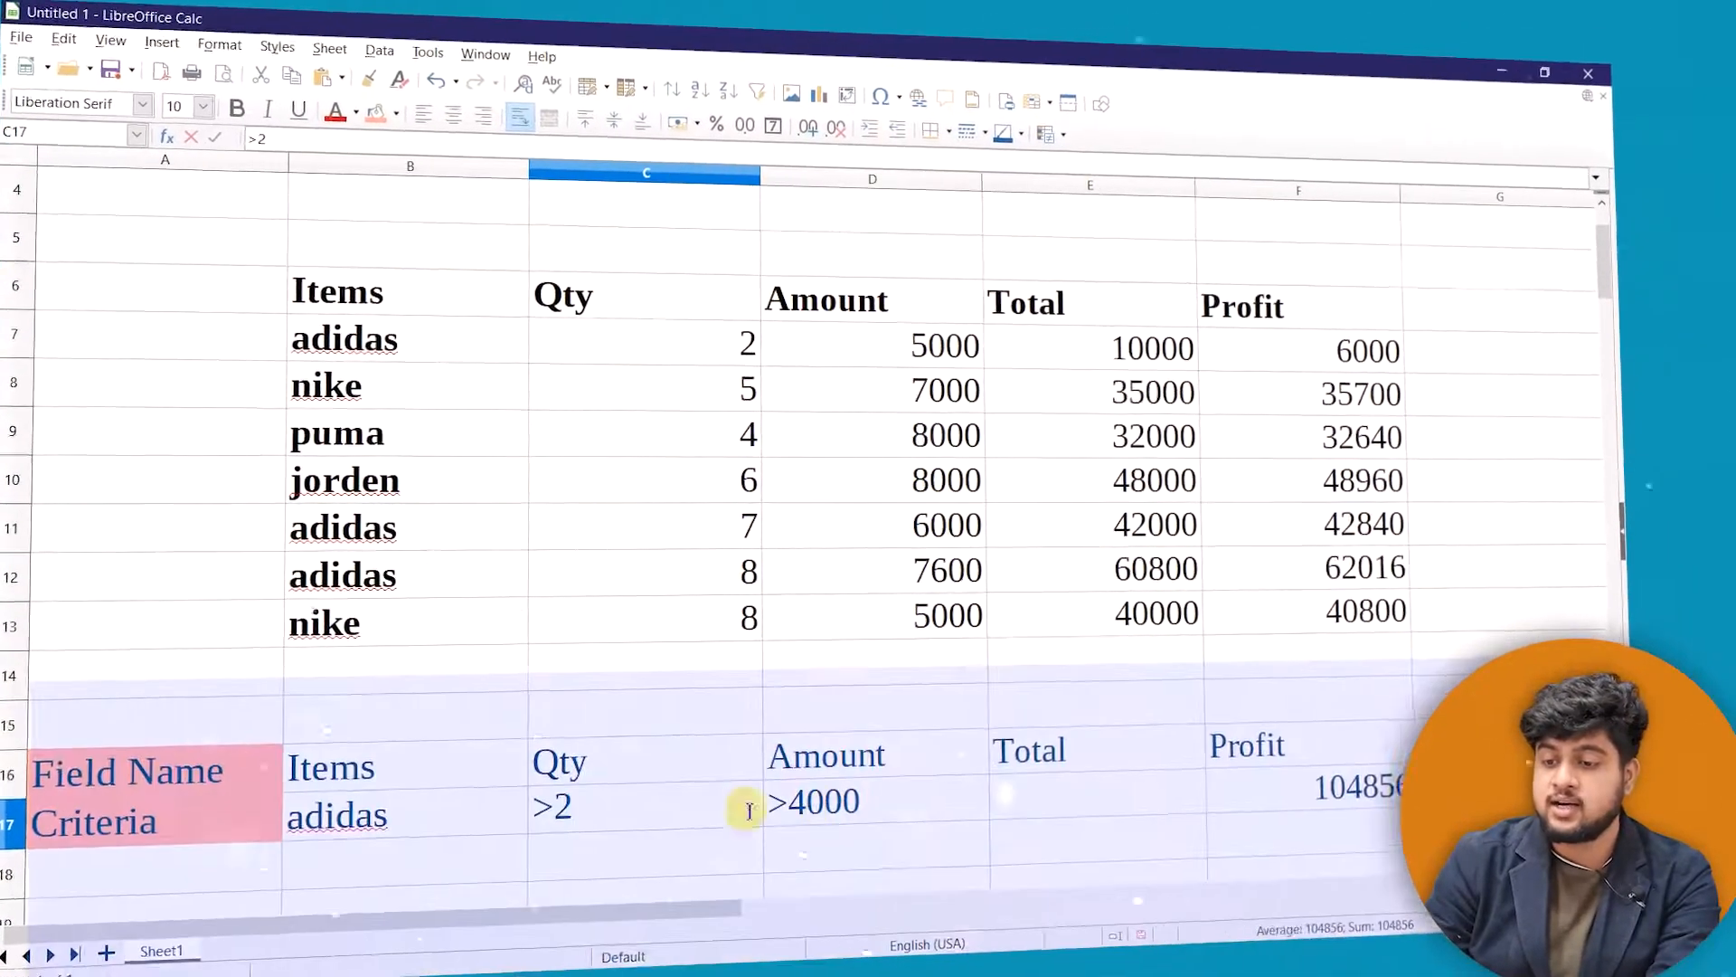
pyautogui.click(904, 800)
pyautogui.tripleClick(908, 799)
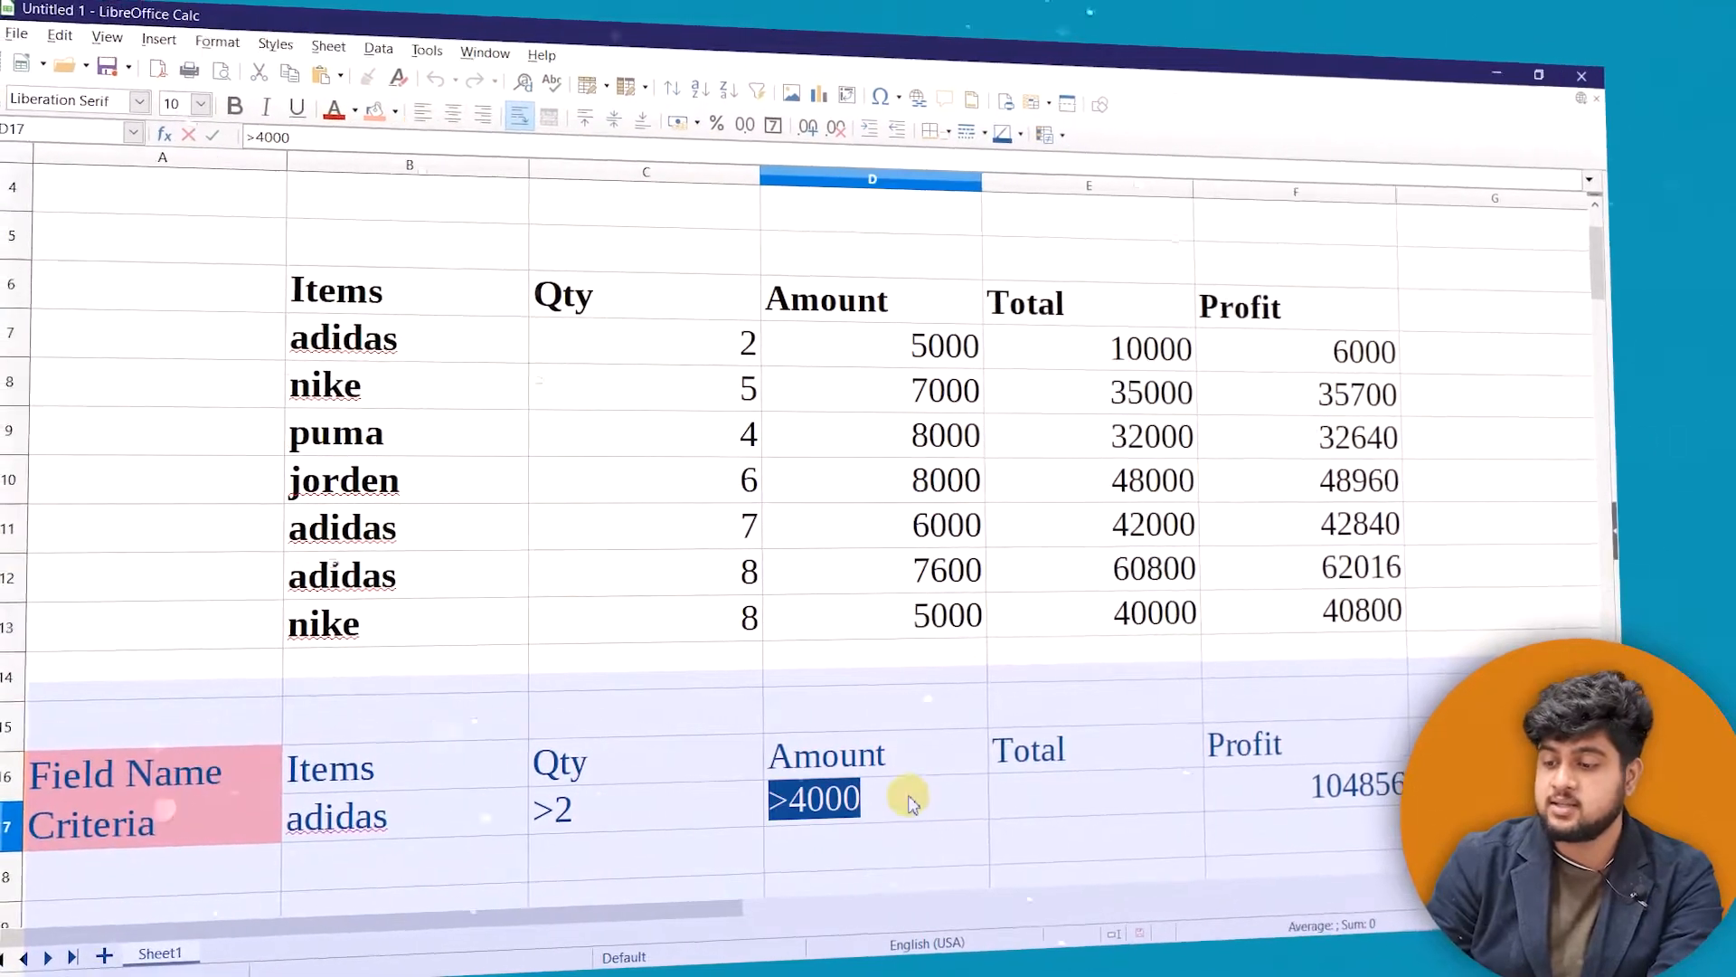
pyautogui.click(906, 802)
pyautogui.press('BackSpace')
pyautogui.press('BackSpace')
pyautogui.press('BackSpace')
pyautogui.press('BackSpace')
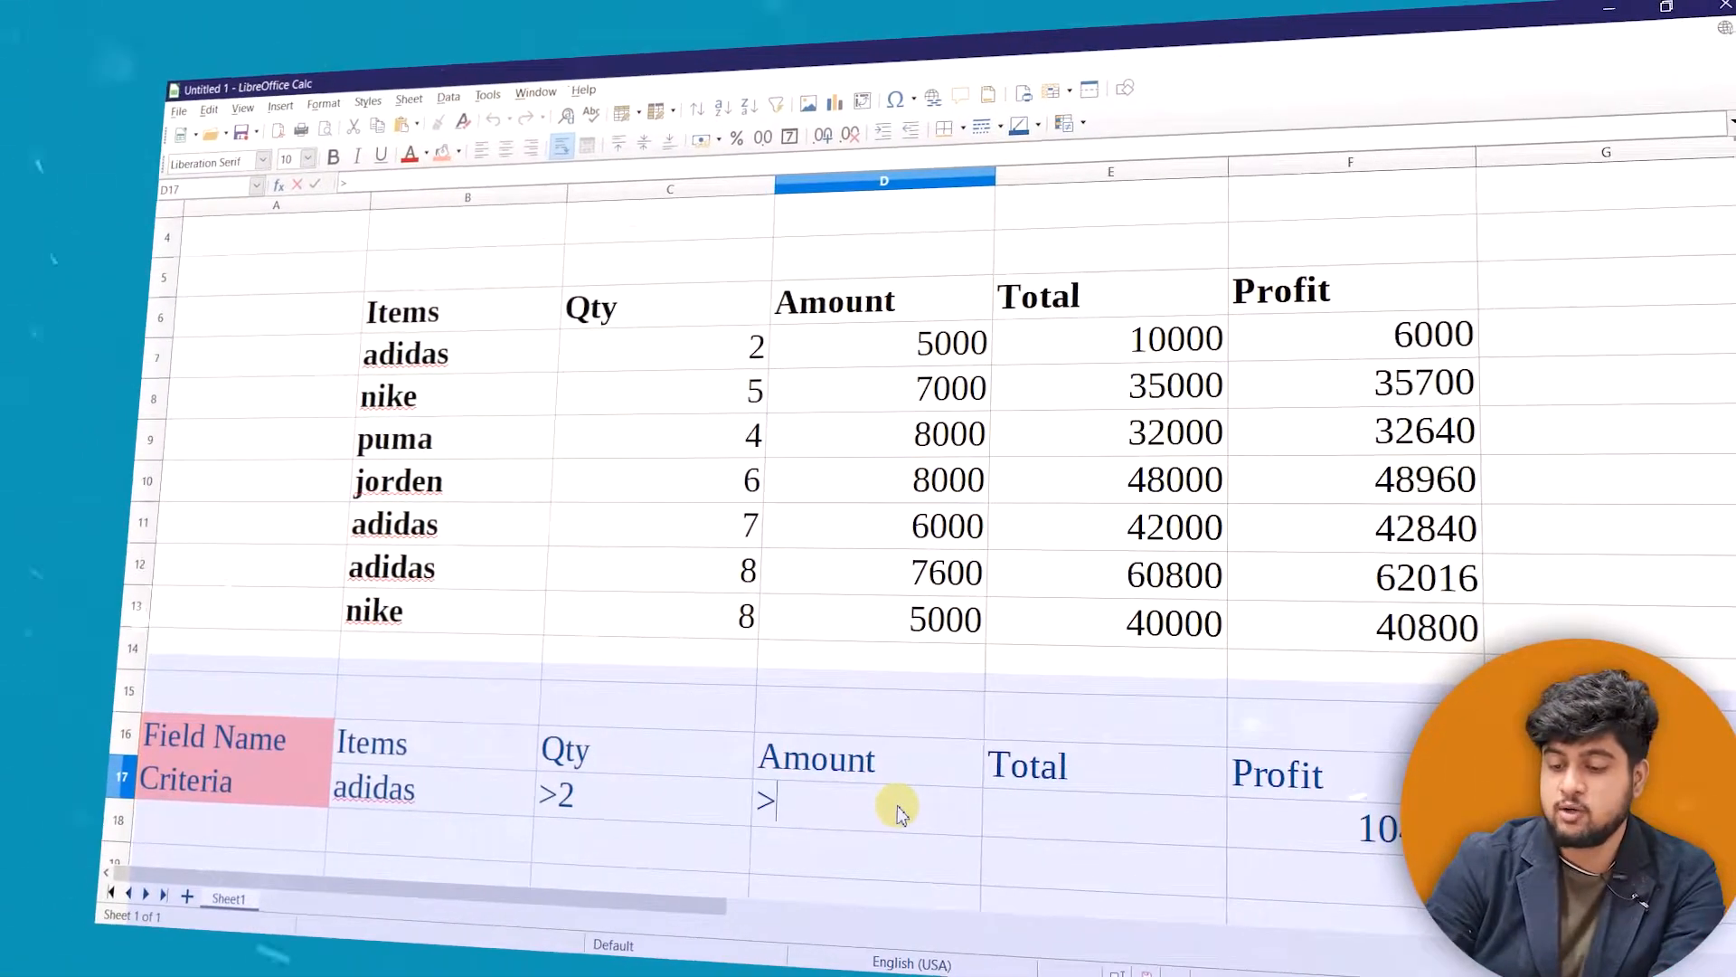
pyautogui.write('600')
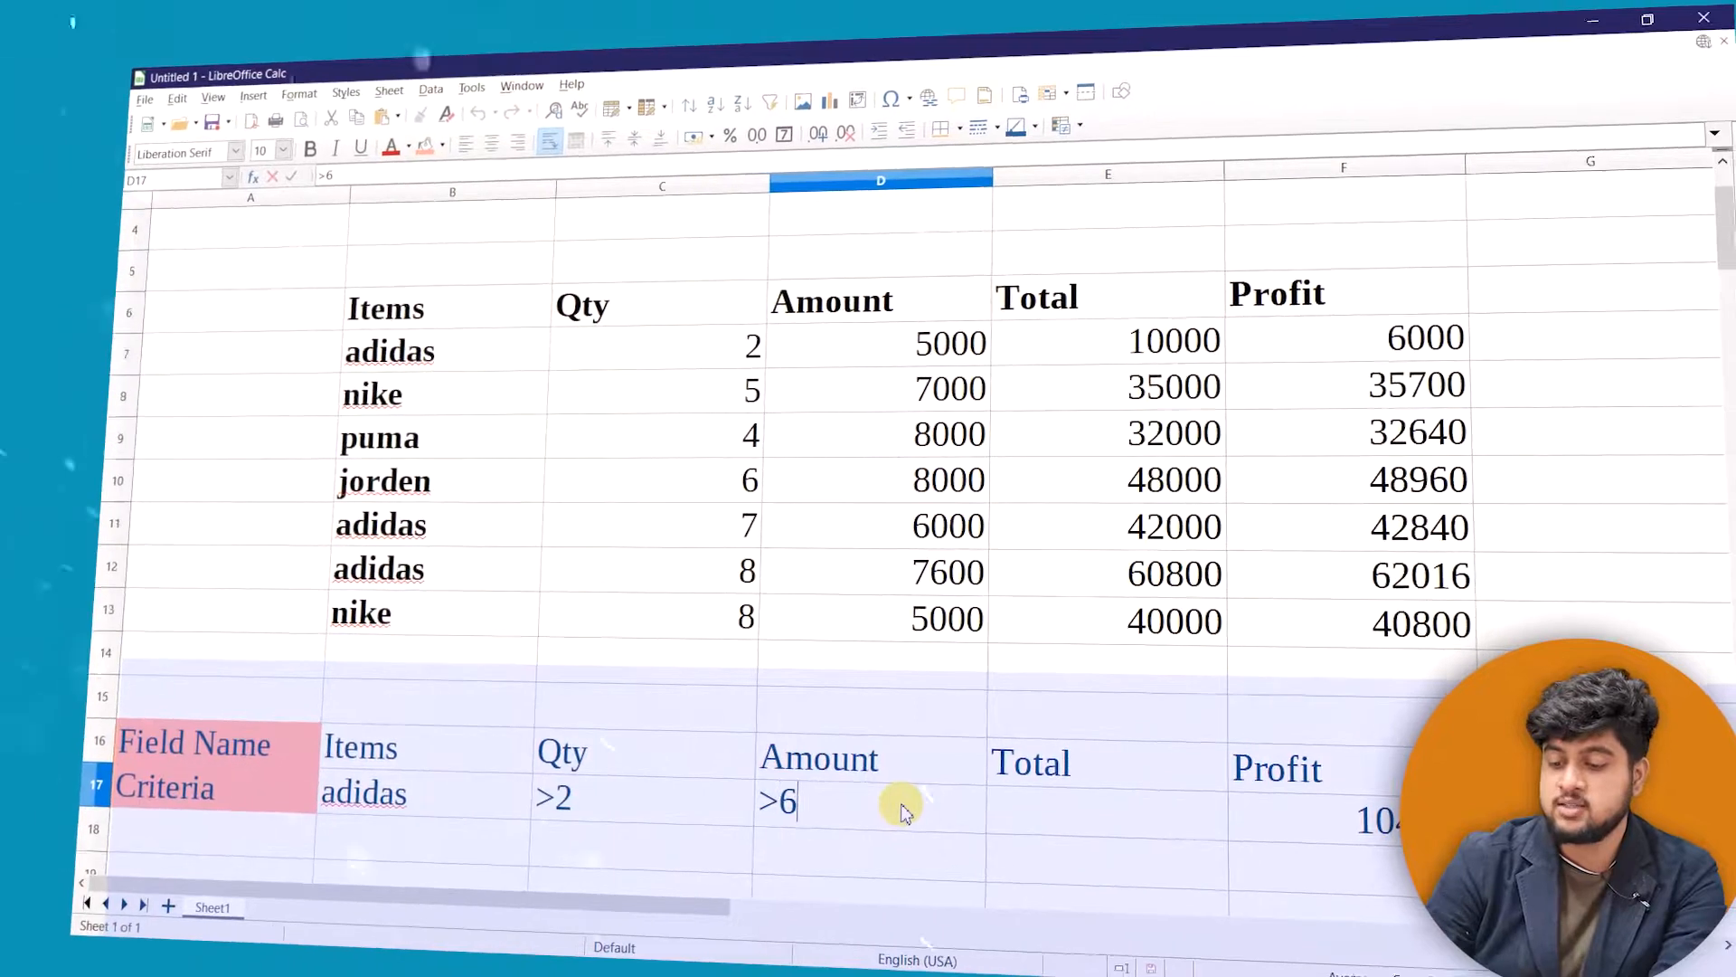
pyautogui.write('0')
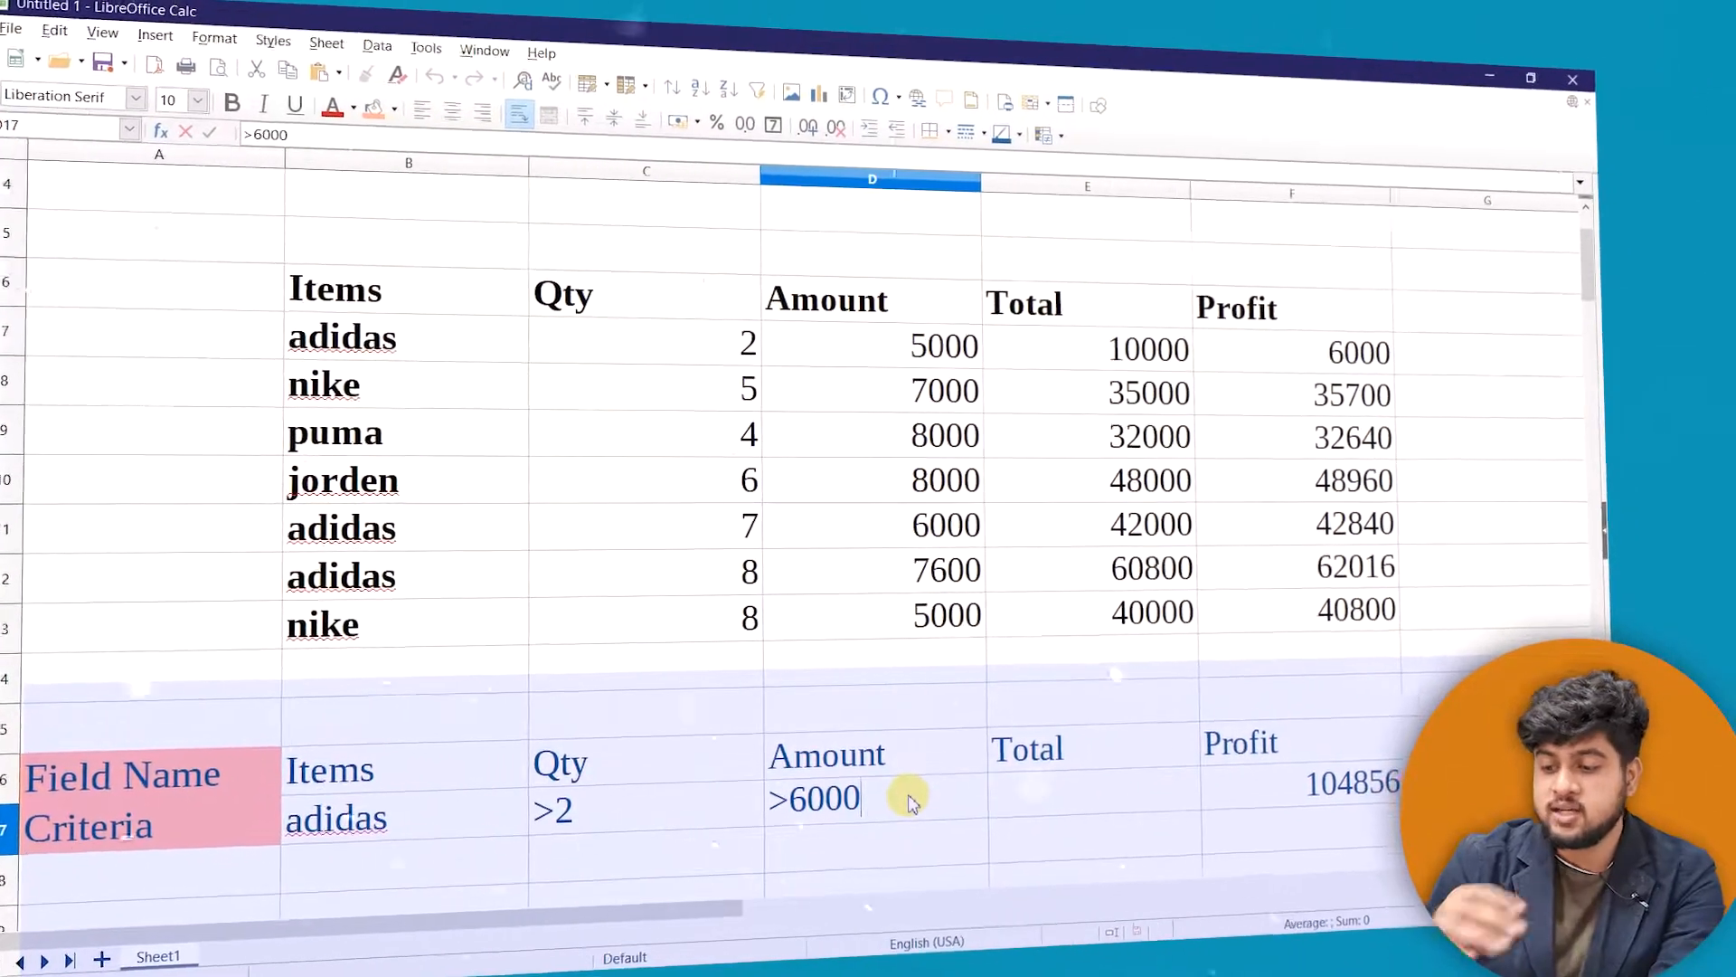
pyautogui.press('Return')
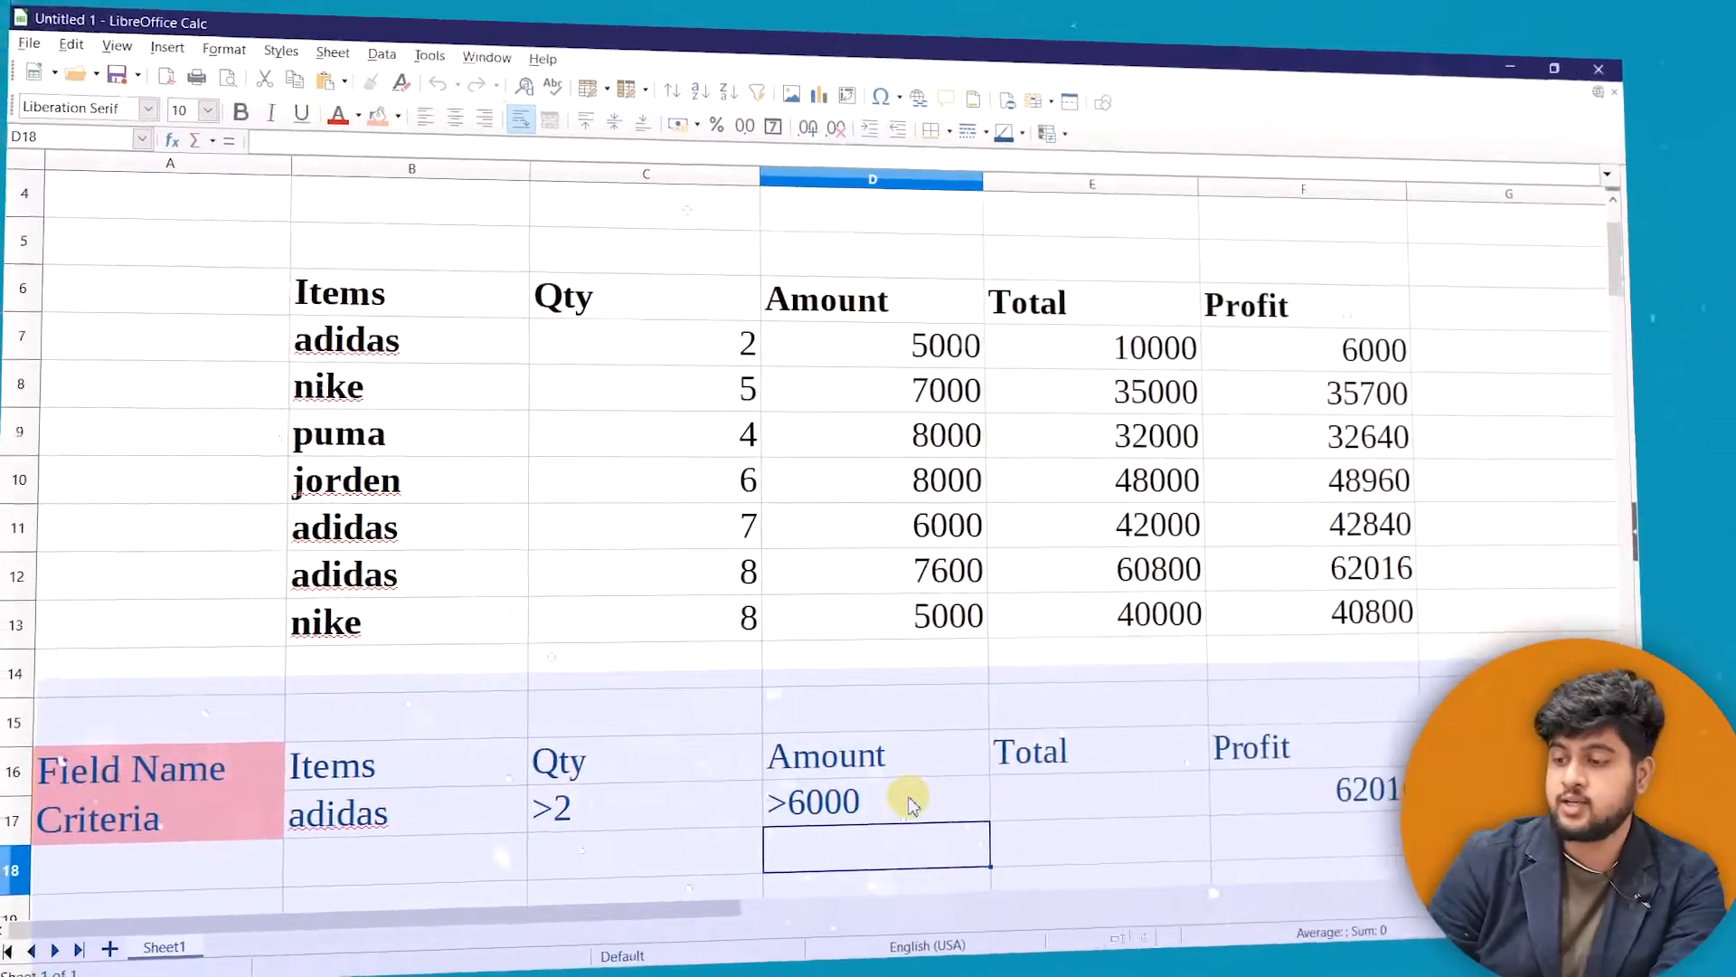
pyautogui.click(1379, 807)
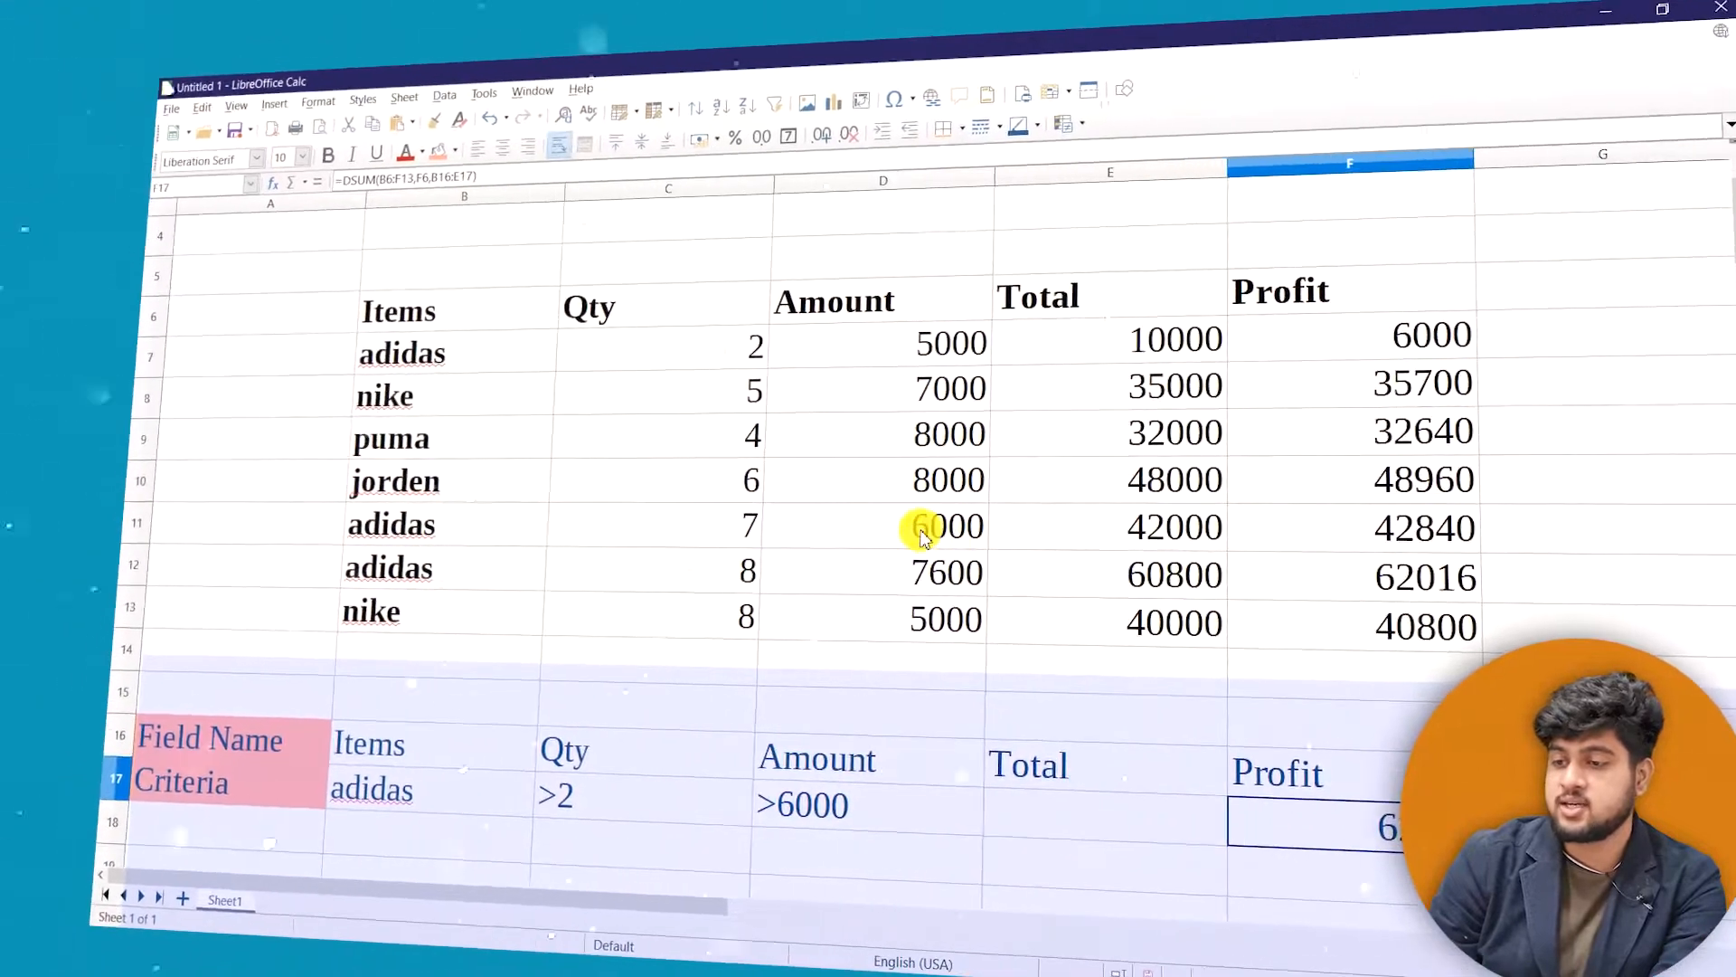
pyautogui.click(922, 529)
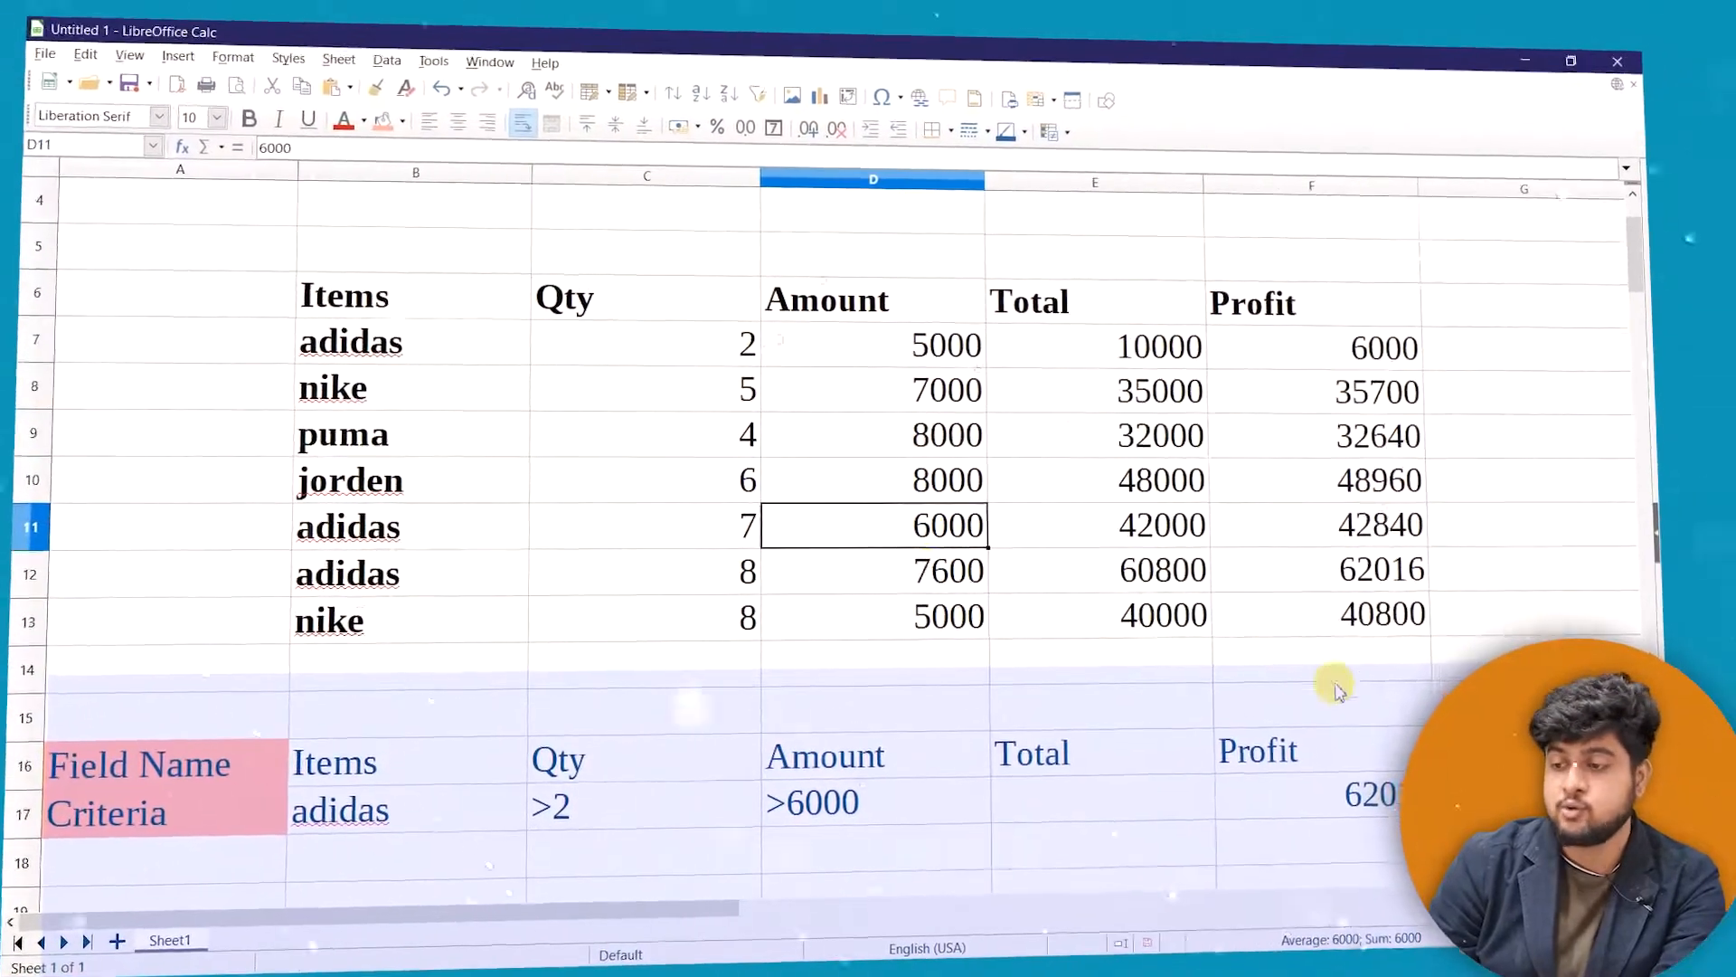
pyautogui.click(954, 578)
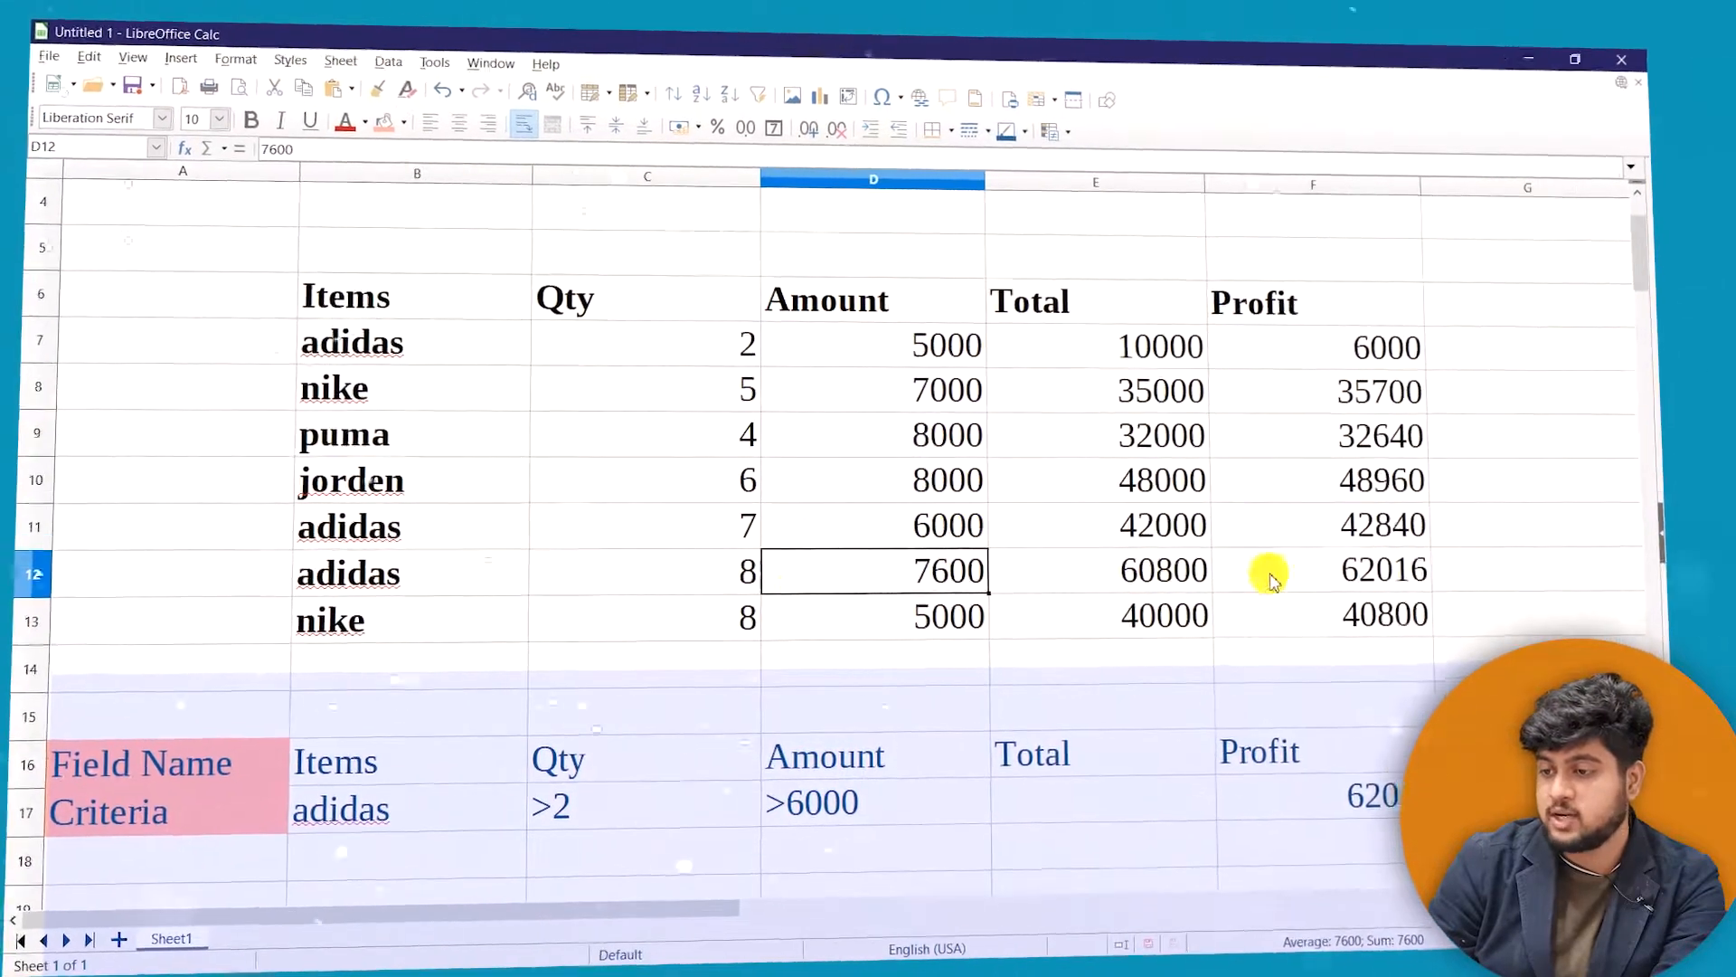
# Set the Qty criterion to >10 and check it against the Qty values in C7:C13
pyautogui.click(577, 800)
pyautogui.doubleClick(579, 801)
pyautogui.press('BackSpace')
pyautogui.write('10')
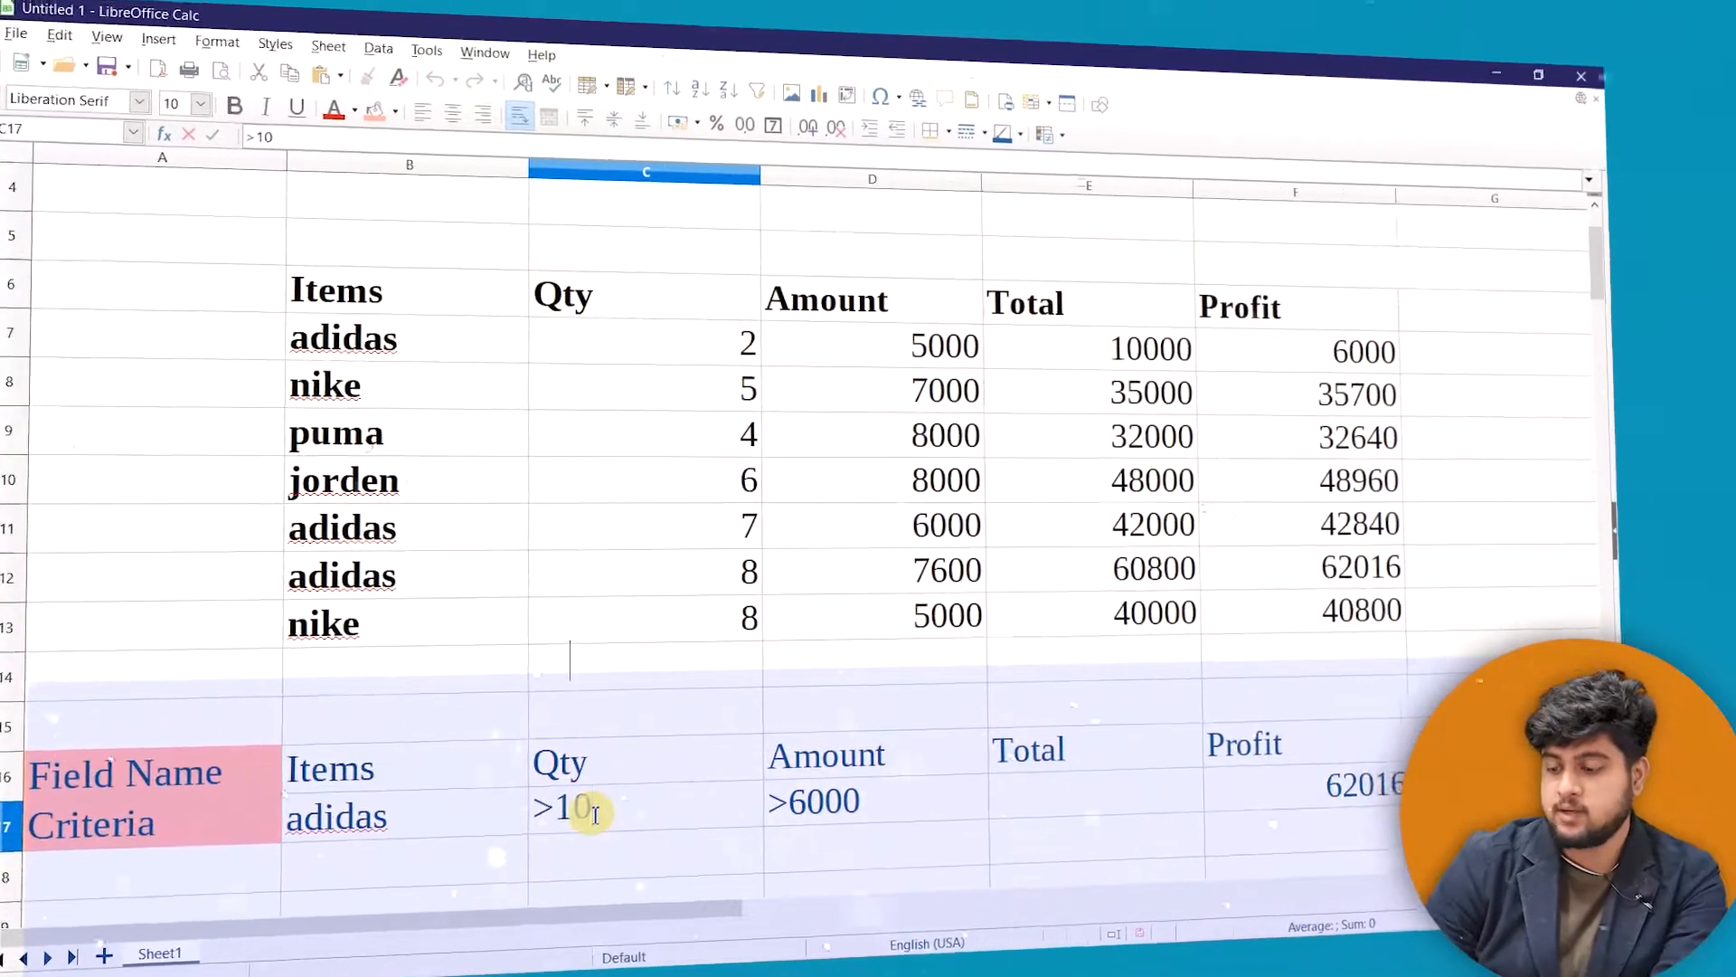
pyautogui.press('Return')
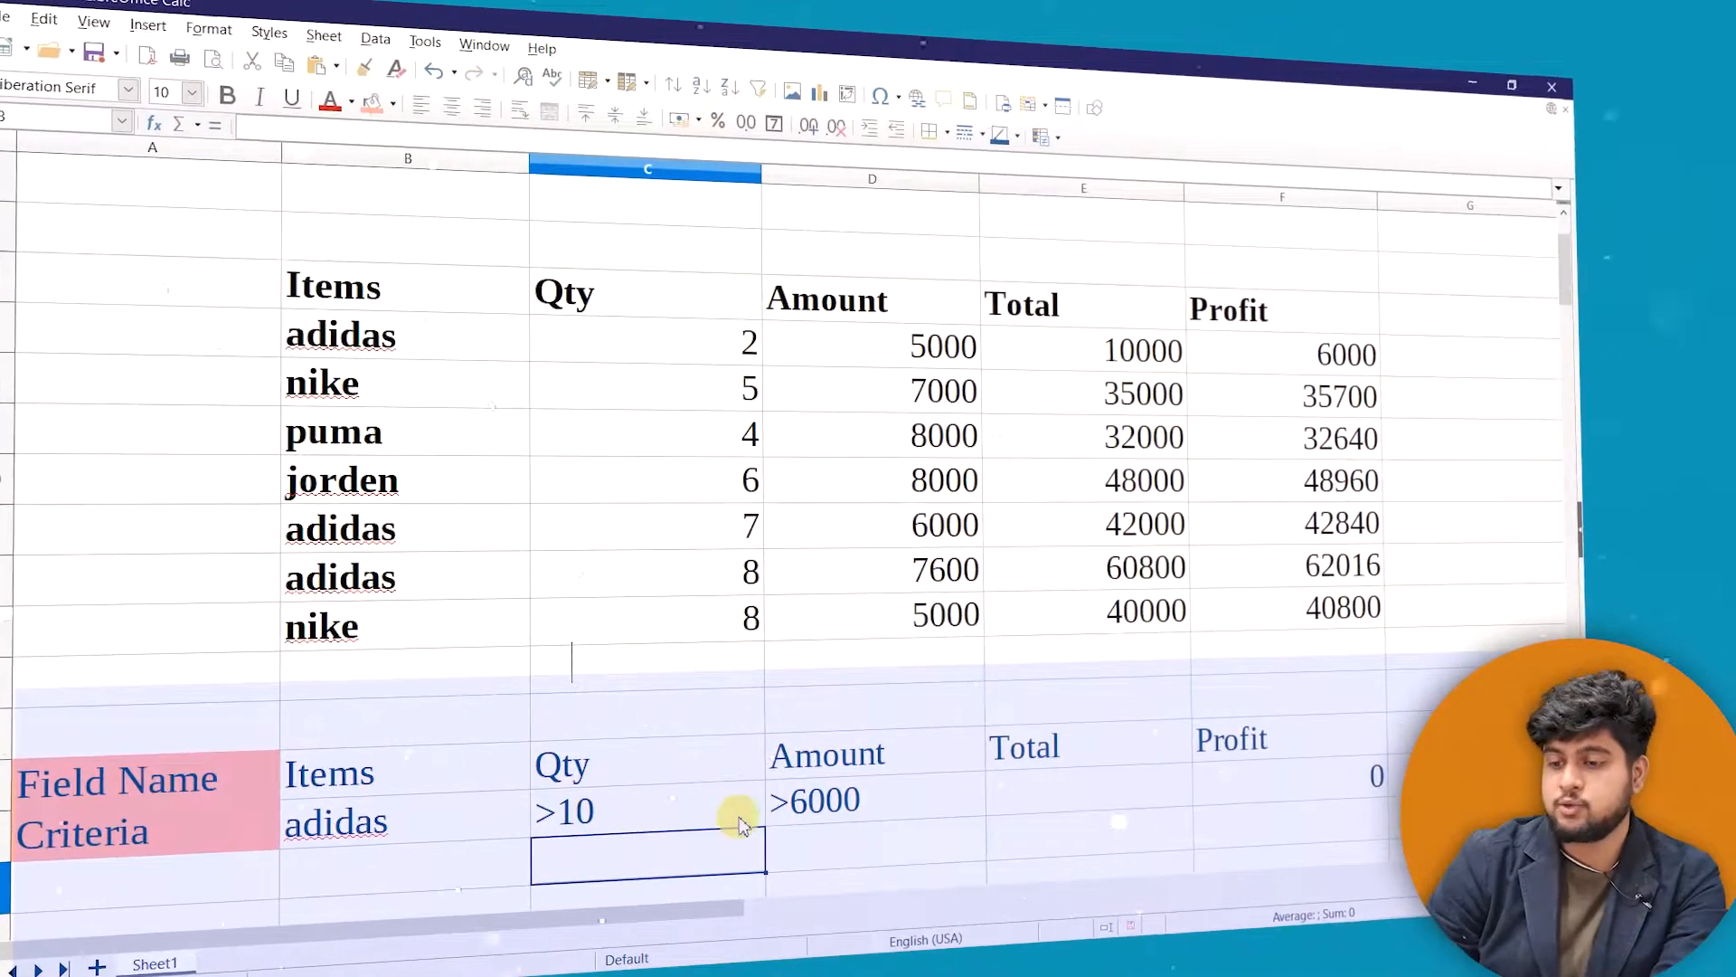
pyautogui.click(696, 346)
pyautogui.moveTo(702, 350); pyautogui.dragTo(730, 617)
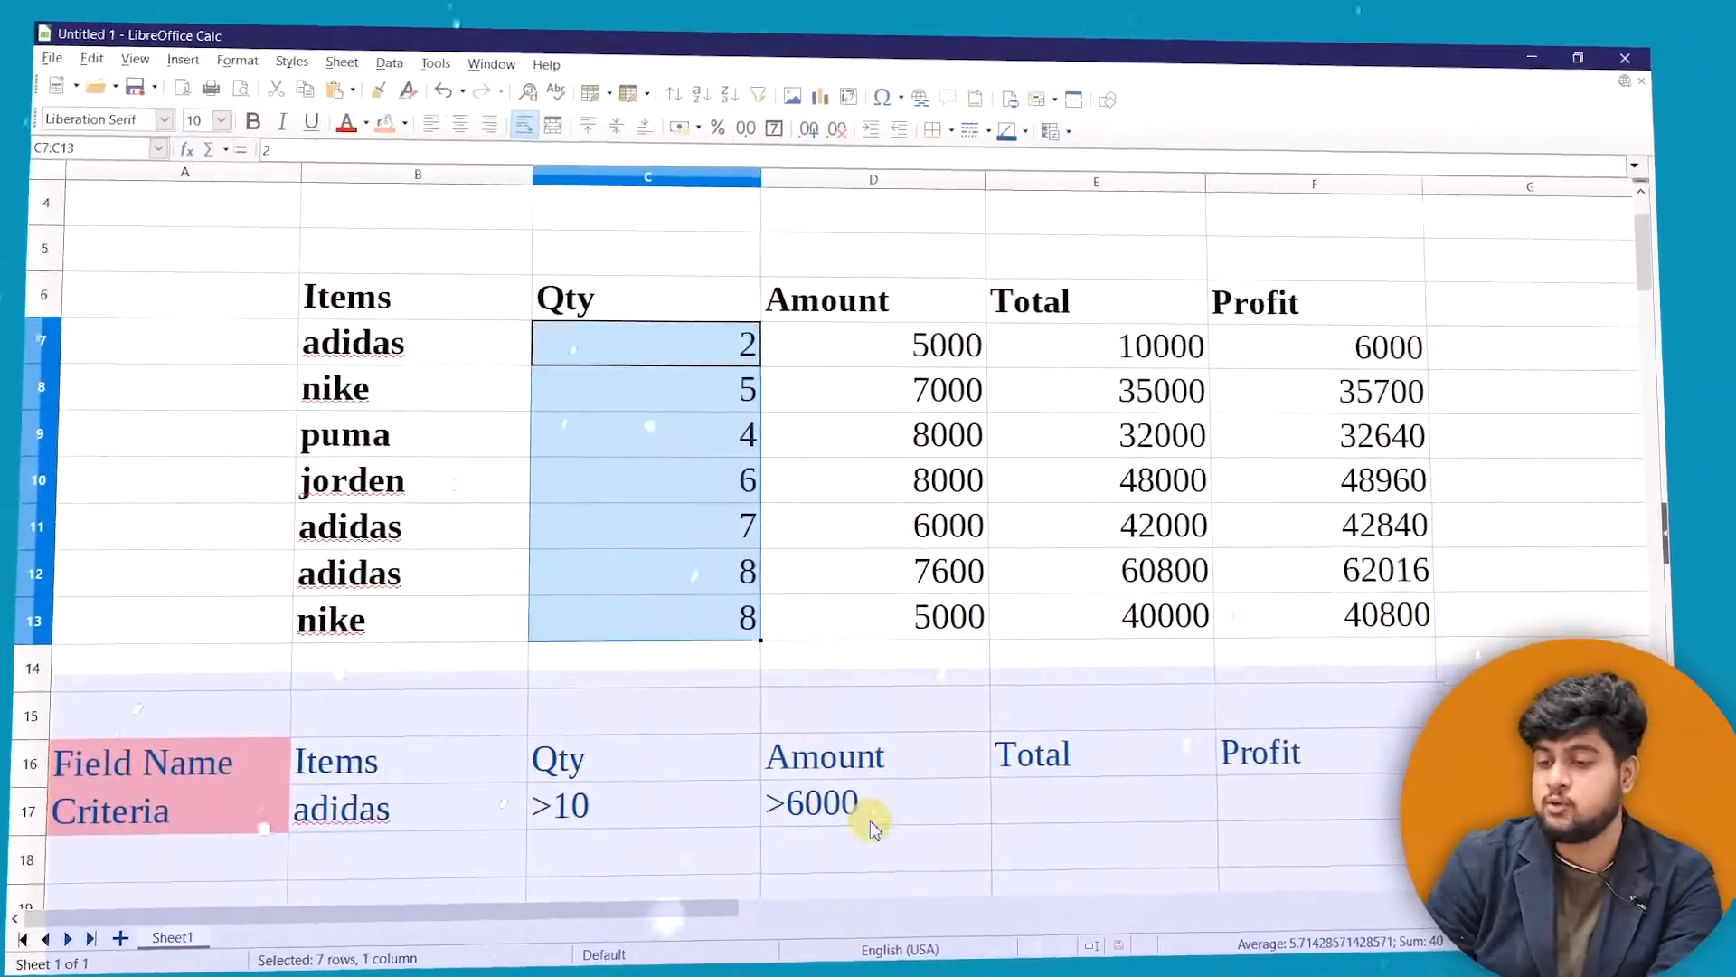
pyautogui.click(873, 823)
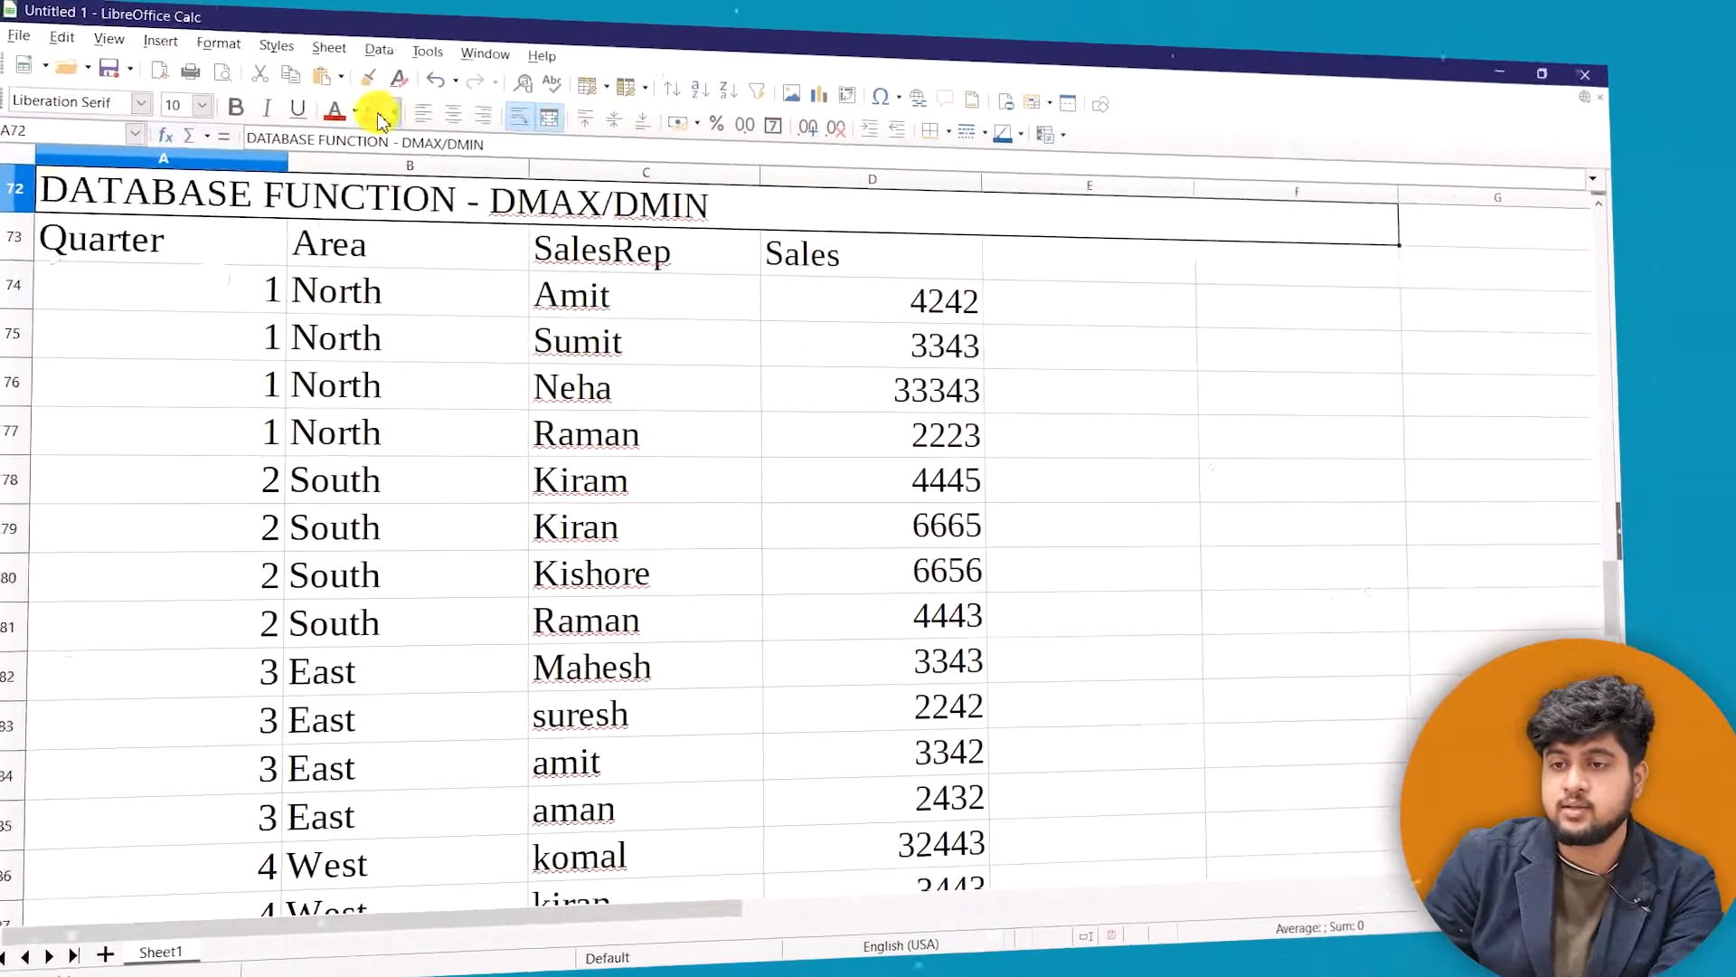
# Give the DMAX/DMIN heading in row 72 a light orange background and centre its text
pyautogui.click(378, 113)
pyautogui.hotkey('ctrl', 'e')
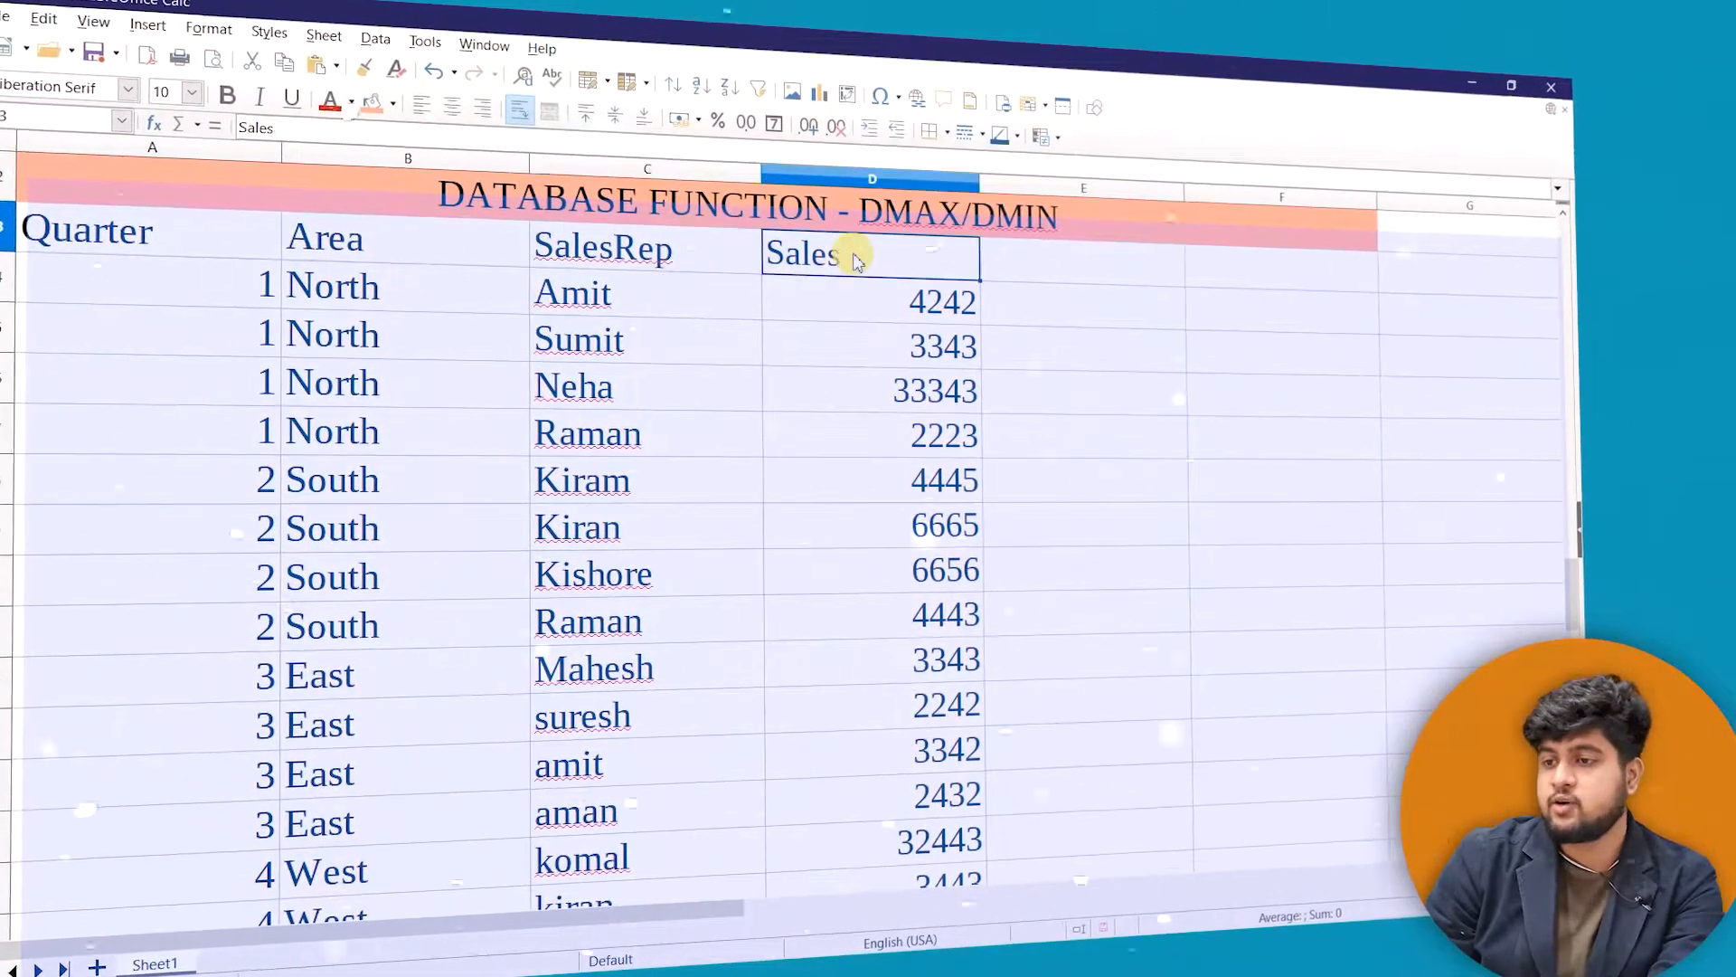
pyautogui.click(215, 273)
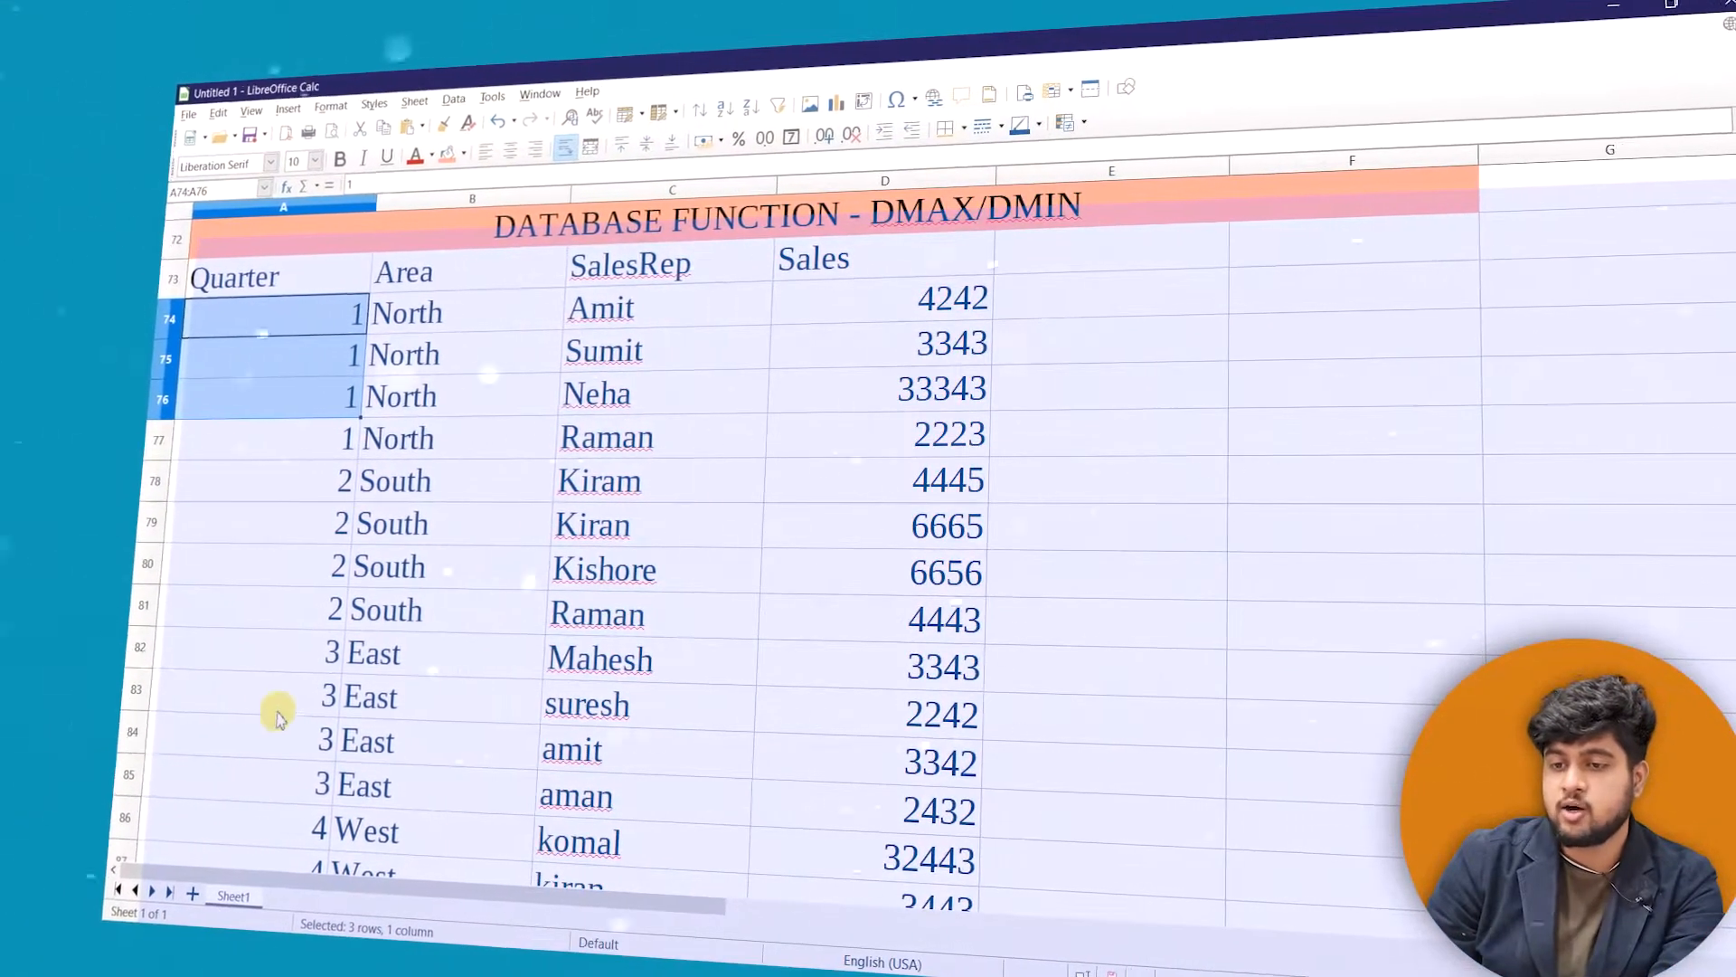
pyautogui.scroll(16, 255, 691)
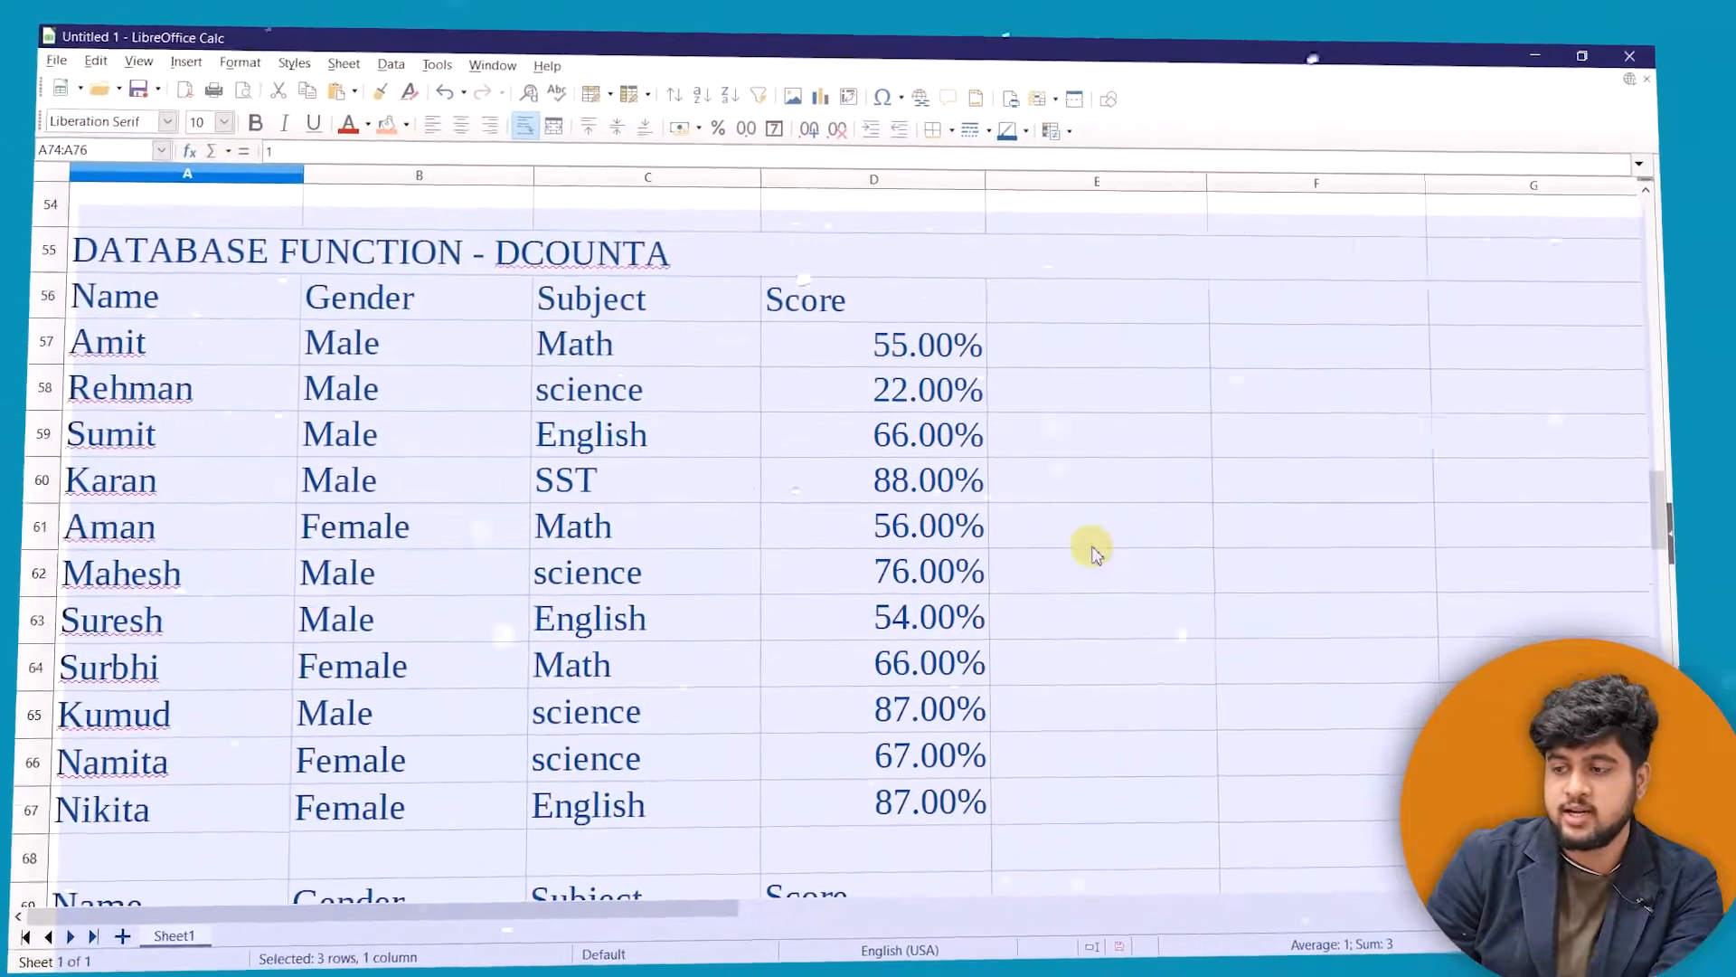
pyautogui.moveTo(1577, 538); pyautogui.dragTo(1720, 635)
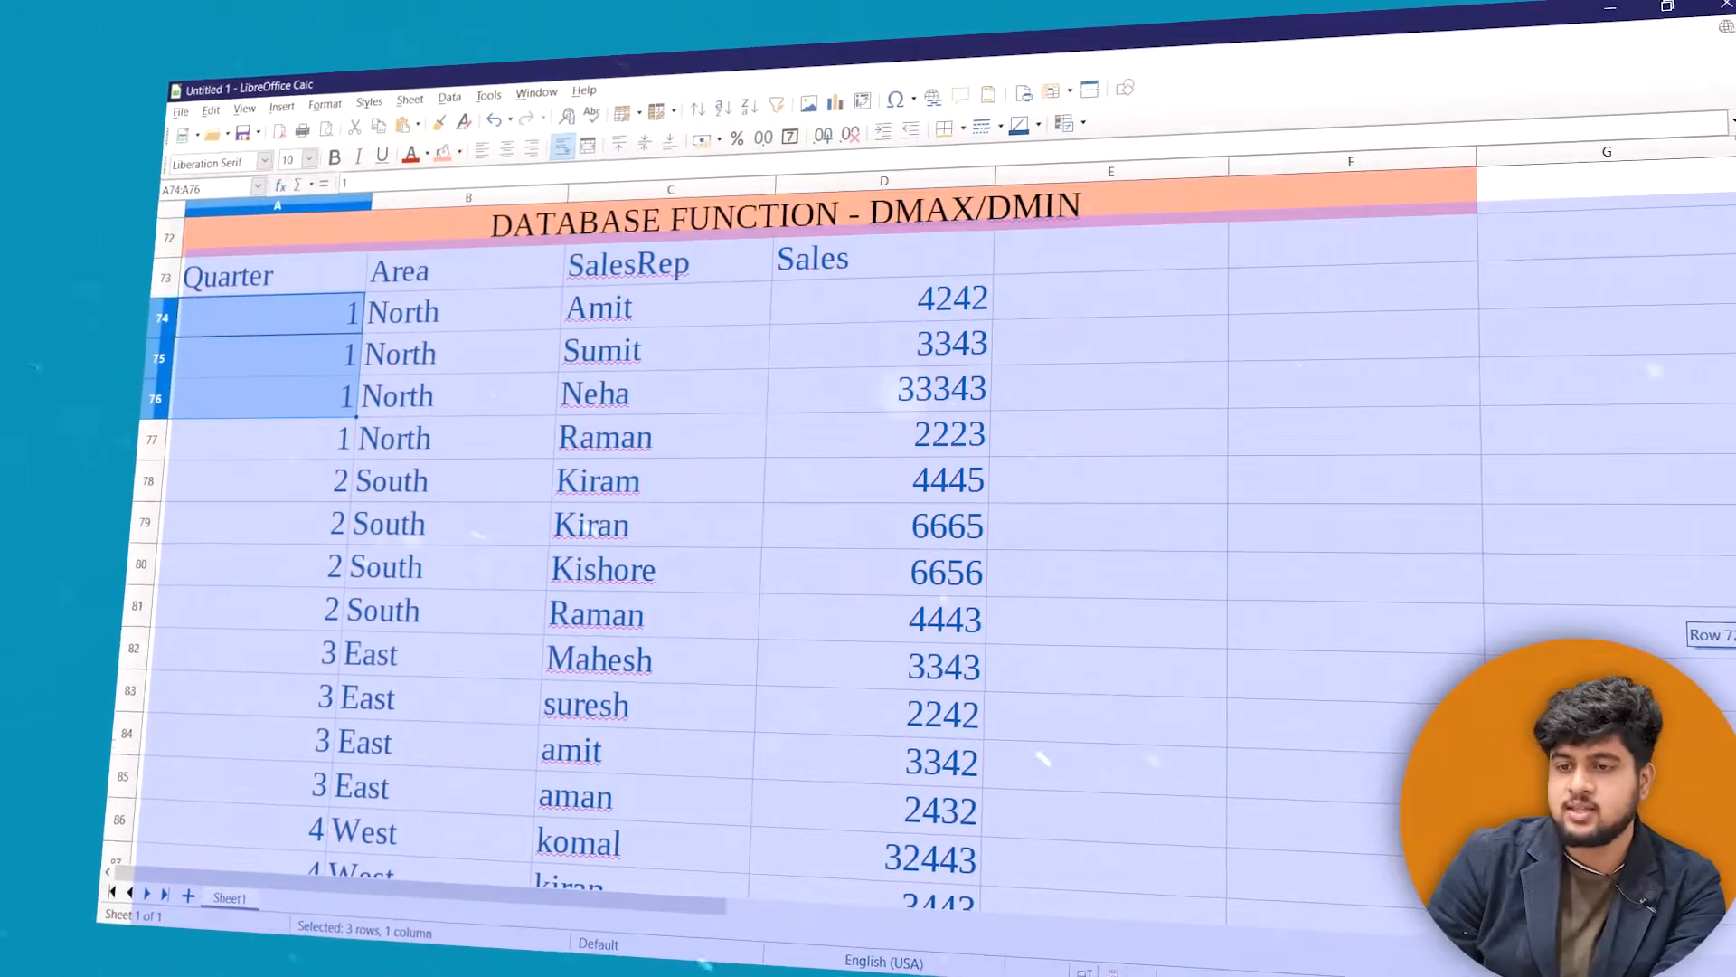
pyautogui.click(1349, 589)
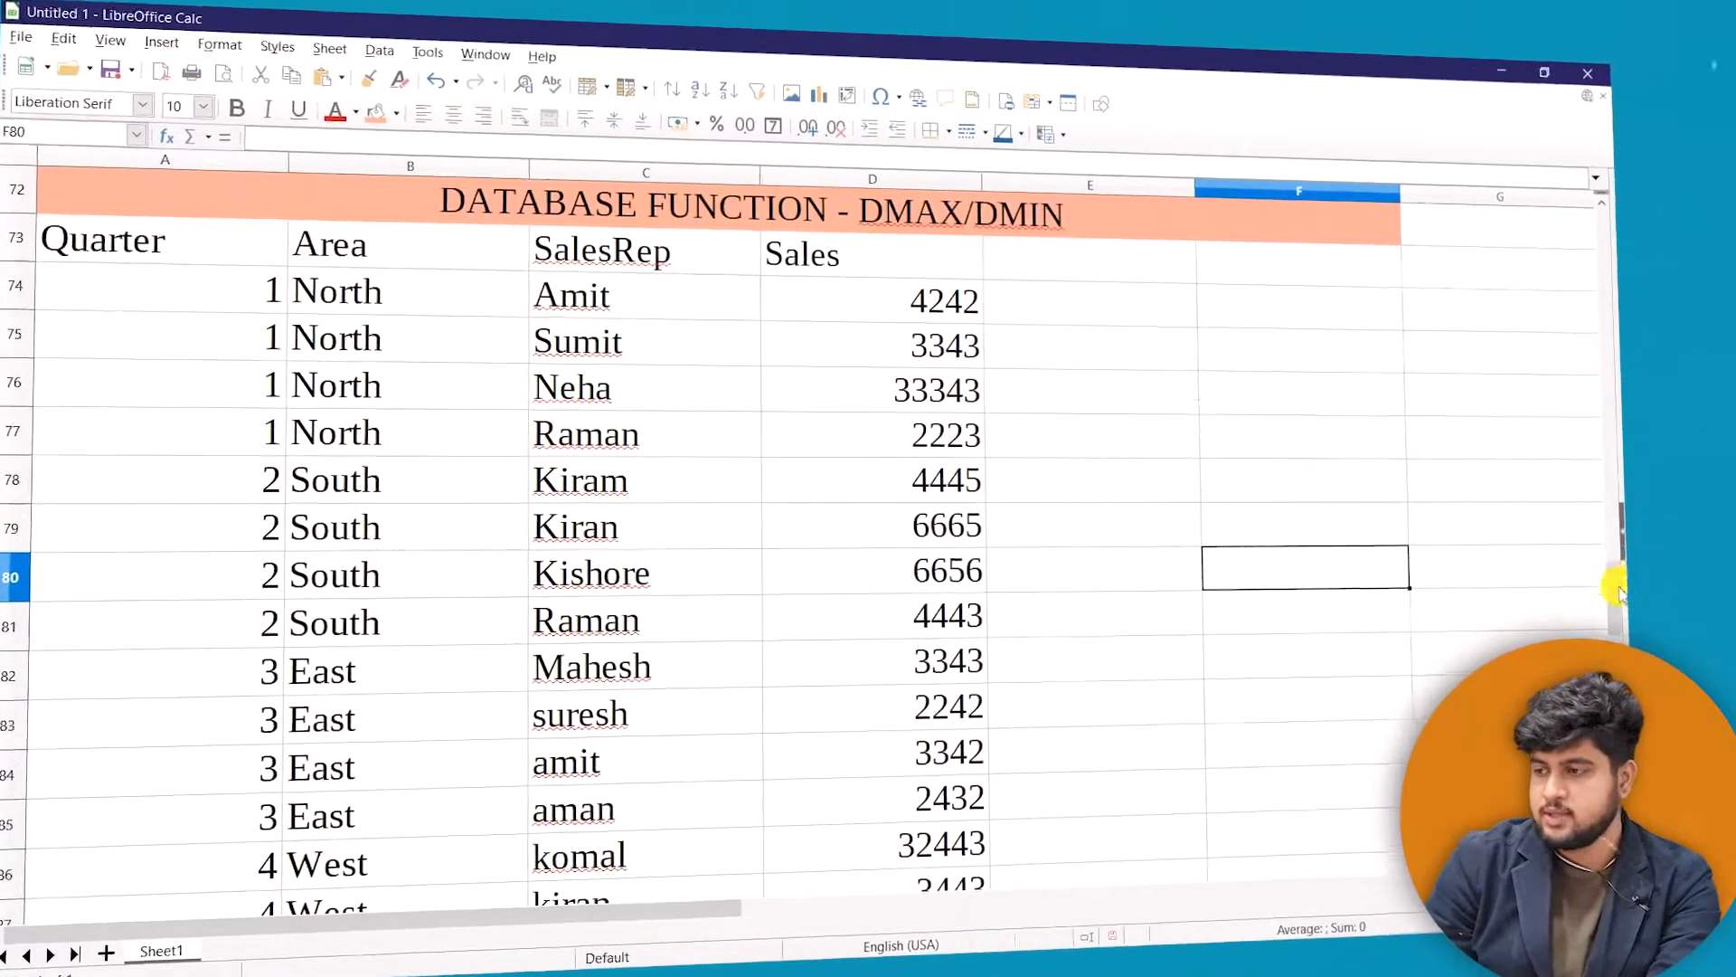
# Set the Quarter criterion in A93, below the sales table, to 3
pyautogui.moveTo(1619, 592); pyautogui.dragTo(1615, 613)
pyautogui.moveTo(1734, 636); pyautogui.dragTo(1734, 675)
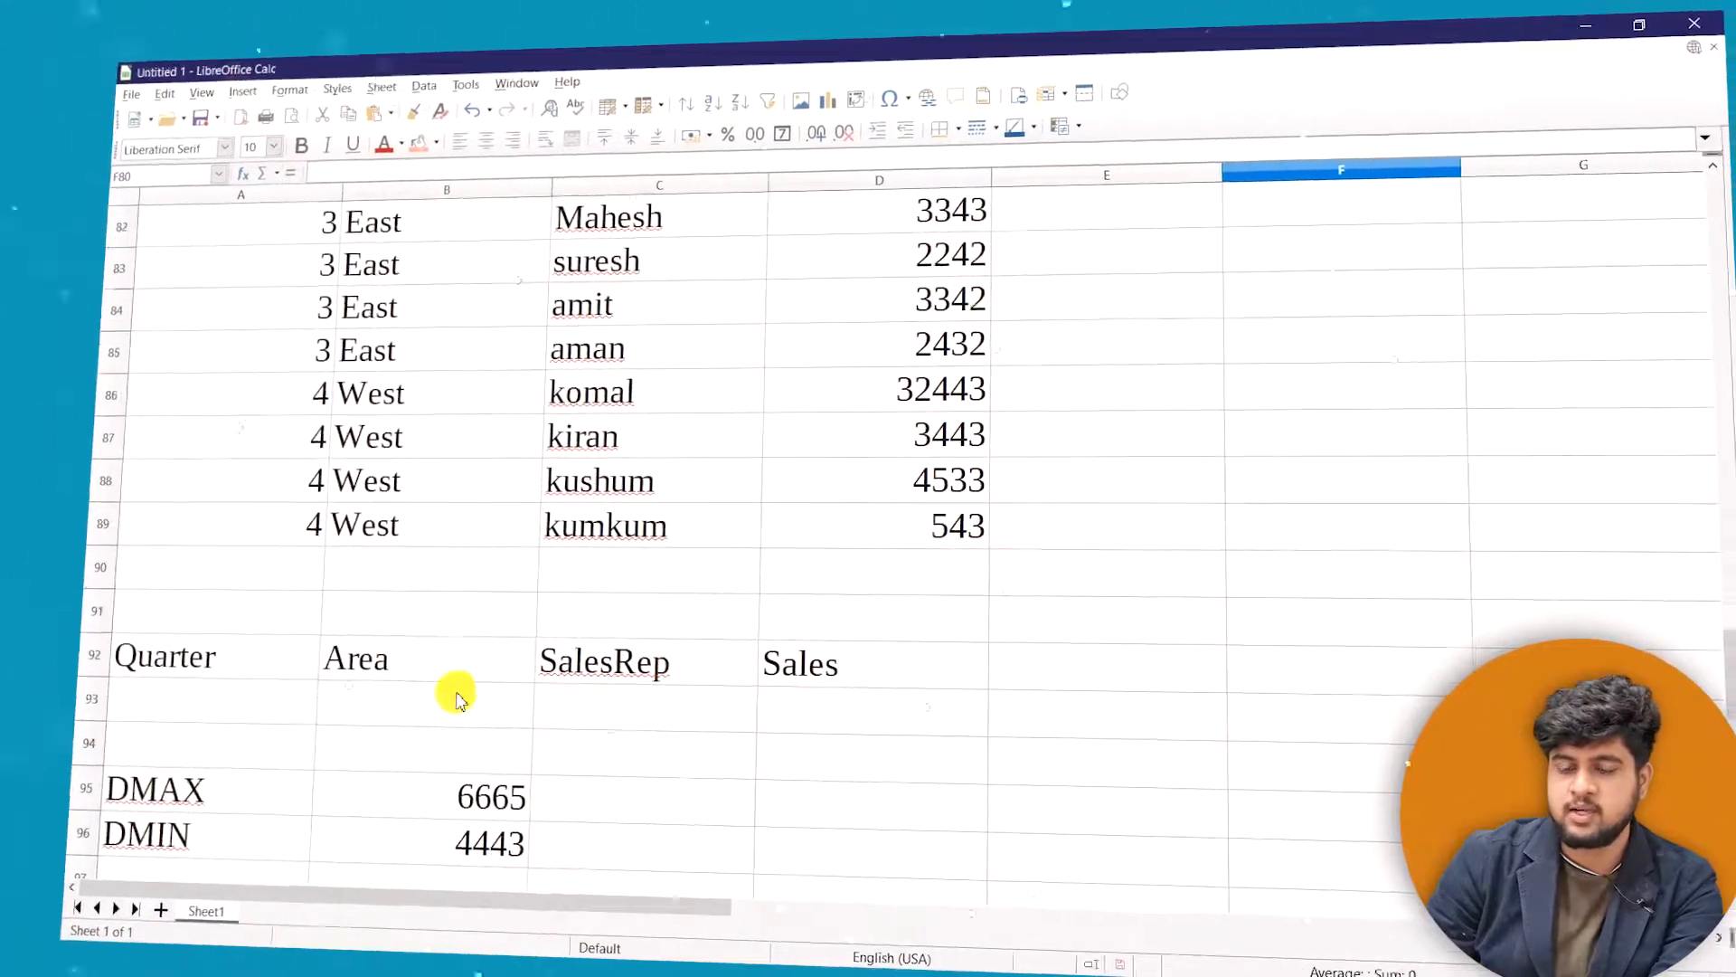
pyautogui.click(168, 701)
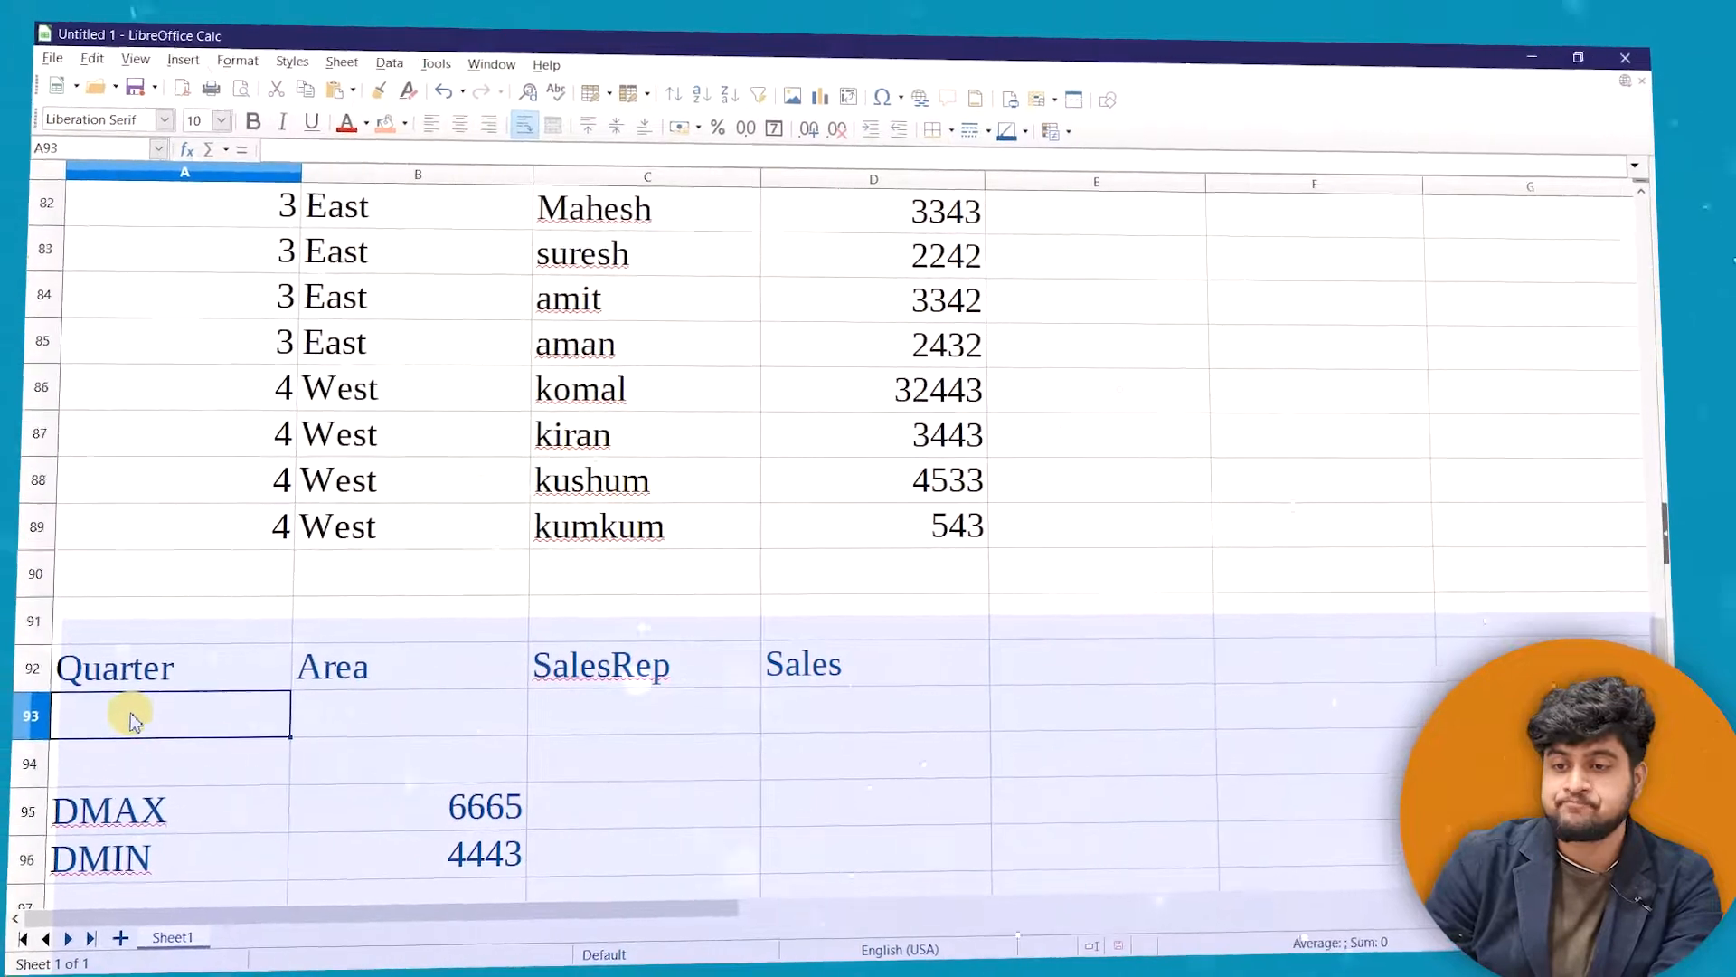
pyautogui.write('3')
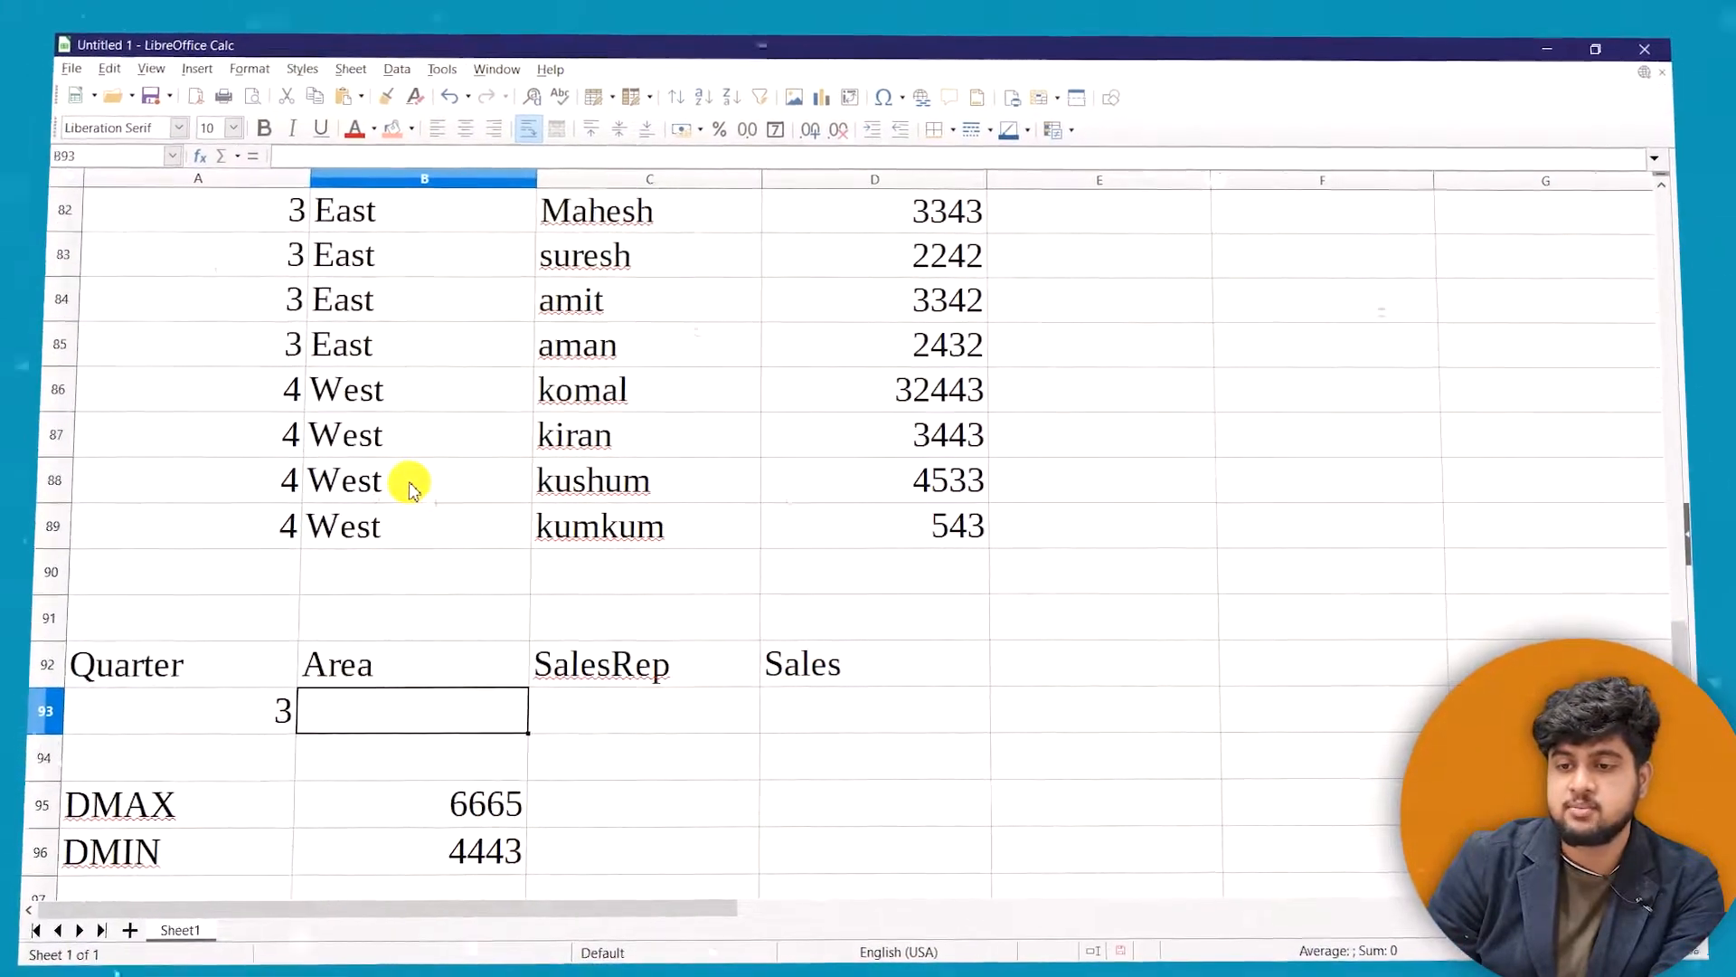
# Start a DMAX formula in D93 with A73:D89, the sales table including its headers, as the database
pyautogui.scroll(7, 408, 488)
pyautogui.scroll(-12, 425, 484)
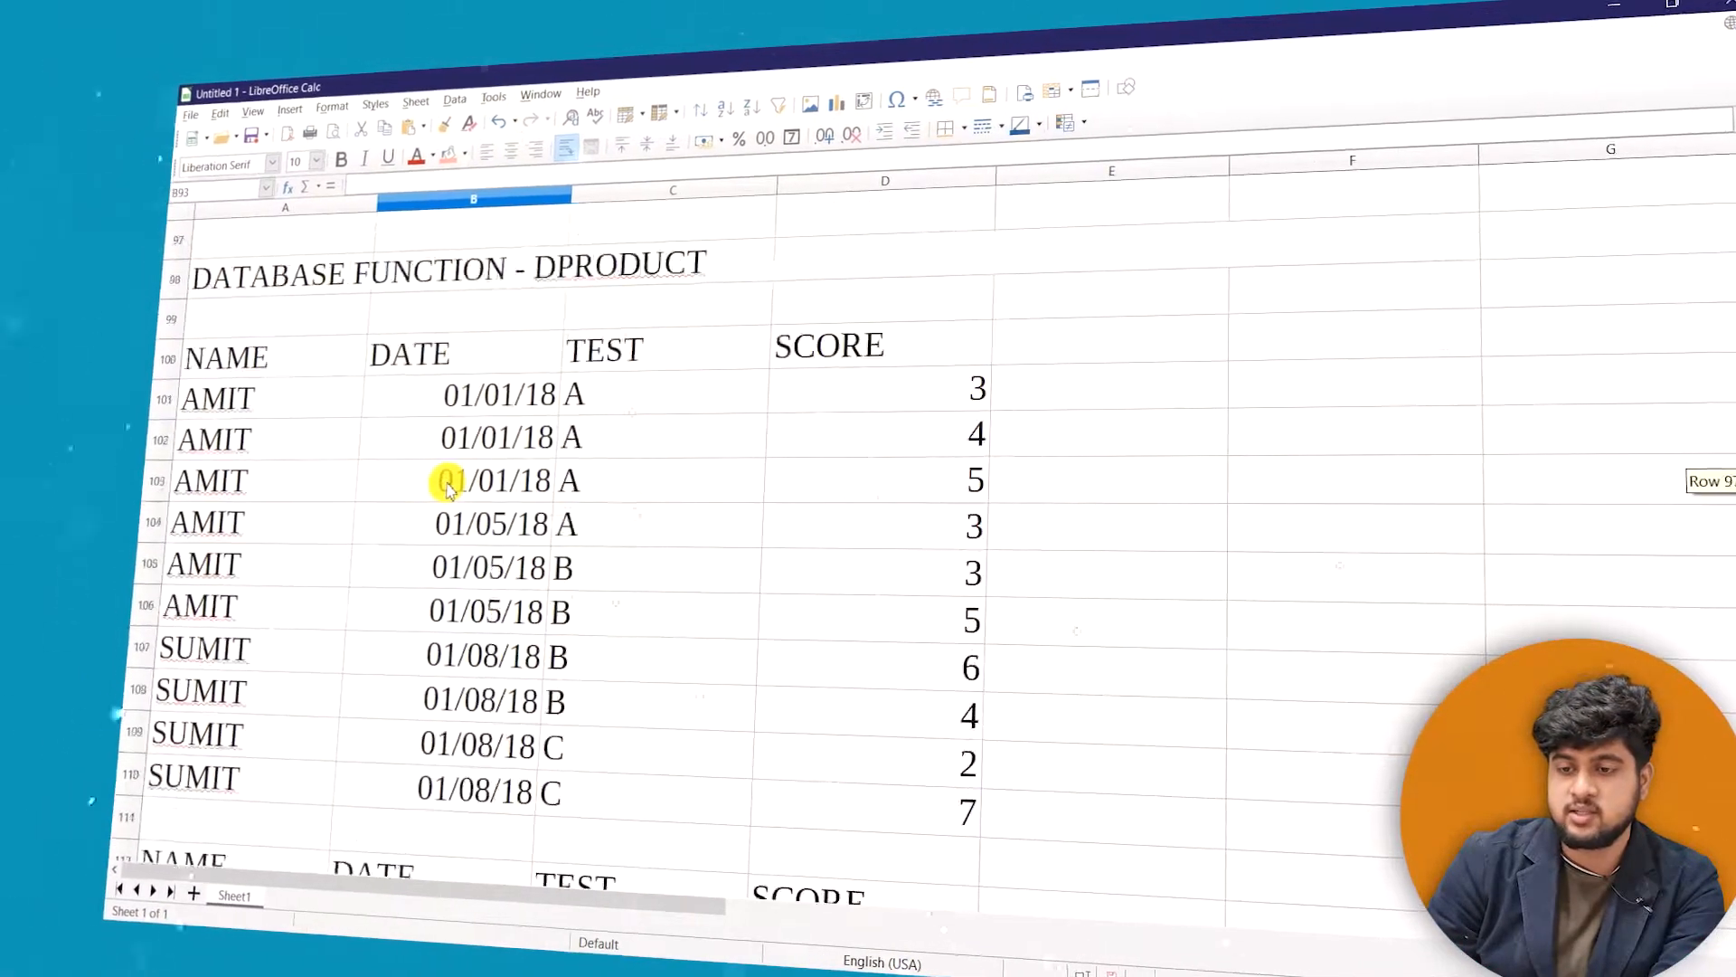
pyautogui.moveTo(1729, 483); pyautogui.dragTo(1729, 479)
pyautogui.moveTo(1641, 637); pyautogui.dragTo(1642, 638)
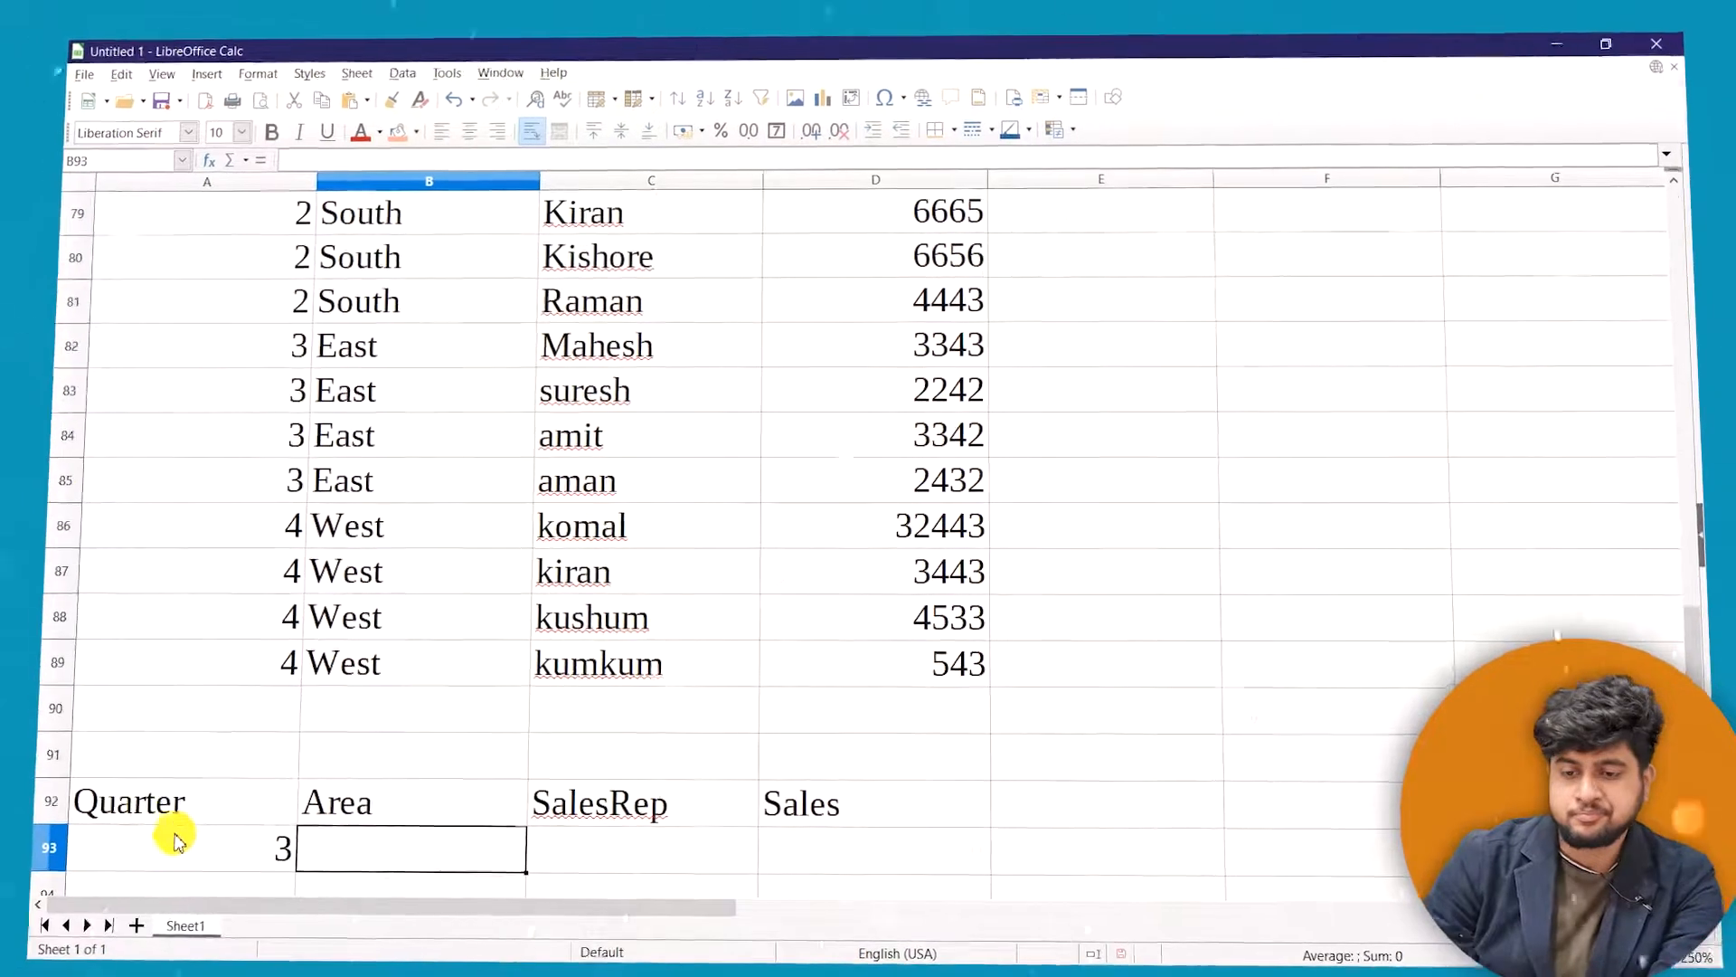
pyautogui.click(159, 863)
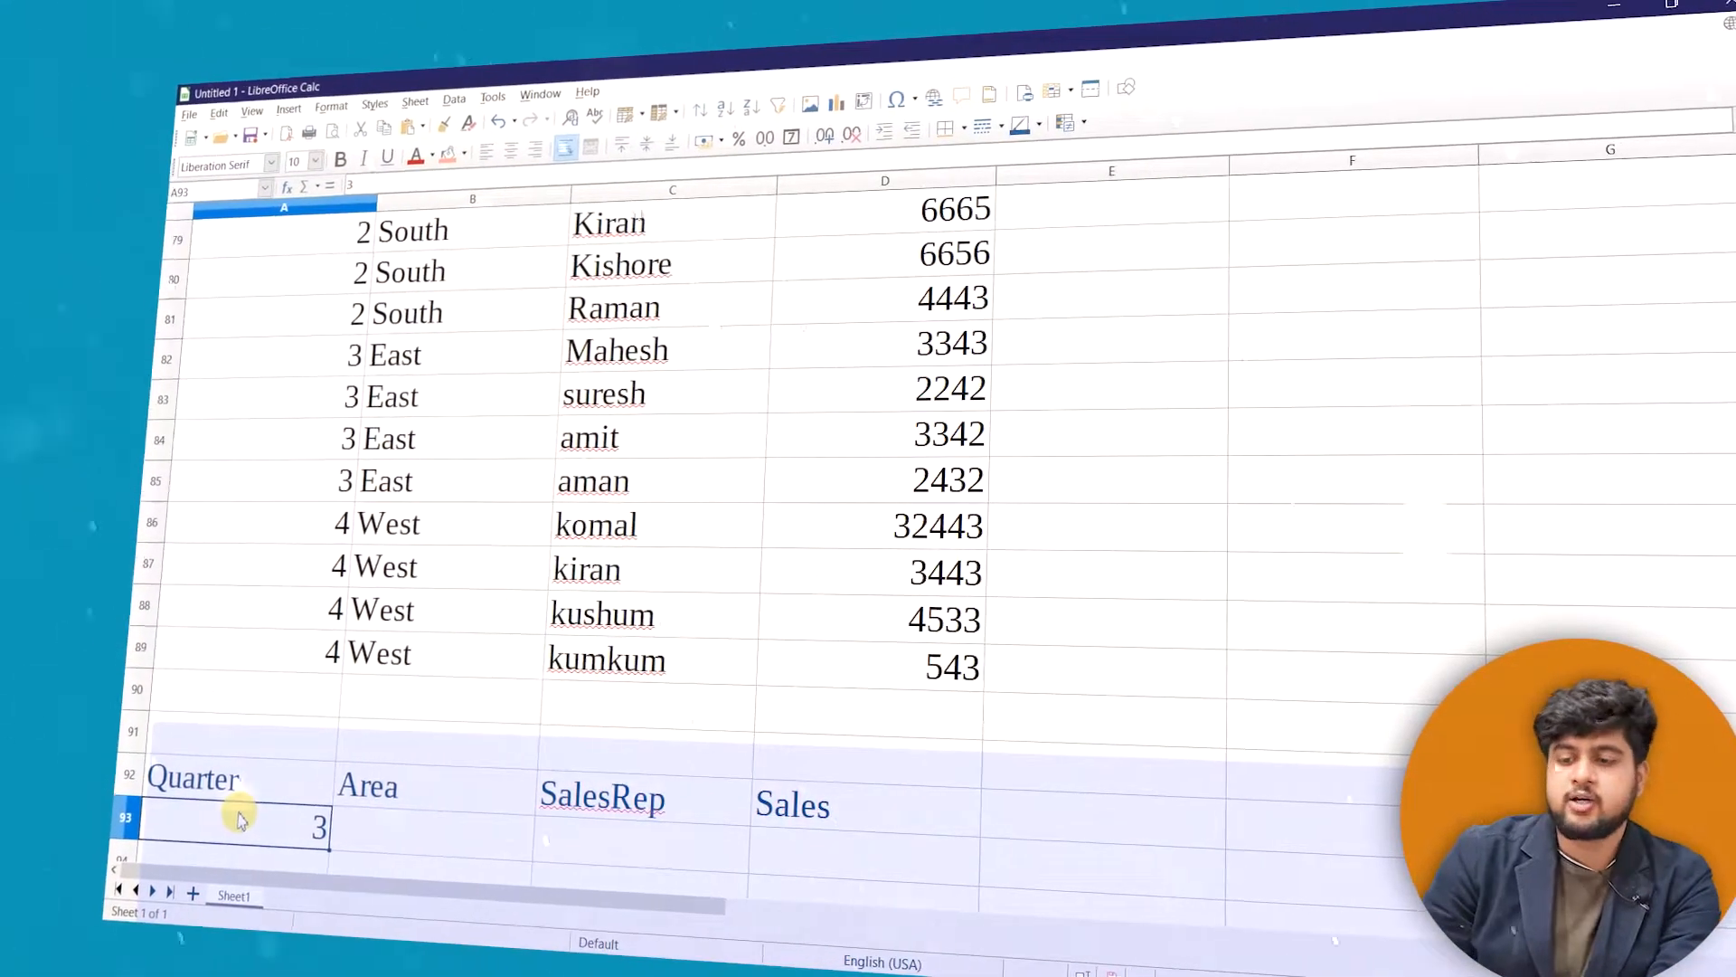
pyautogui.click(768, 832)
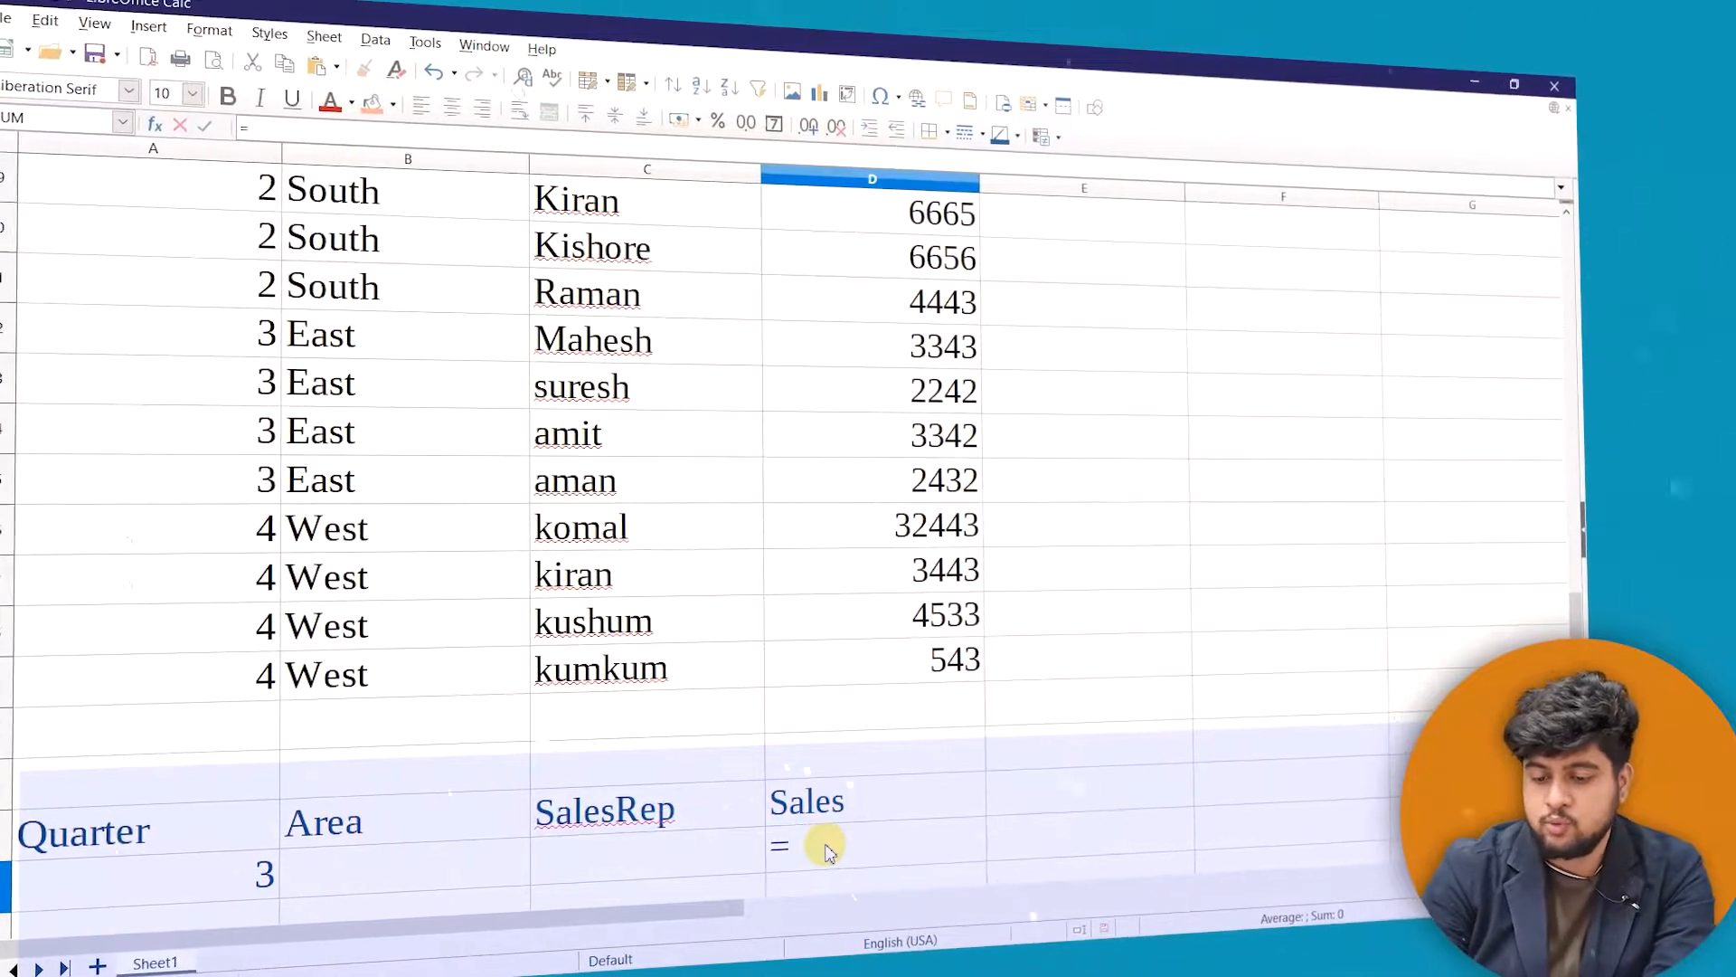
pyautogui.write('=dmax')
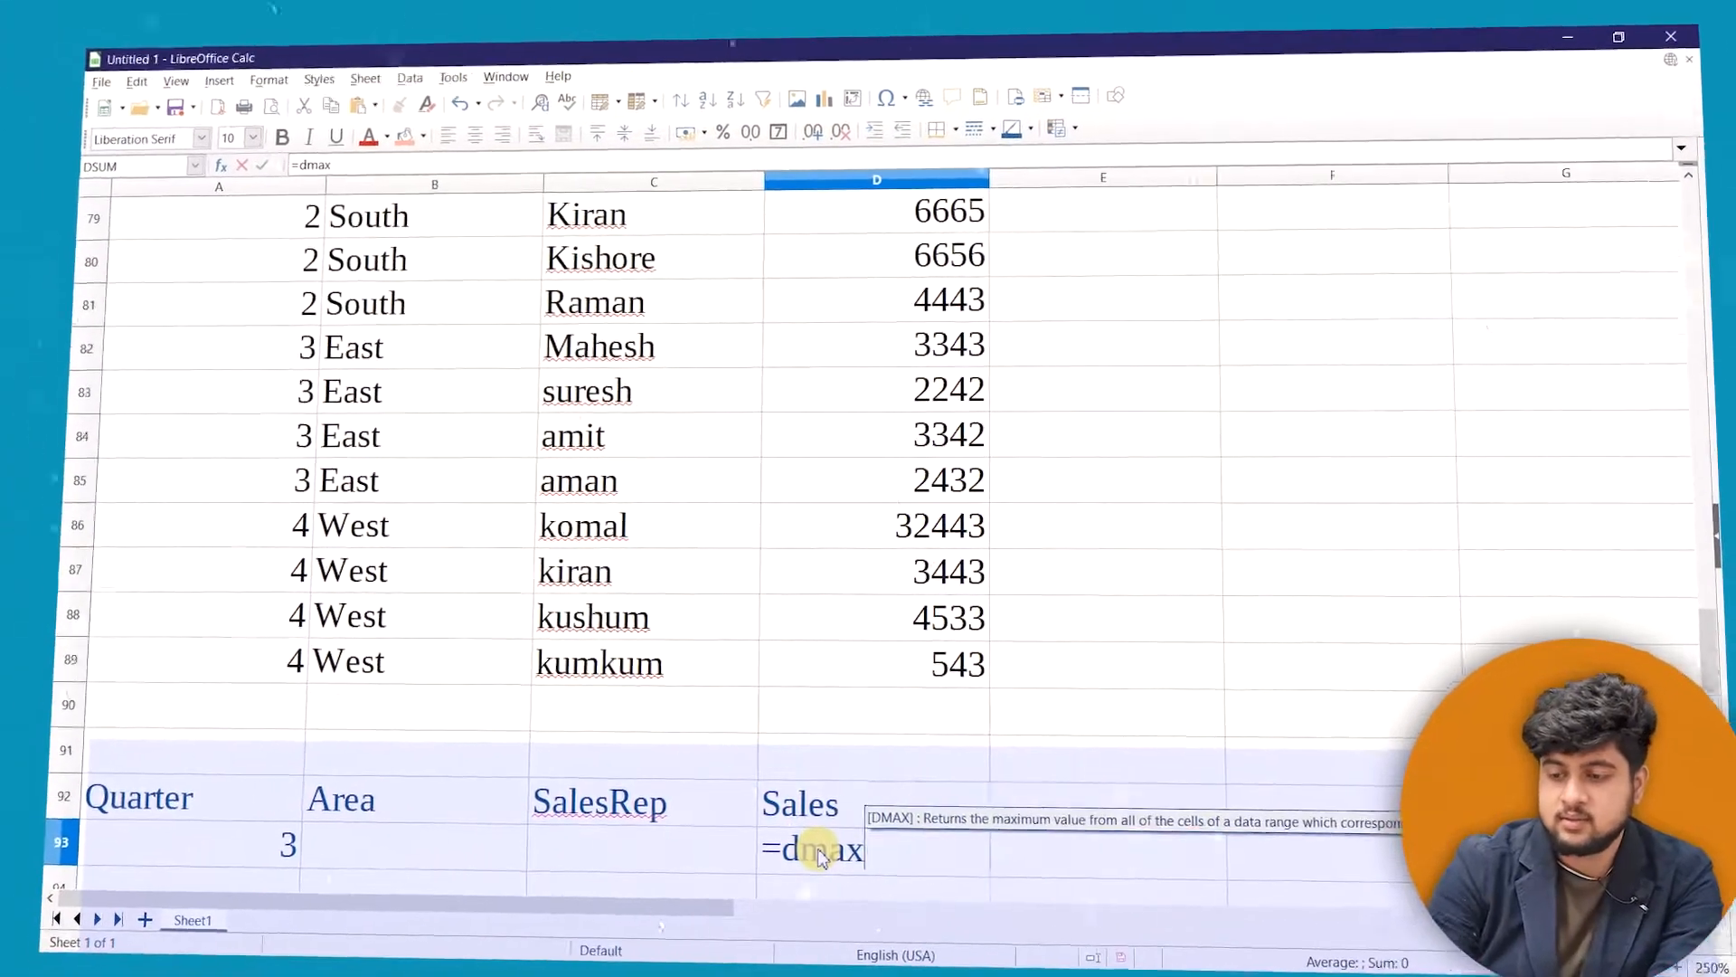
pyautogui.write('(')
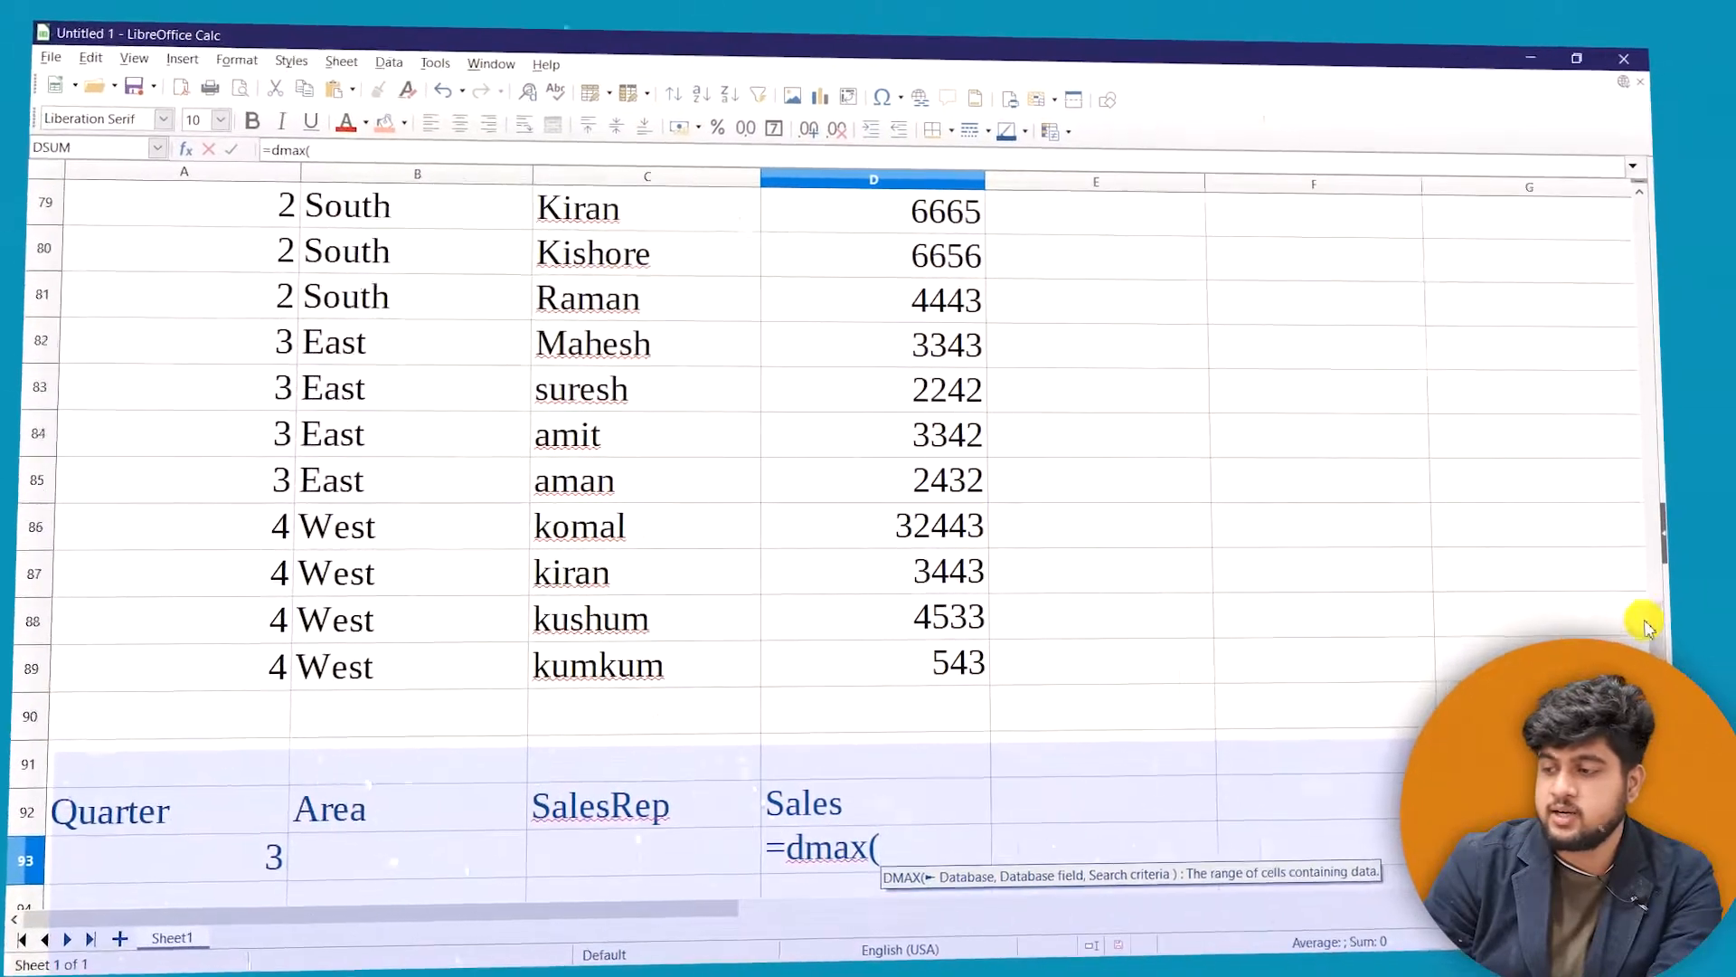
pyautogui.moveTo(1589, 609)
pyautogui.mouseDown()
pyautogui.moveTo(1571, 622)
pyautogui.moveTo(1578, 583)
pyautogui.mouseUp()
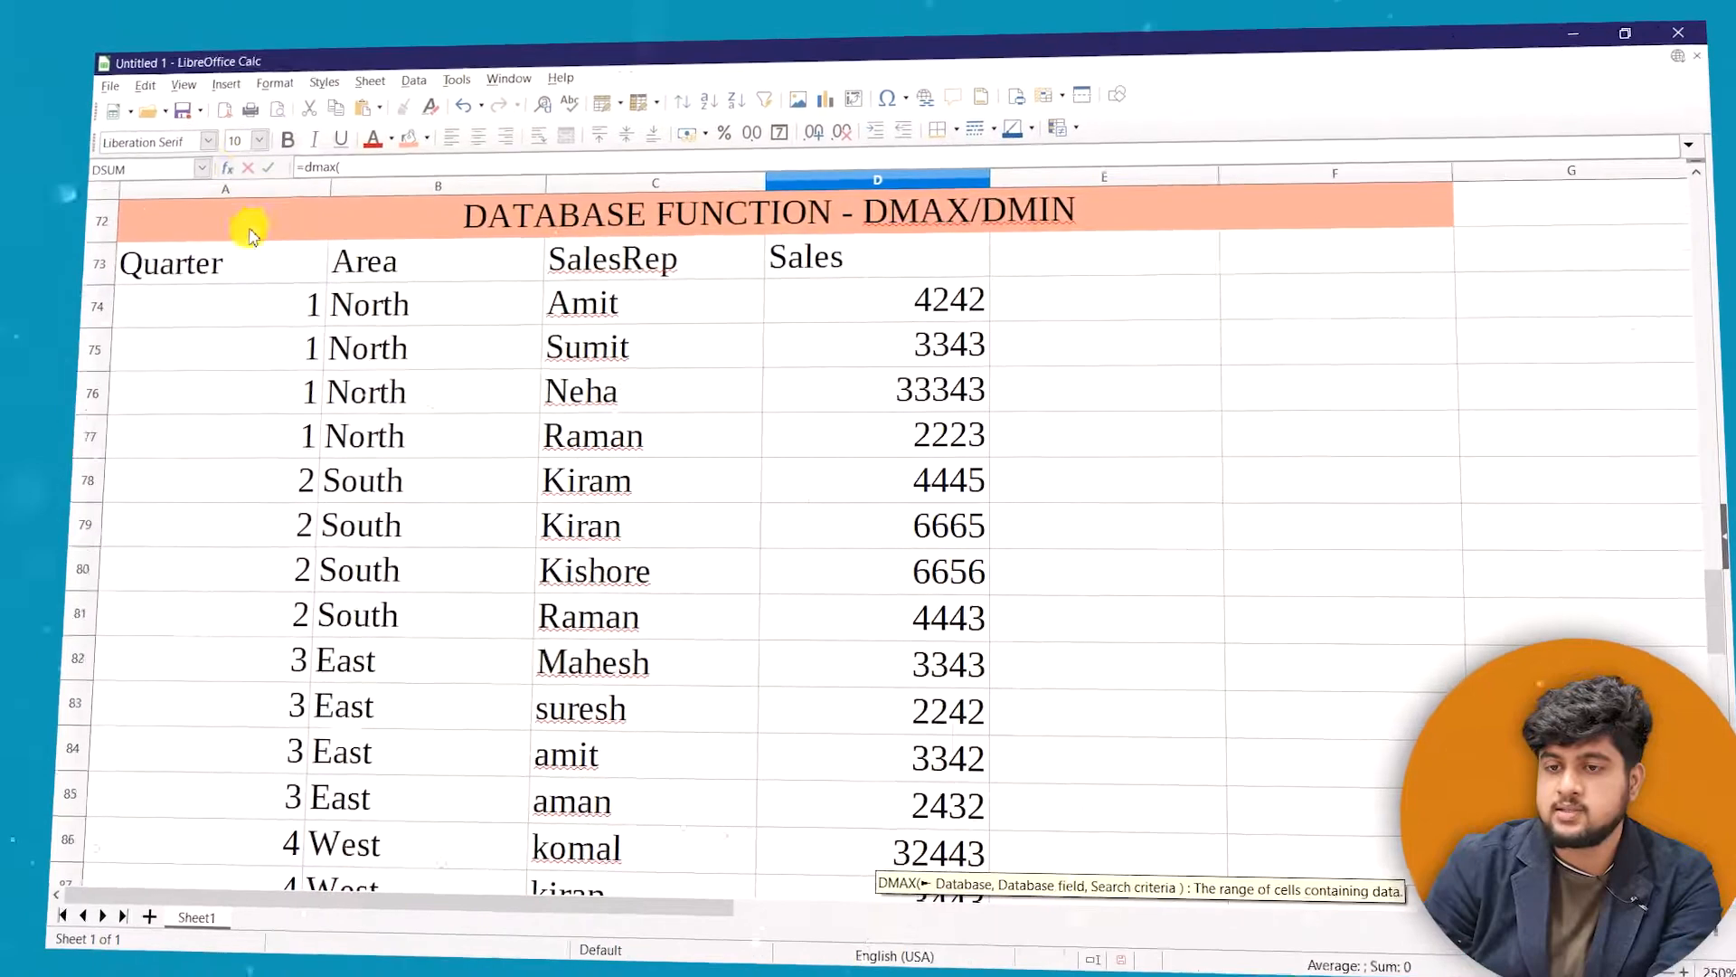
pyautogui.moveTo(252, 258); pyautogui.dragTo(1020, 694)
pyautogui.write(',')
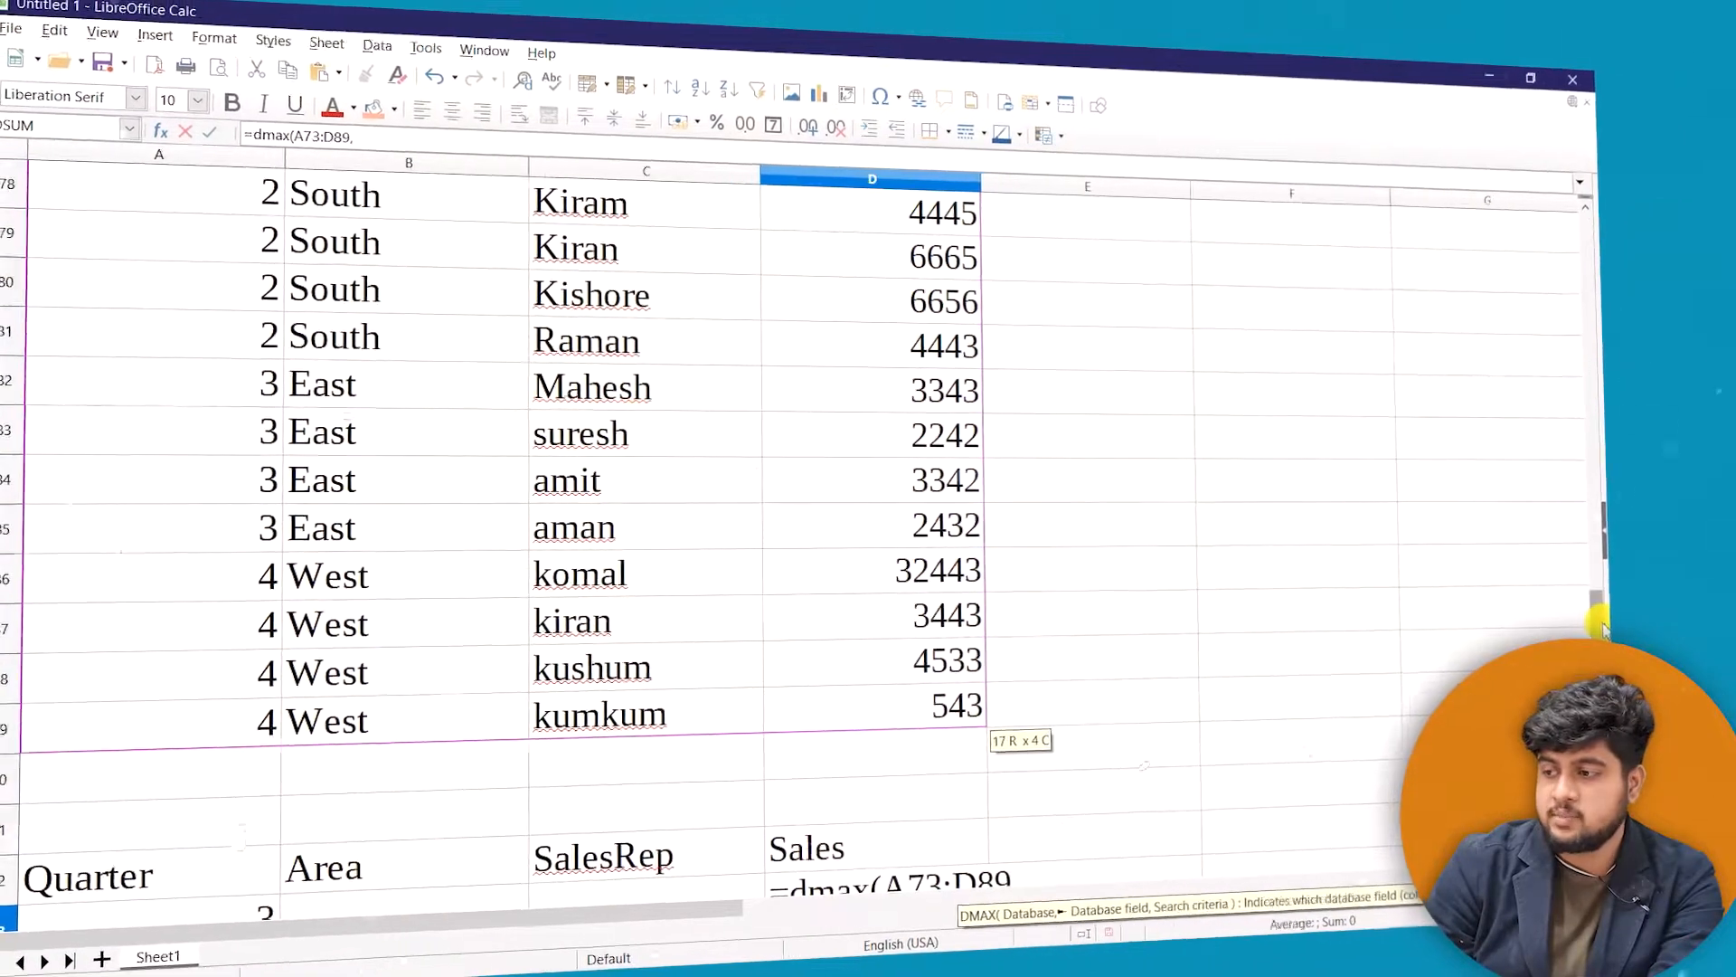
# Complete the DMAX formula in D93 with D73 as the database field and A92:C93 as the search criteria
pyautogui.moveTo(1582, 579); pyautogui.dragTo(1581, 553)
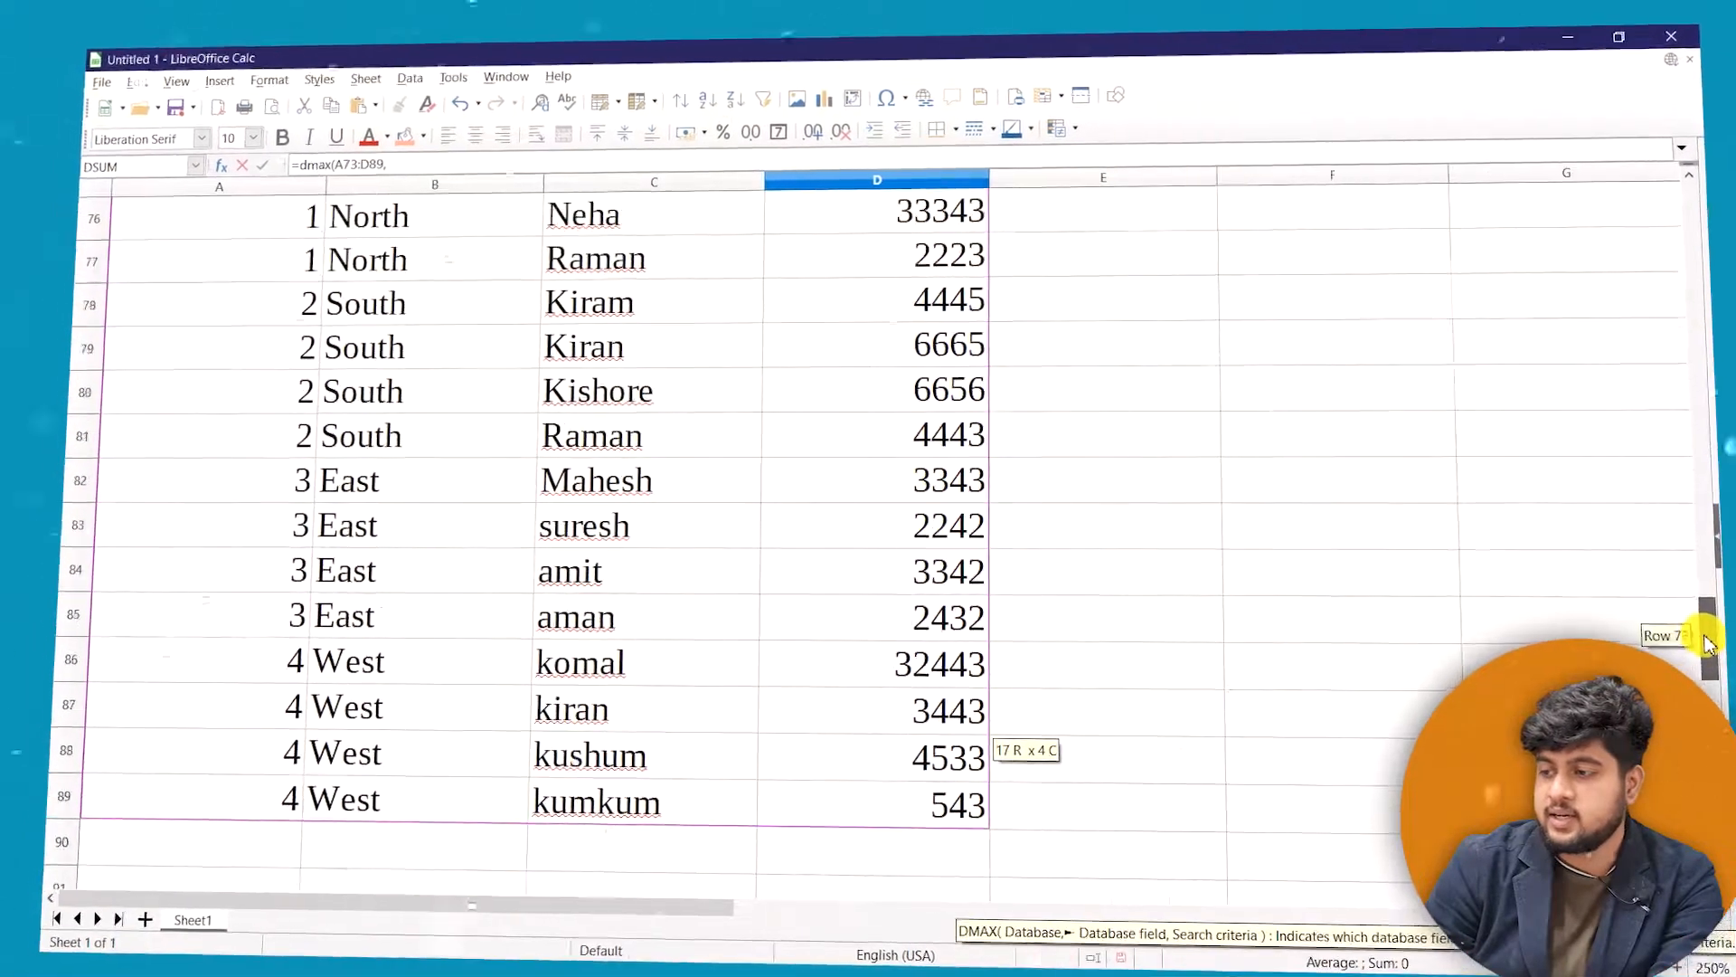
pyautogui.moveTo(1710, 644); pyautogui.dragTo(1709, 617)
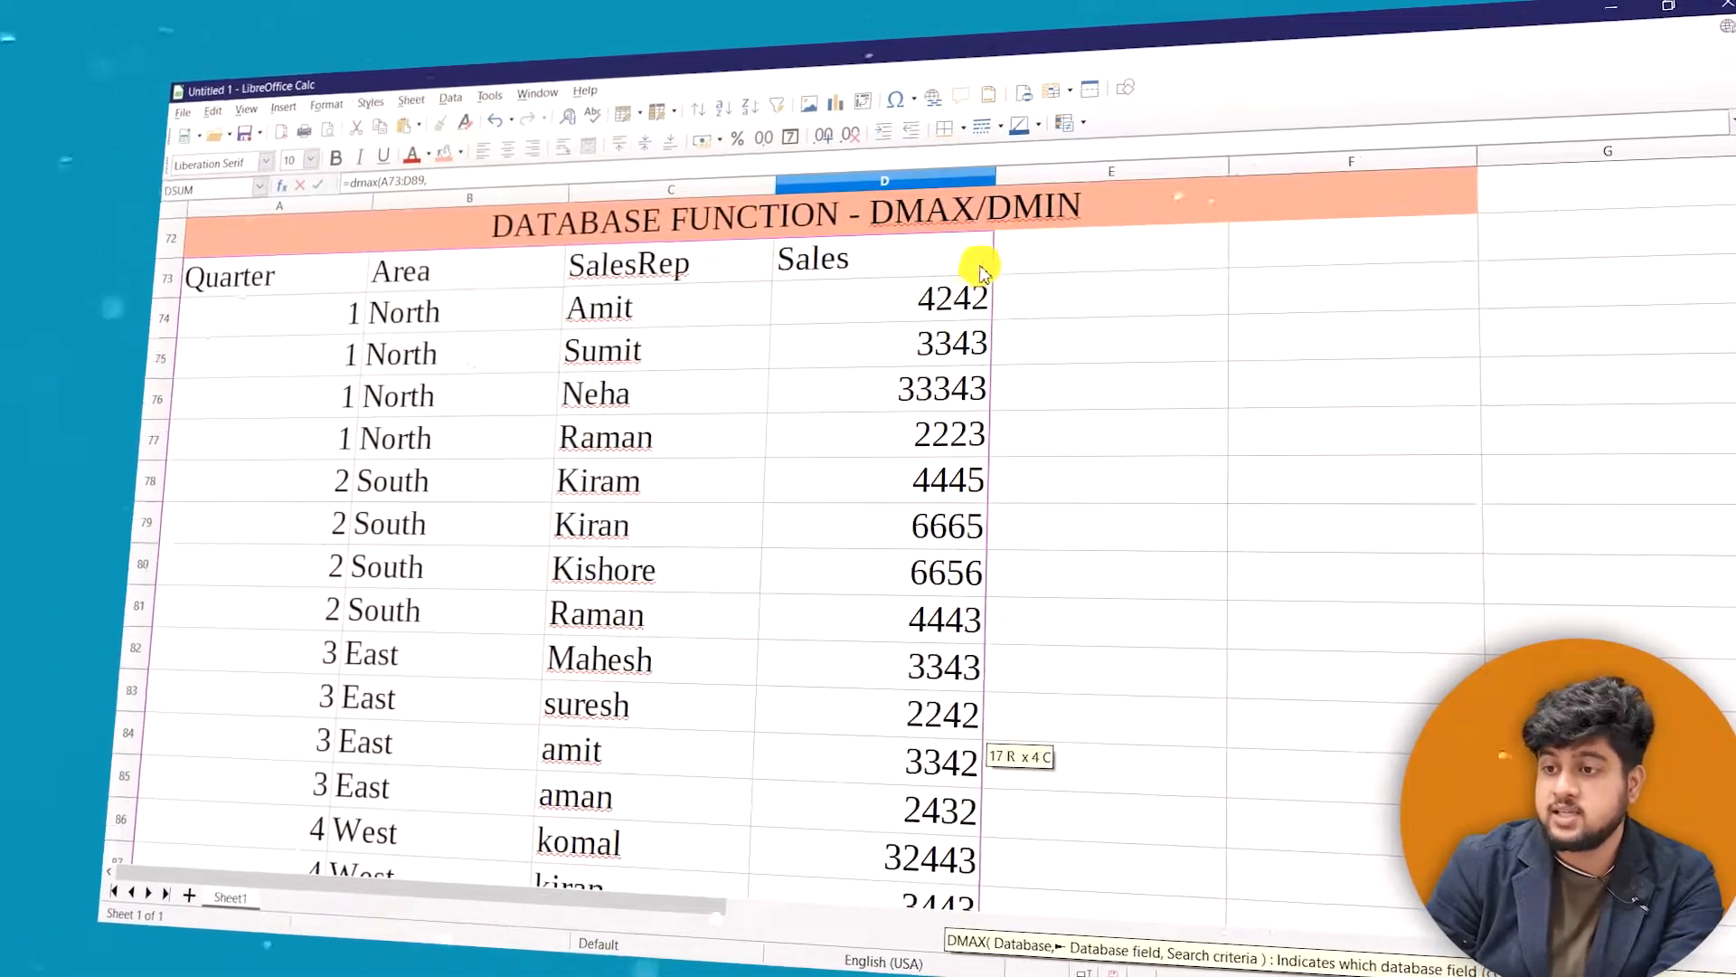
pyautogui.click(981, 270)
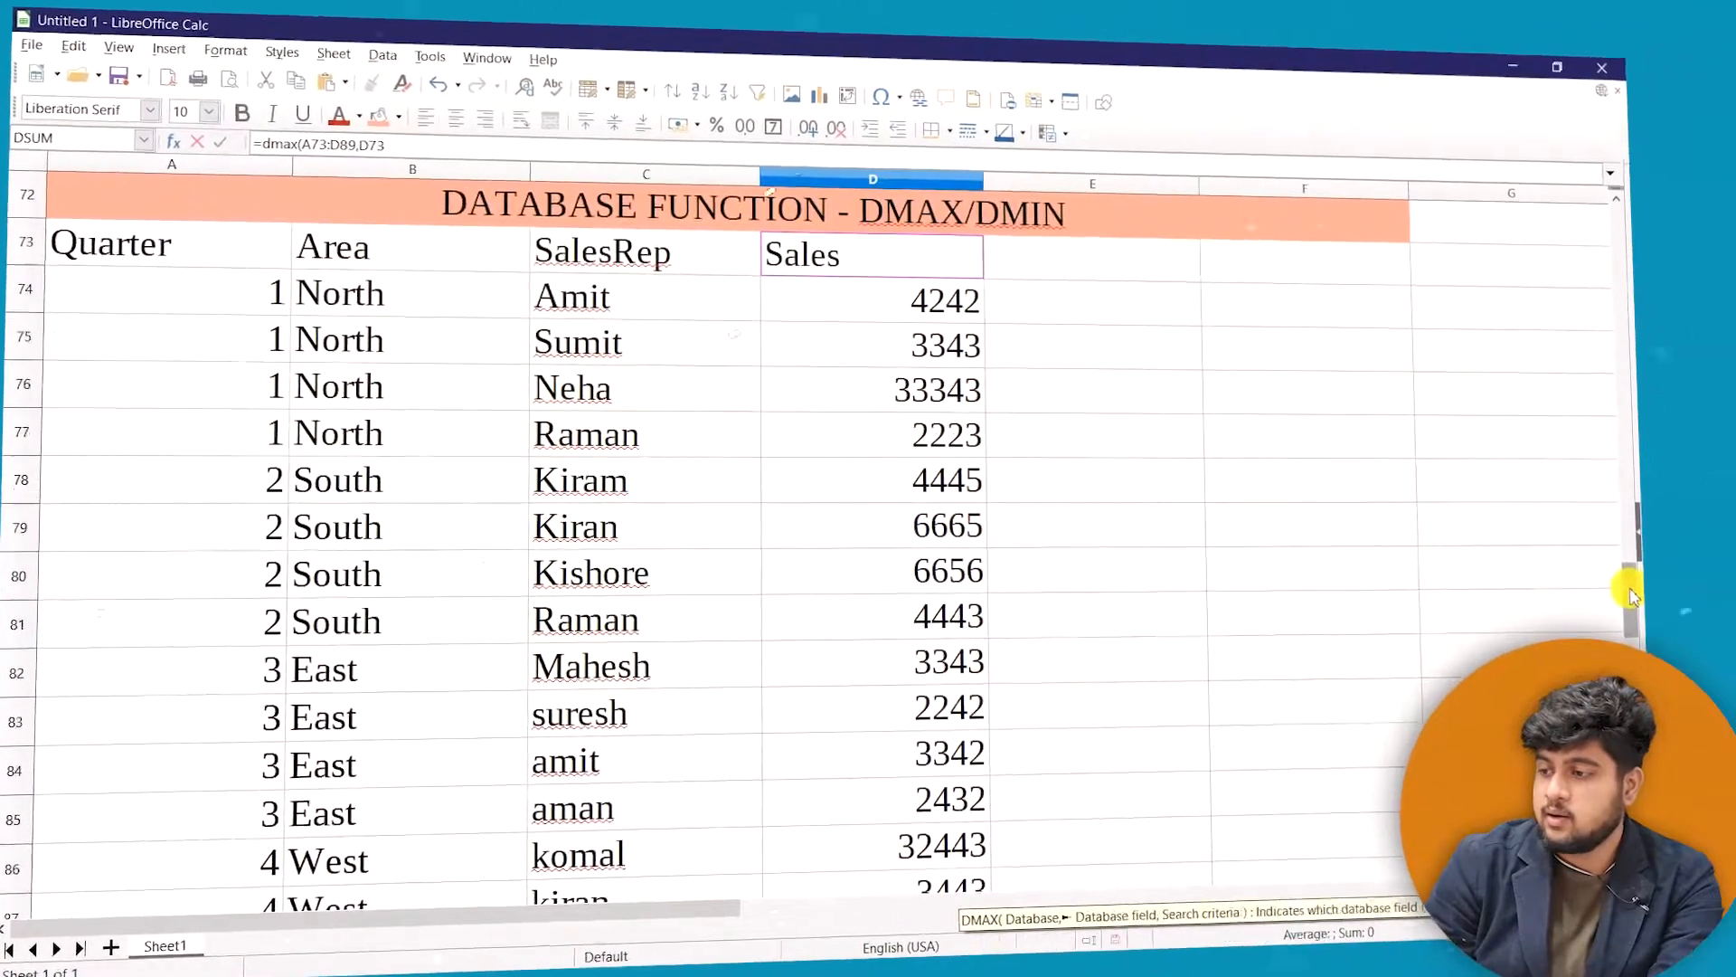
pyautogui.moveTo(1632, 594); pyautogui.dragTo(1602, 624)
pyautogui.write(',')
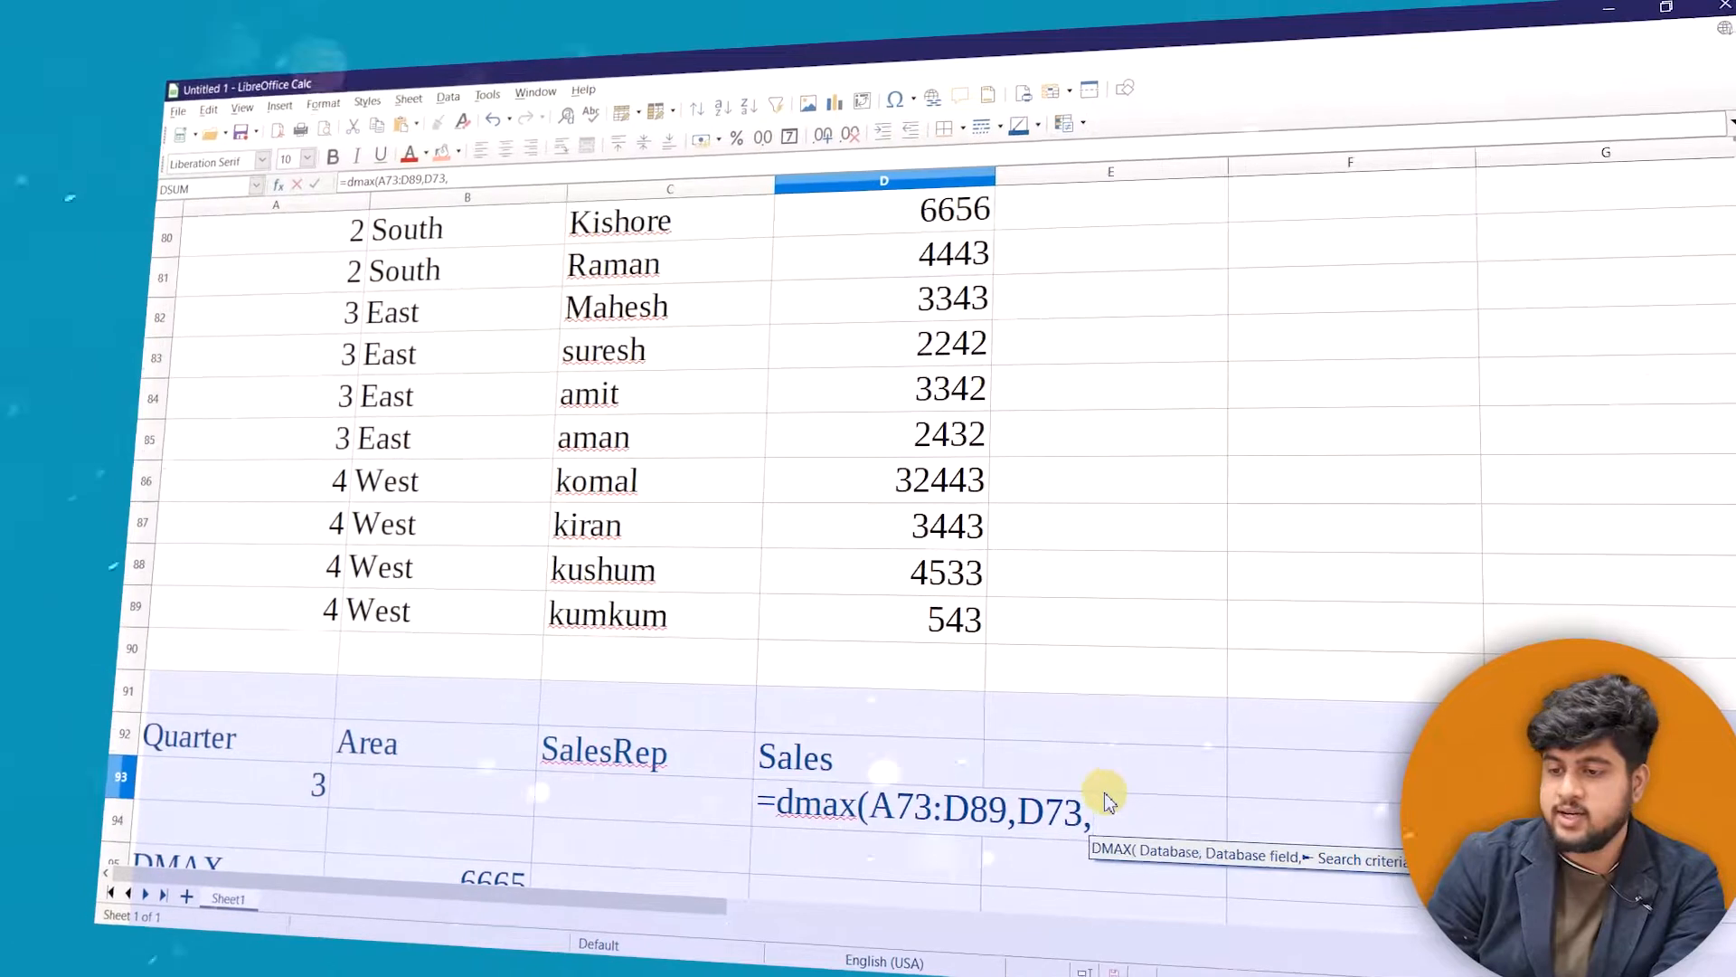
pyautogui.moveTo(152, 746); pyautogui.dragTo(583, 783)
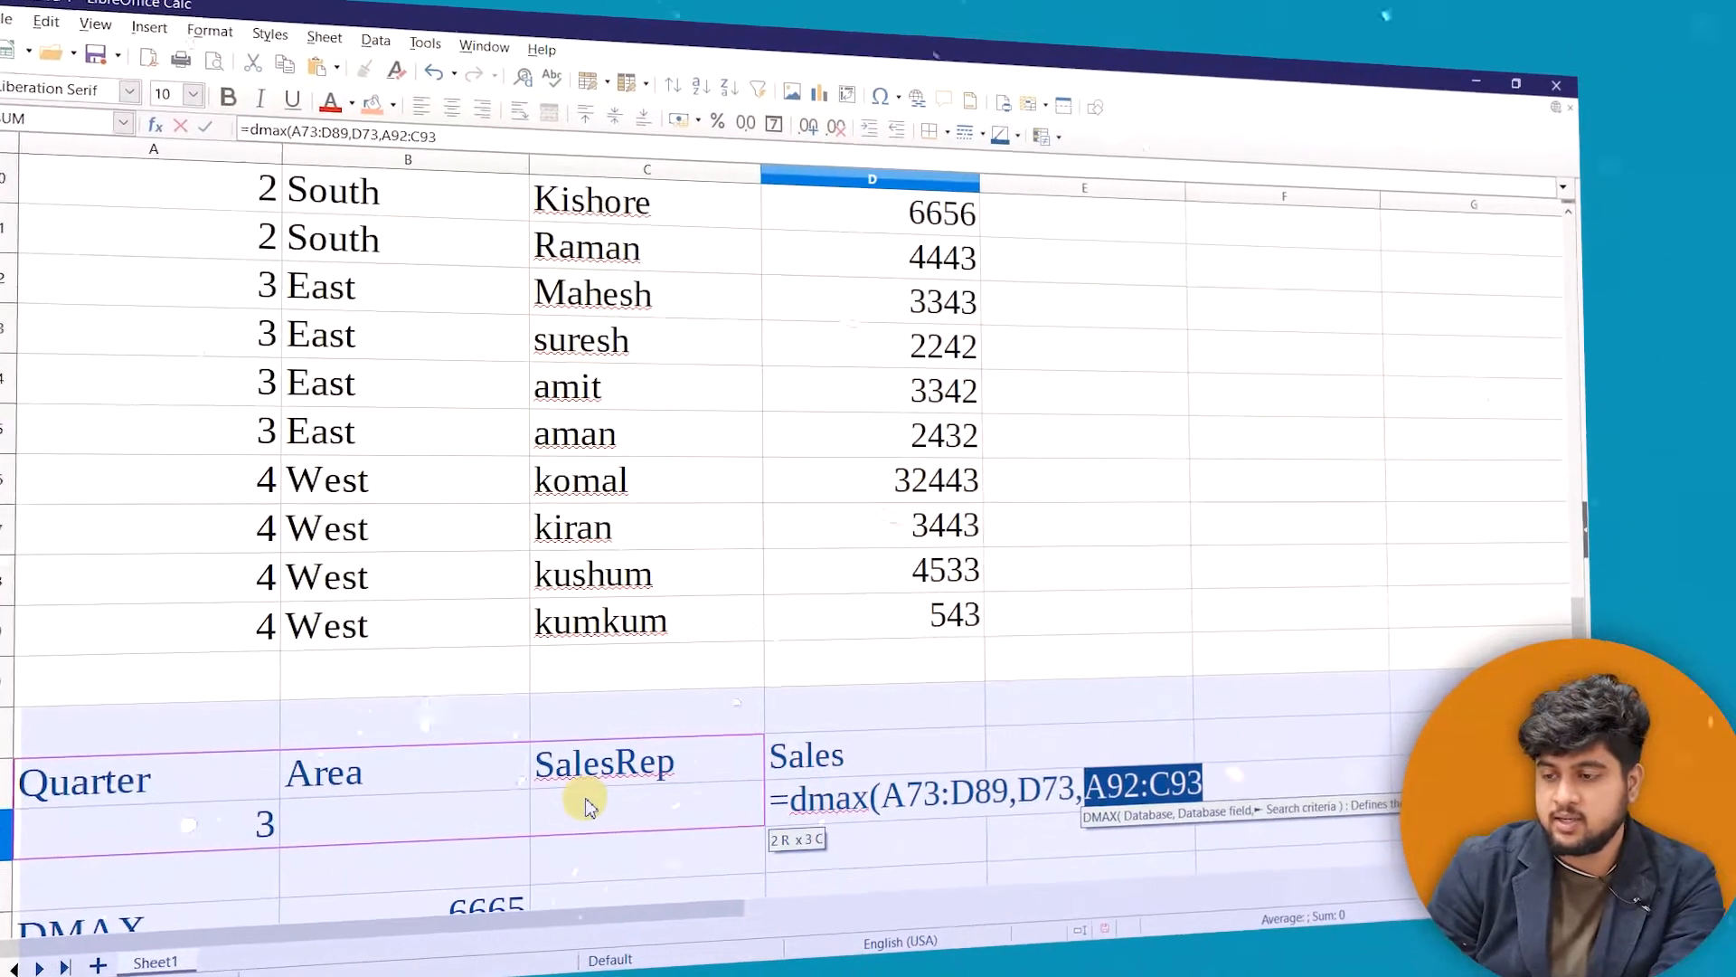
pyautogui.write(')')
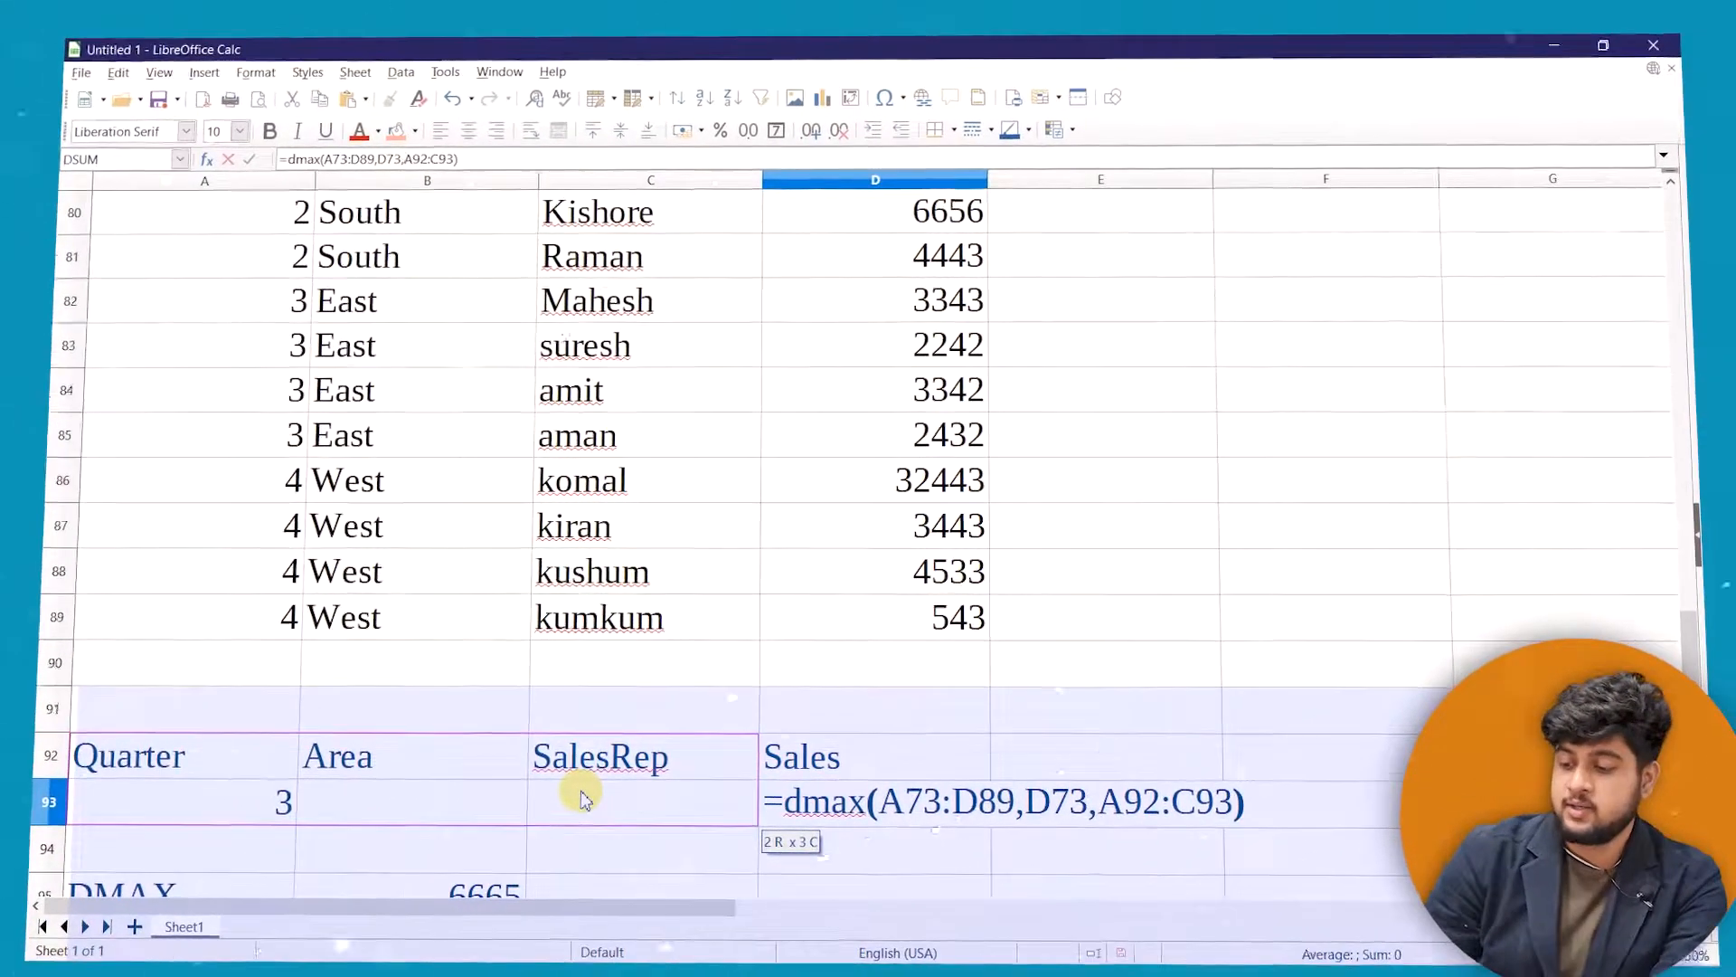
pyautogui.press('Return')
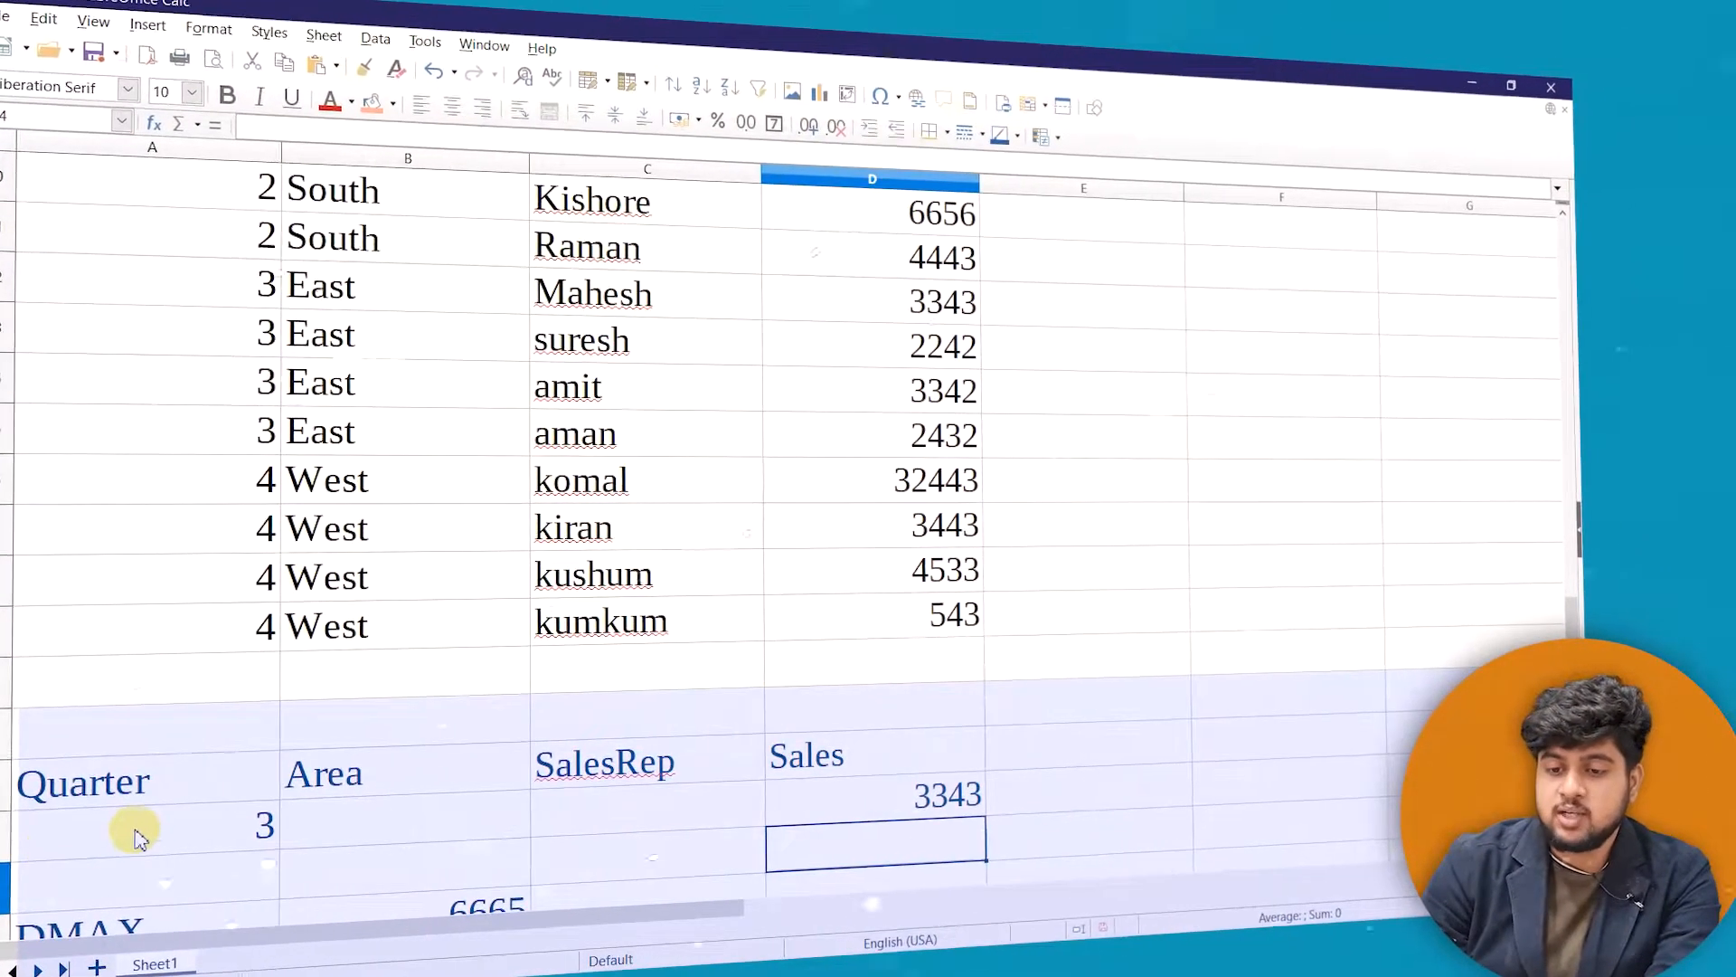
# Compare the DMAX result in D93 with the Sales values of the quarter 3 rows
pyautogui.click(145, 779)
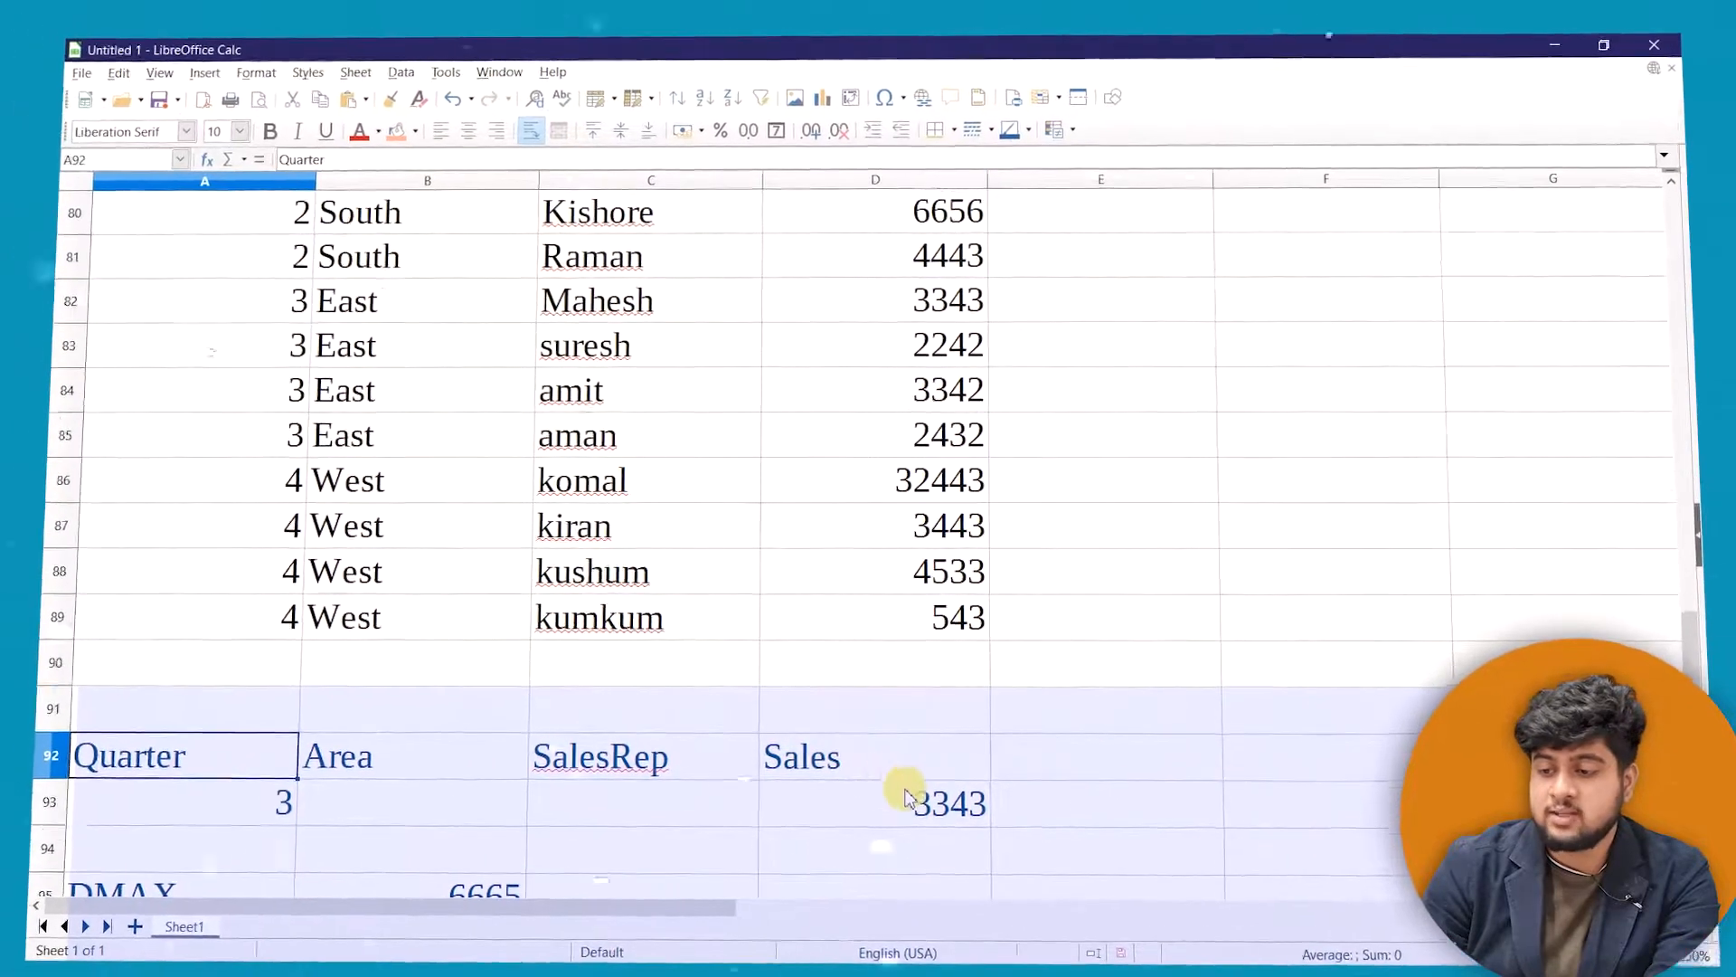
pyautogui.click(907, 797)
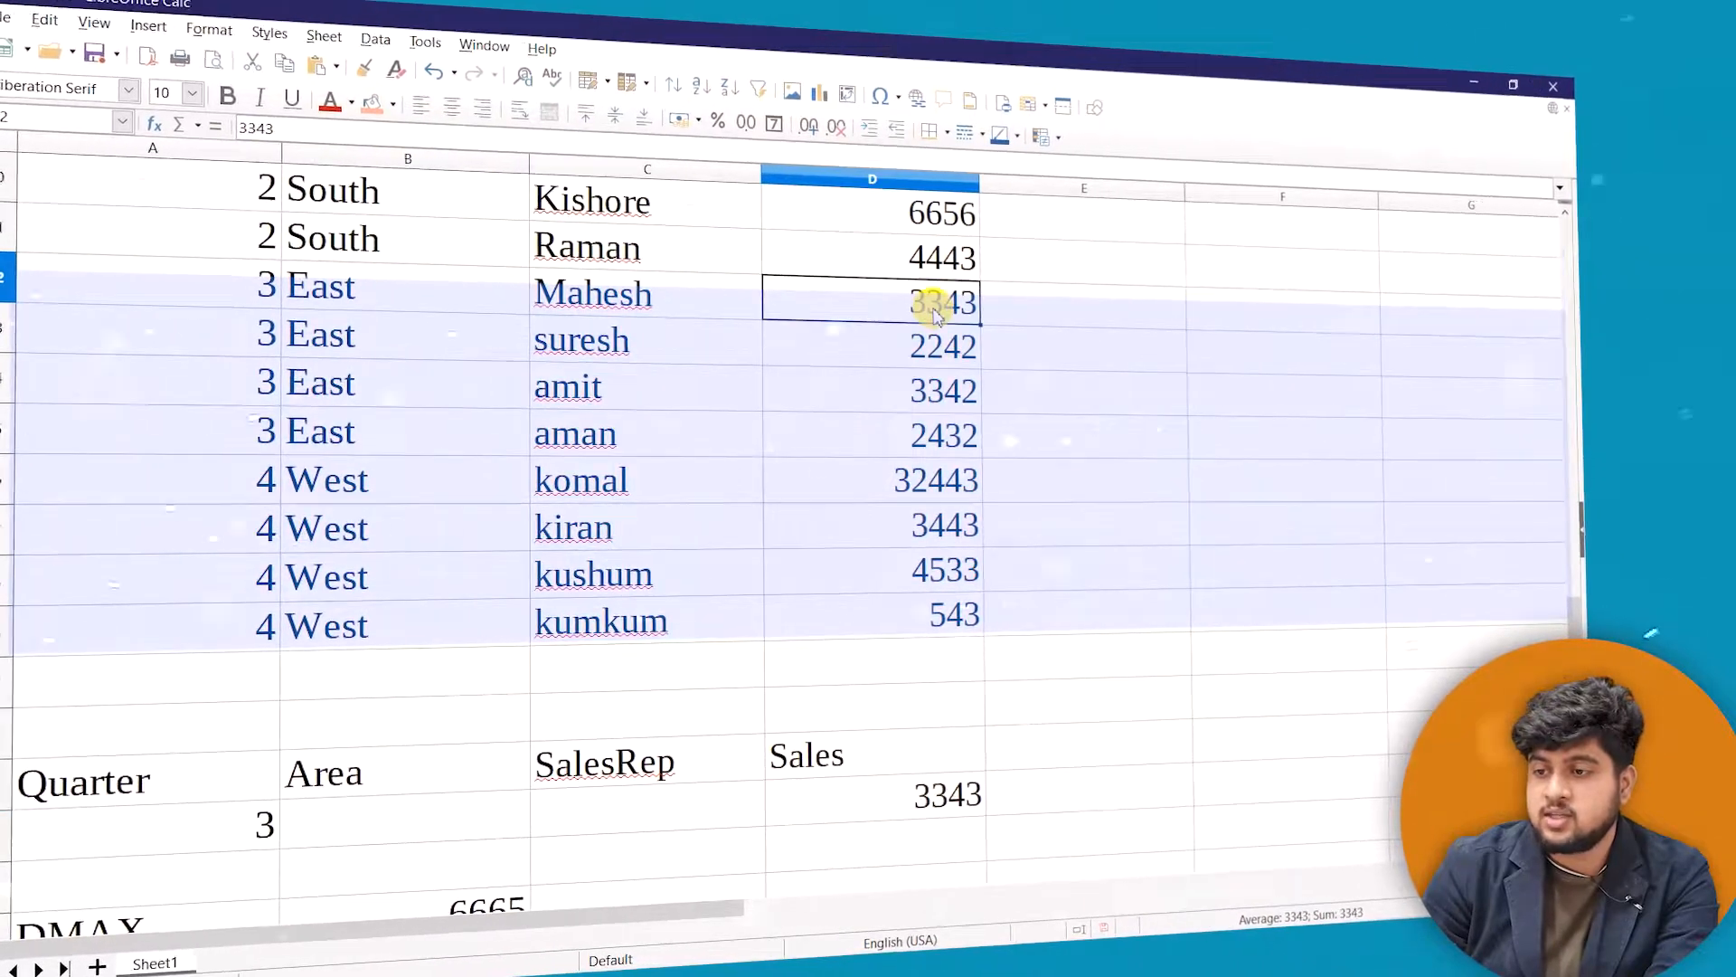
pyautogui.click(940, 391)
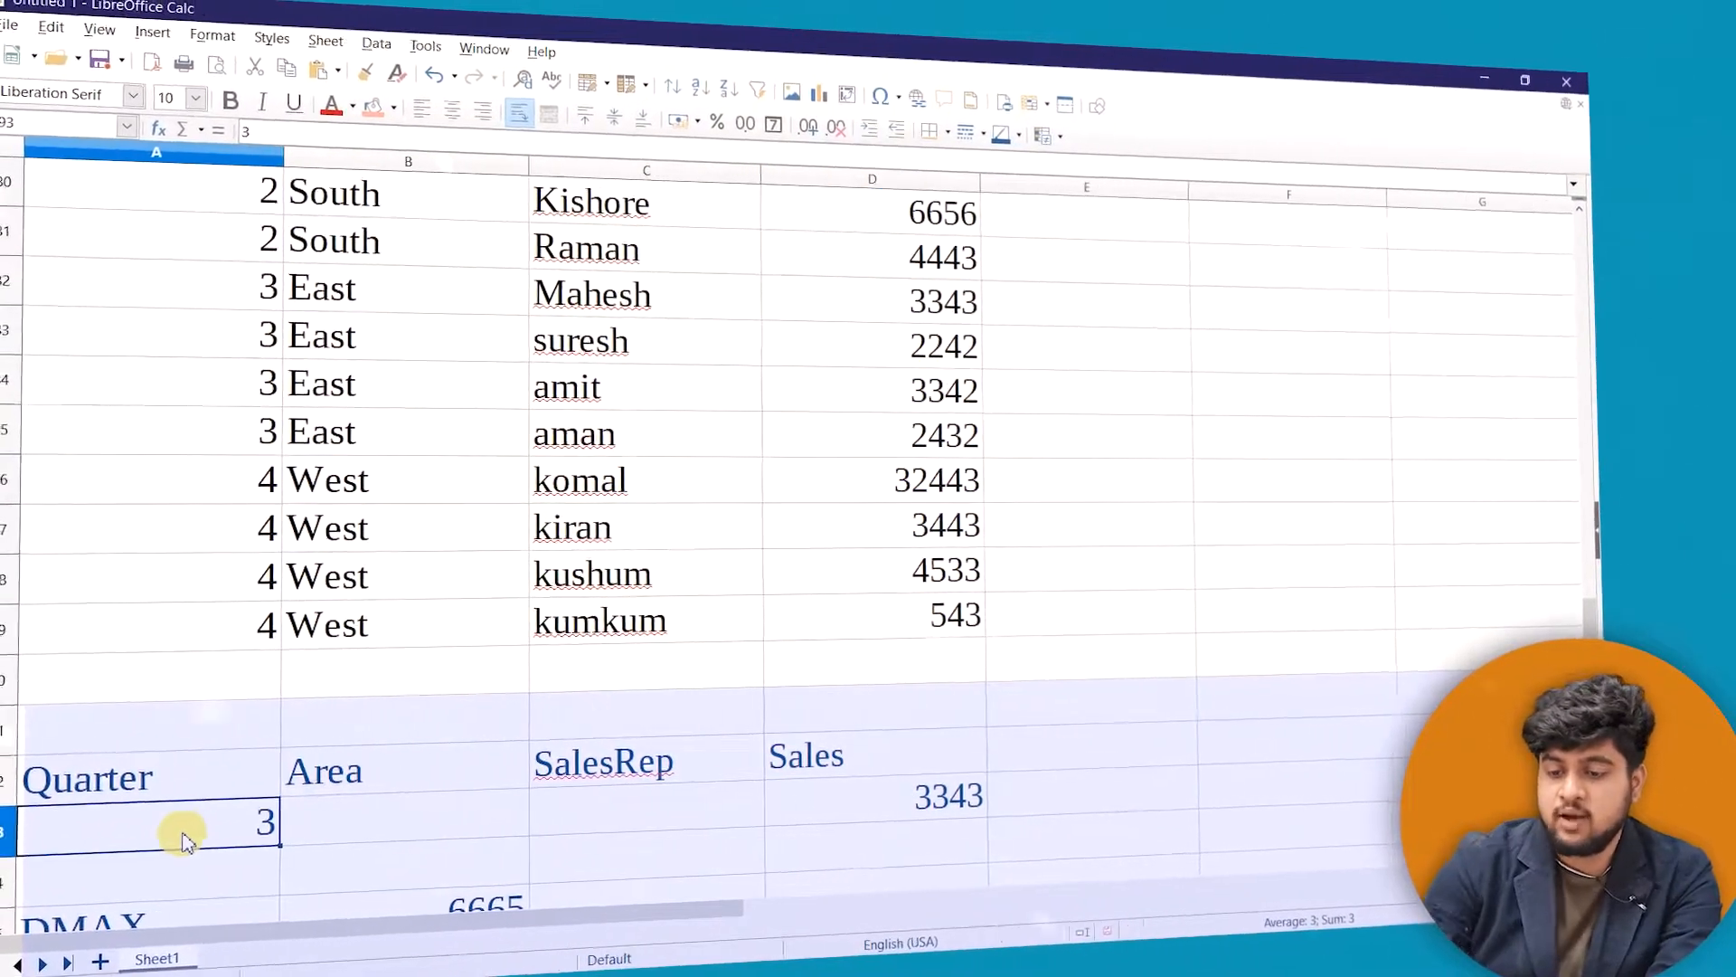
# Set the Quarter criterion in A93 to 4 and check the DMAX result against the Sales values in D86:D89
pyautogui.write('4')
pyautogui.press('Return')
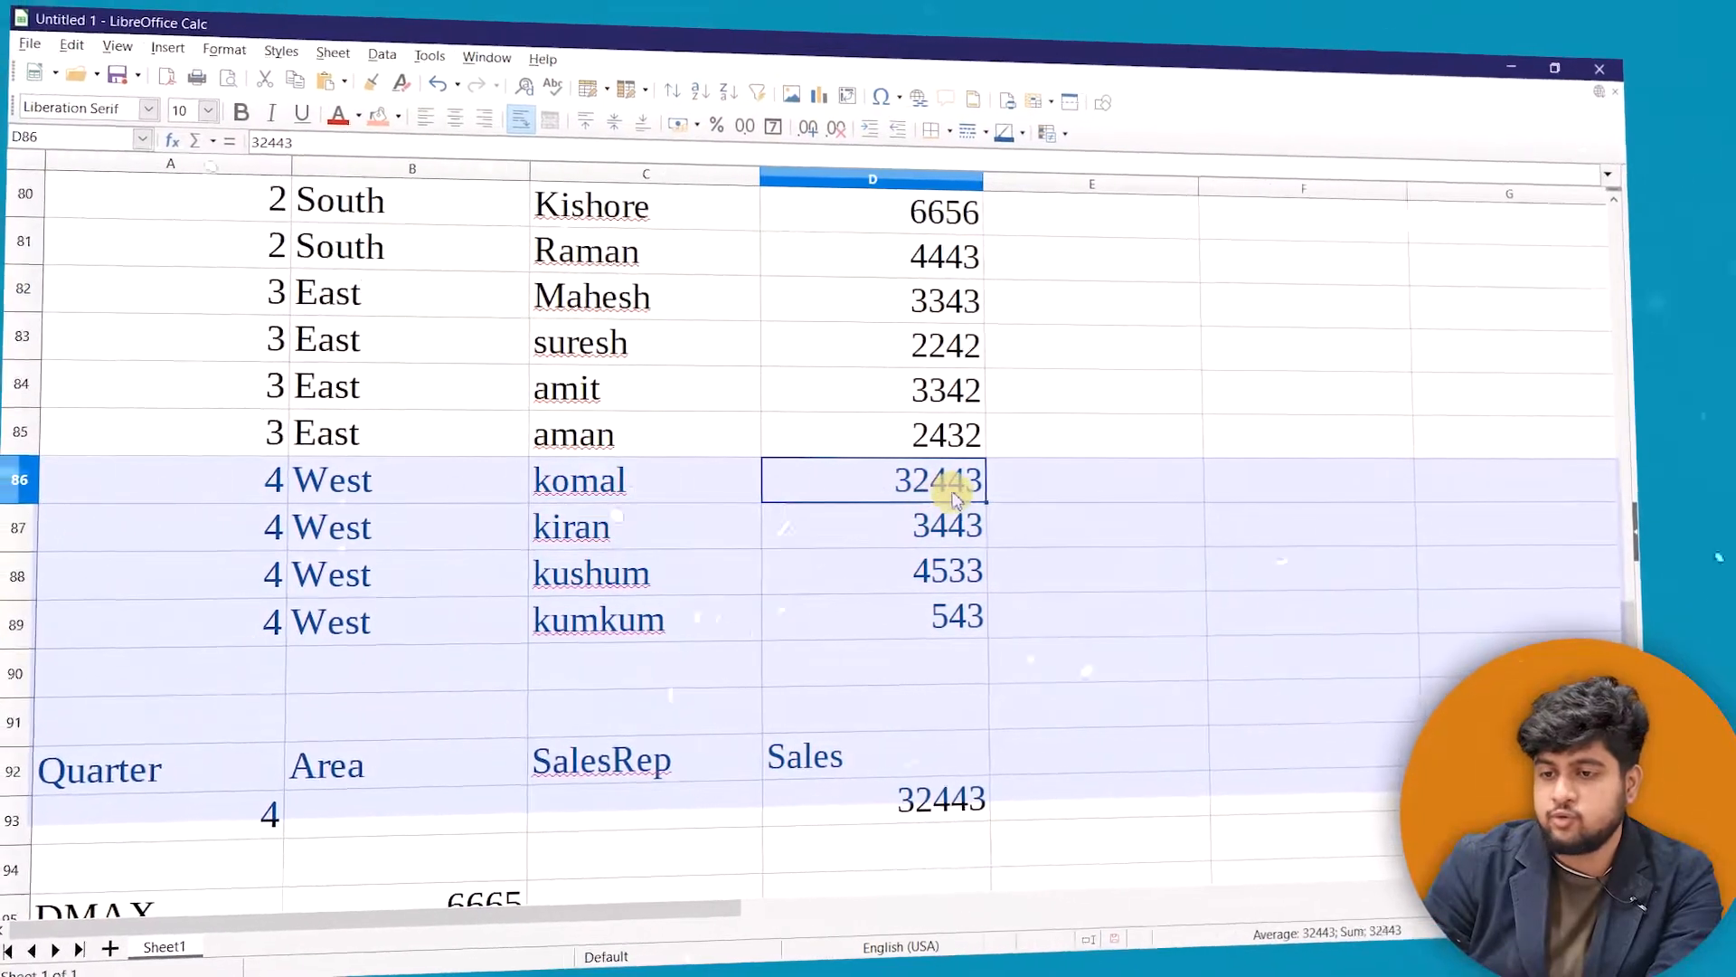
pyautogui.moveTo(886, 501); pyautogui.dragTo(890, 618)
pyautogui.click(1212, 569)
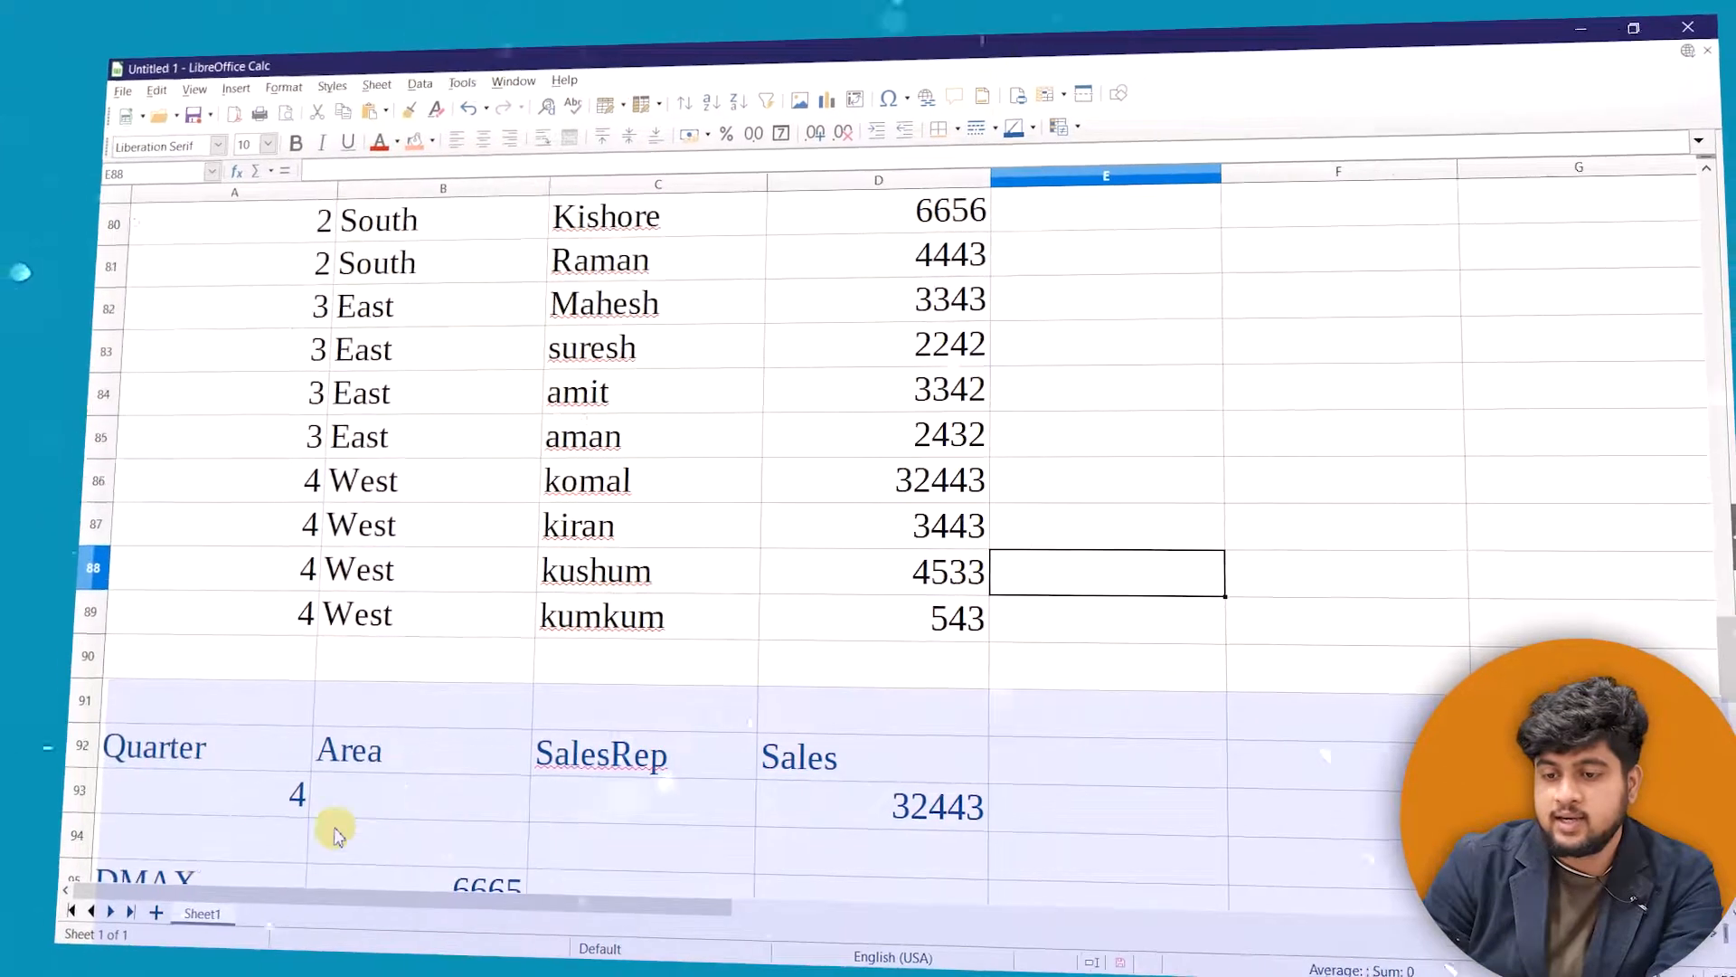
# Clear the contents of the Quarter criterion cell A93
pyautogui.click(407, 794)
pyautogui.click(266, 818)
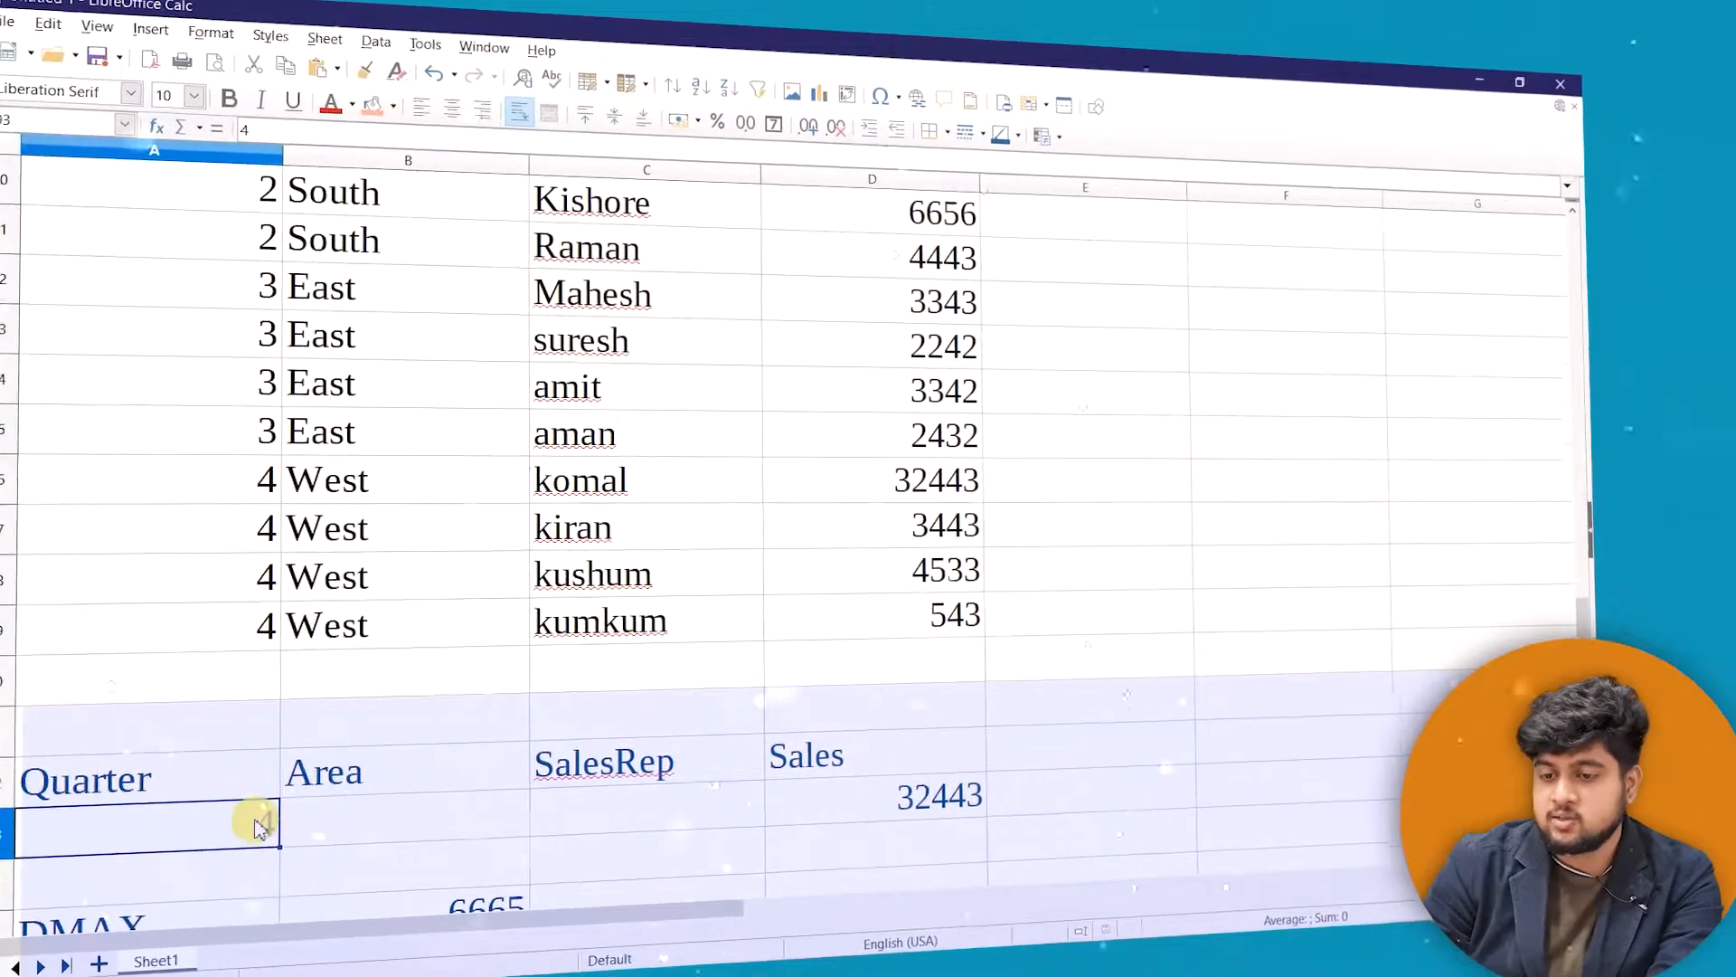
pyautogui.press('BackSpace')
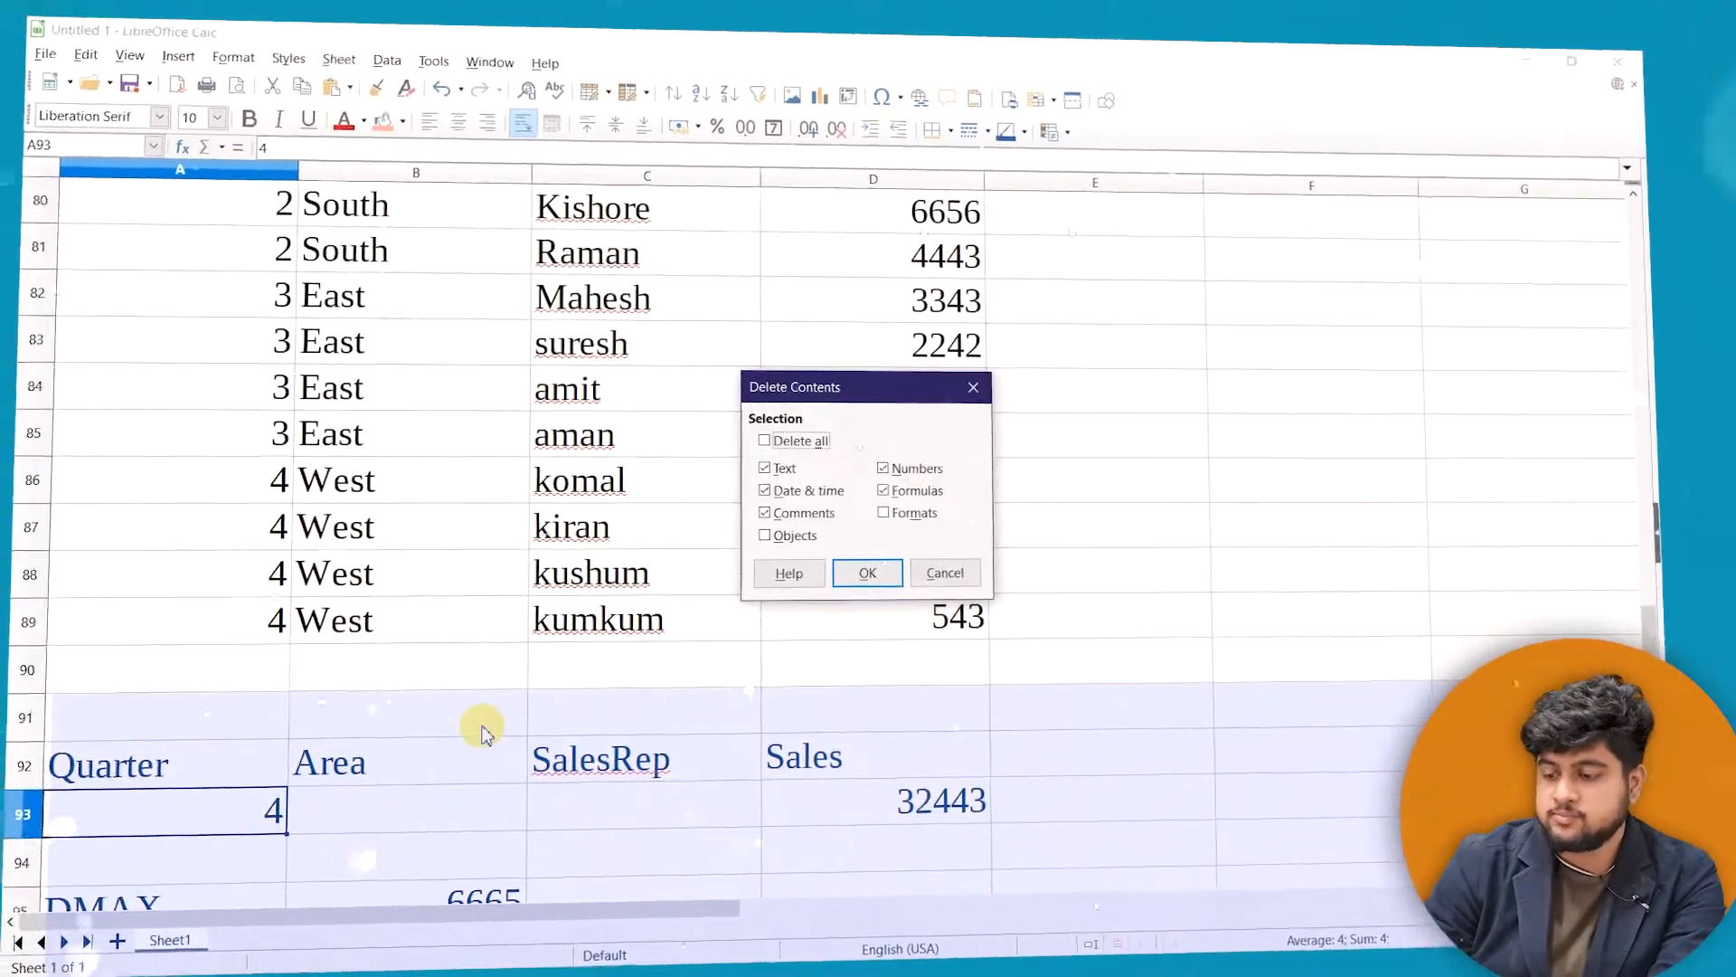
pyautogui.press('Return')
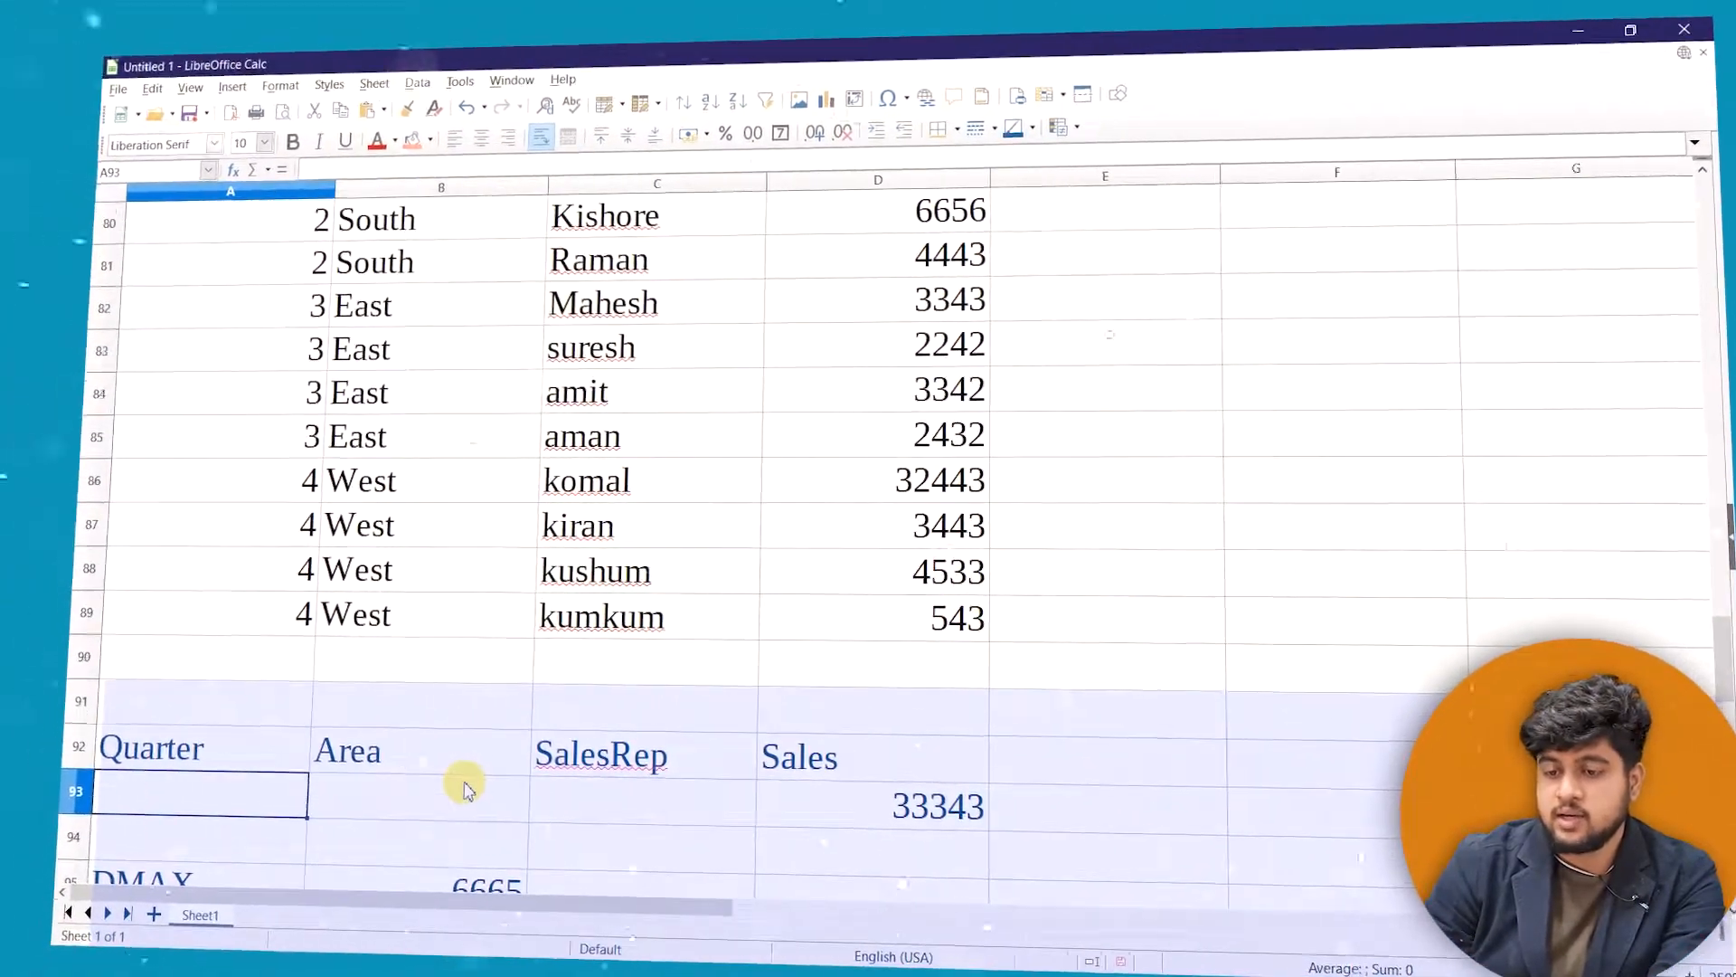
# Set the Area criterion in B93 to South and check the DMAX result in D93
pyautogui.click(464, 788)
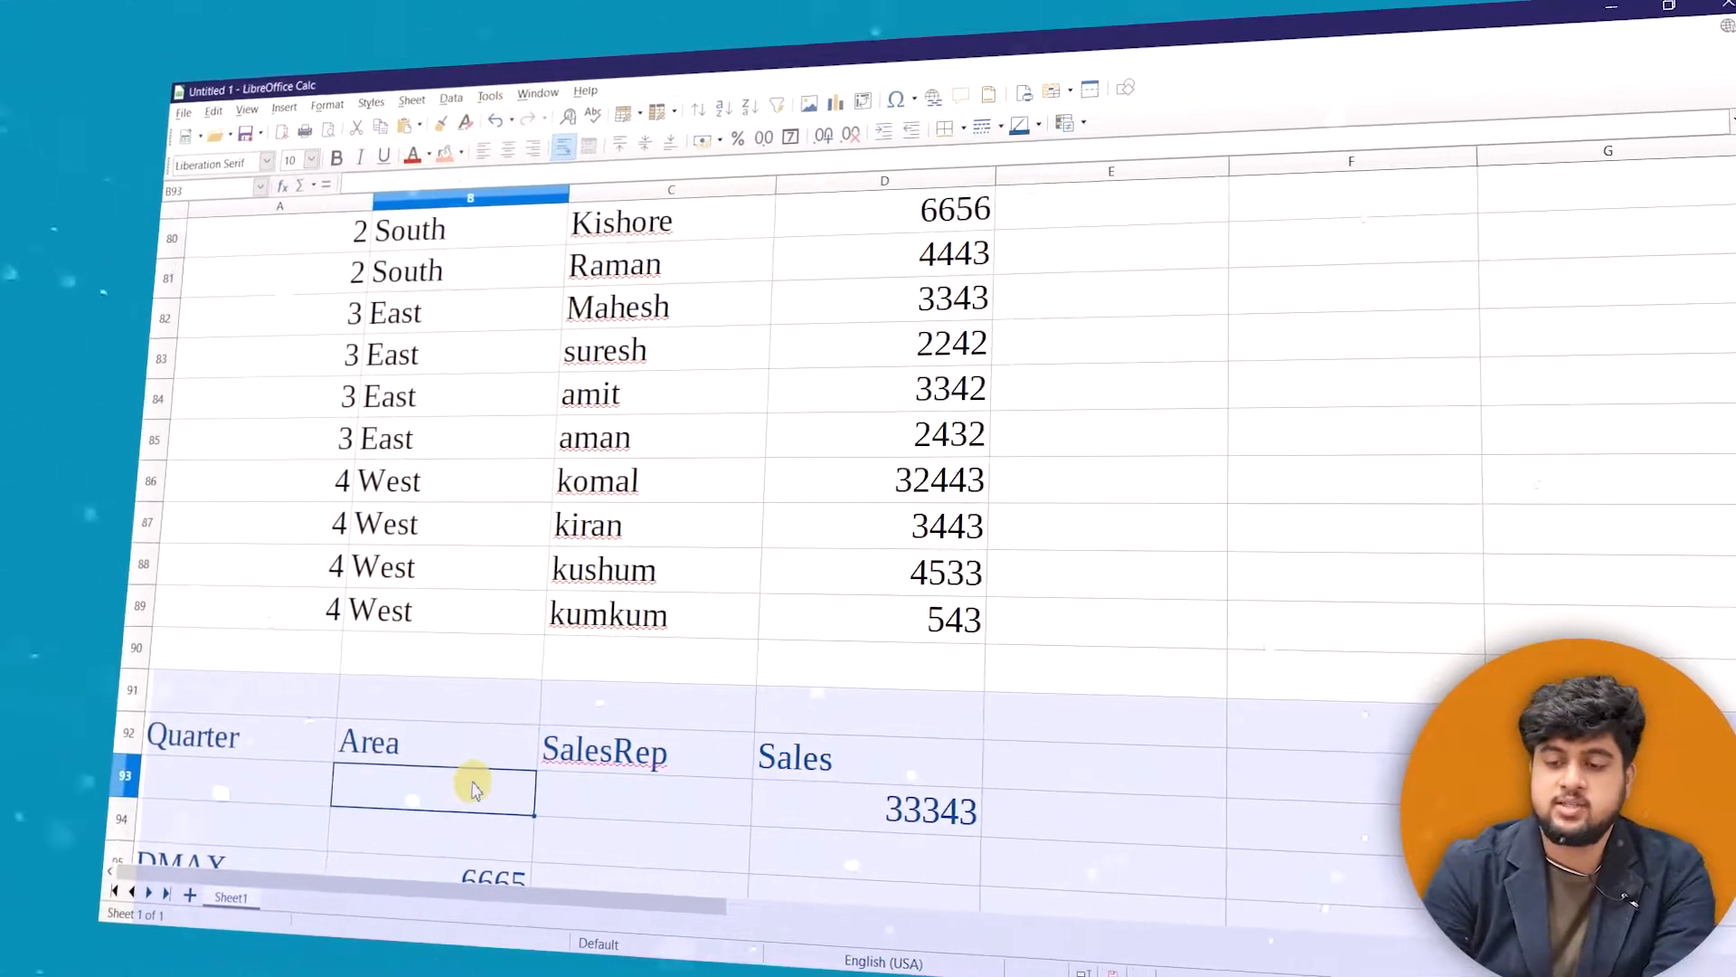
pyautogui.write('s')
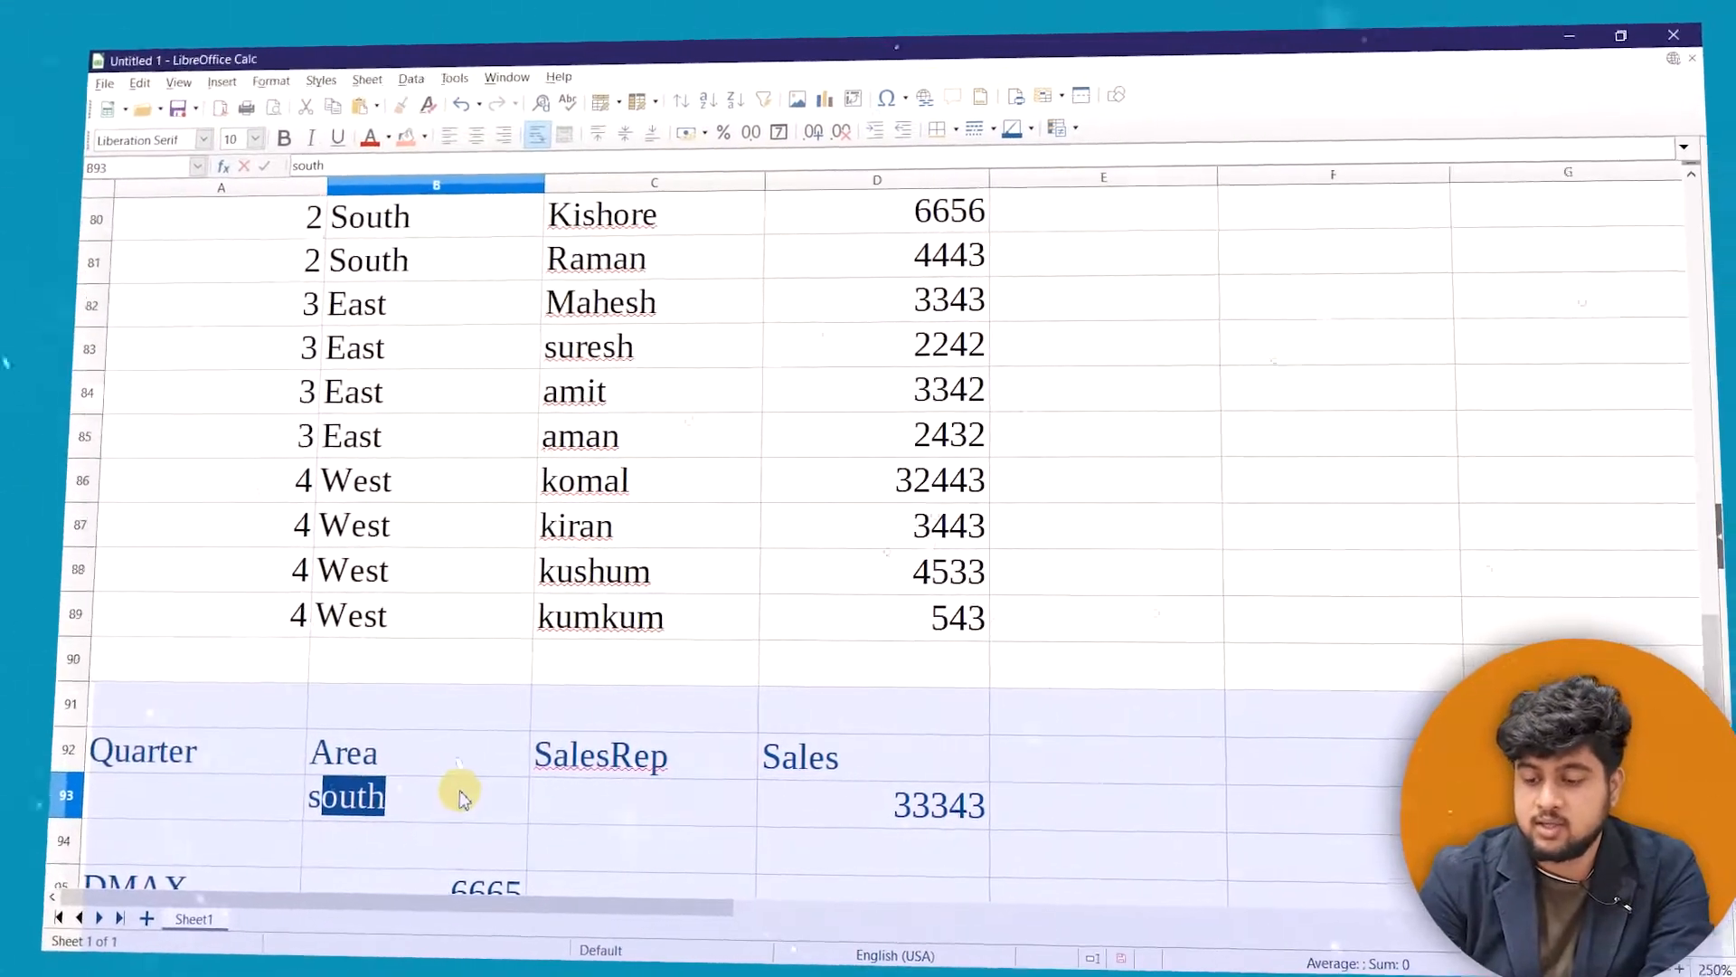
pyautogui.press('Tab')
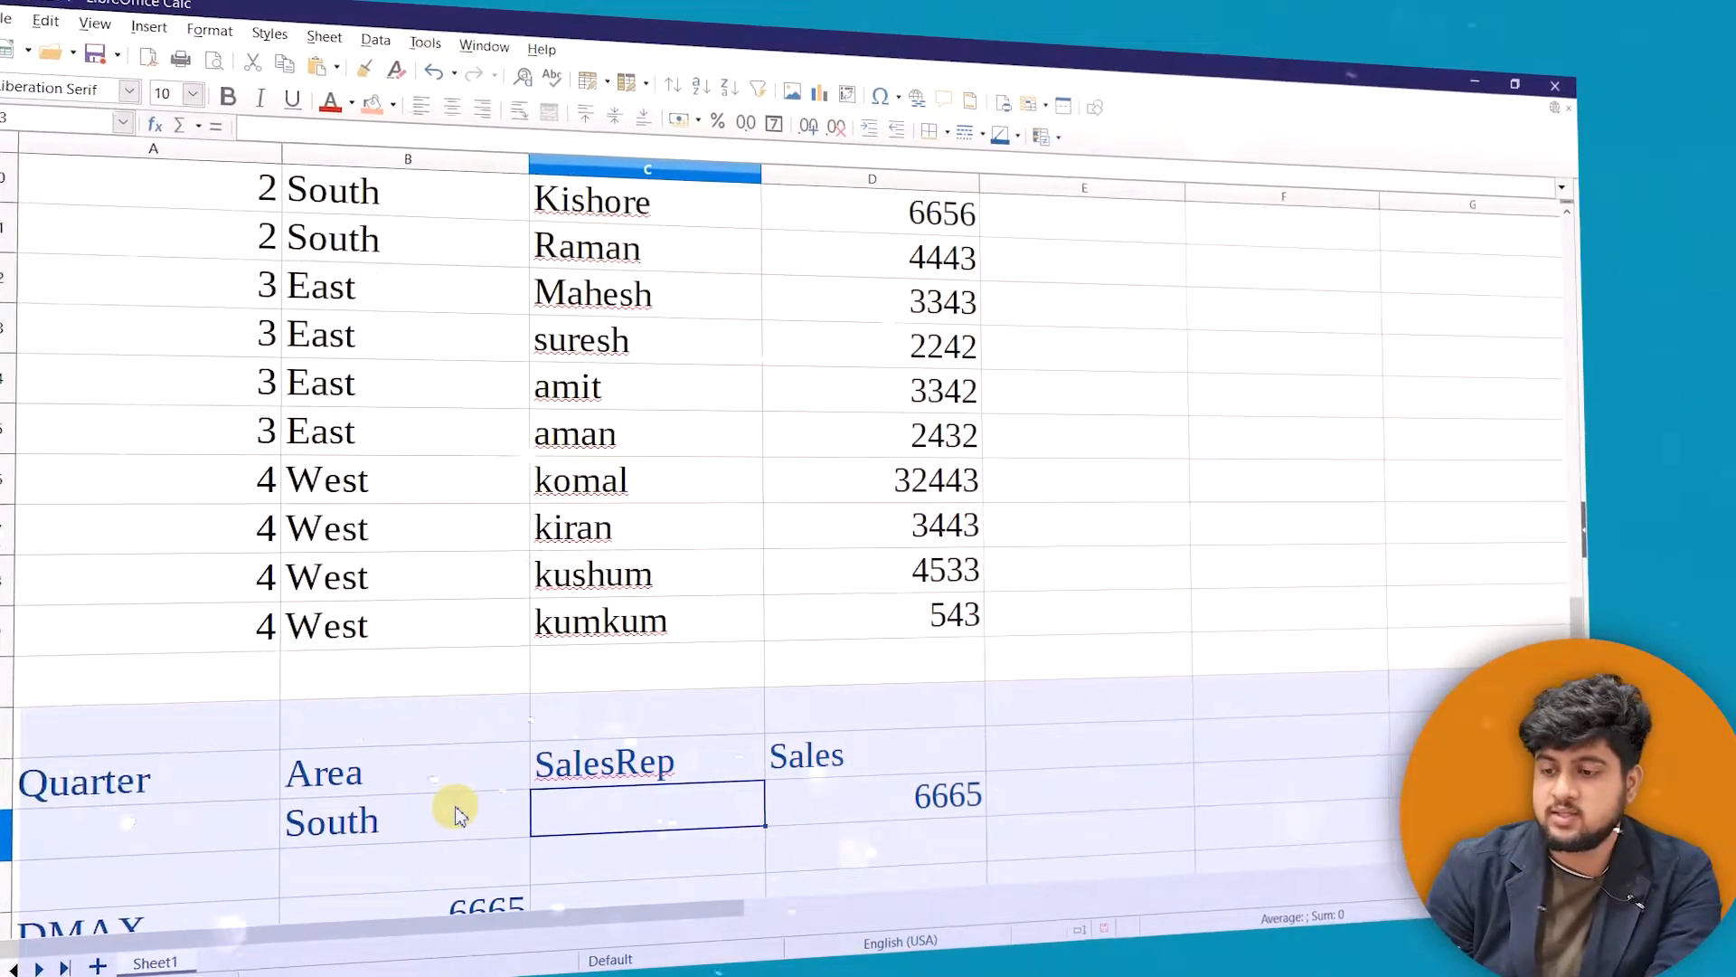
pyautogui.click(850, 805)
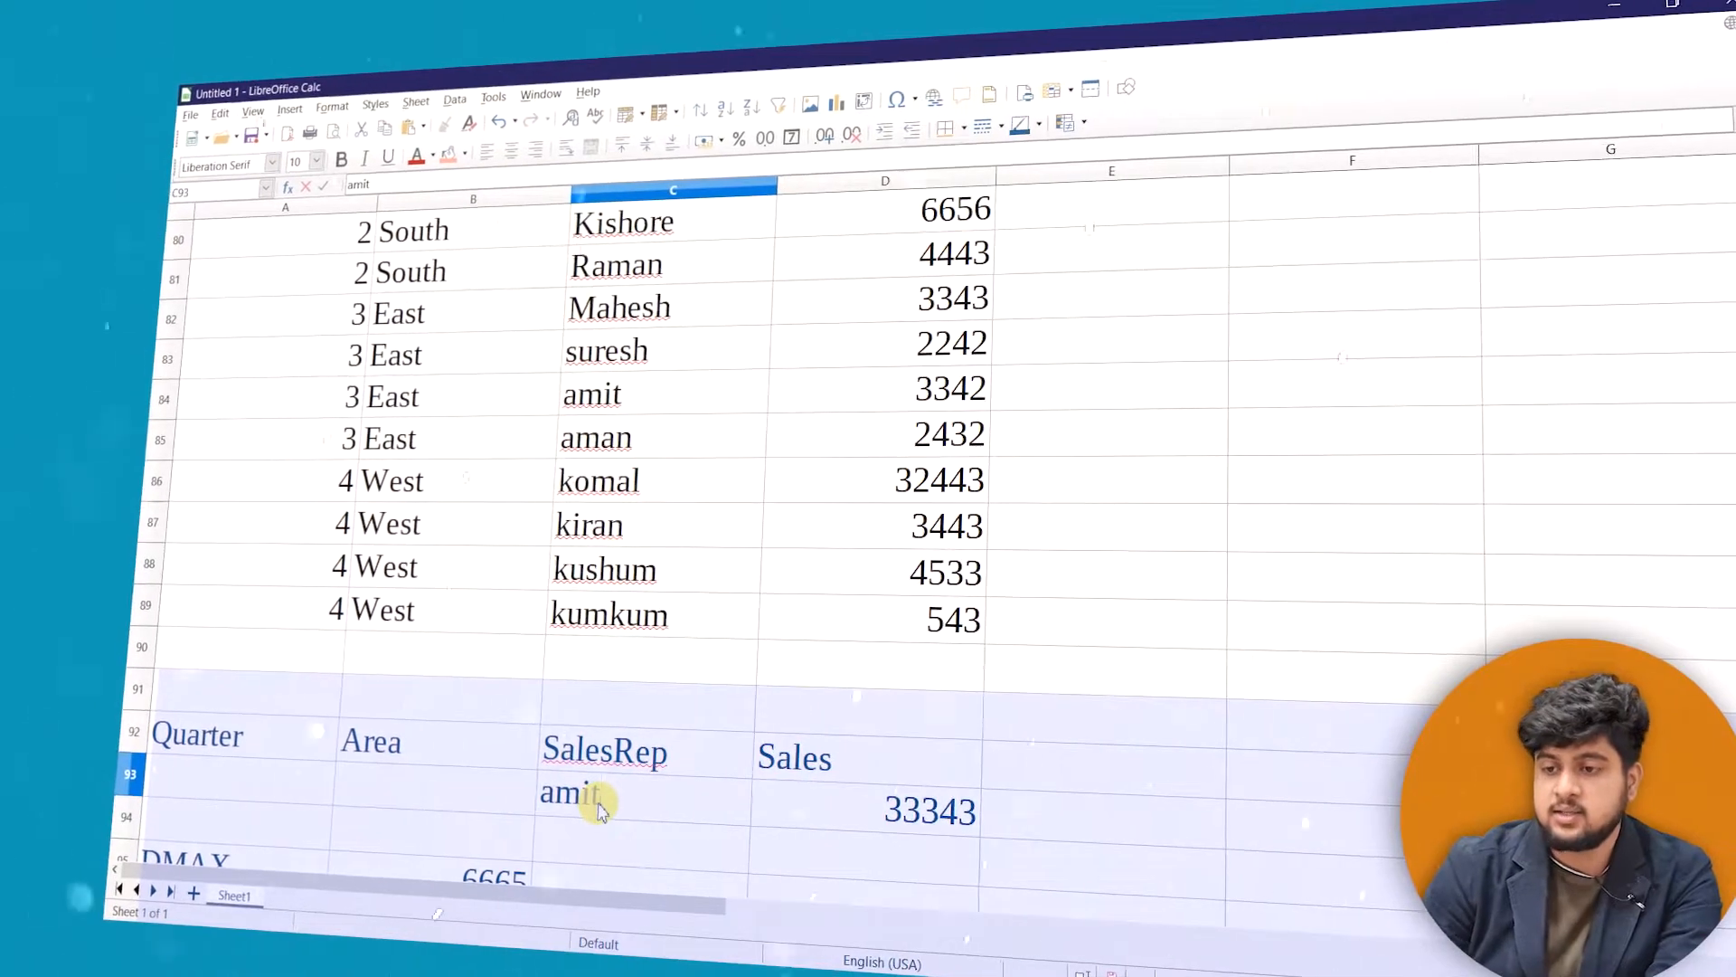
# Set the Area criterion in B93 to South alongside the existing SalesRep criterion and check the DMAX result
pyautogui.click(443, 800)
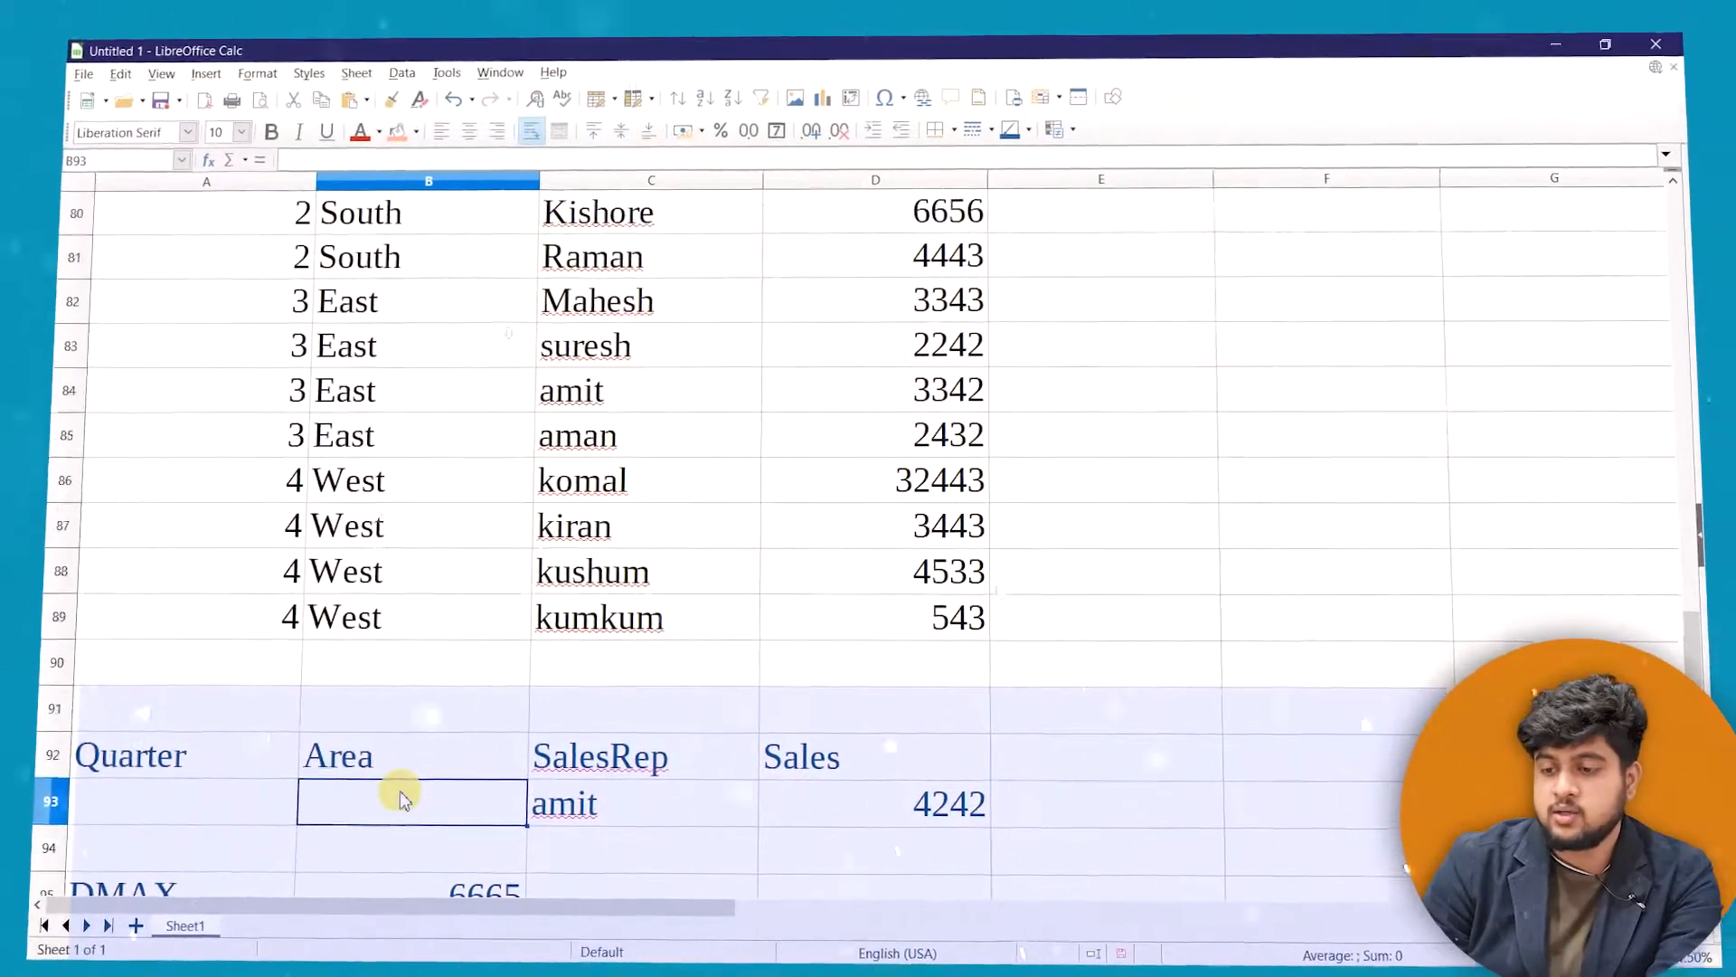
pyautogui.write('s')
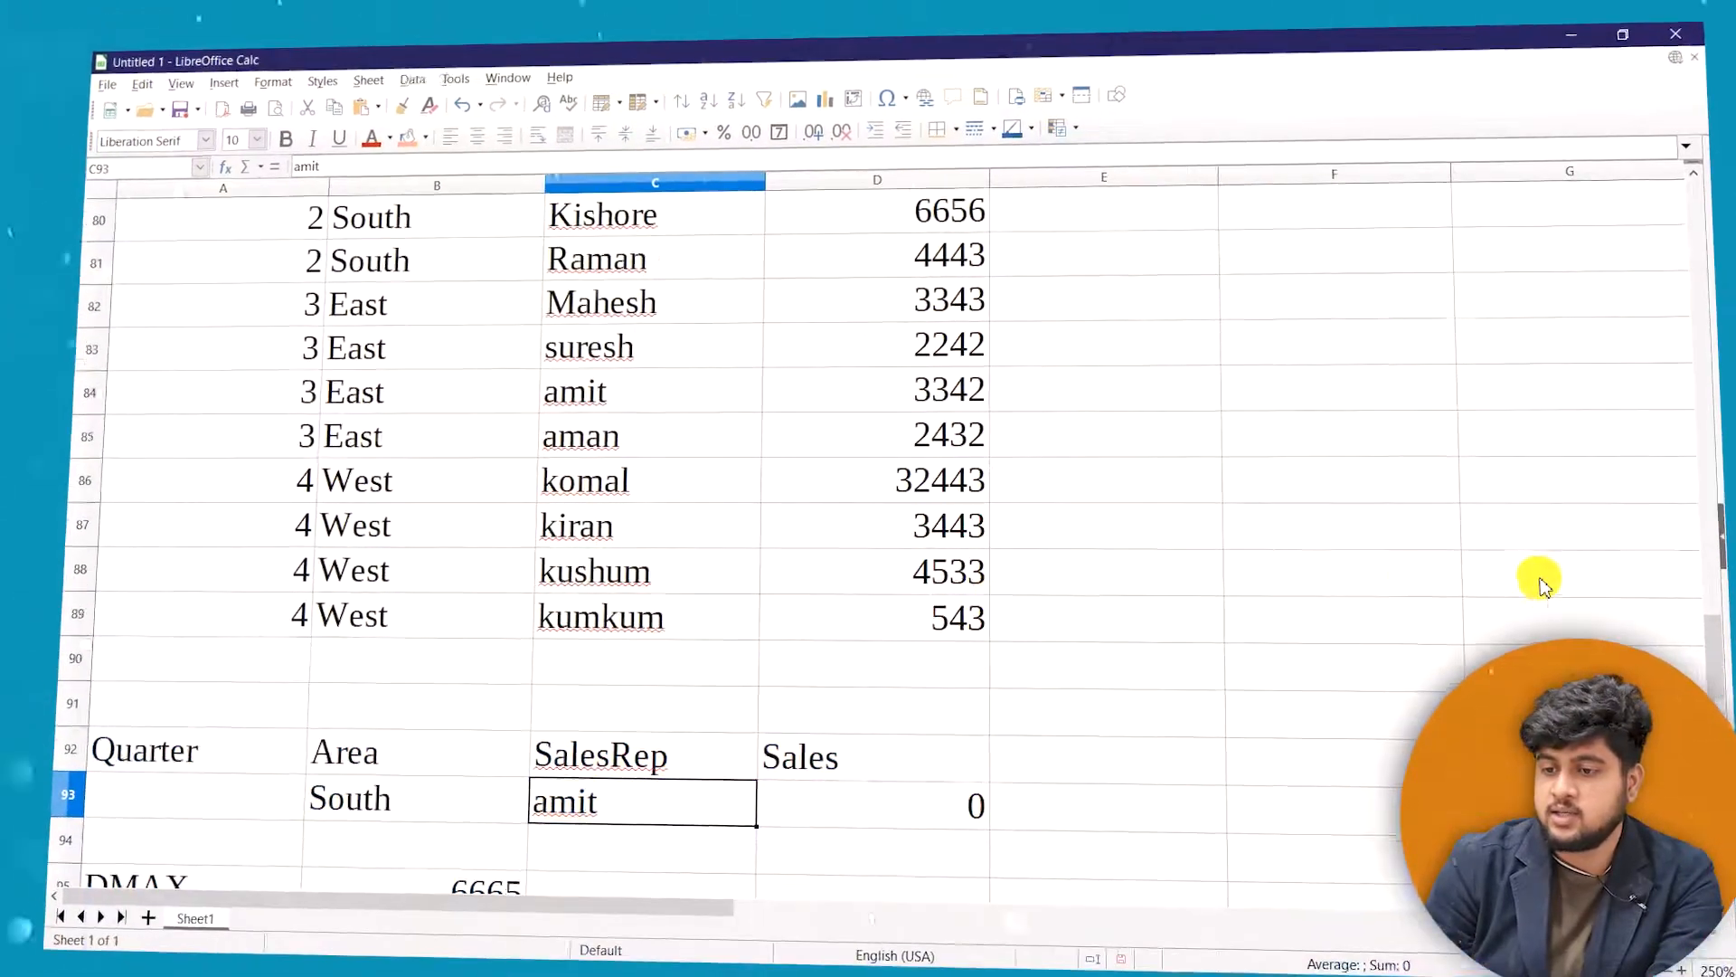
pyautogui.moveTo(1713, 635); pyautogui.dragTo(1637, 615)
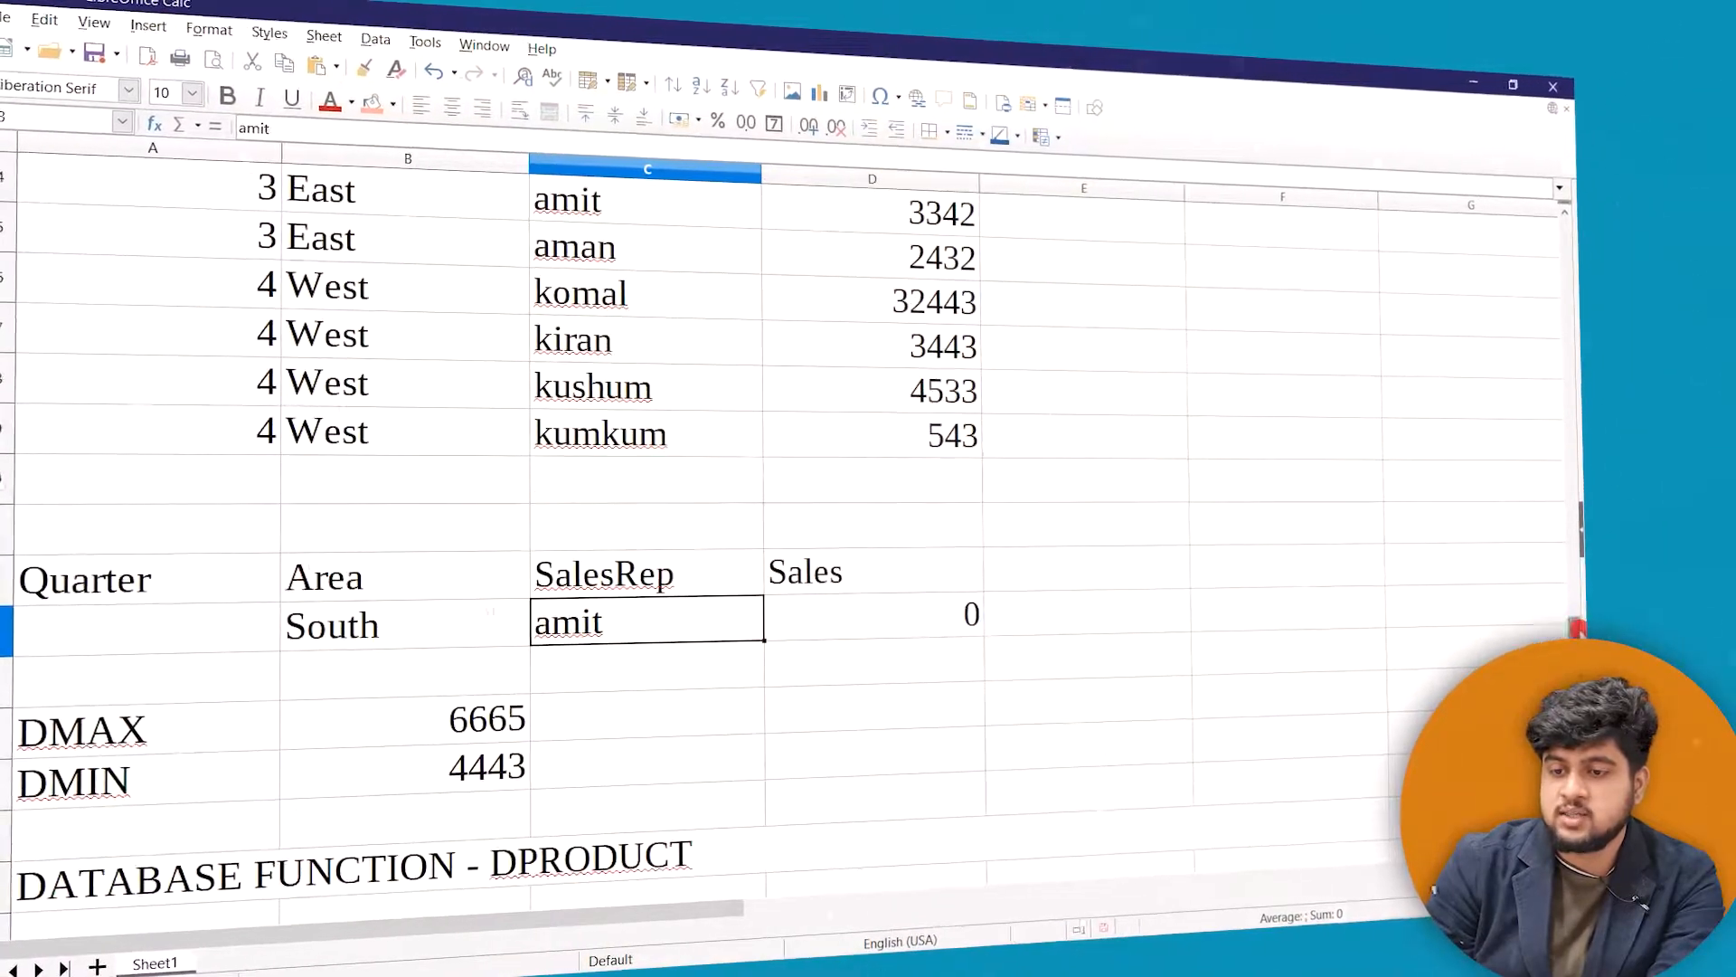
# Set the Area criterion in B93 to north and check the DMAX formula and result in D93
pyautogui.click(449, 624)
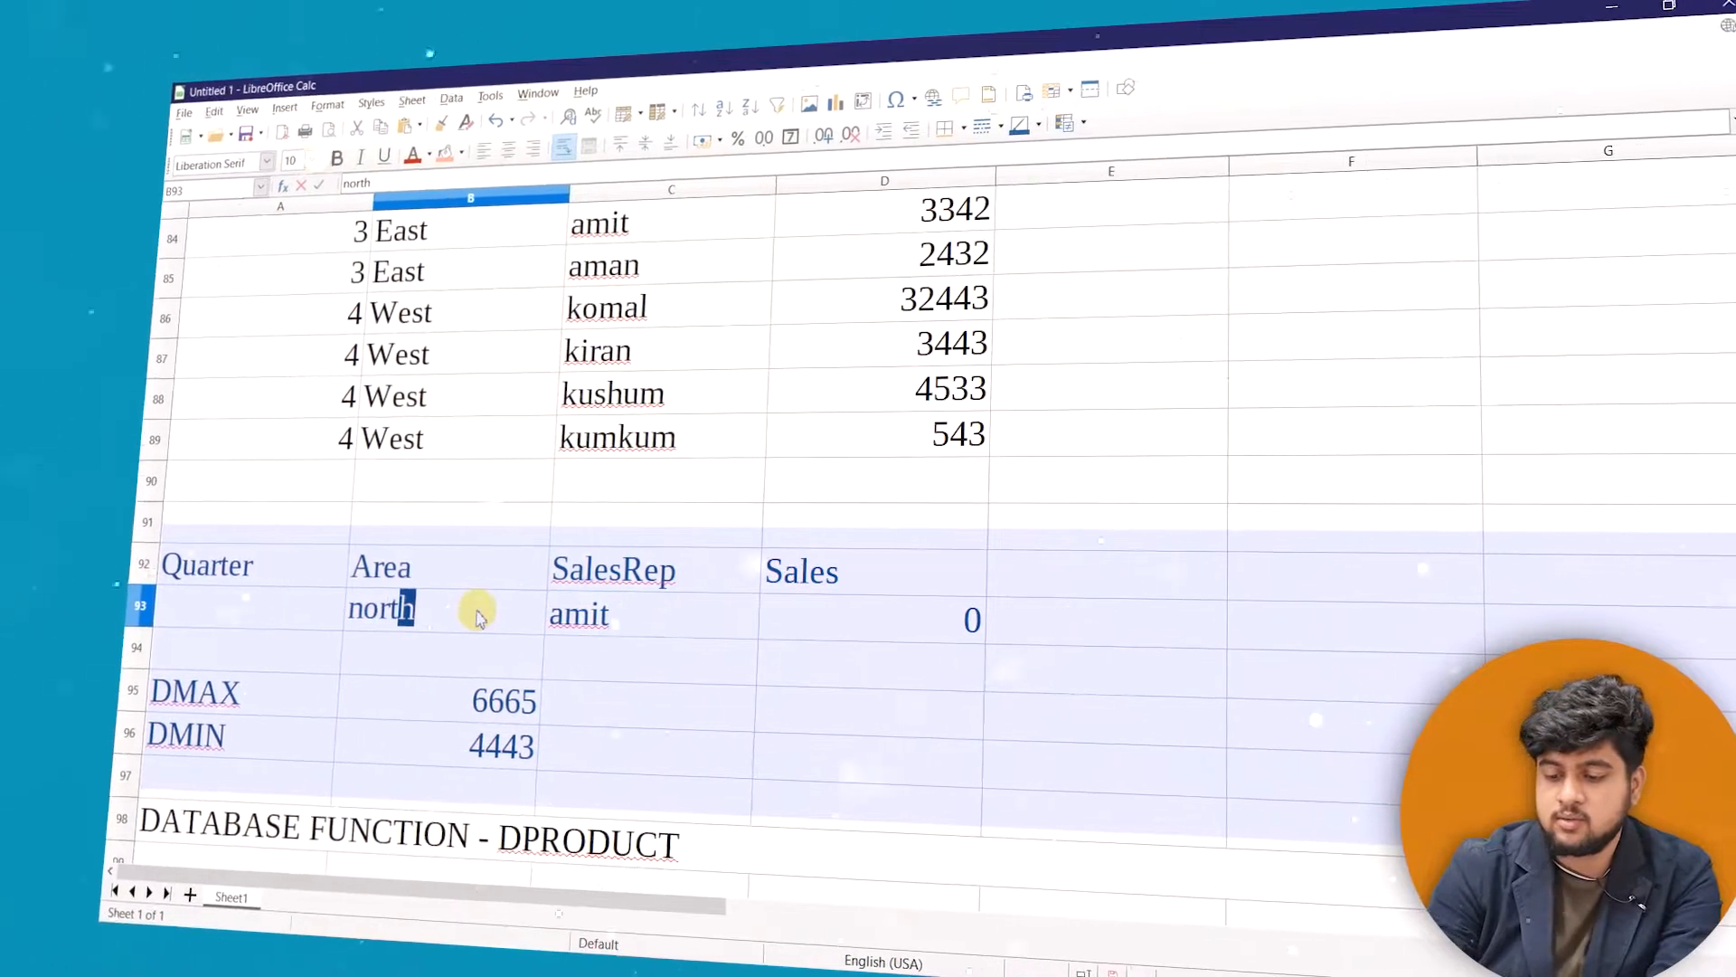
pyautogui.write('north')
pyautogui.press('Return')
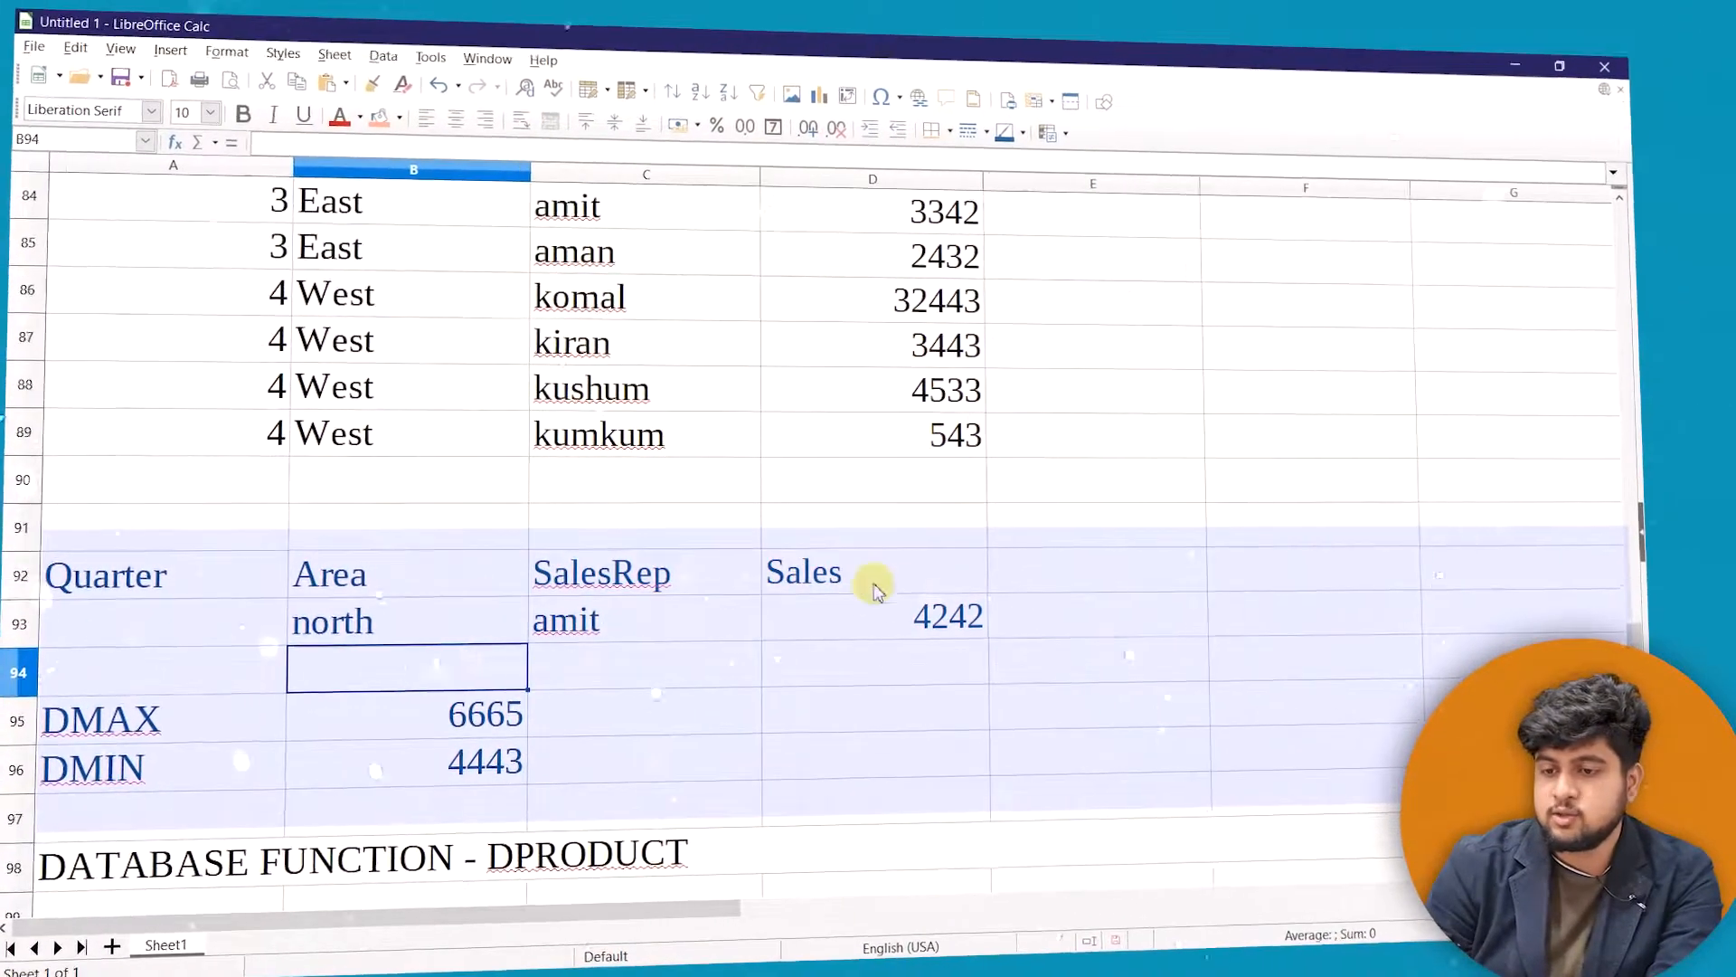
pyautogui.click(934, 618)
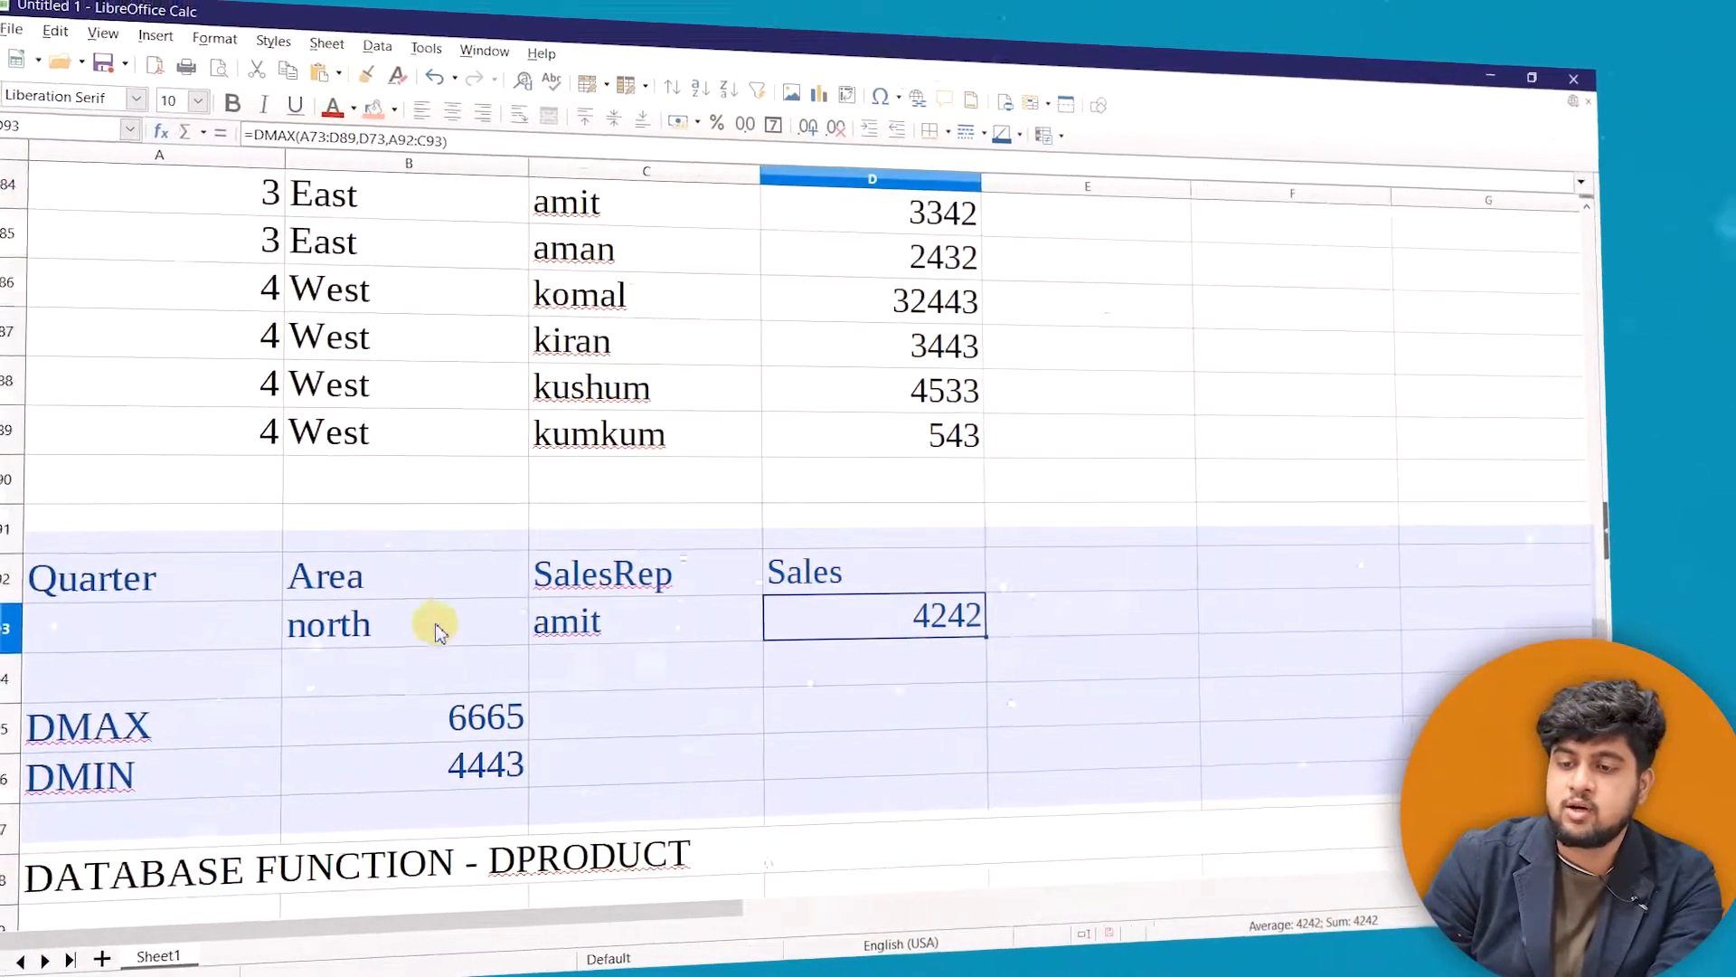
pyautogui.click(590, 631)
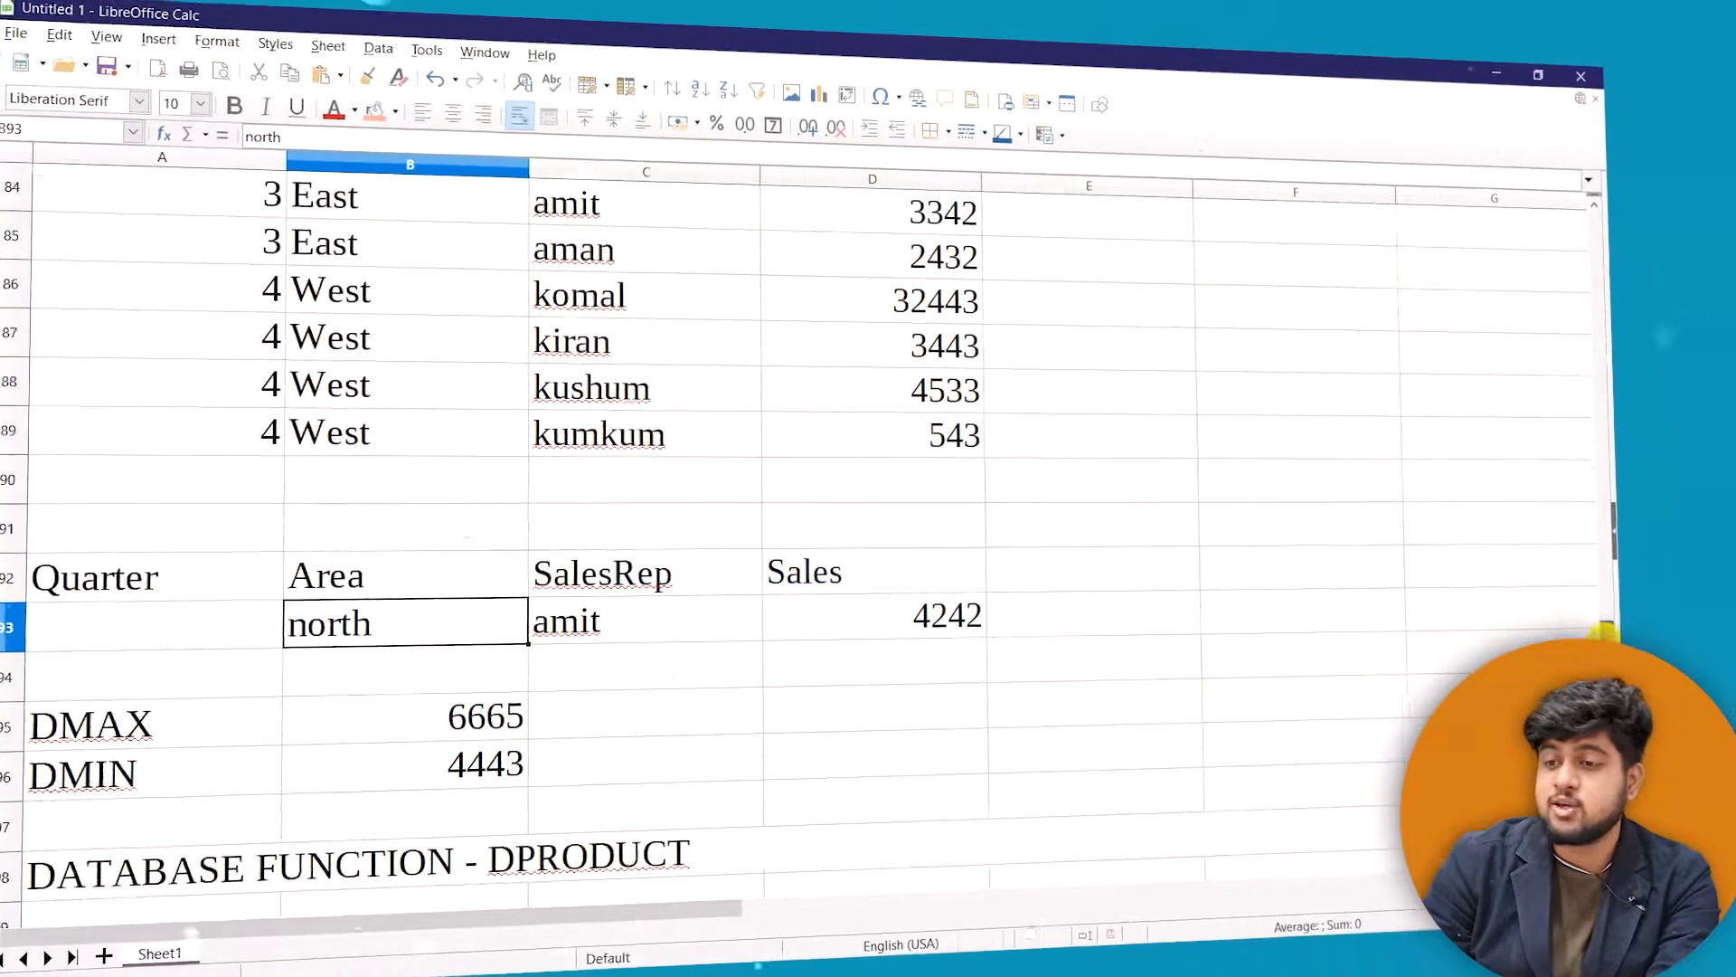
# Compare the DMAX result with the Sales value of the matching North row in the data table
pyautogui.scroll(20, 1550, 589)
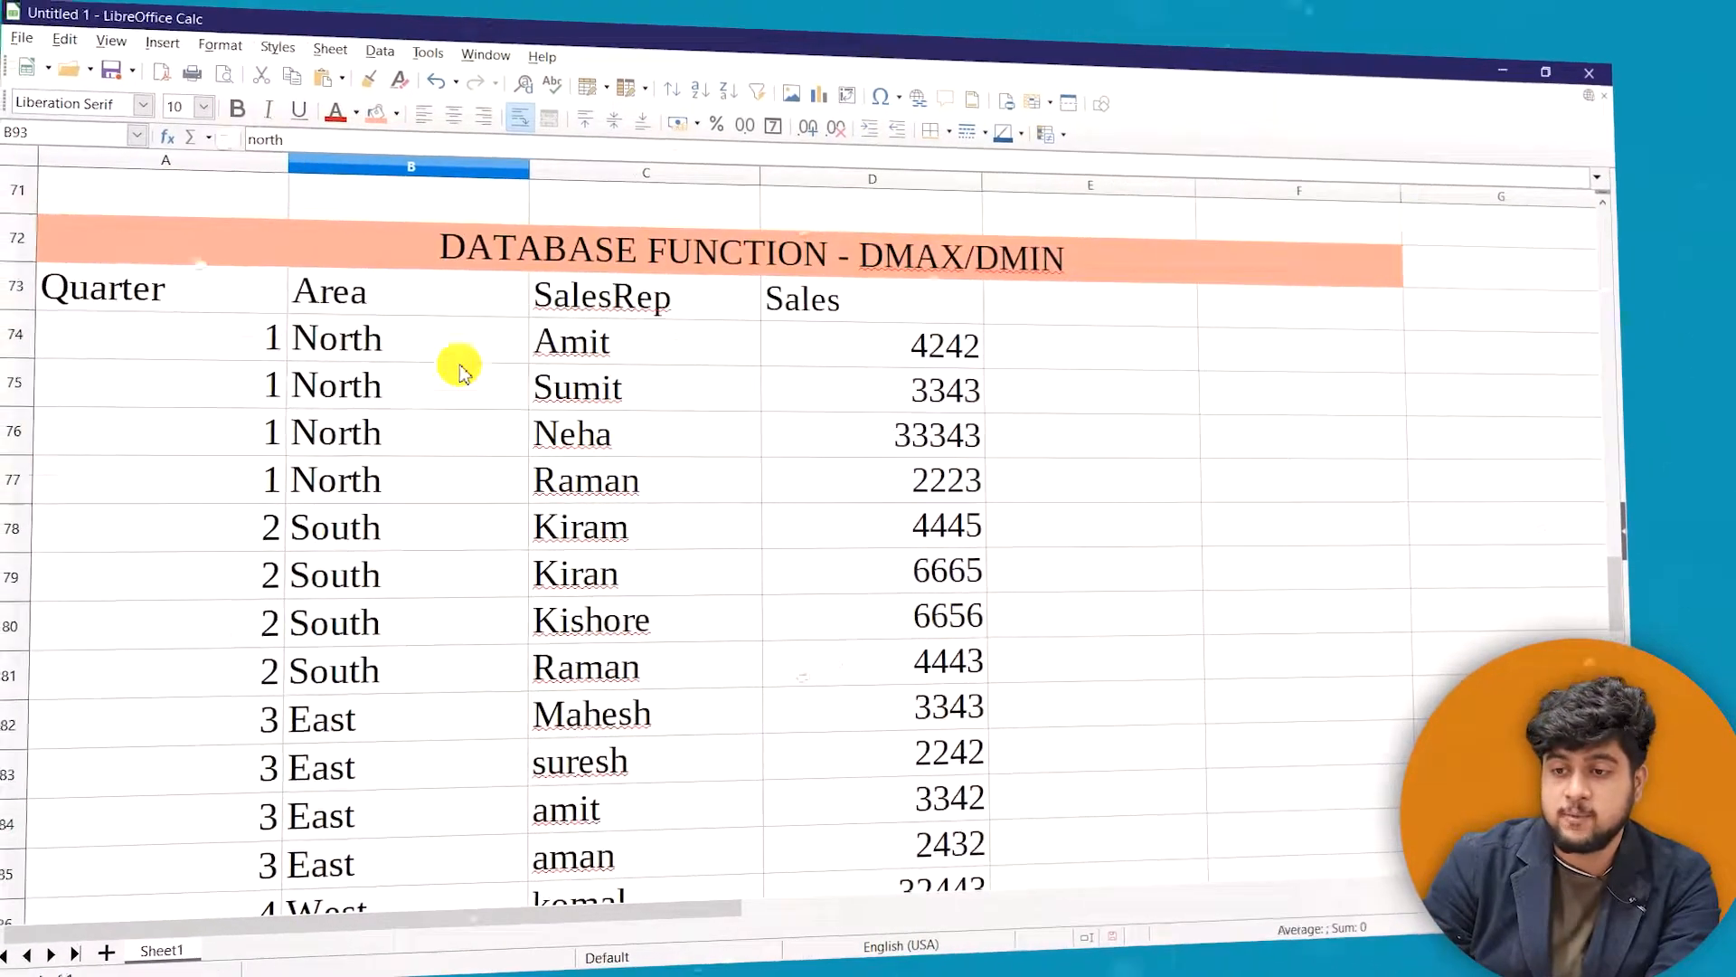
pyautogui.click(905, 346)
pyautogui.moveTo(1730, 624); pyautogui.dragTo(1723, 664)
# Clear the Area criterion in B93 and check the DMAX result in D93 for the sales rep alone
pyautogui.click(316, 669)
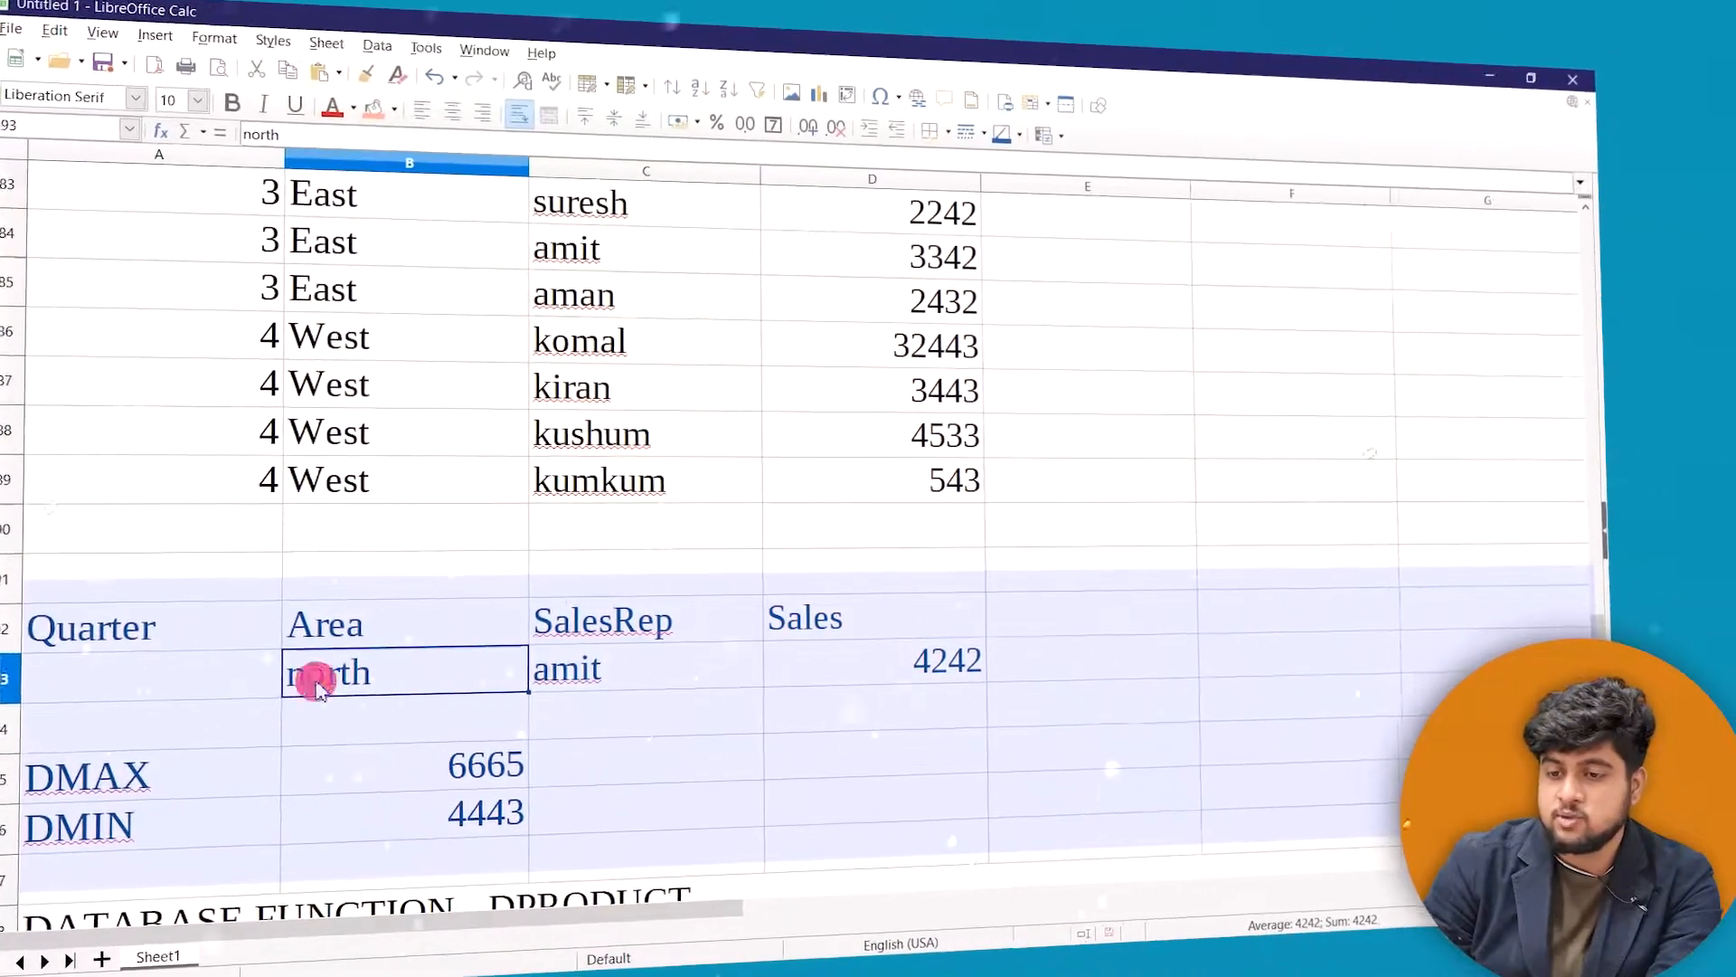
pyautogui.click(579, 674)
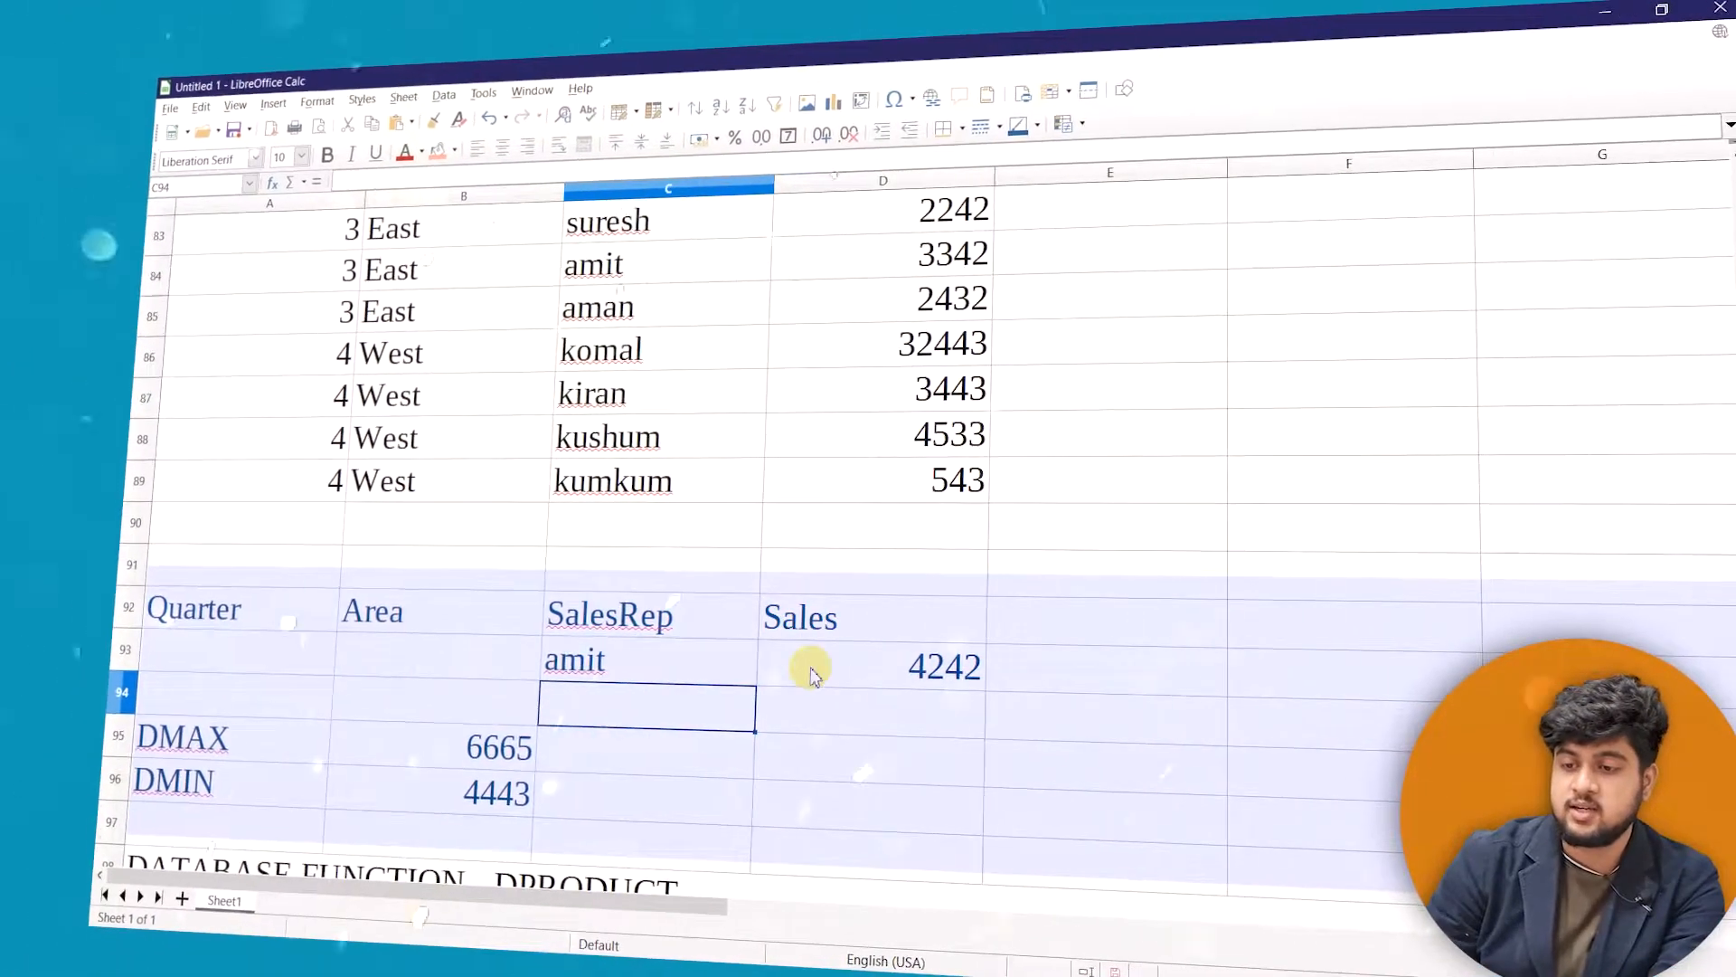
pyautogui.click(875, 671)
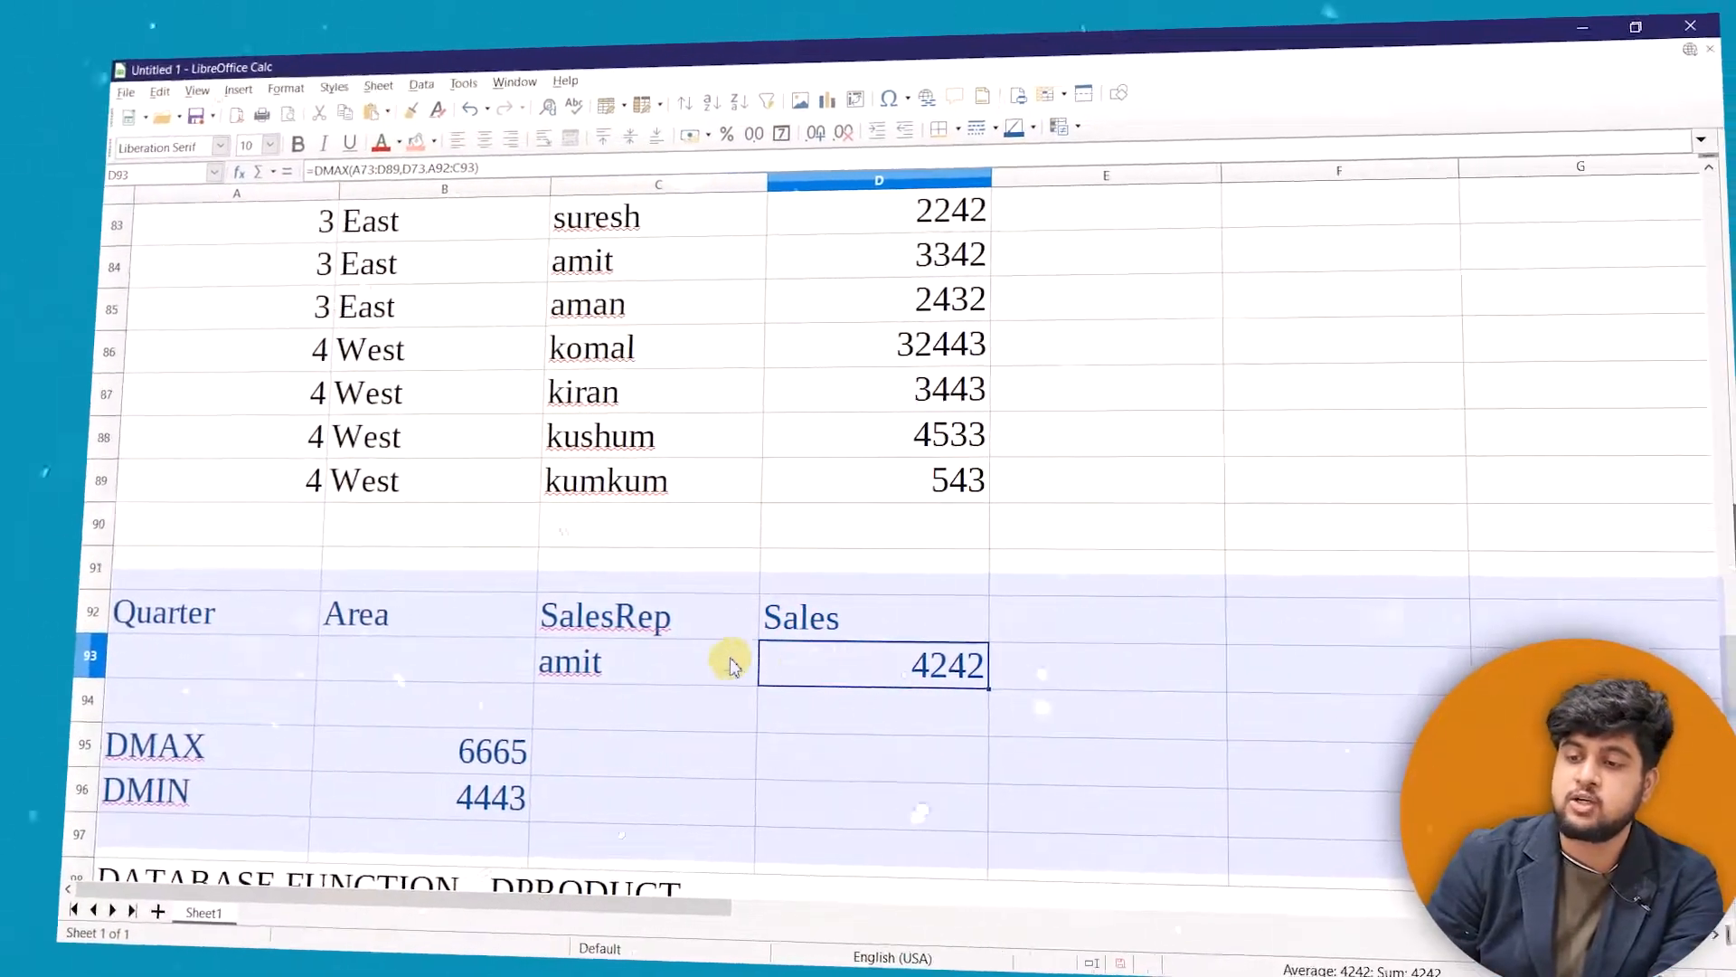
# Set the SalesRep criterion in C93 to the sales rep named in row 87 and check the DMAX result in D93
pyautogui.click(665, 665)
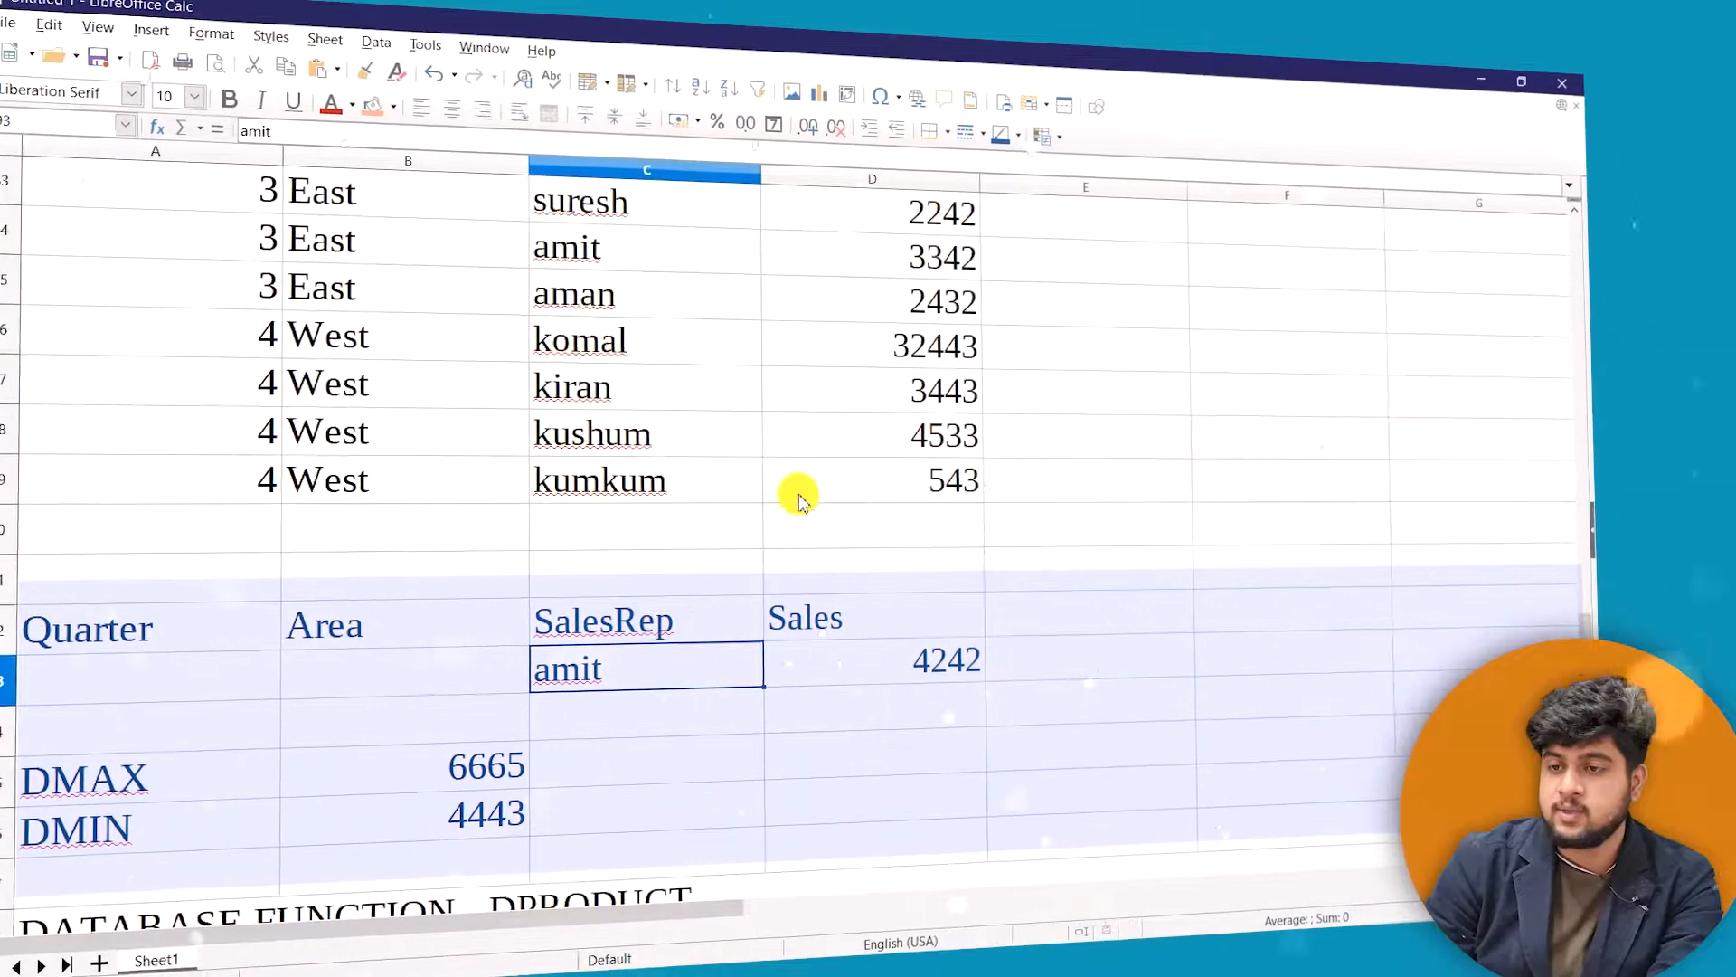
pyautogui.write('kir')
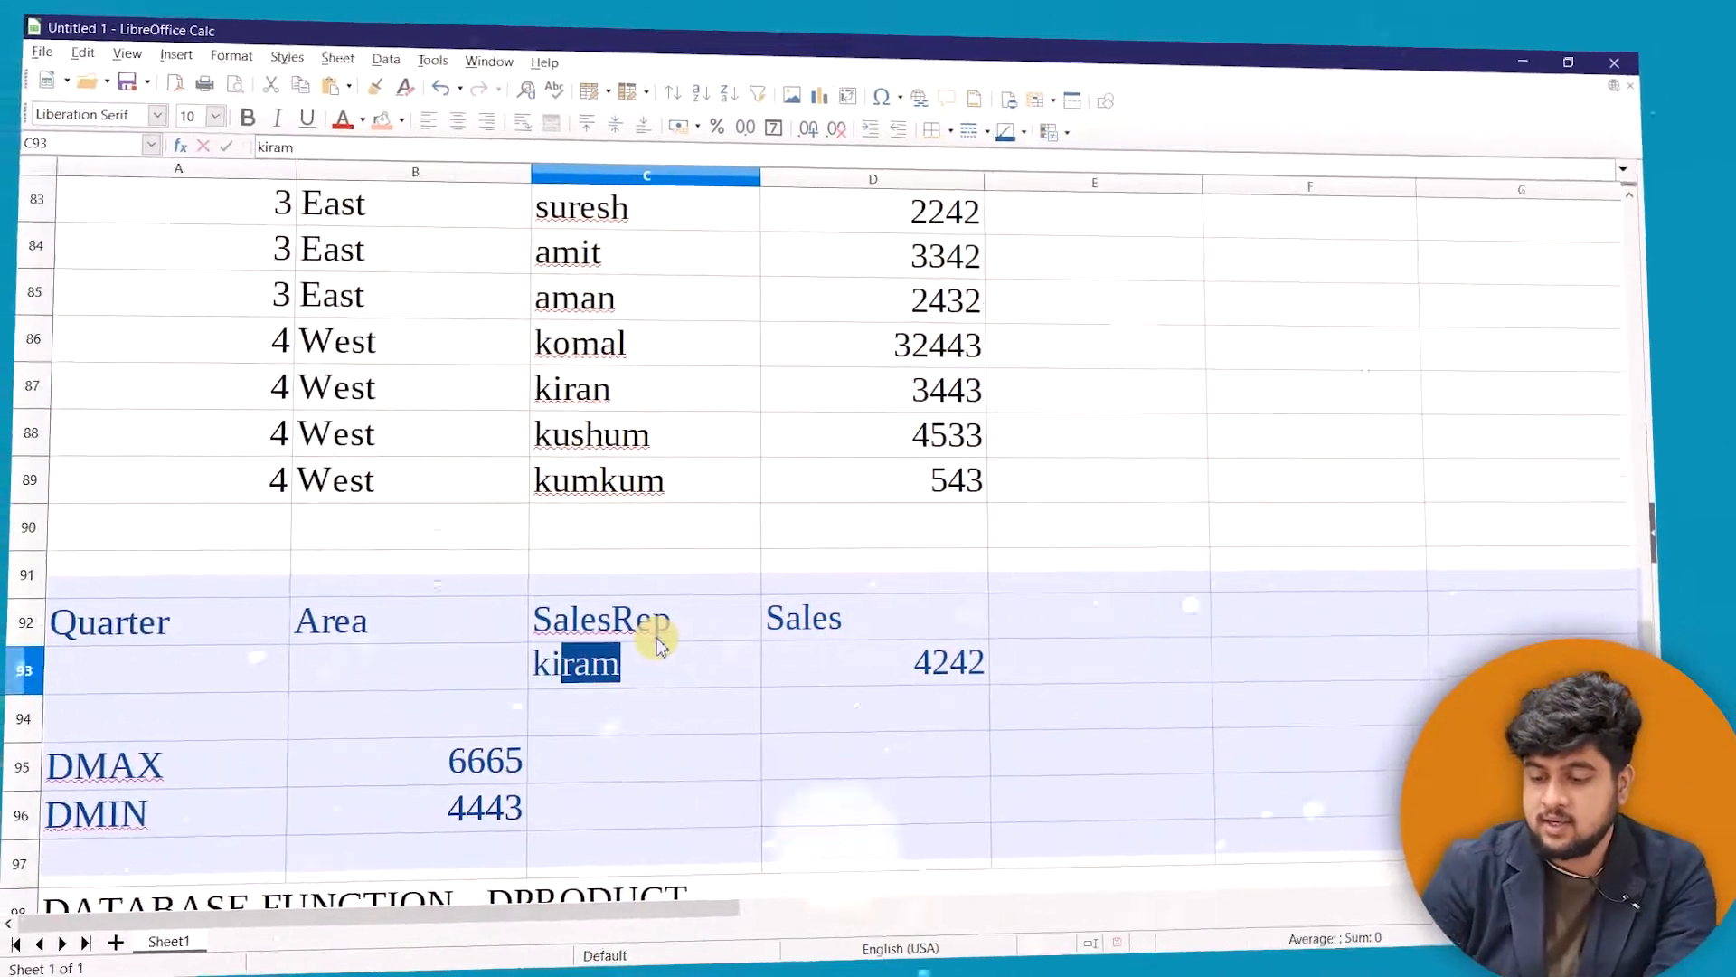
pyautogui.write('an')
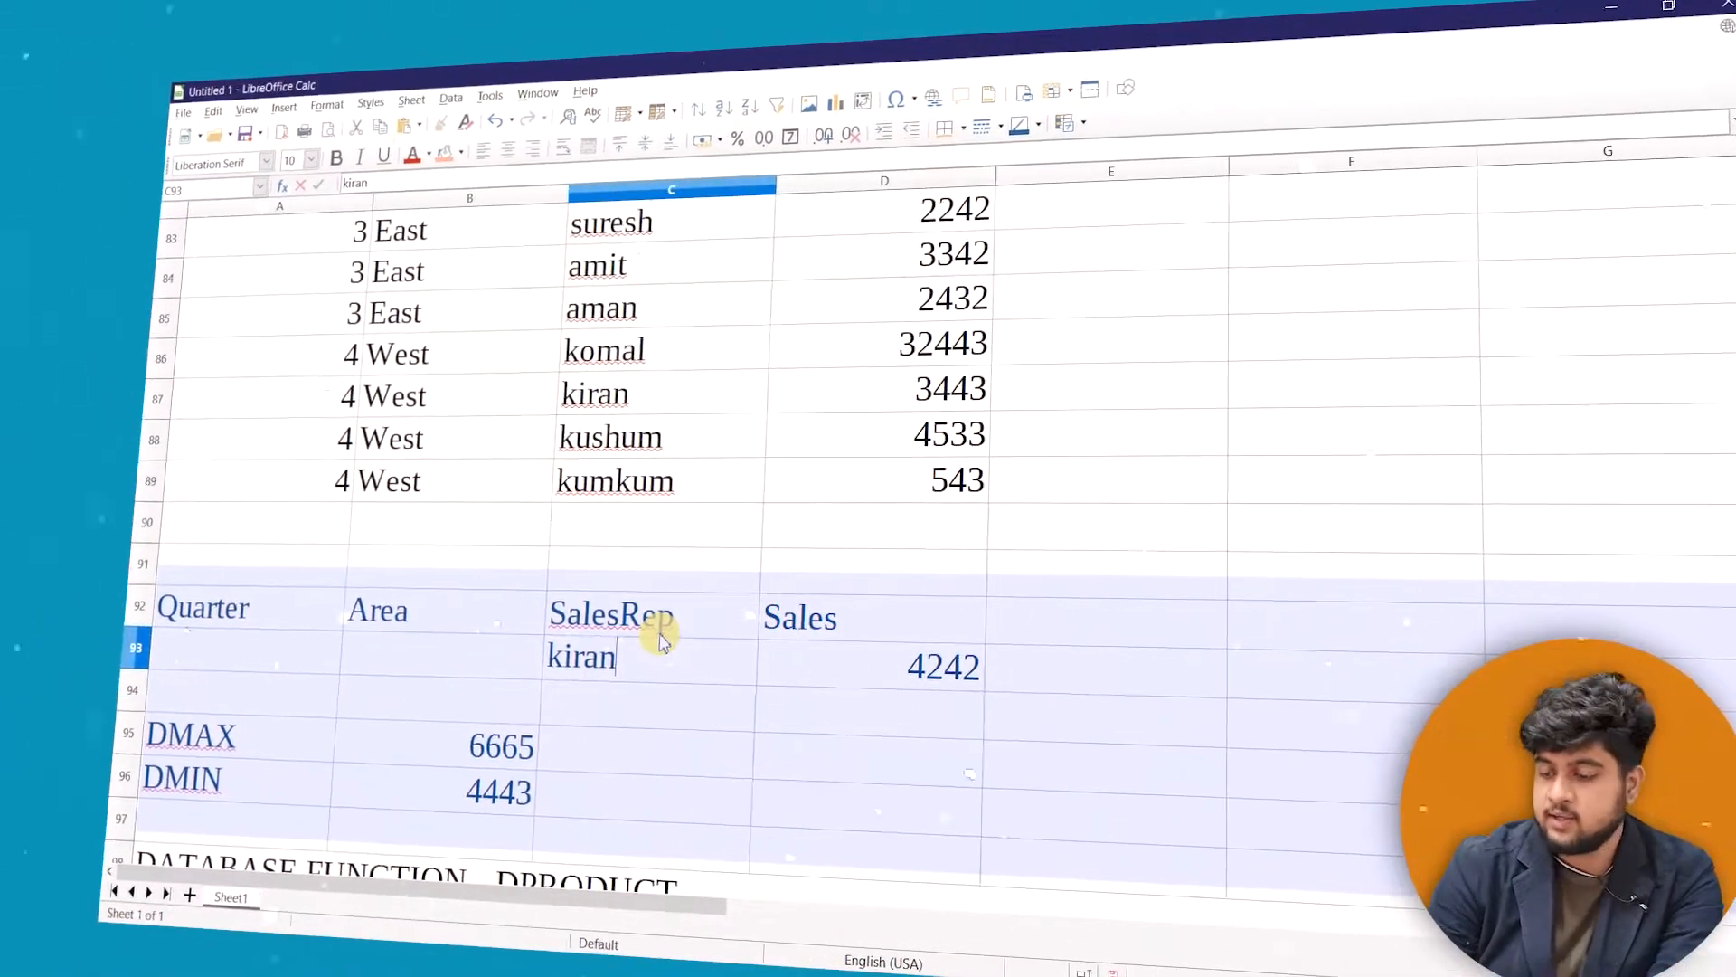
pyautogui.press('Return')
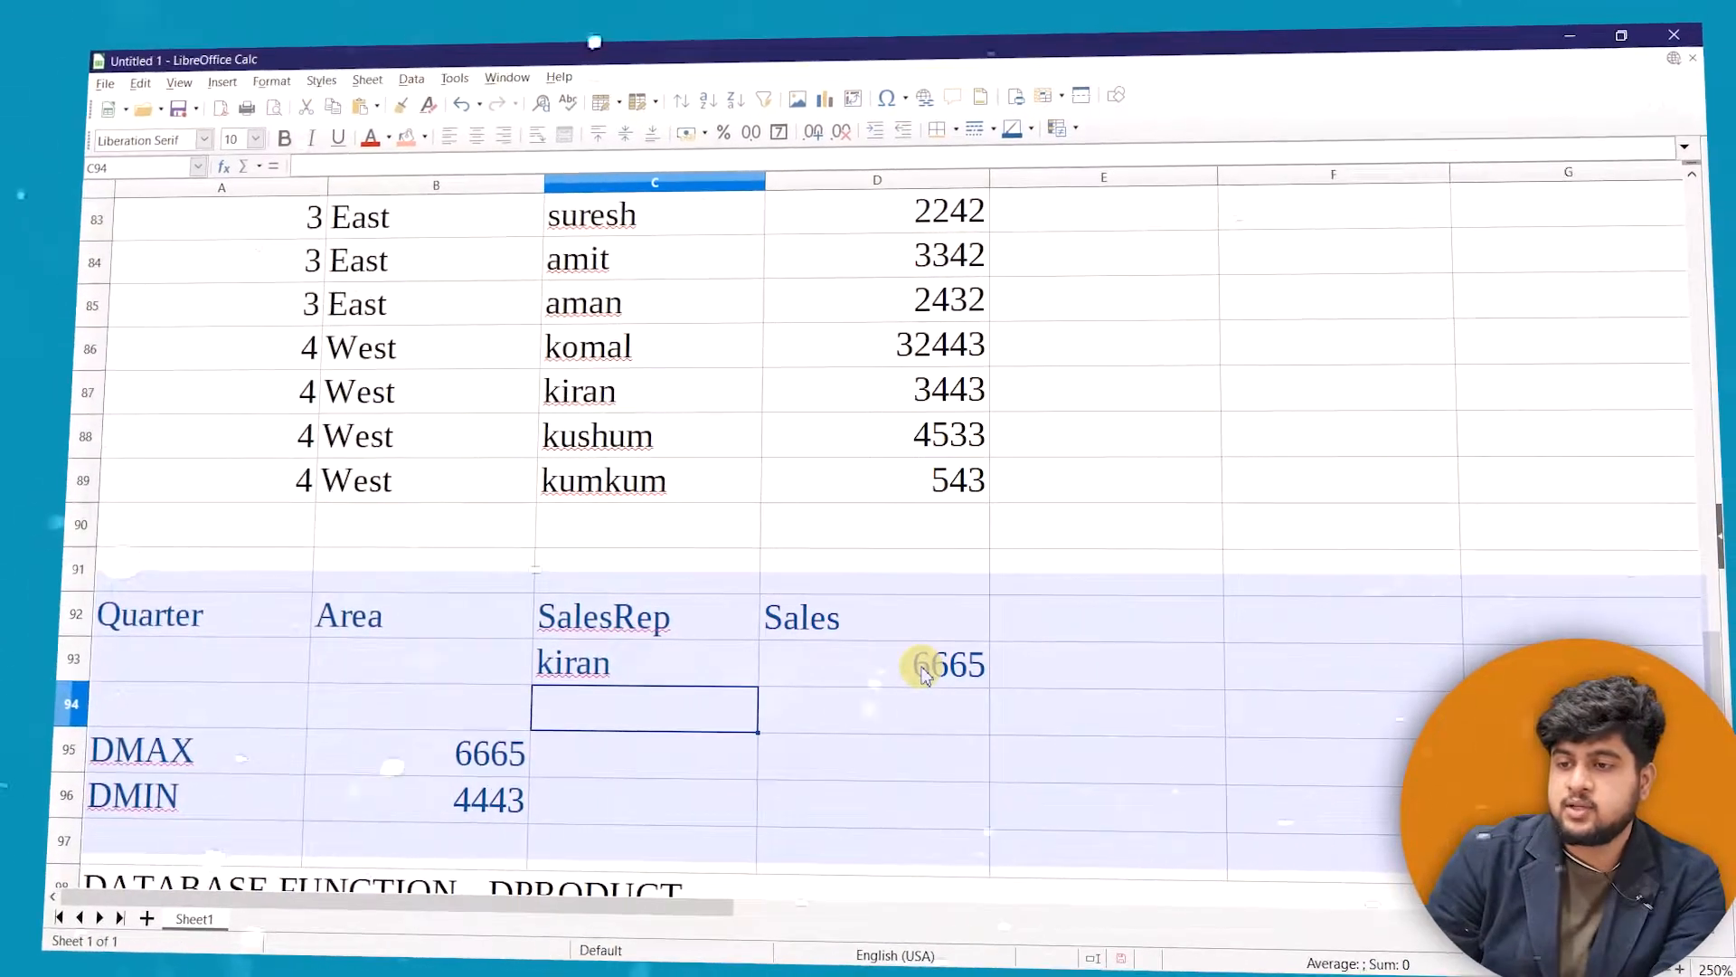
pyautogui.click(904, 669)
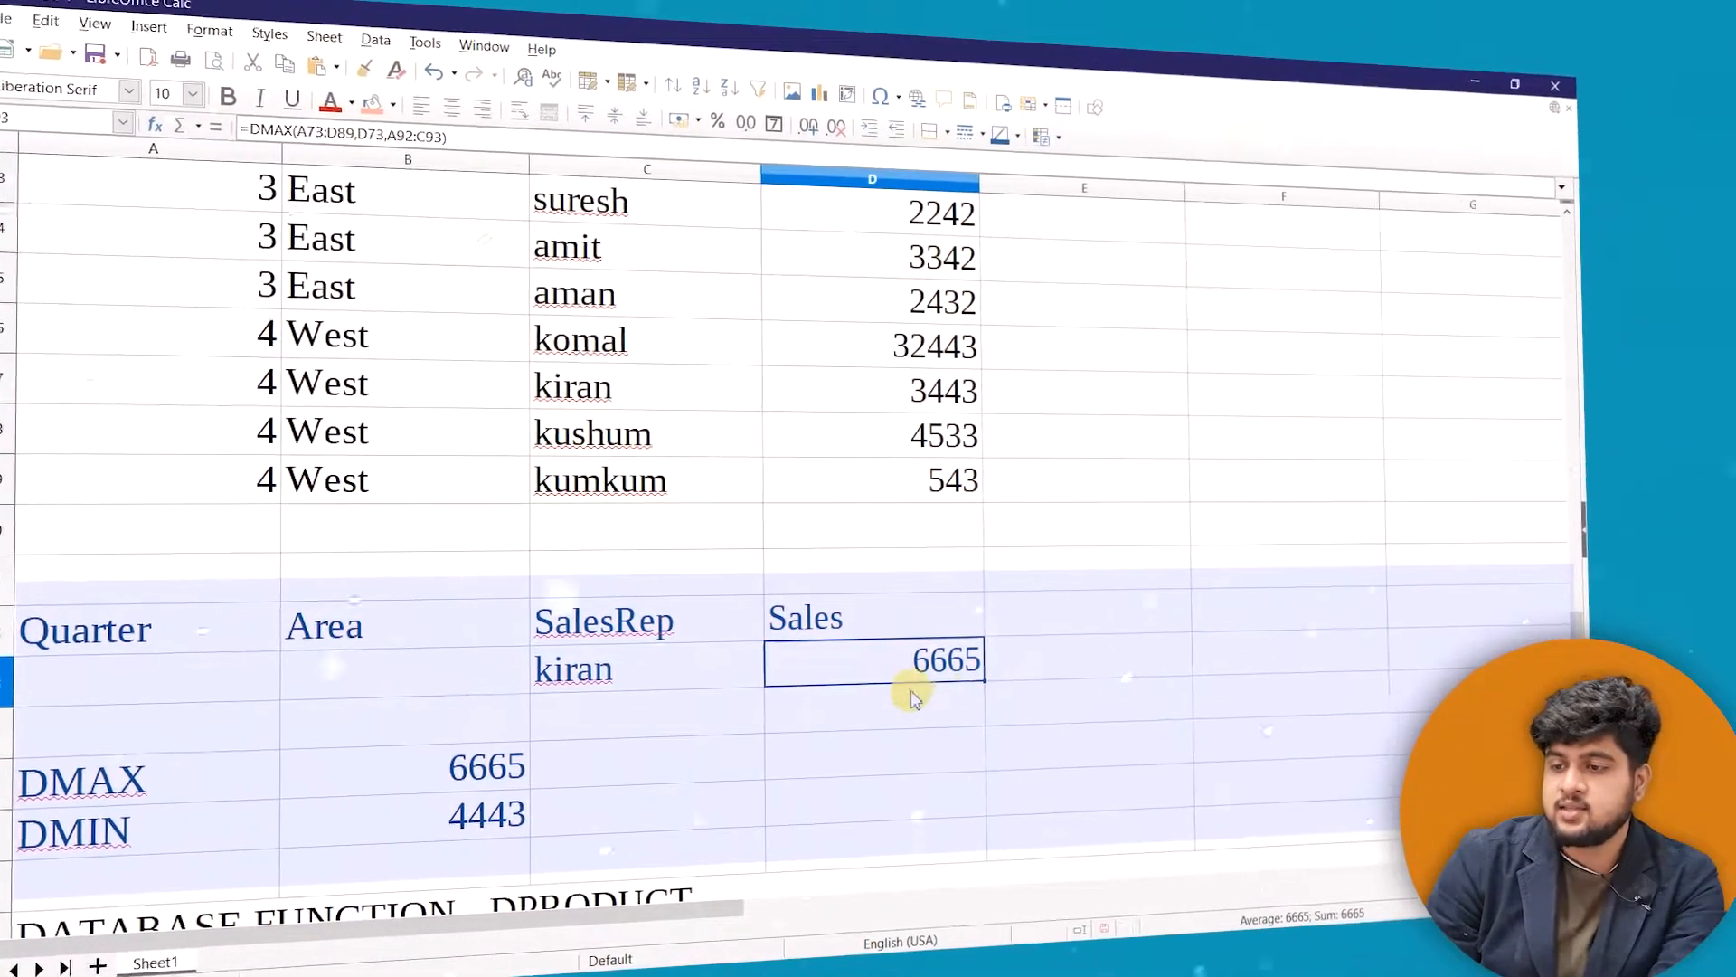
# Compare the Sales values of the chosen sales rep in rows 79 and 87 to verify the DMAX result
pyautogui.click(577, 389)
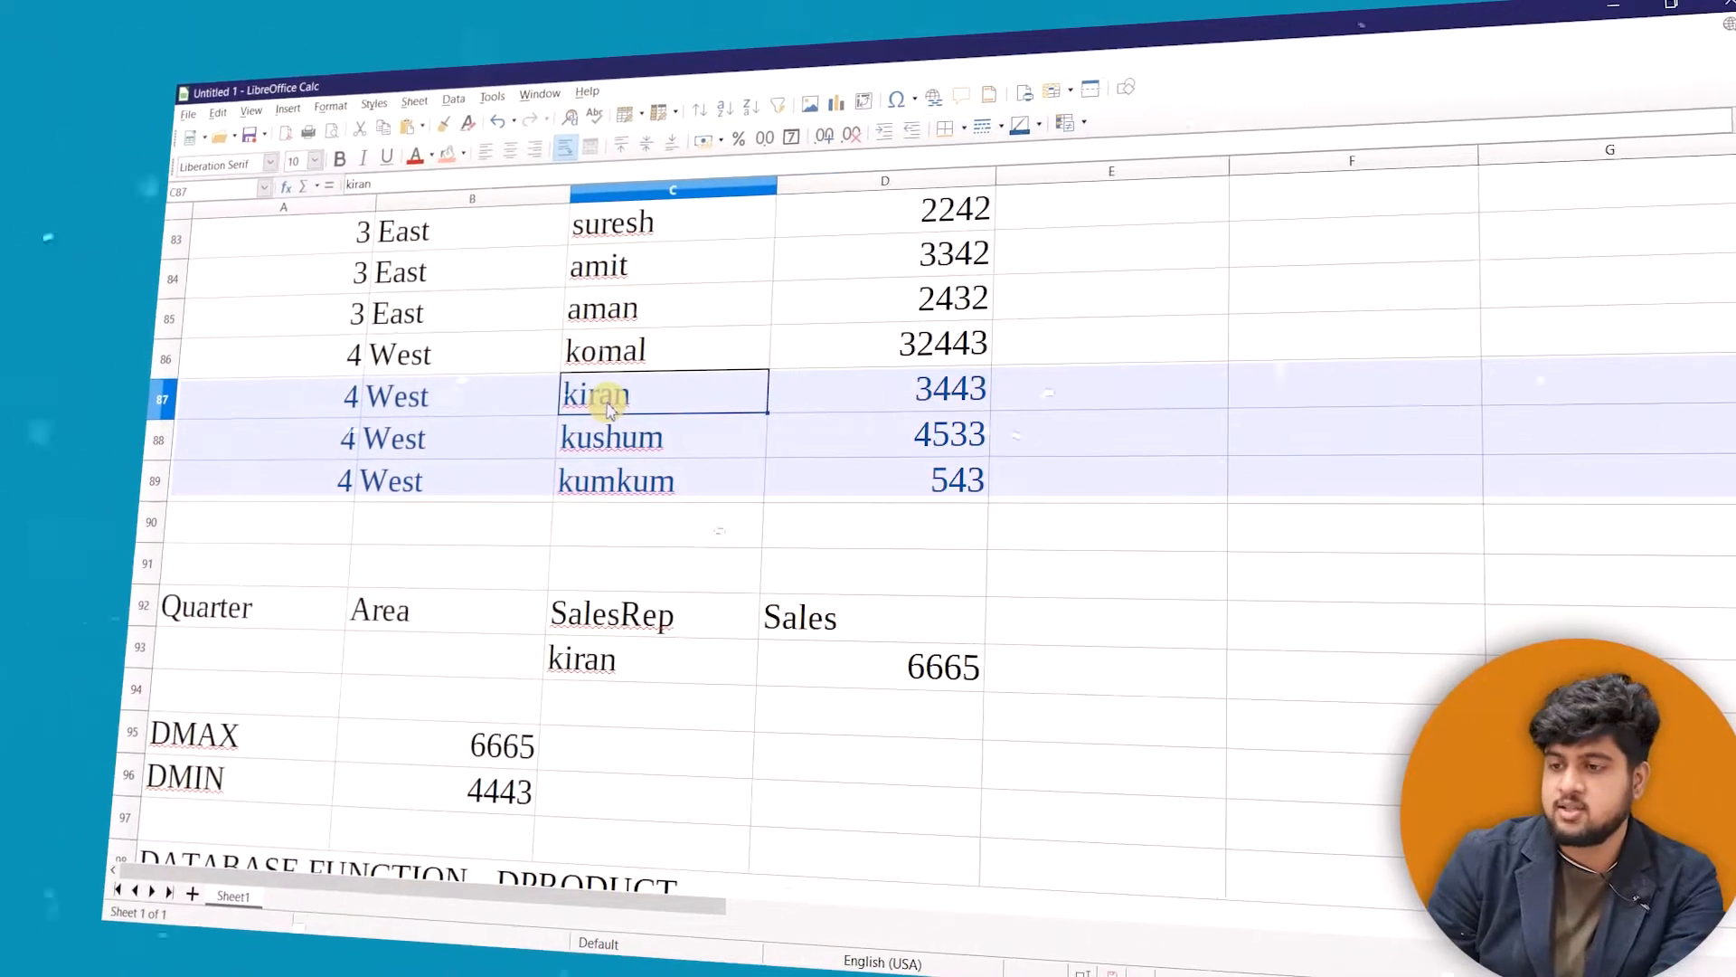
pyautogui.press('Up')
pyautogui.press('Up')
pyautogui.press('Up')
pyautogui.press('Up')
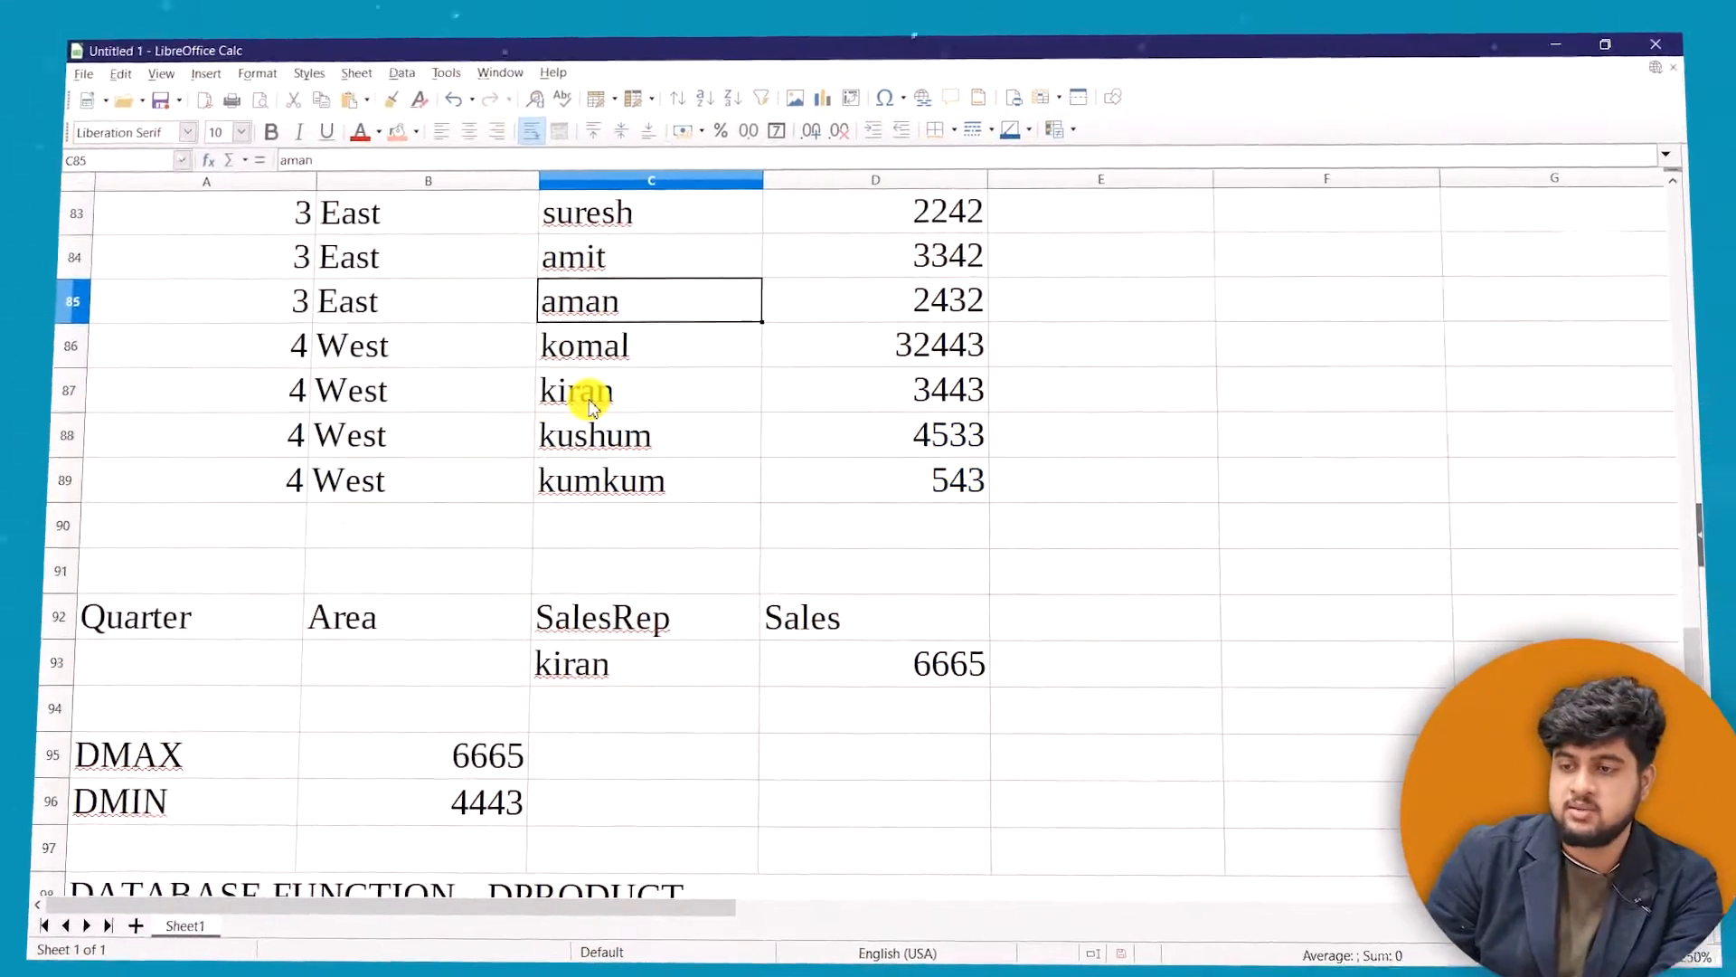
pyautogui.press('Up')
pyautogui.press('Up')
pyautogui.press('Up')
pyautogui.press('Up')
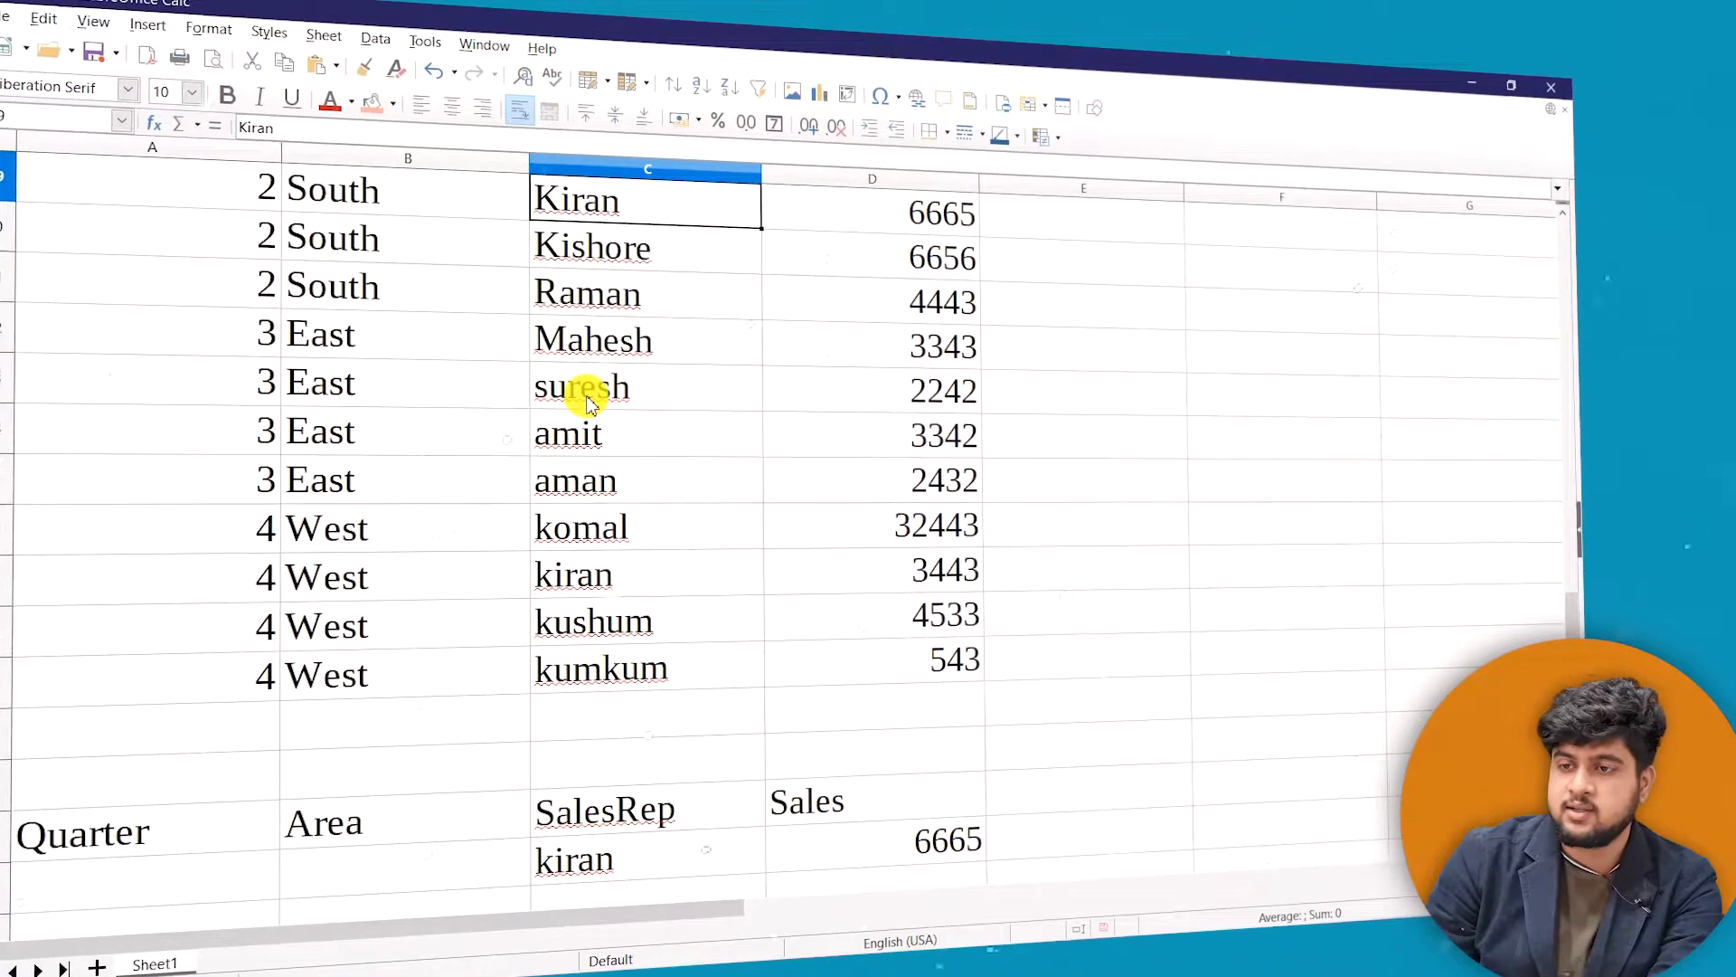
pyautogui.press('Up')
pyautogui.hotkey('shift', 'Down')
pyautogui.hotkey('shift', 'Down')
pyautogui.hotkey('shift', 'Down')
pyautogui.hotkey('shift', 'space')
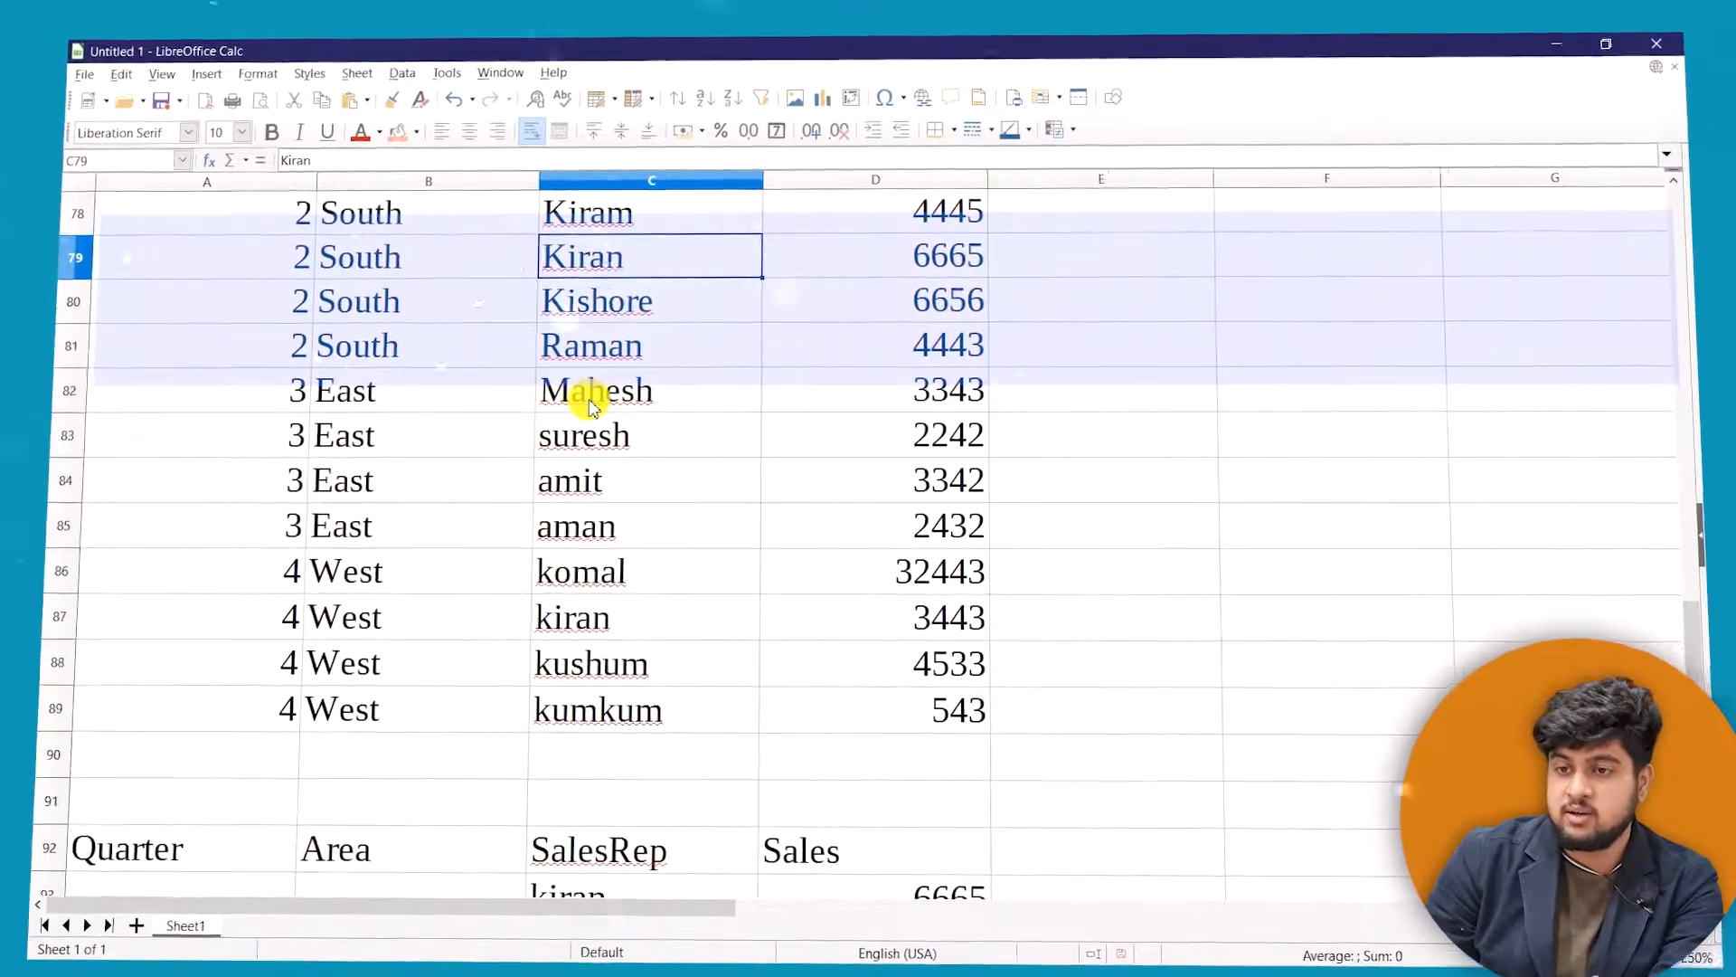
pyautogui.press('Home')
pyautogui.press('Right')
pyautogui.press('Right')
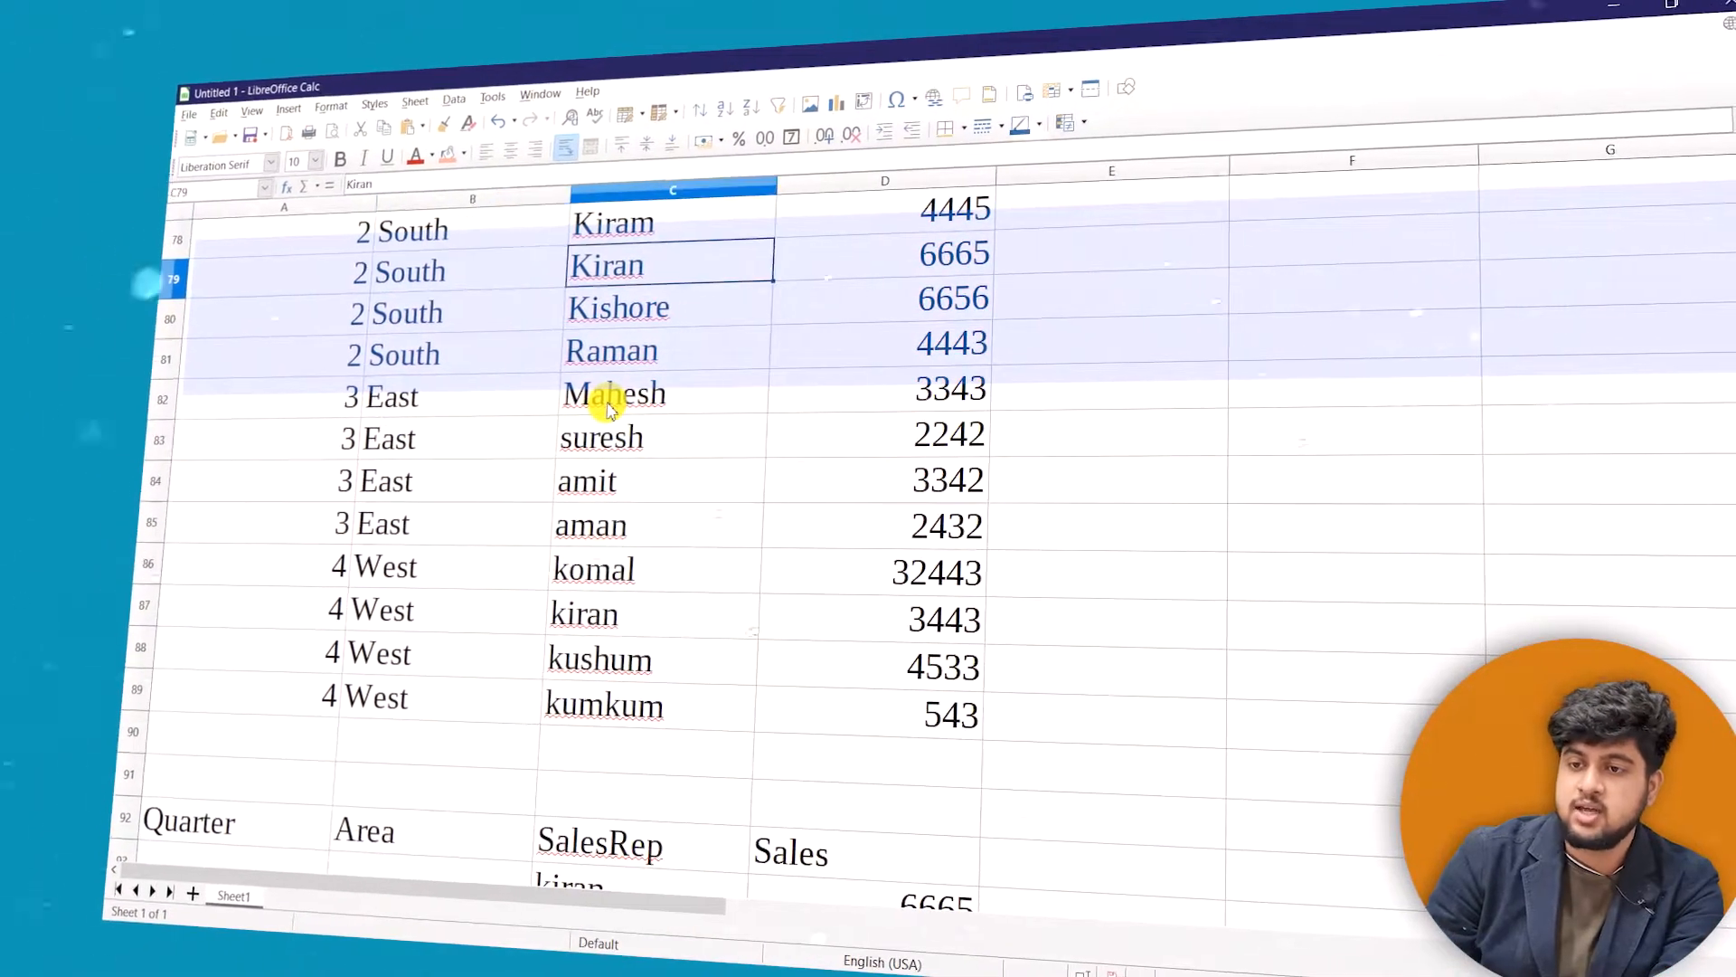
pyautogui.press('Right')
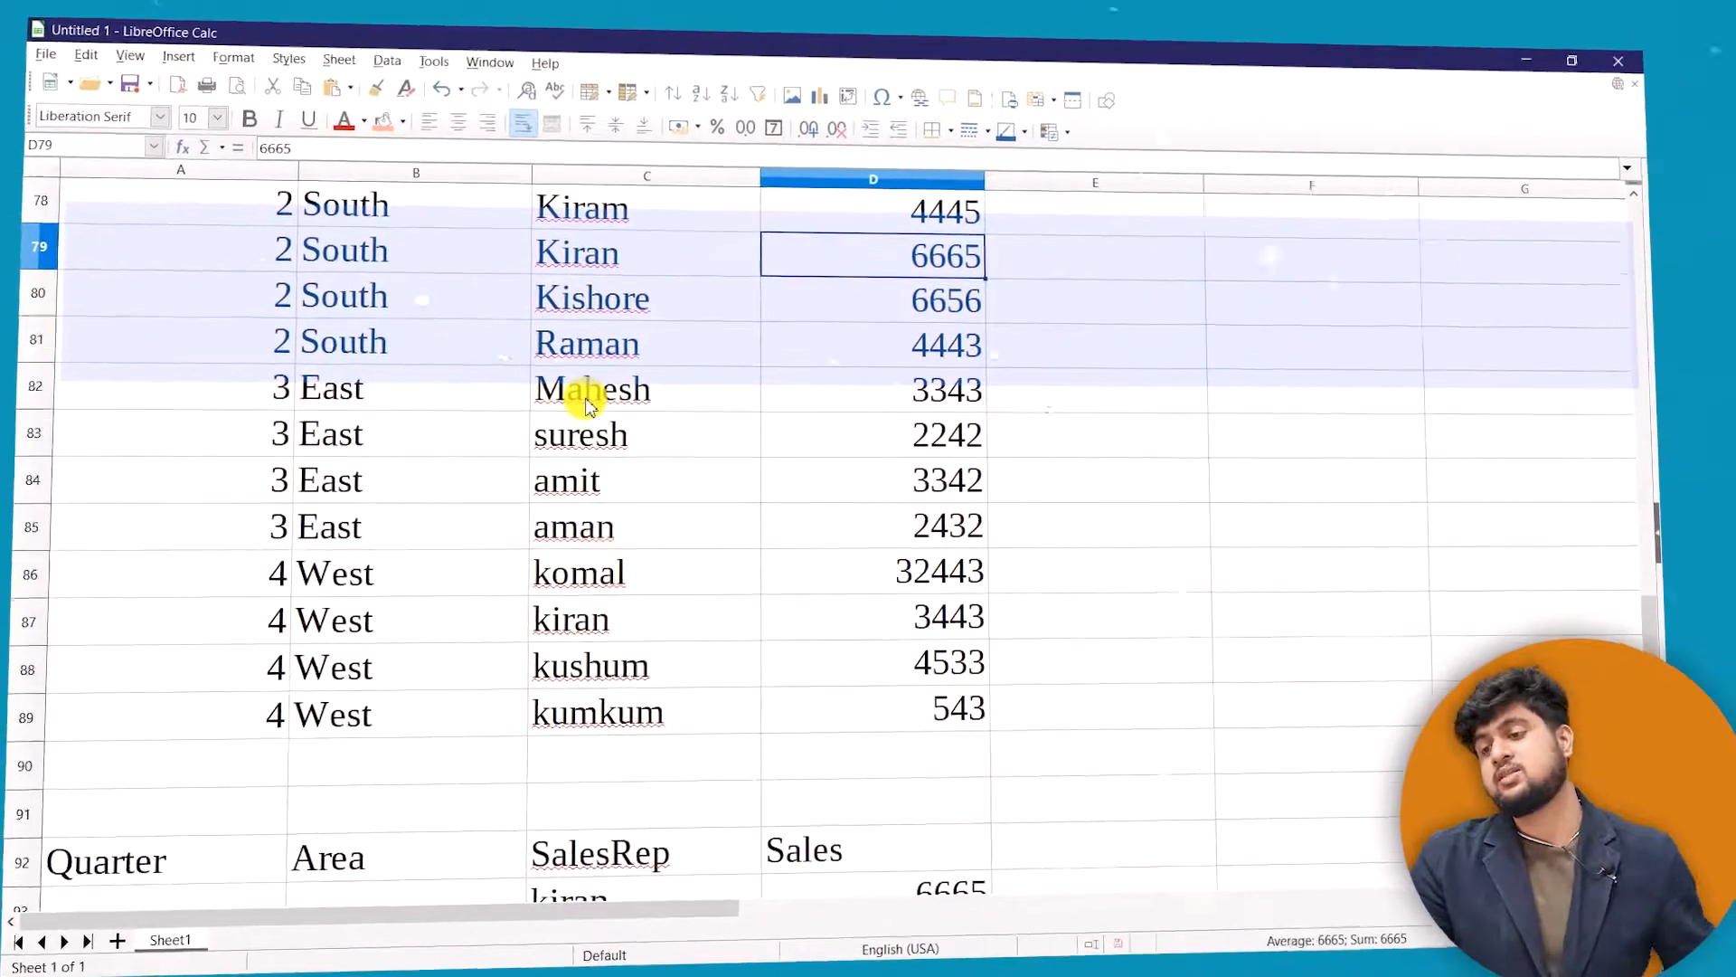
pyautogui.press('Down')
pyautogui.press('Down')
pyautogui.press('Down')
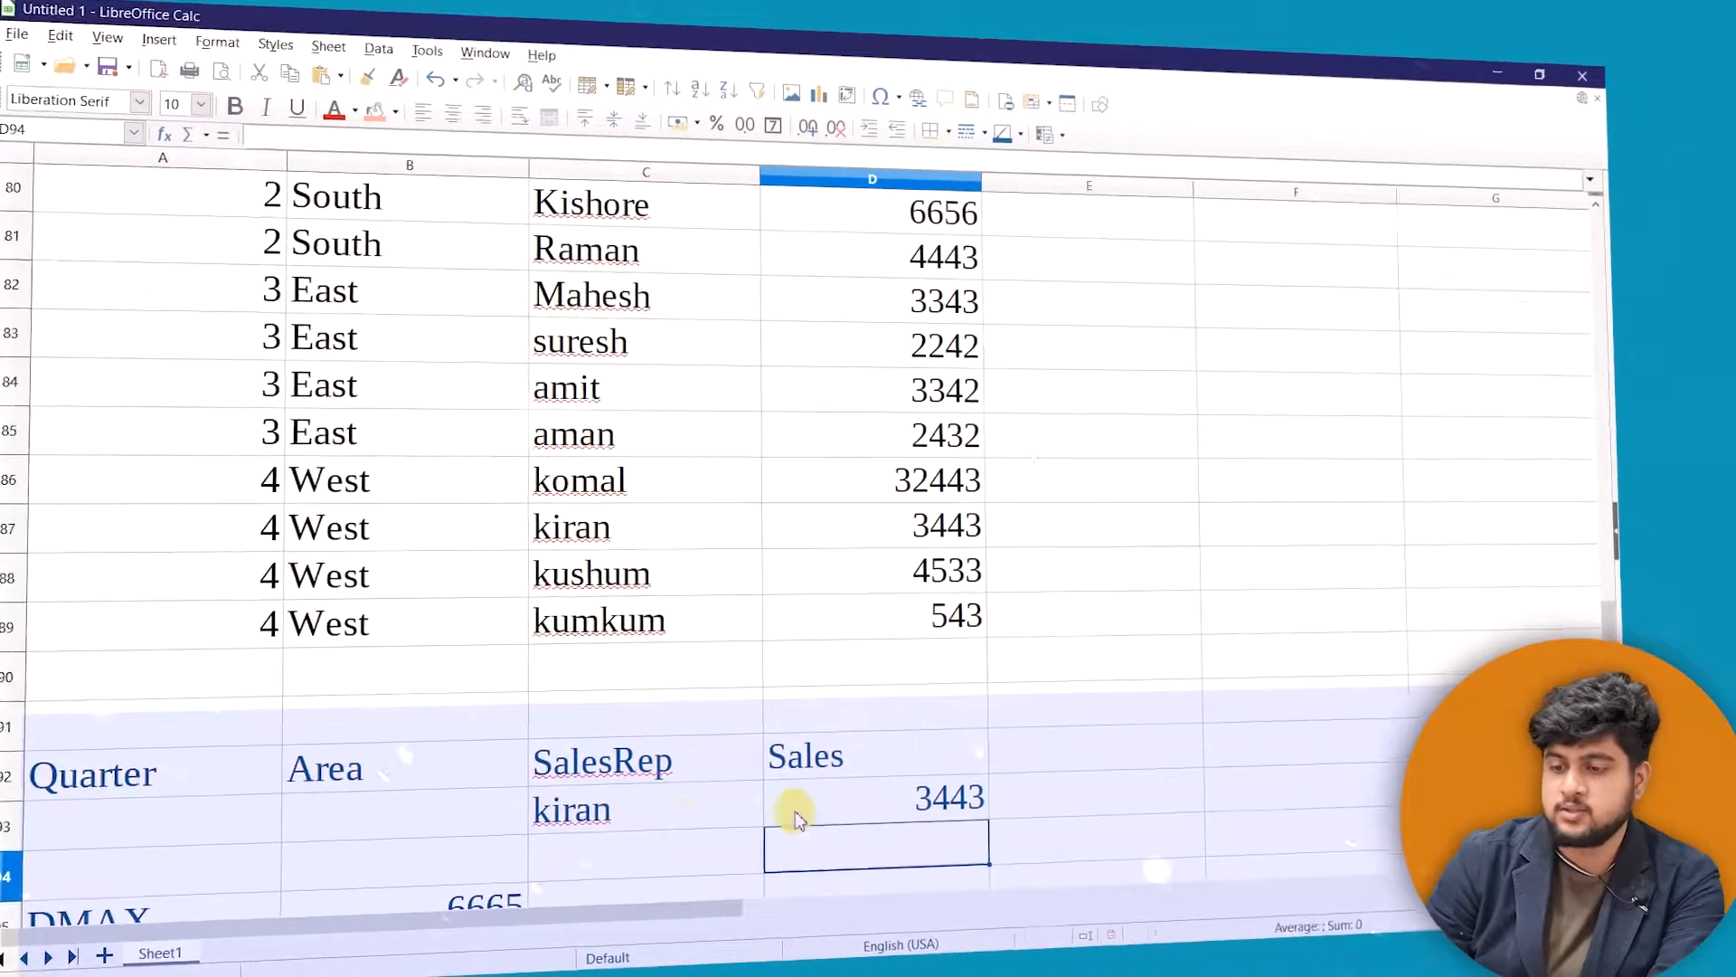
# Delete the contents of the SalesRep criterion cell C93, keeping its formatting
pyautogui.press('BackSpace')
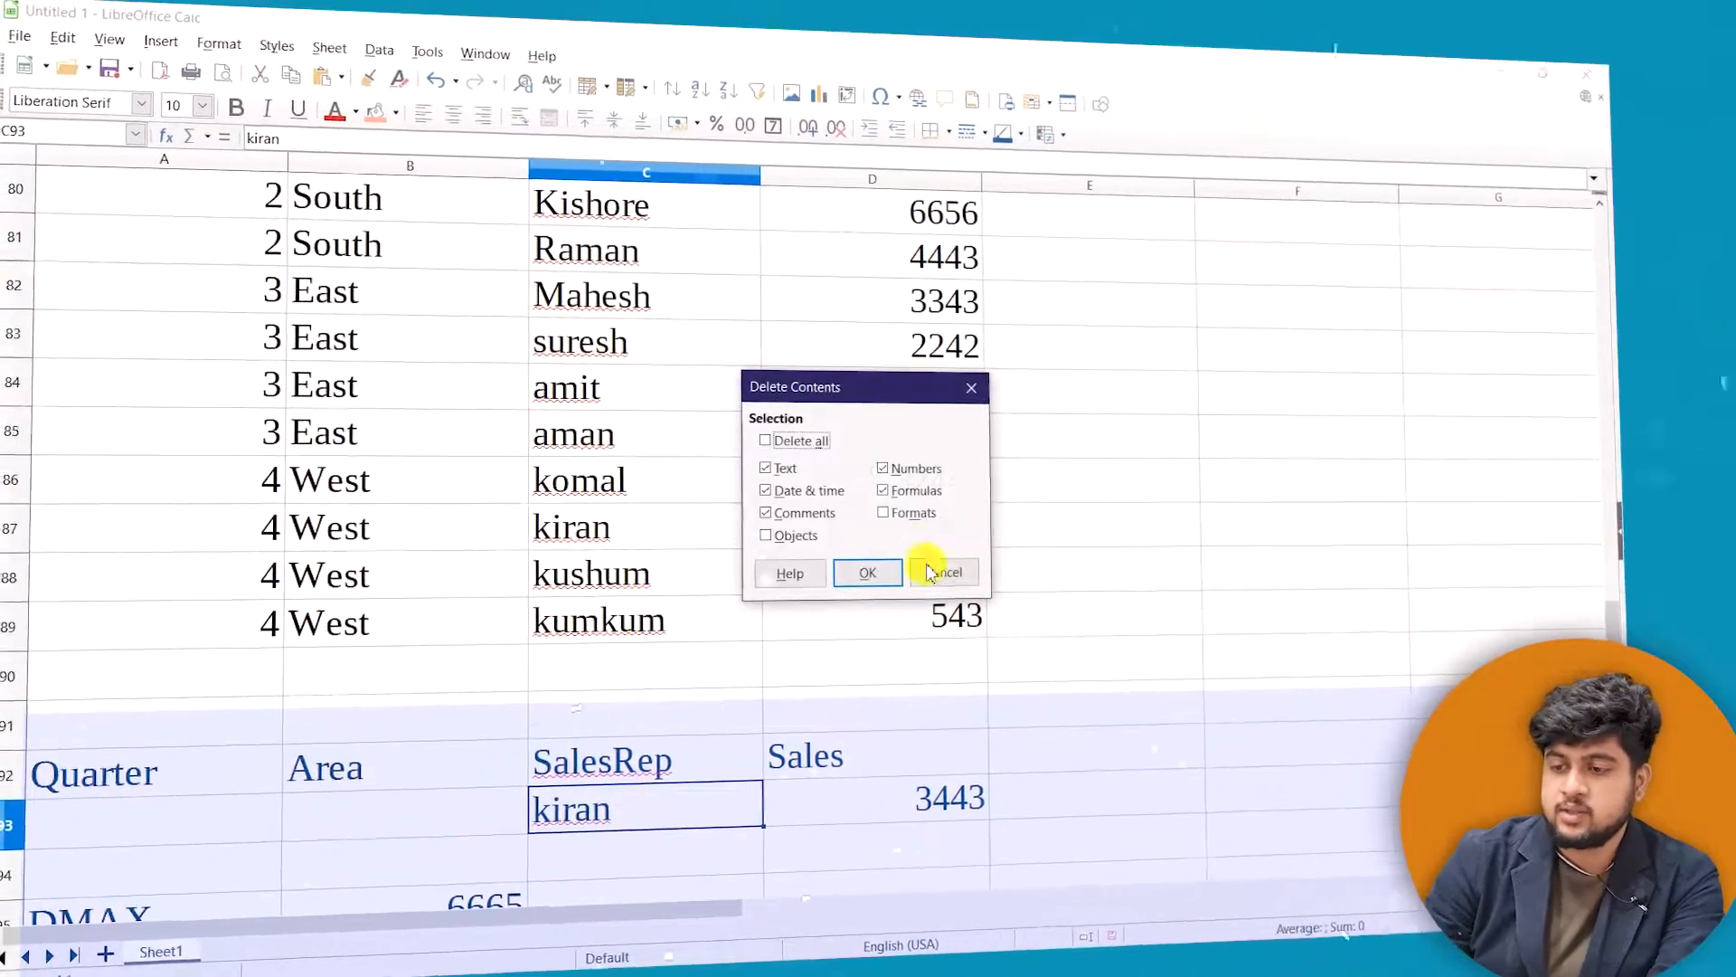
pyautogui.press('Return')
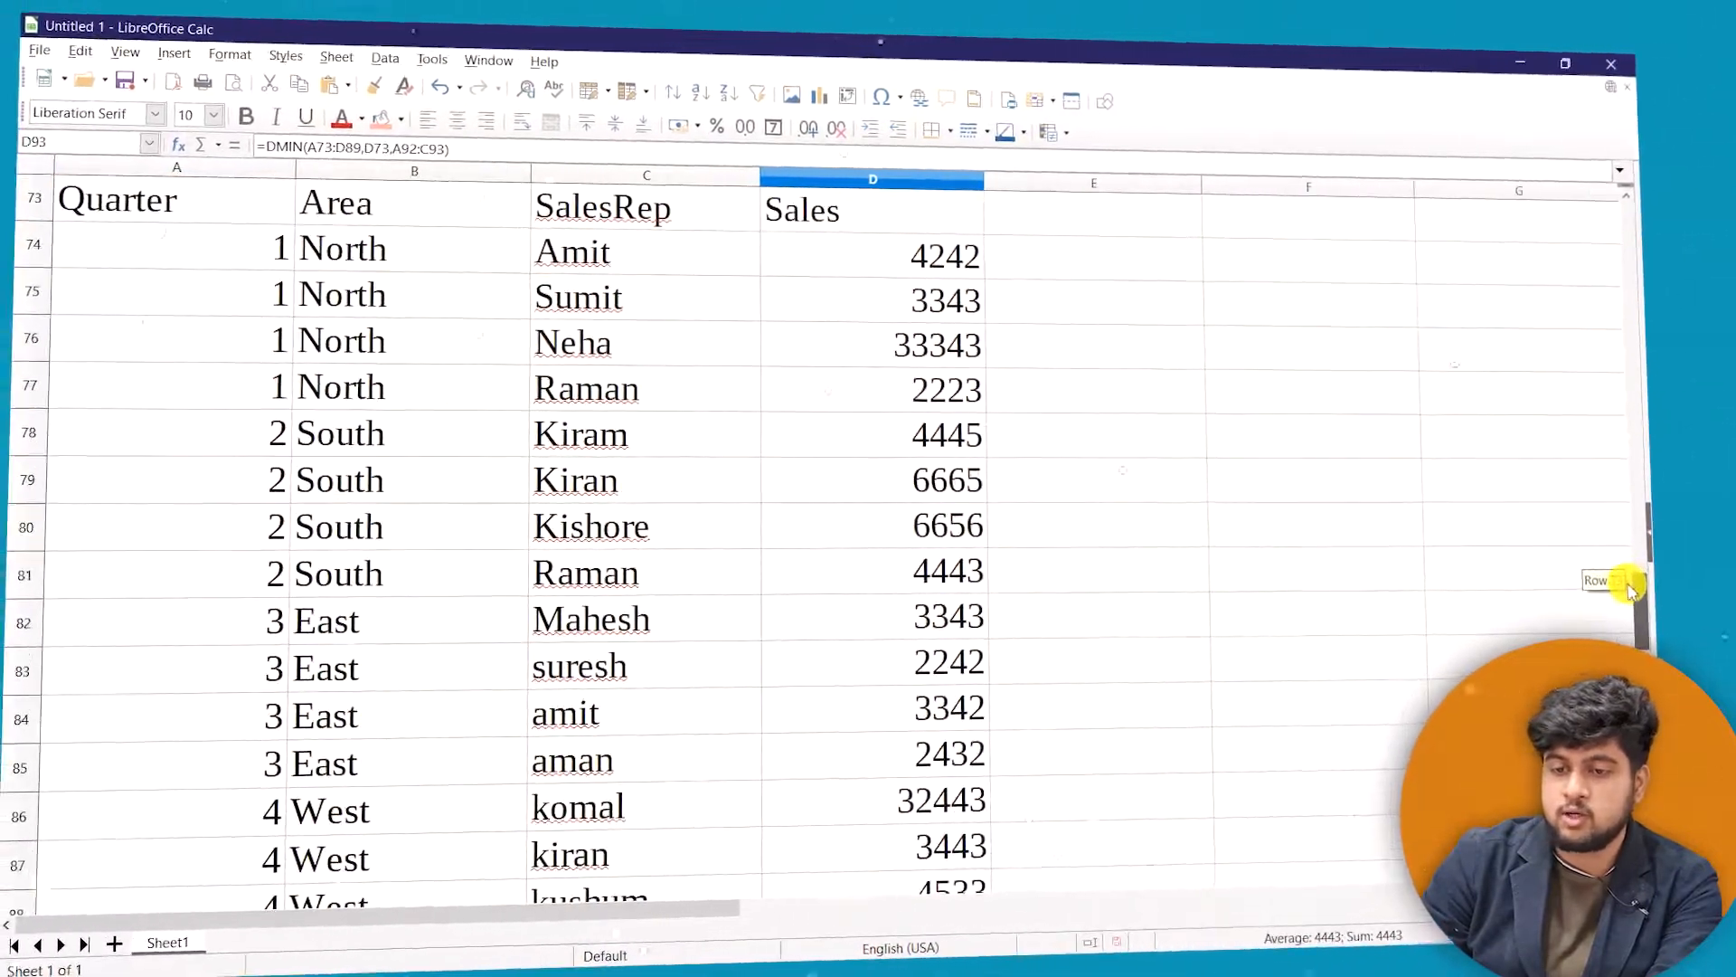
# Compare the DMIN result in D93 with the Sales values of the quarter 2 rows in A78:D81
pyautogui.moveTo(1628, 588); pyautogui.dragTo(1628, 593)
pyautogui.moveTo(355, 425); pyautogui.dragTo(915, 520)
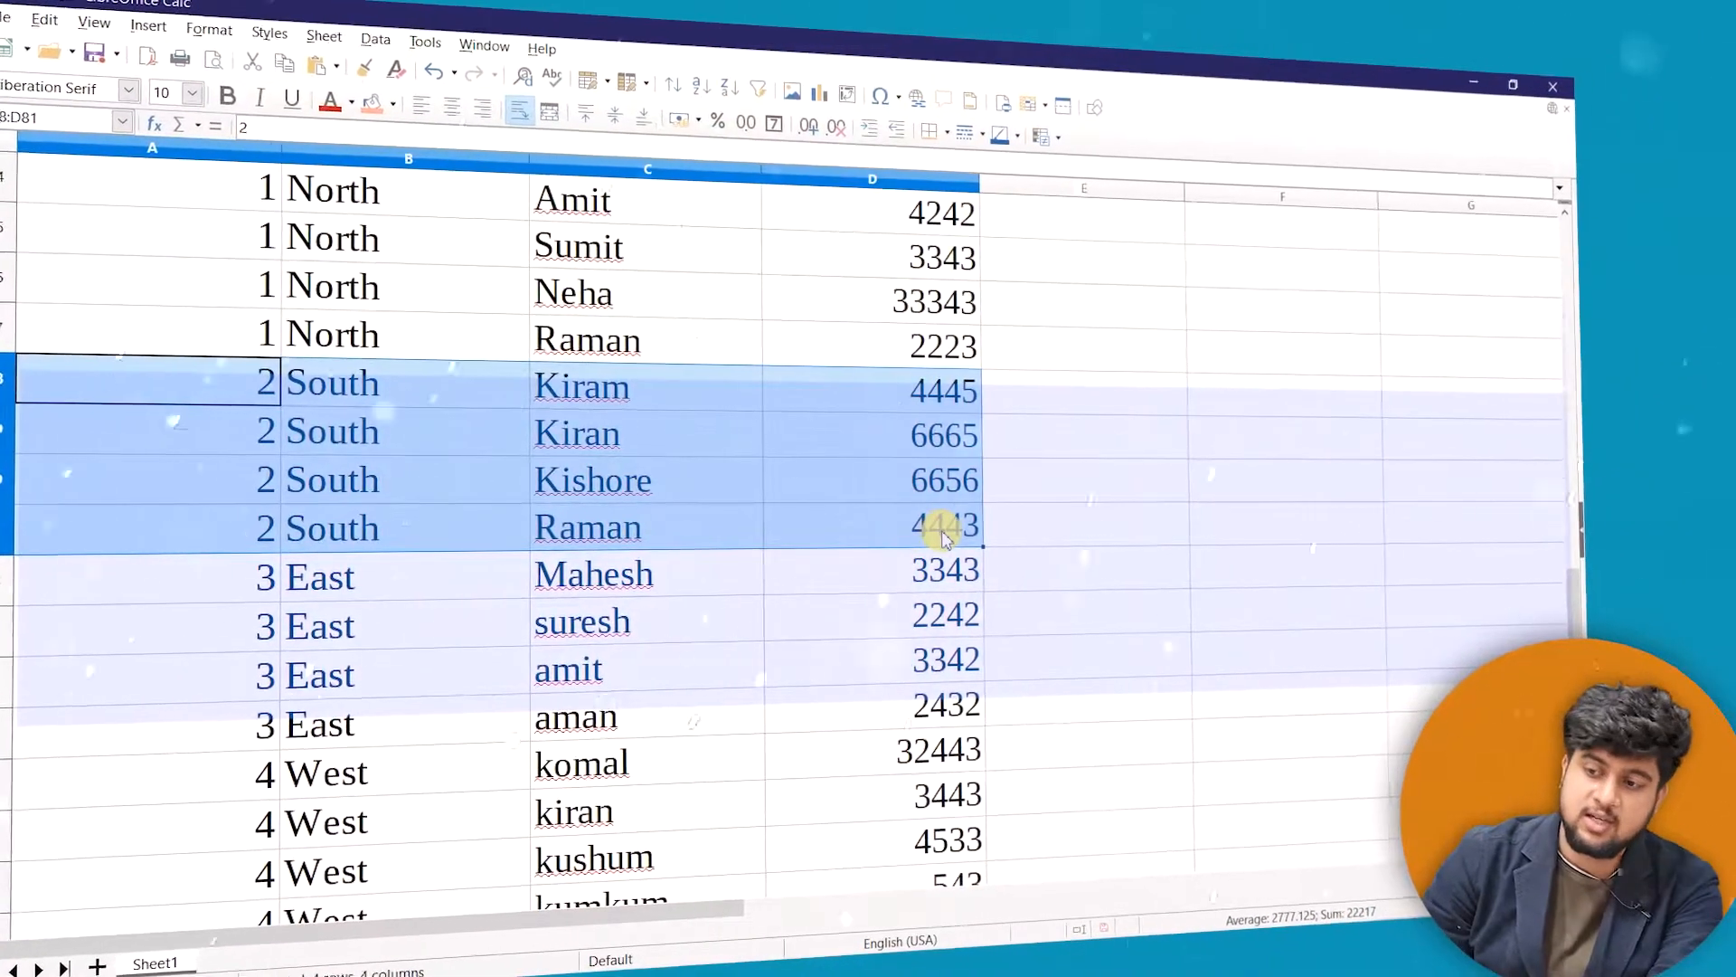
pyautogui.click(943, 535)
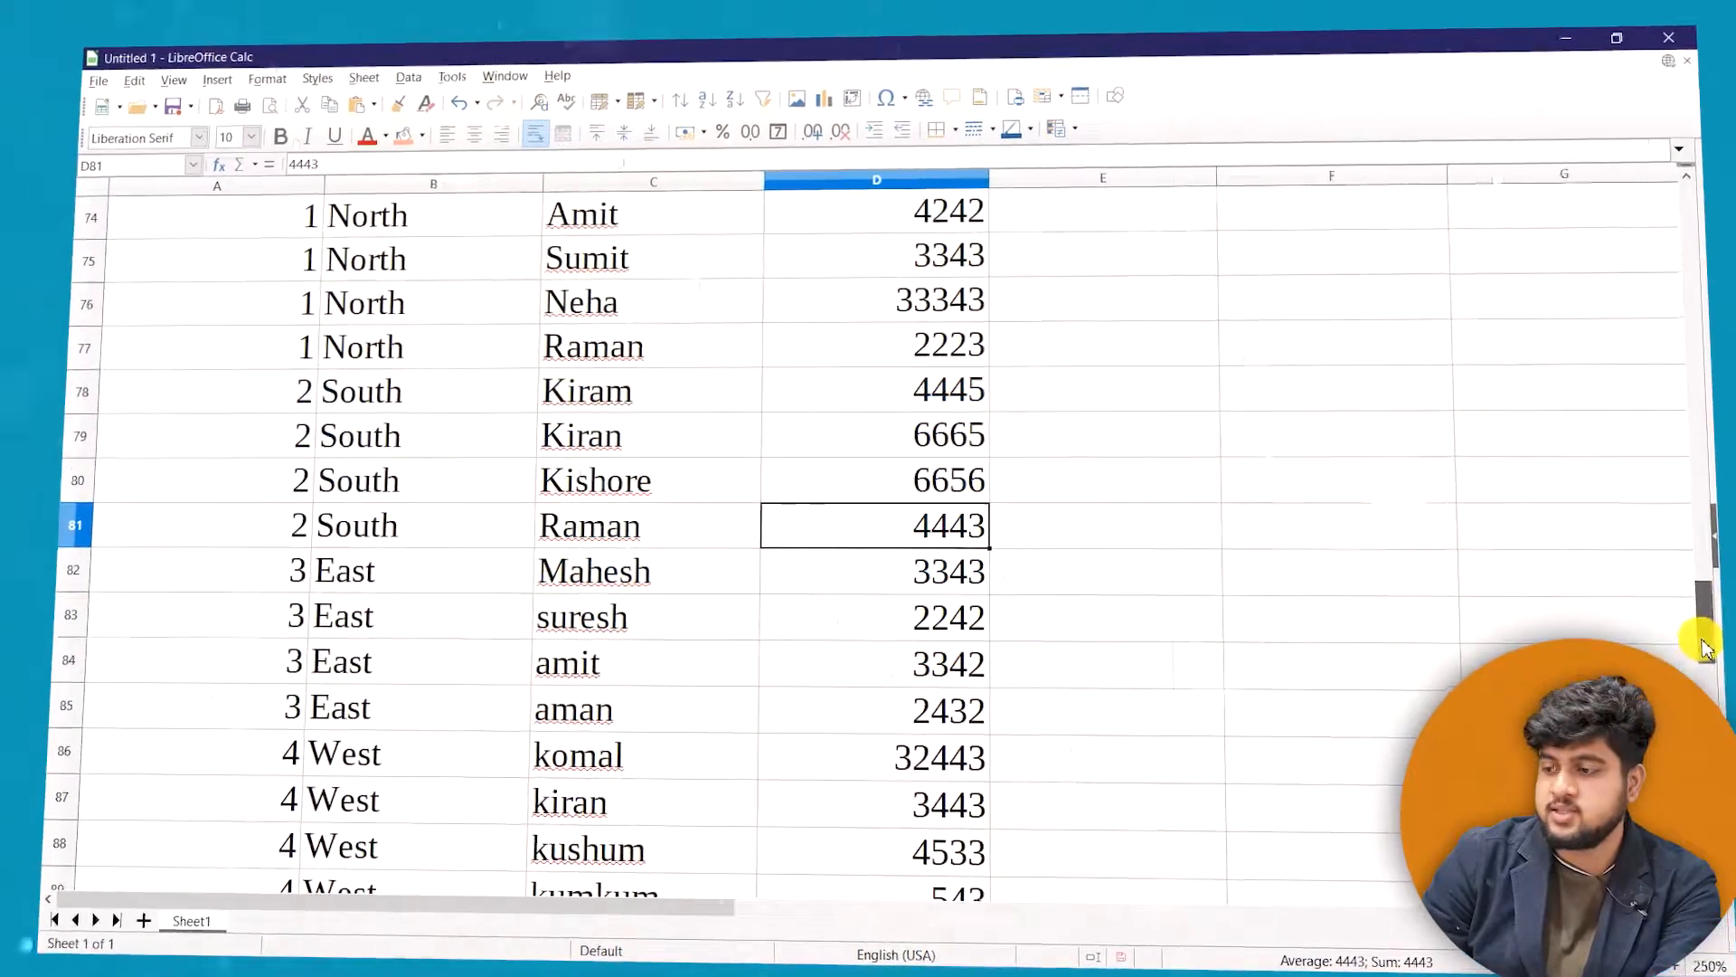
pyautogui.moveTo(1673, 644); pyautogui.dragTo(1674, 650)
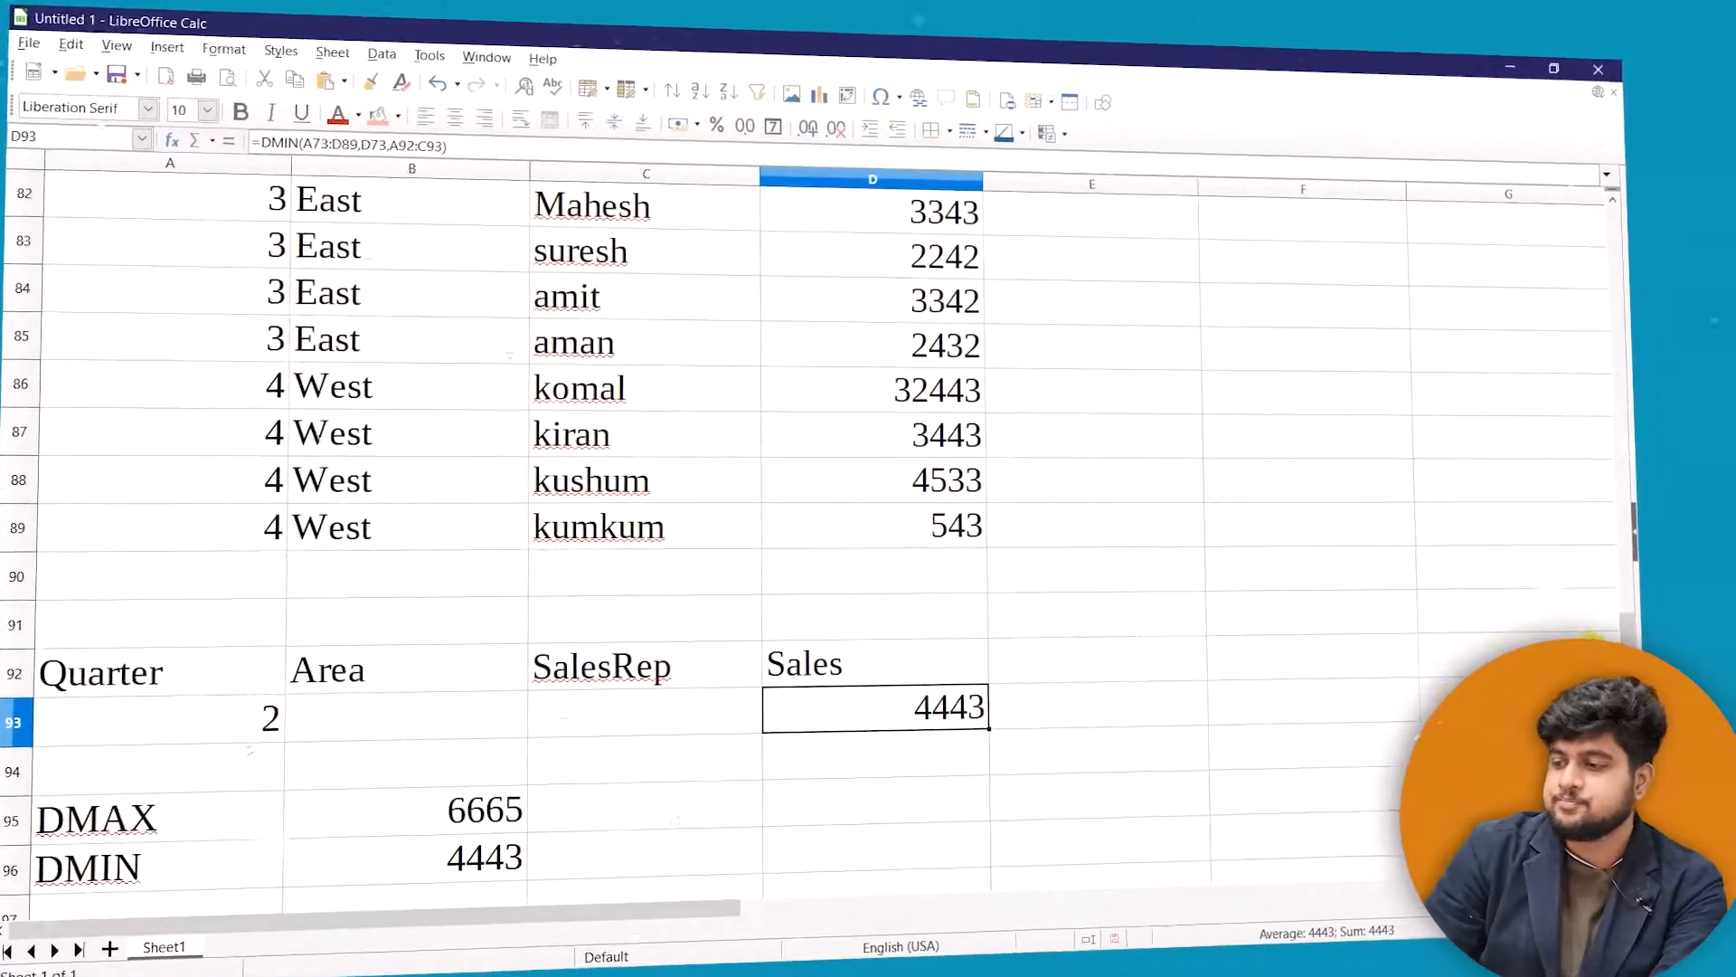
# Enter 3 as a second Quarter criterion in A94, below the quarter 2 criterion
pyautogui.click(164, 737)
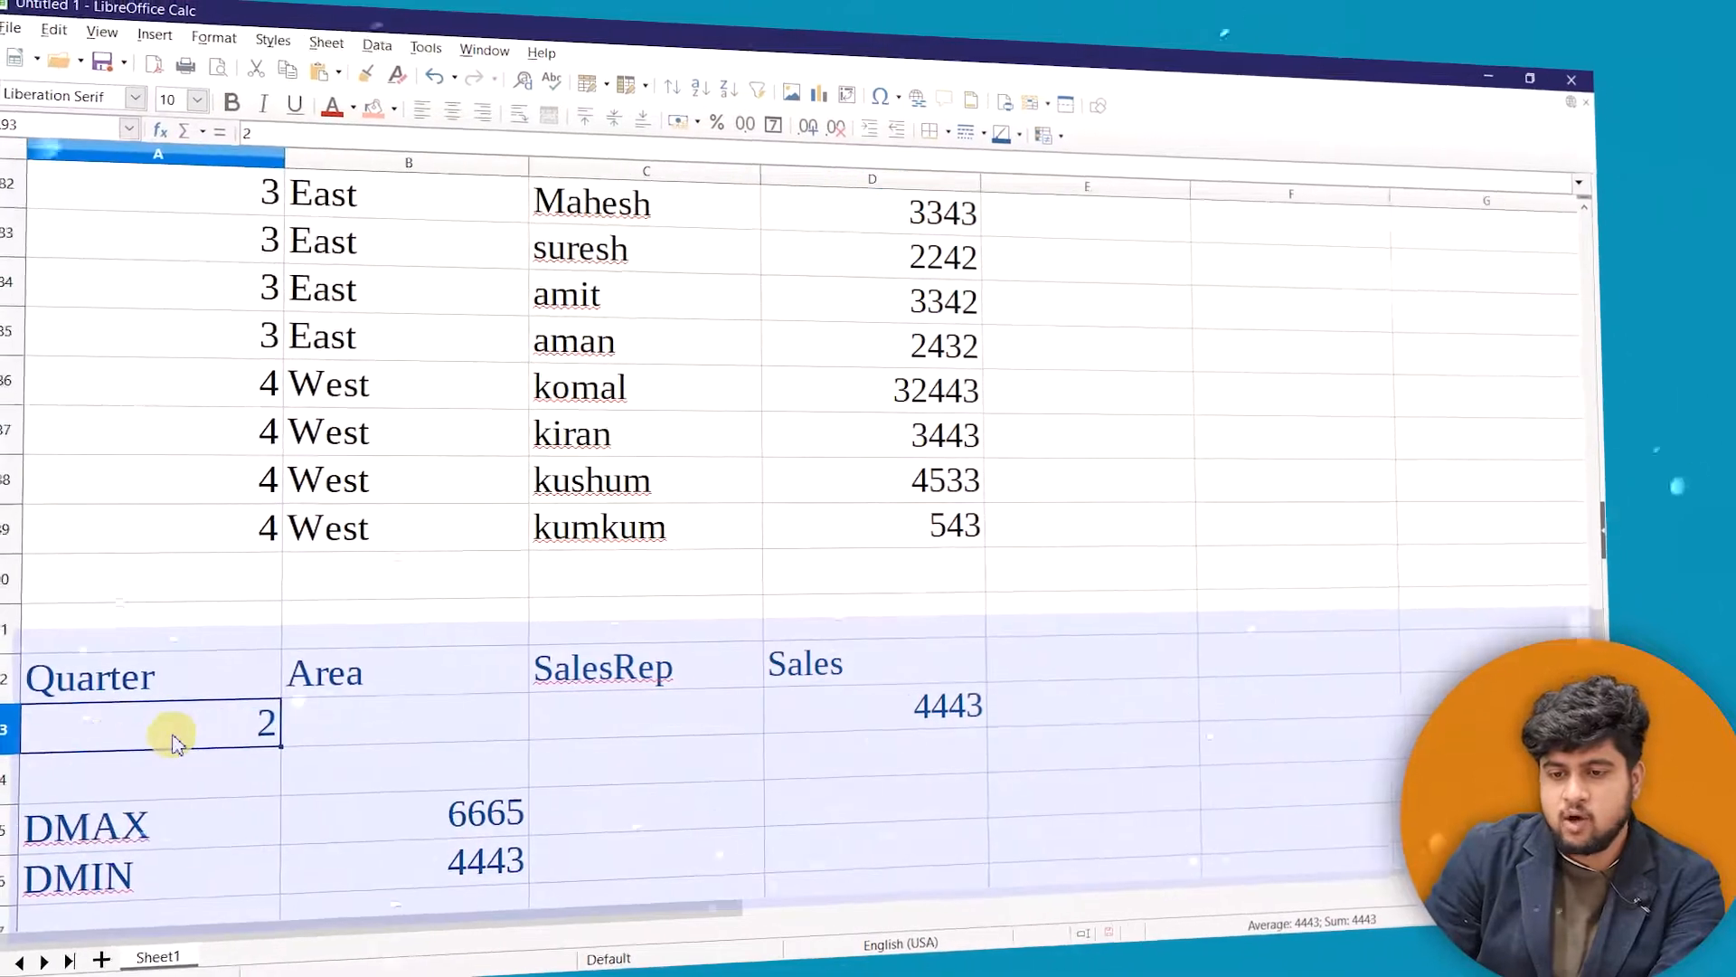
pyautogui.click(168, 774)
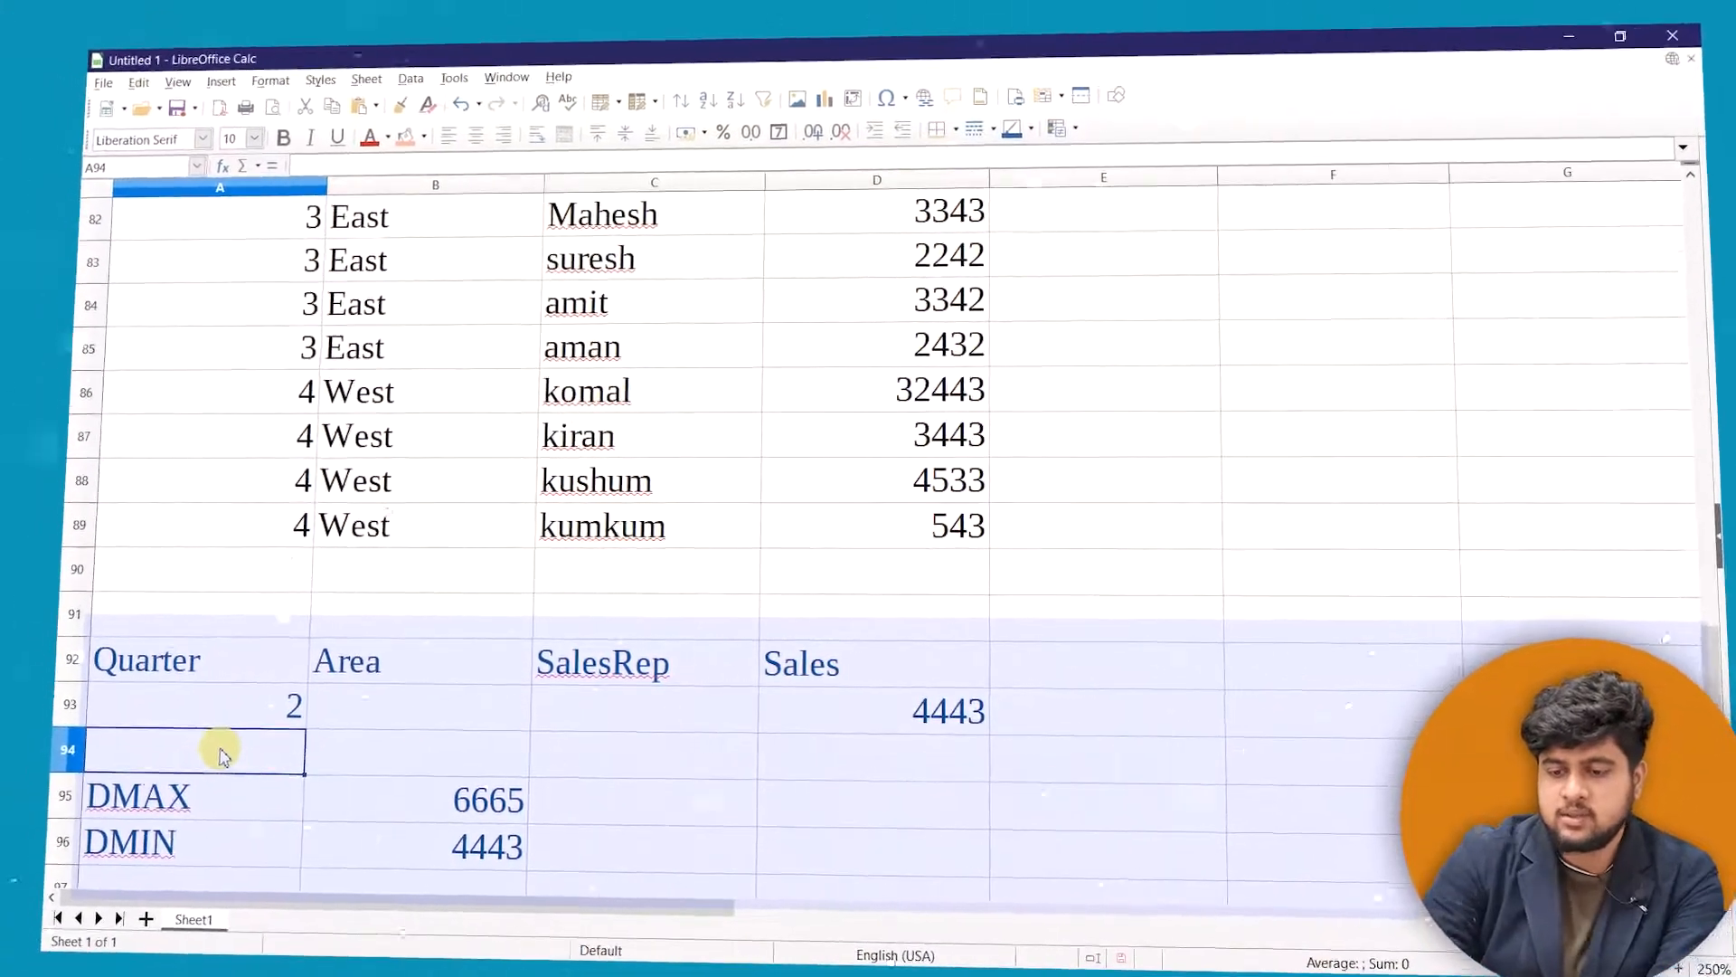
pyautogui.write('3')
pyautogui.press('Return')
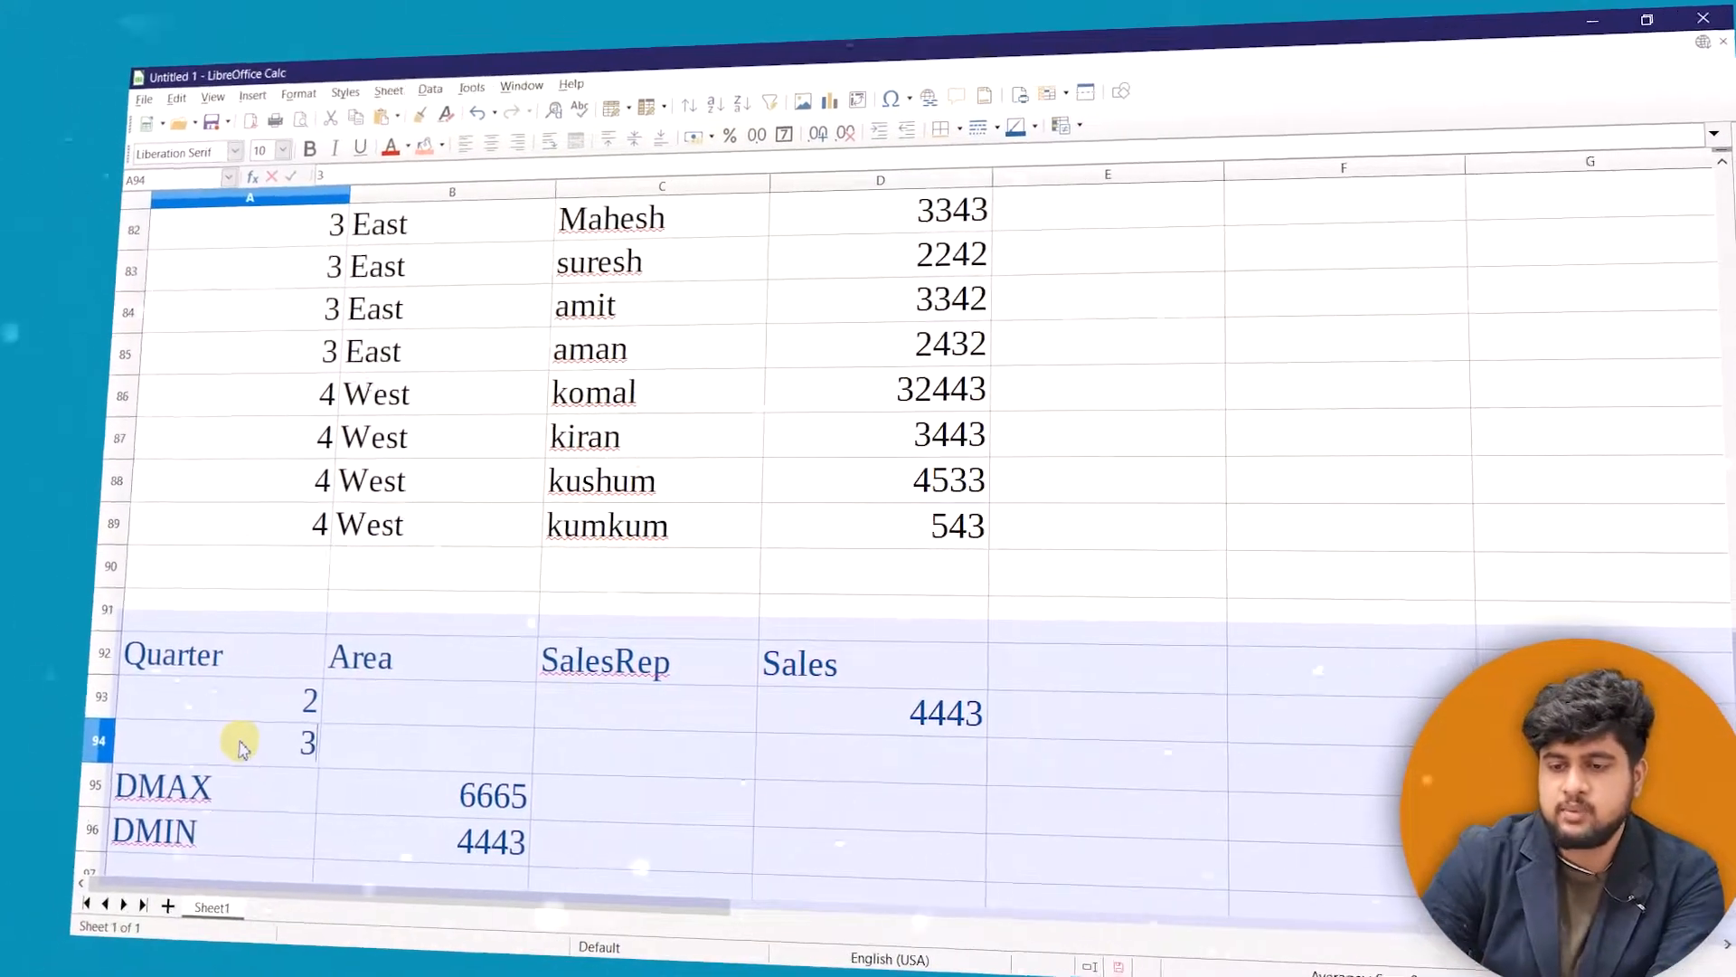
# Copy the DMIN formula from D93 down to D94 and correct its arguments to A73:D89, D73 and criteria range A92:C94
pyautogui.click(949, 715)
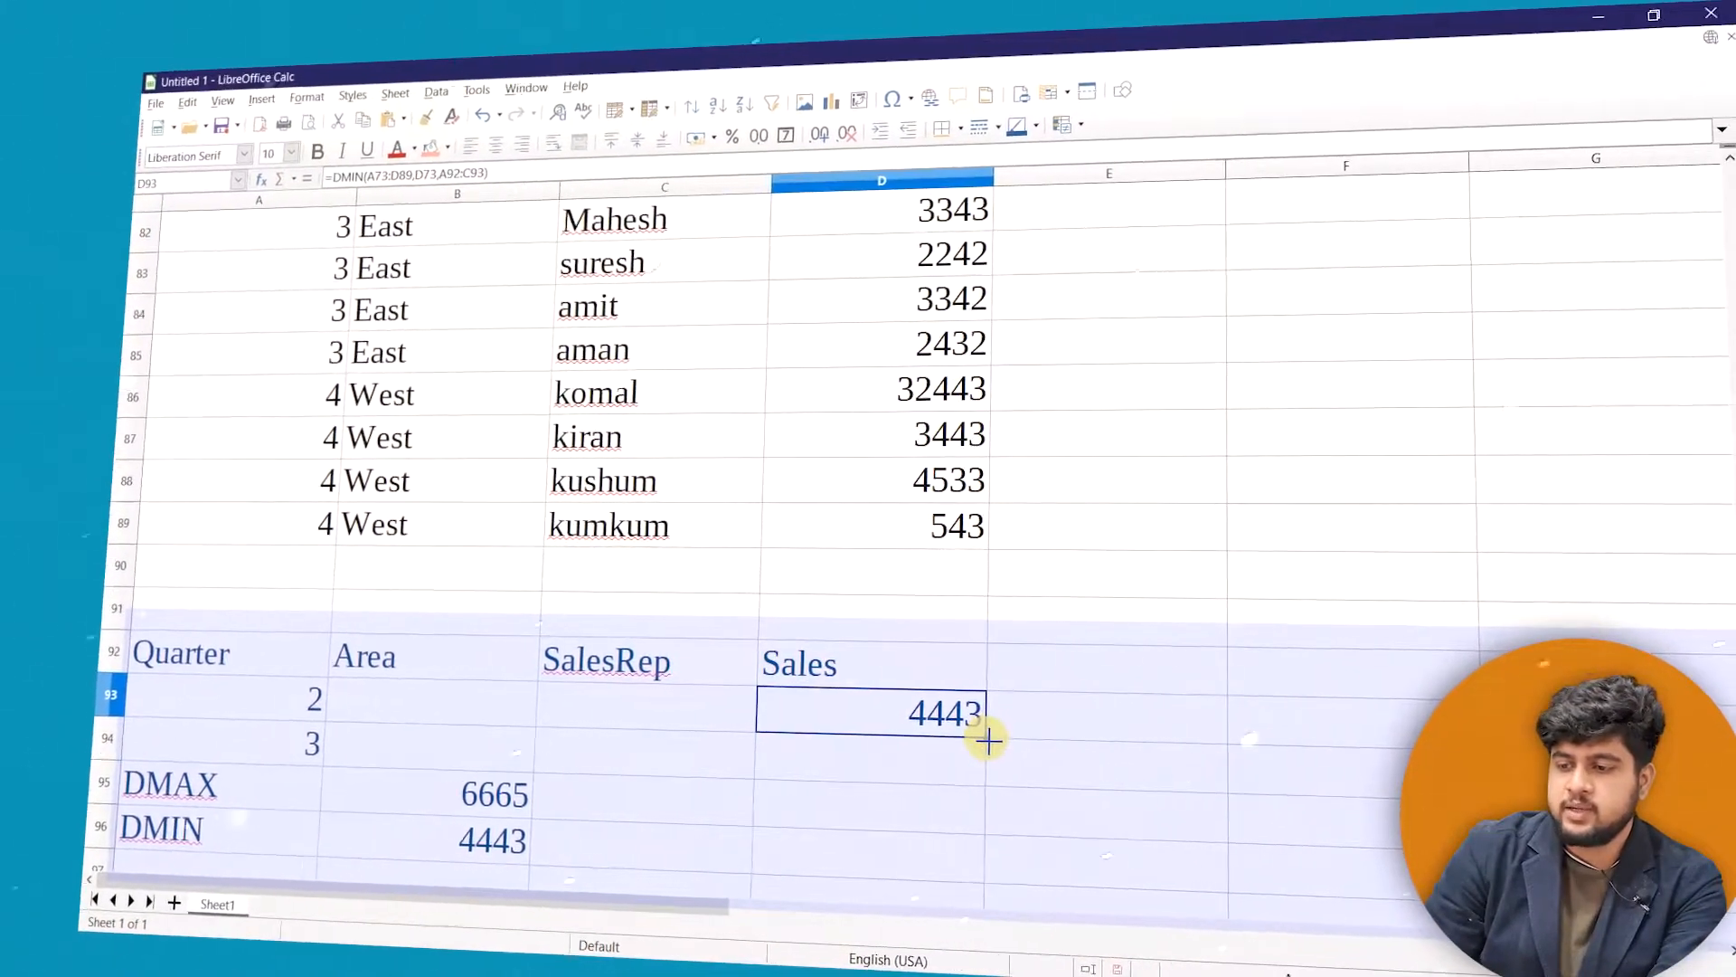
pyautogui.moveTo(983, 734); pyautogui.dragTo(992, 769)
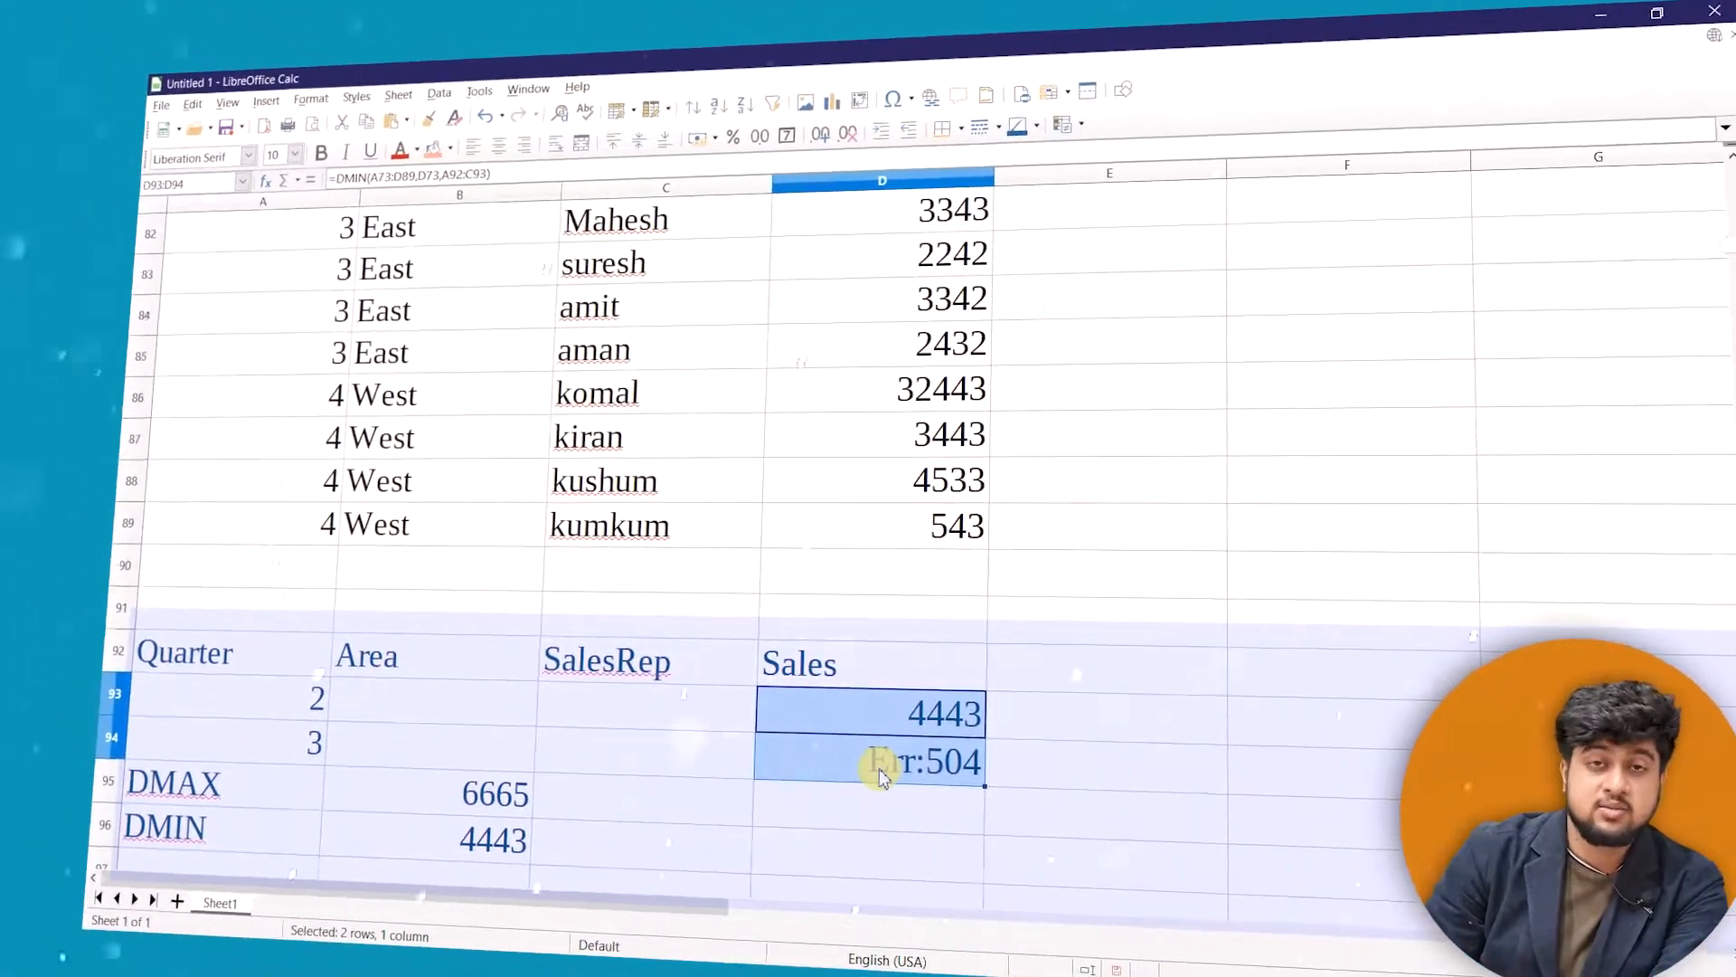
pyautogui.doubleClick(914, 759)
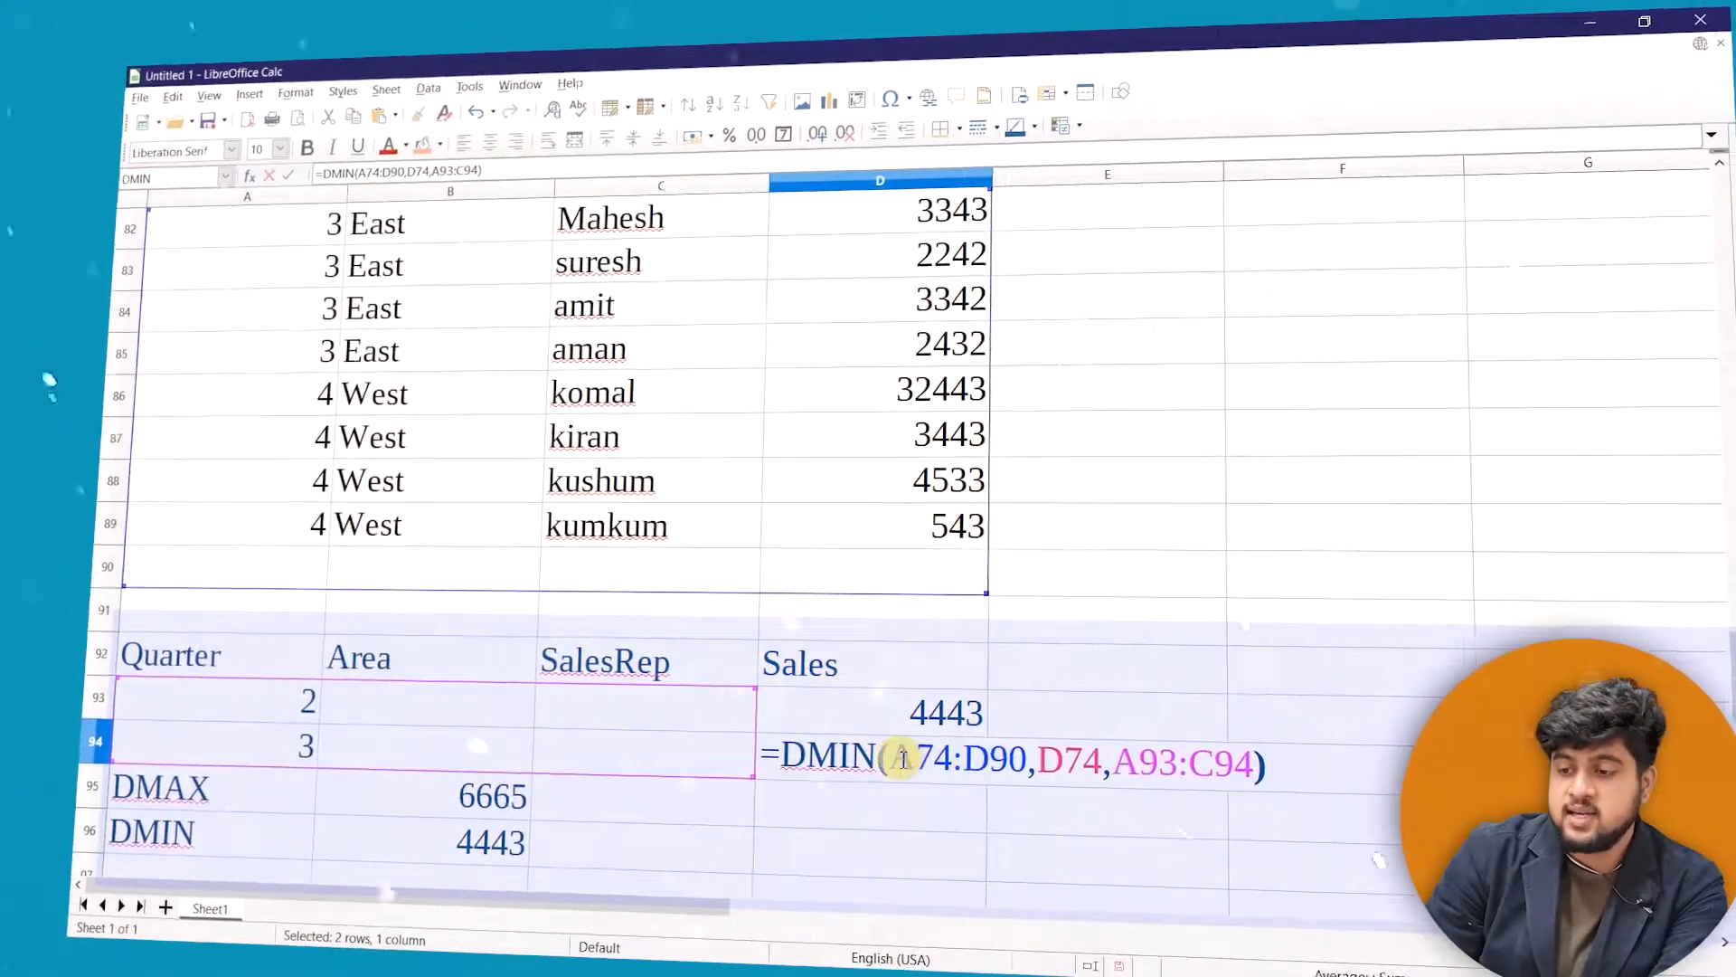
pyautogui.moveTo(904, 753); pyautogui.dragTo(1018, 746)
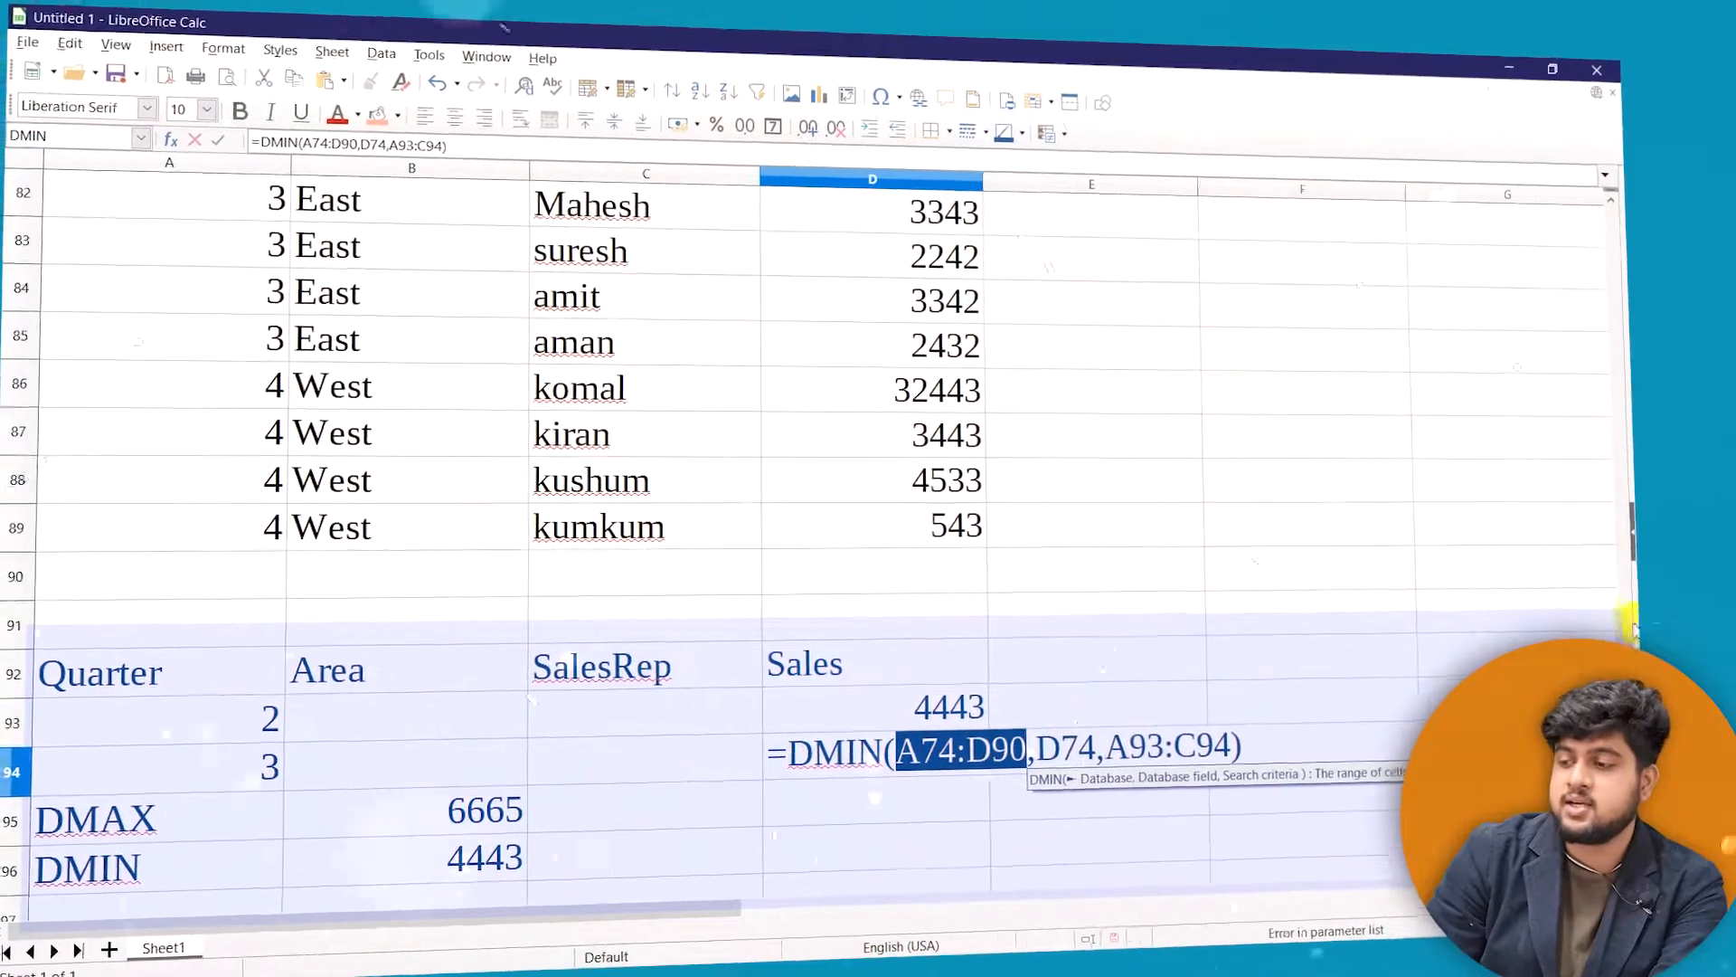
pyautogui.moveTo(1596, 535); pyautogui.dragTo(1596, 524)
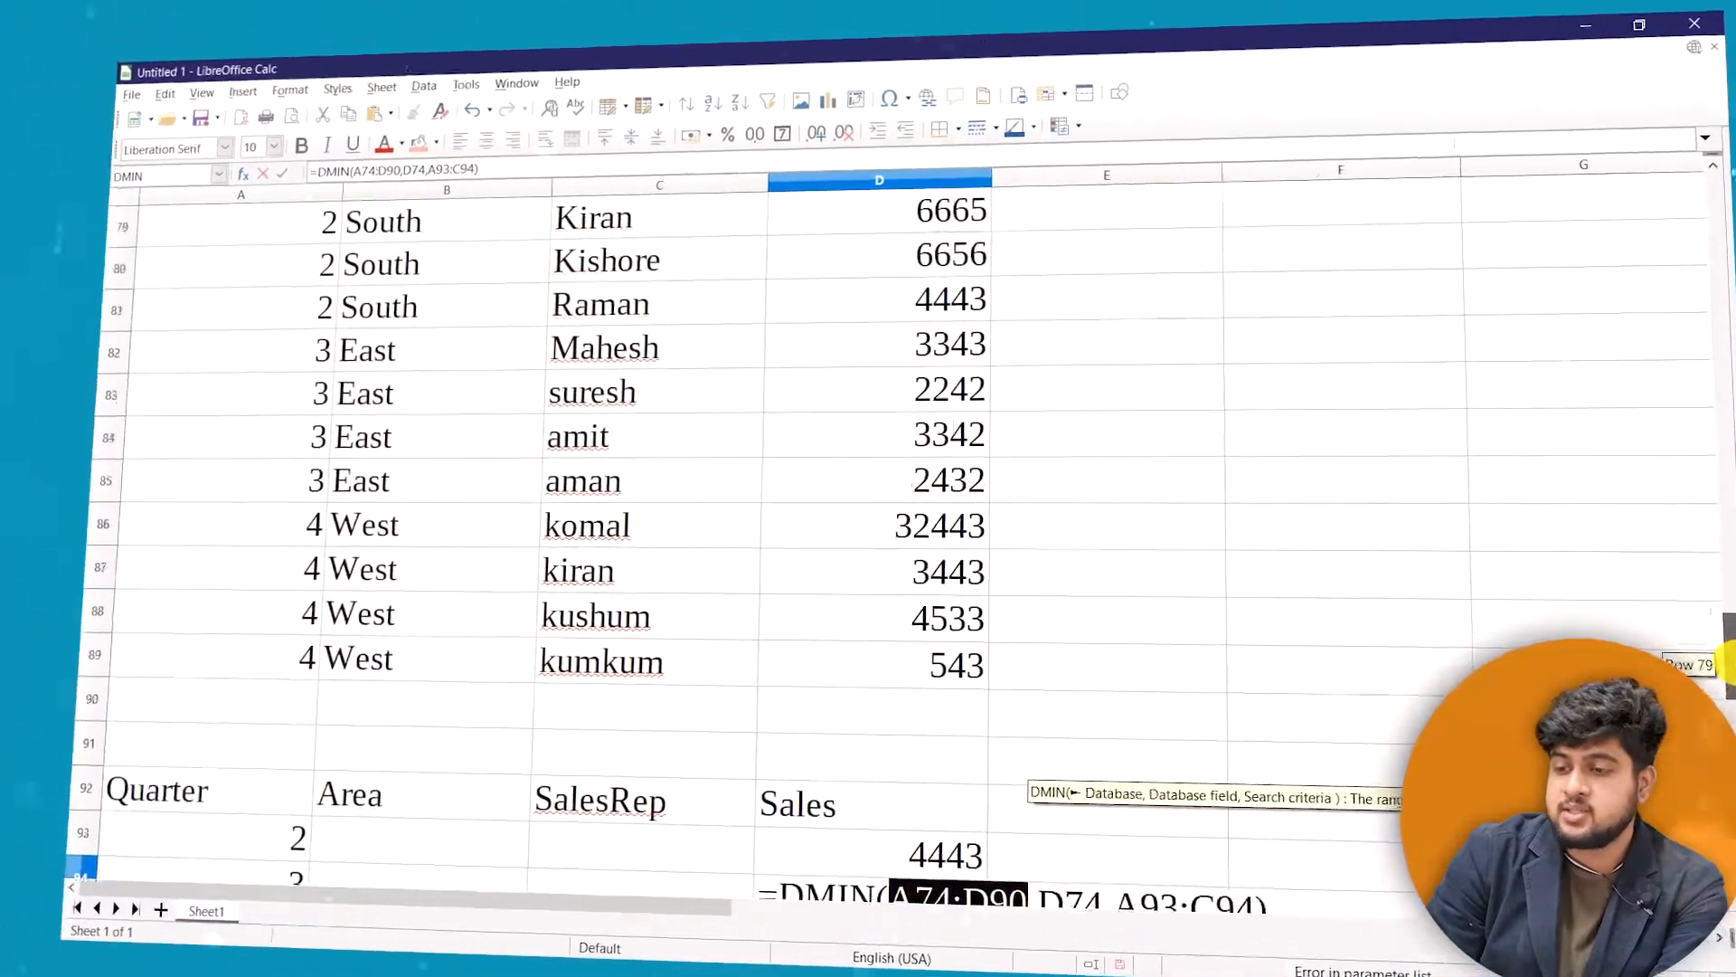
pyautogui.moveTo(1729, 664); pyautogui.dragTo(1729, 626)
pyautogui.moveTo(195, 398); pyautogui.dragTo(844, 786)
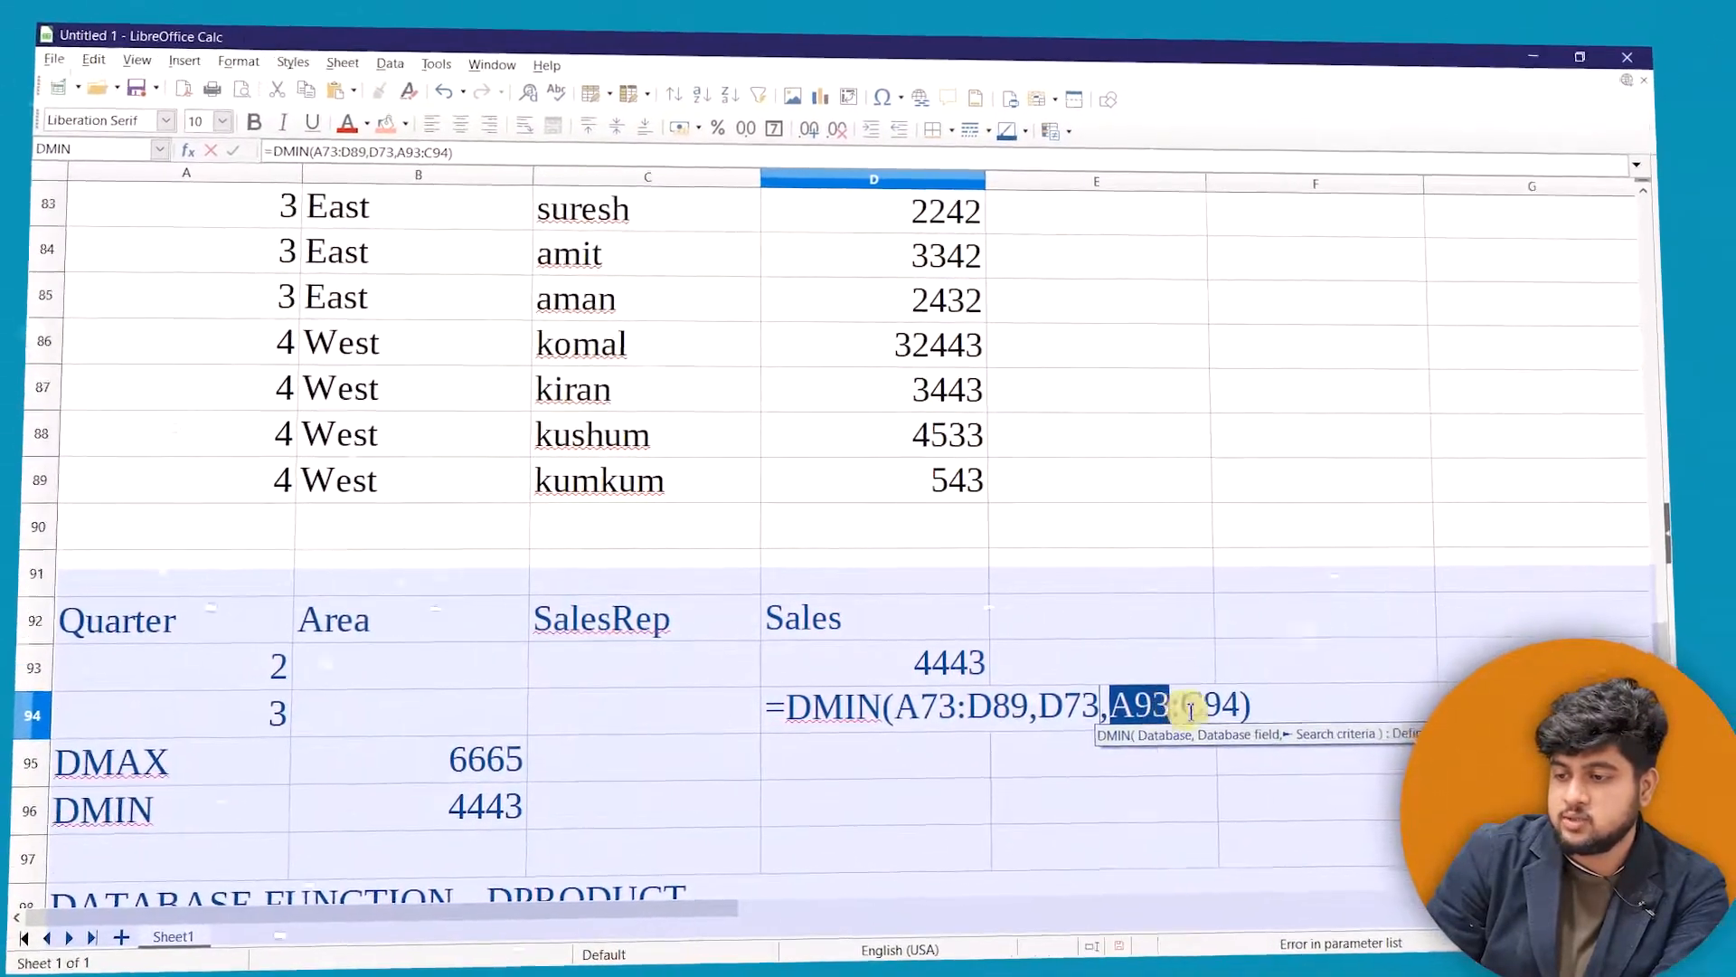
pyautogui.moveTo(77, 647); pyautogui.dragTo(651, 723)
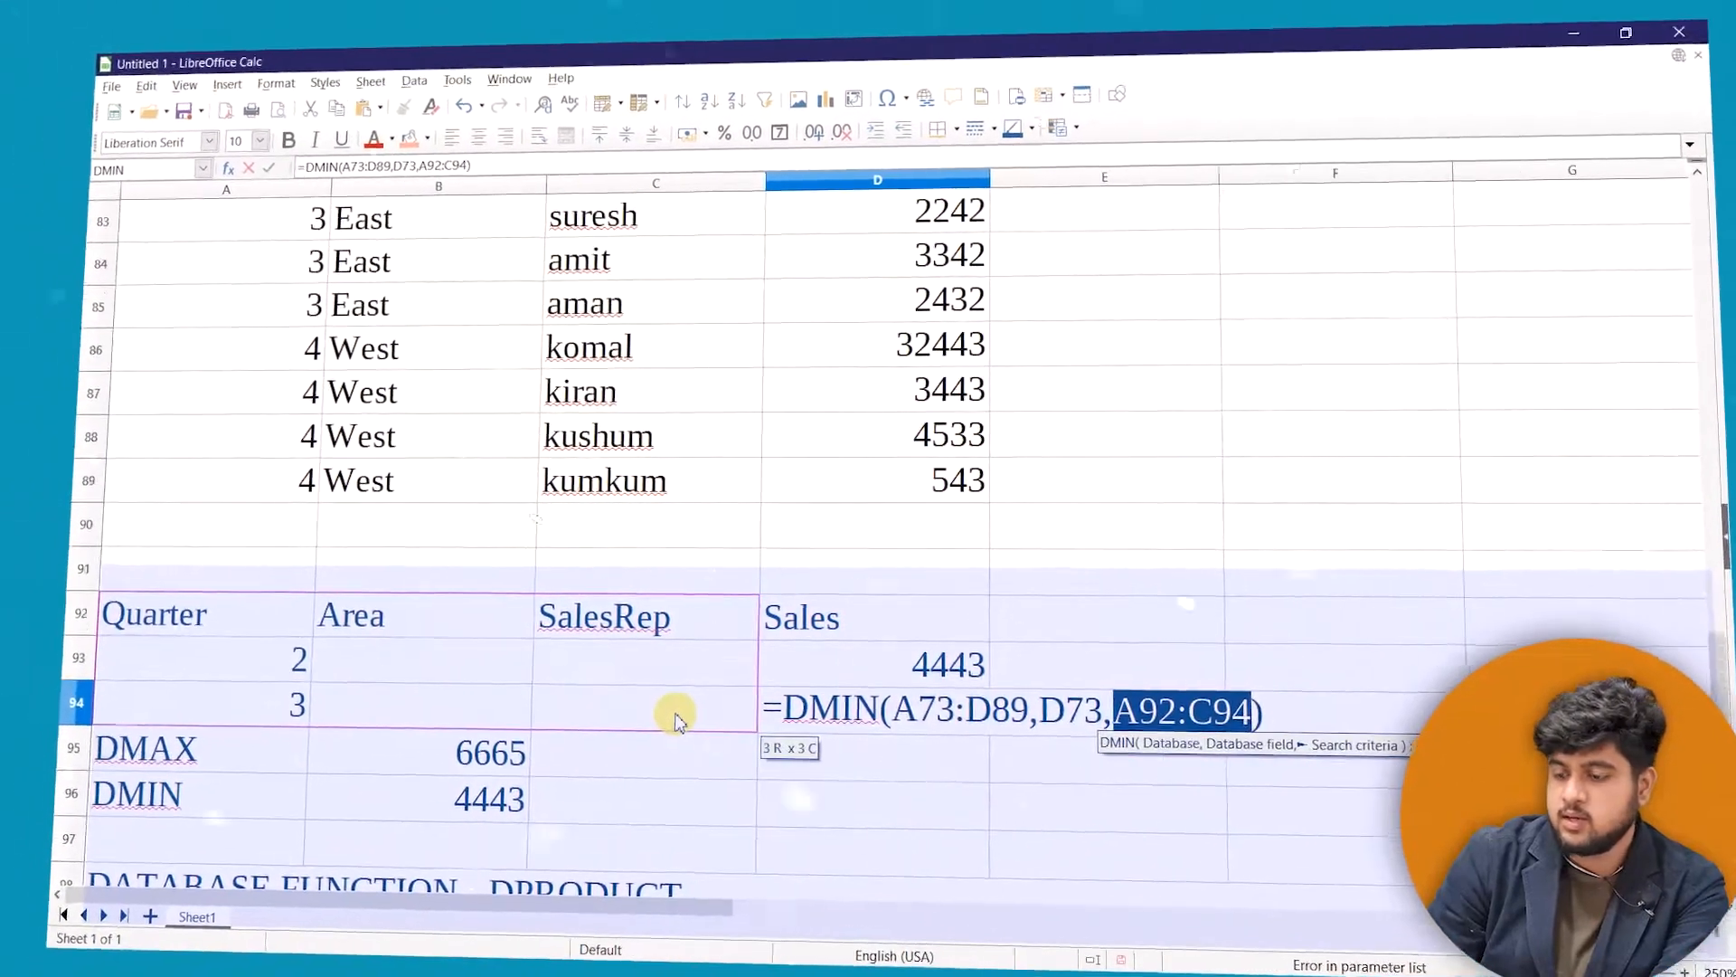
pyautogui.press('Return')
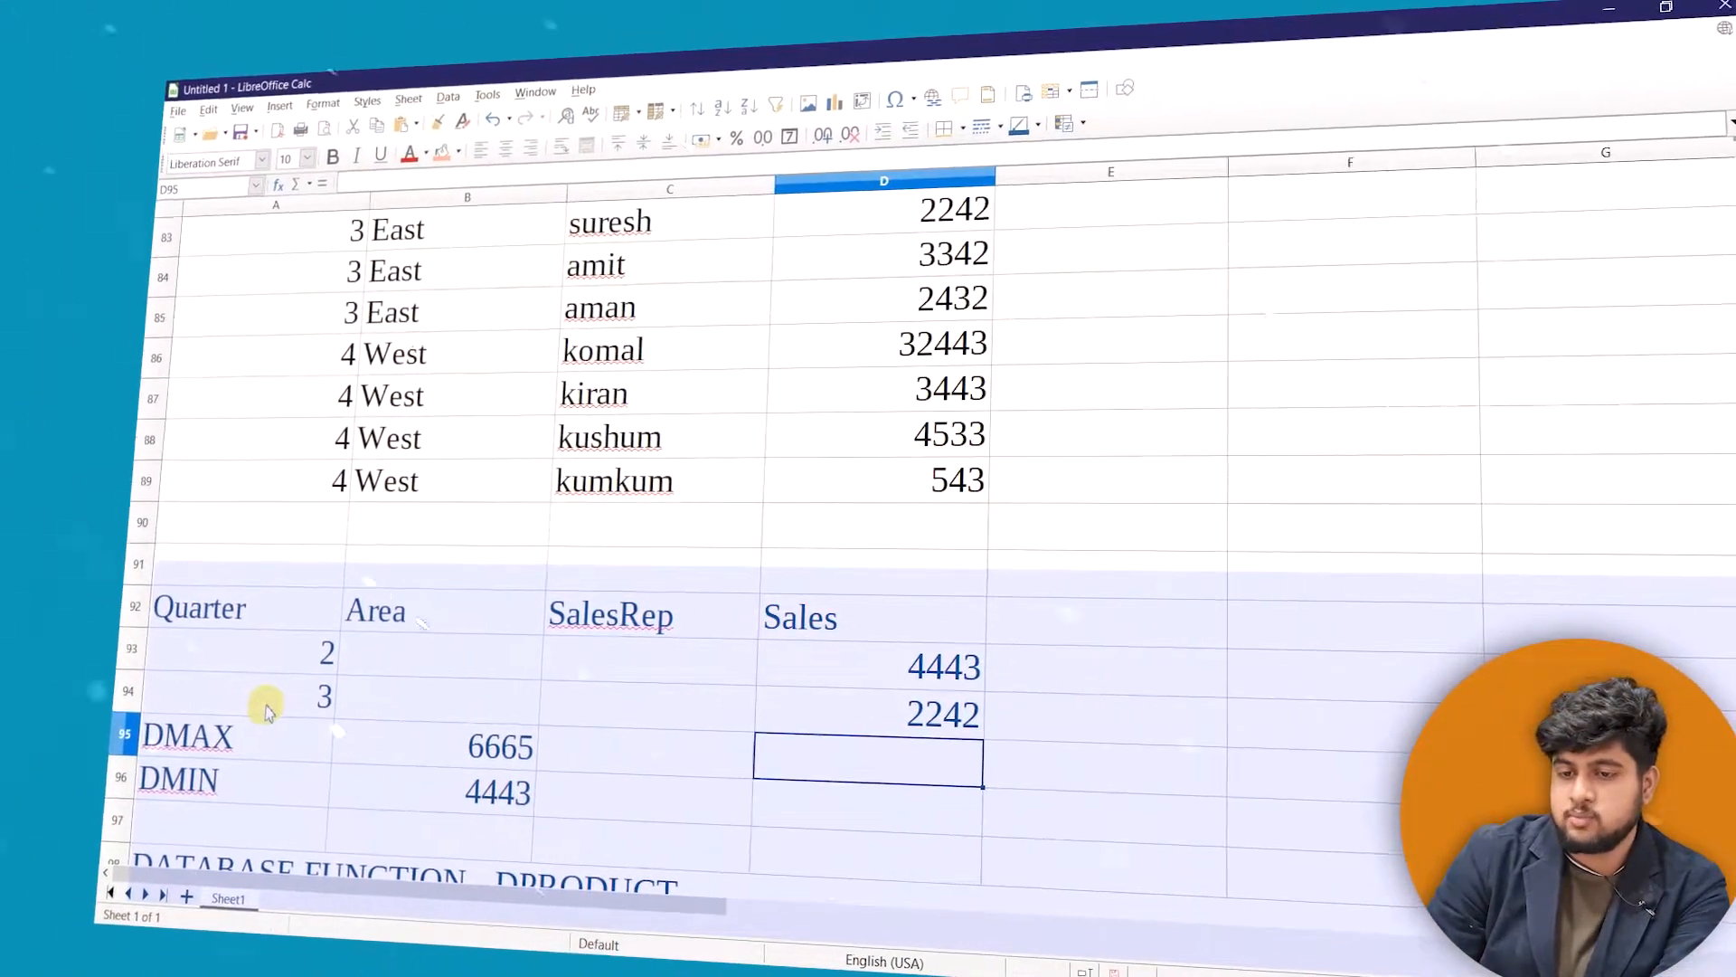
# Compare the DMIN result in D94 with the Sales values of the quarter 3 rows
pyautogui.click(266, 707)
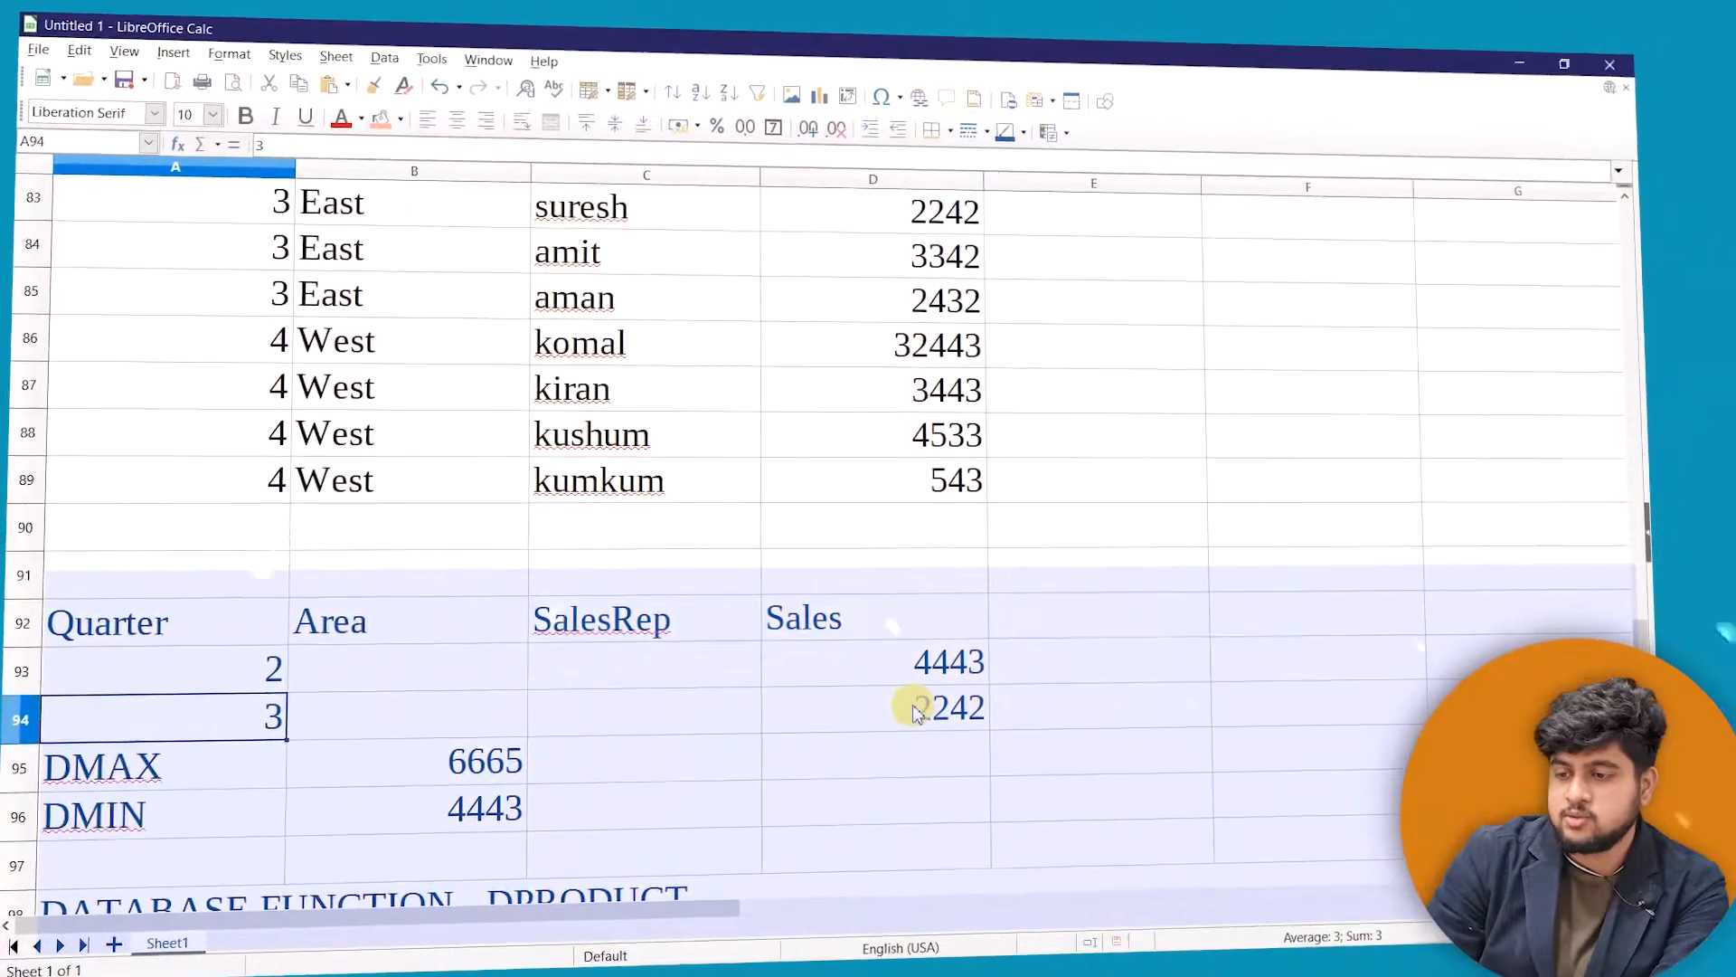
pyautogui.click(915, 711)
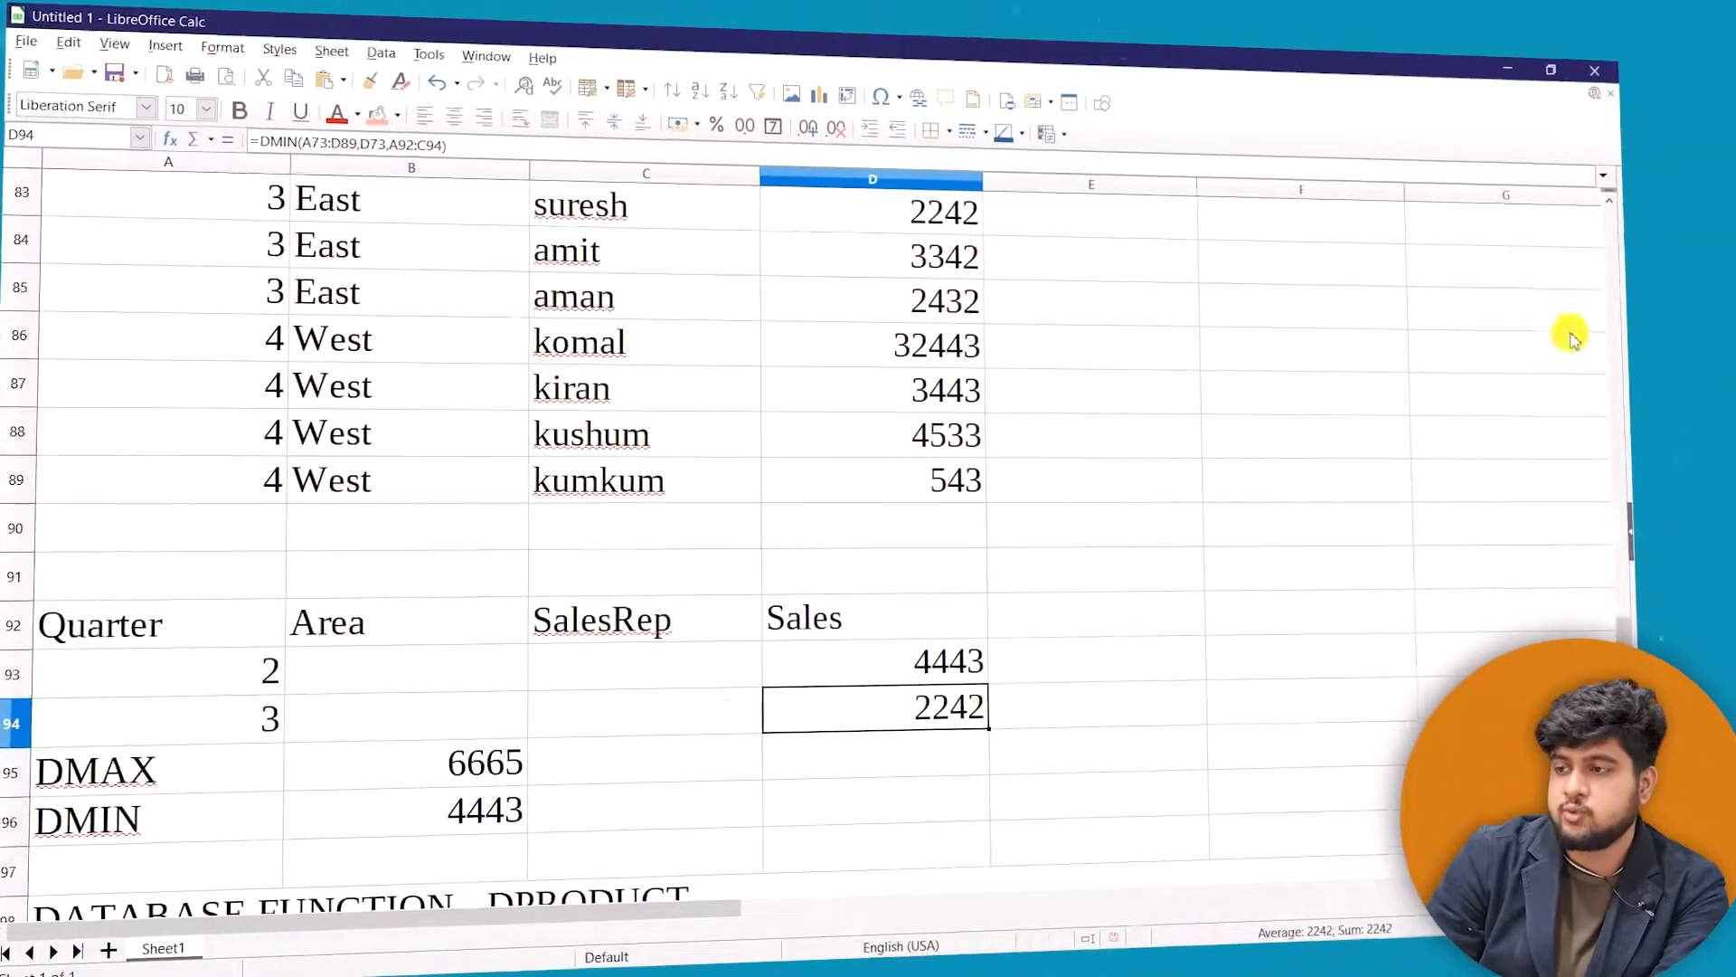
pyautogui.click(1611, 200)
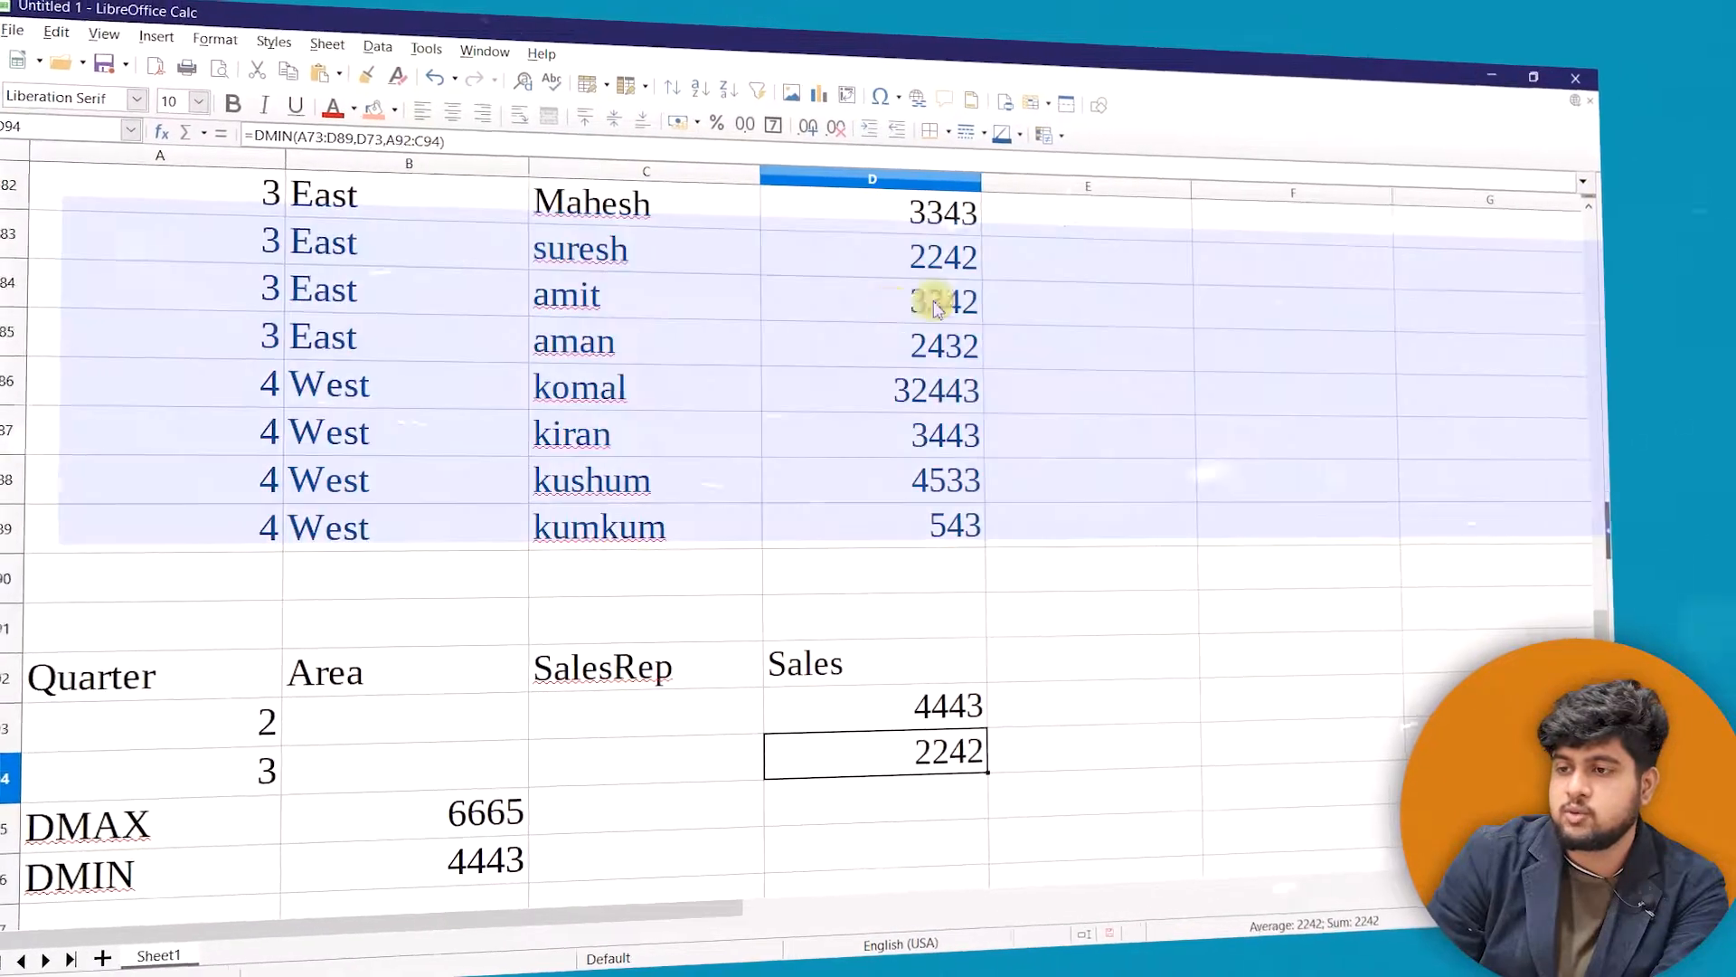
pyautogui.click(904, 257)
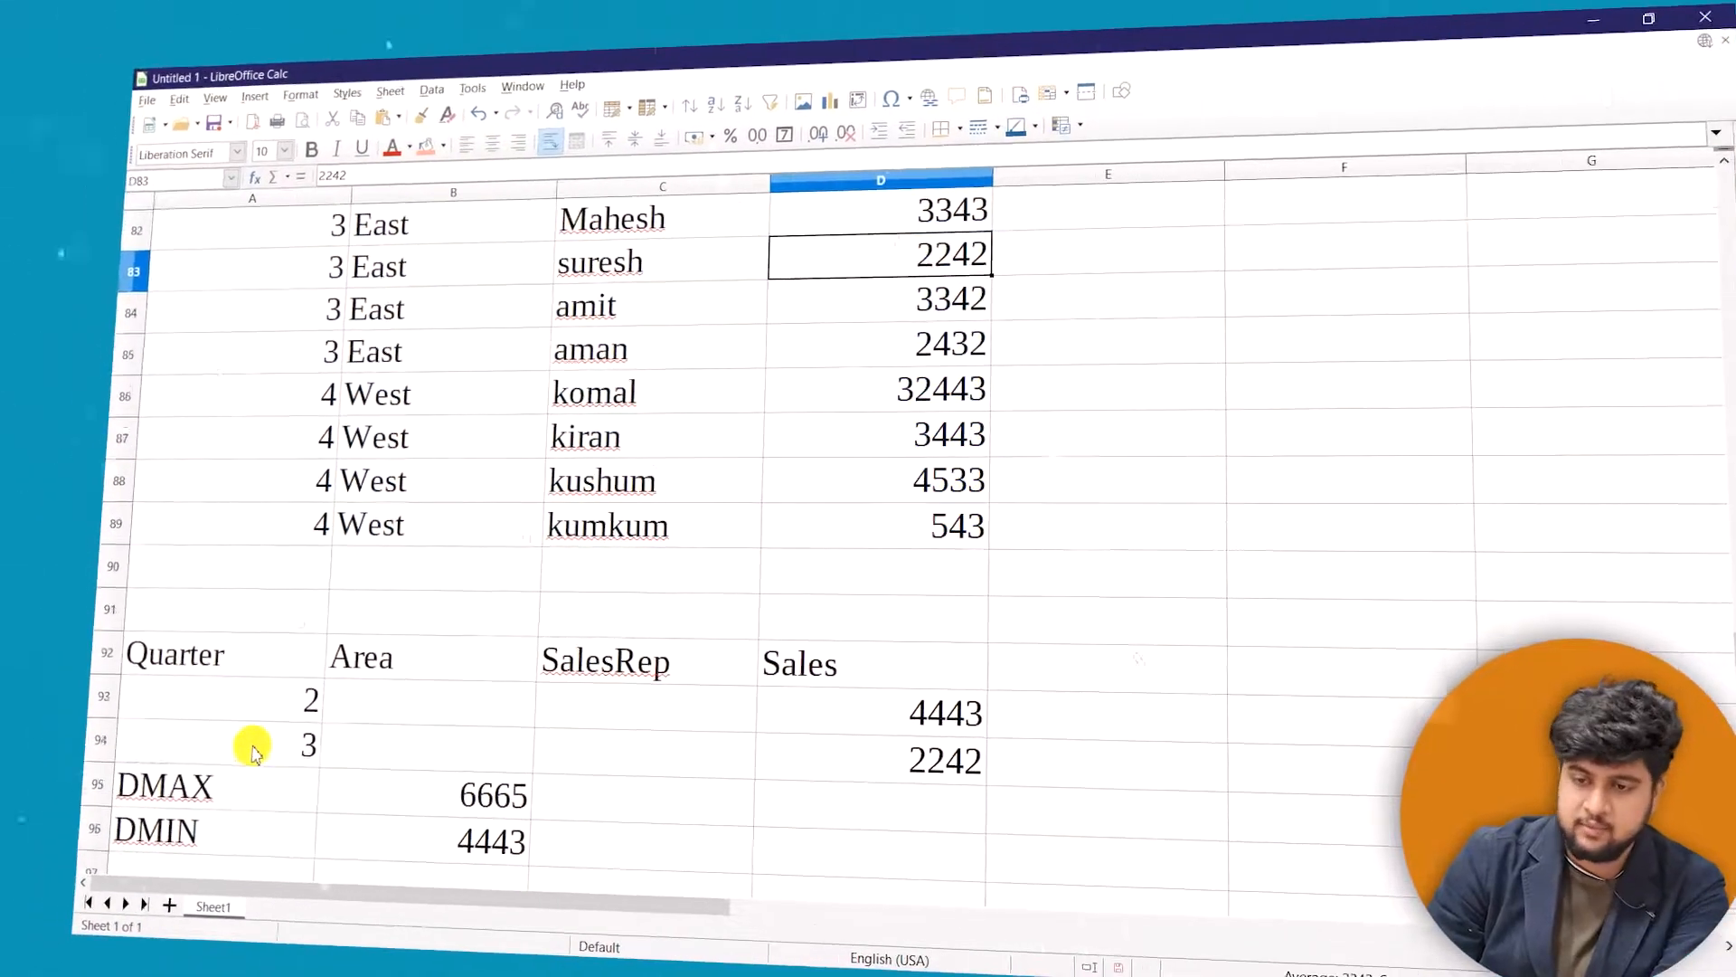
# Change the second Quarter criterion in A94 to 4 and check the DMIN result against the quarter 4 Sales values
pyautogui.click(250, 747)
pyautogui.write('4')
pyautogui.press('Return')
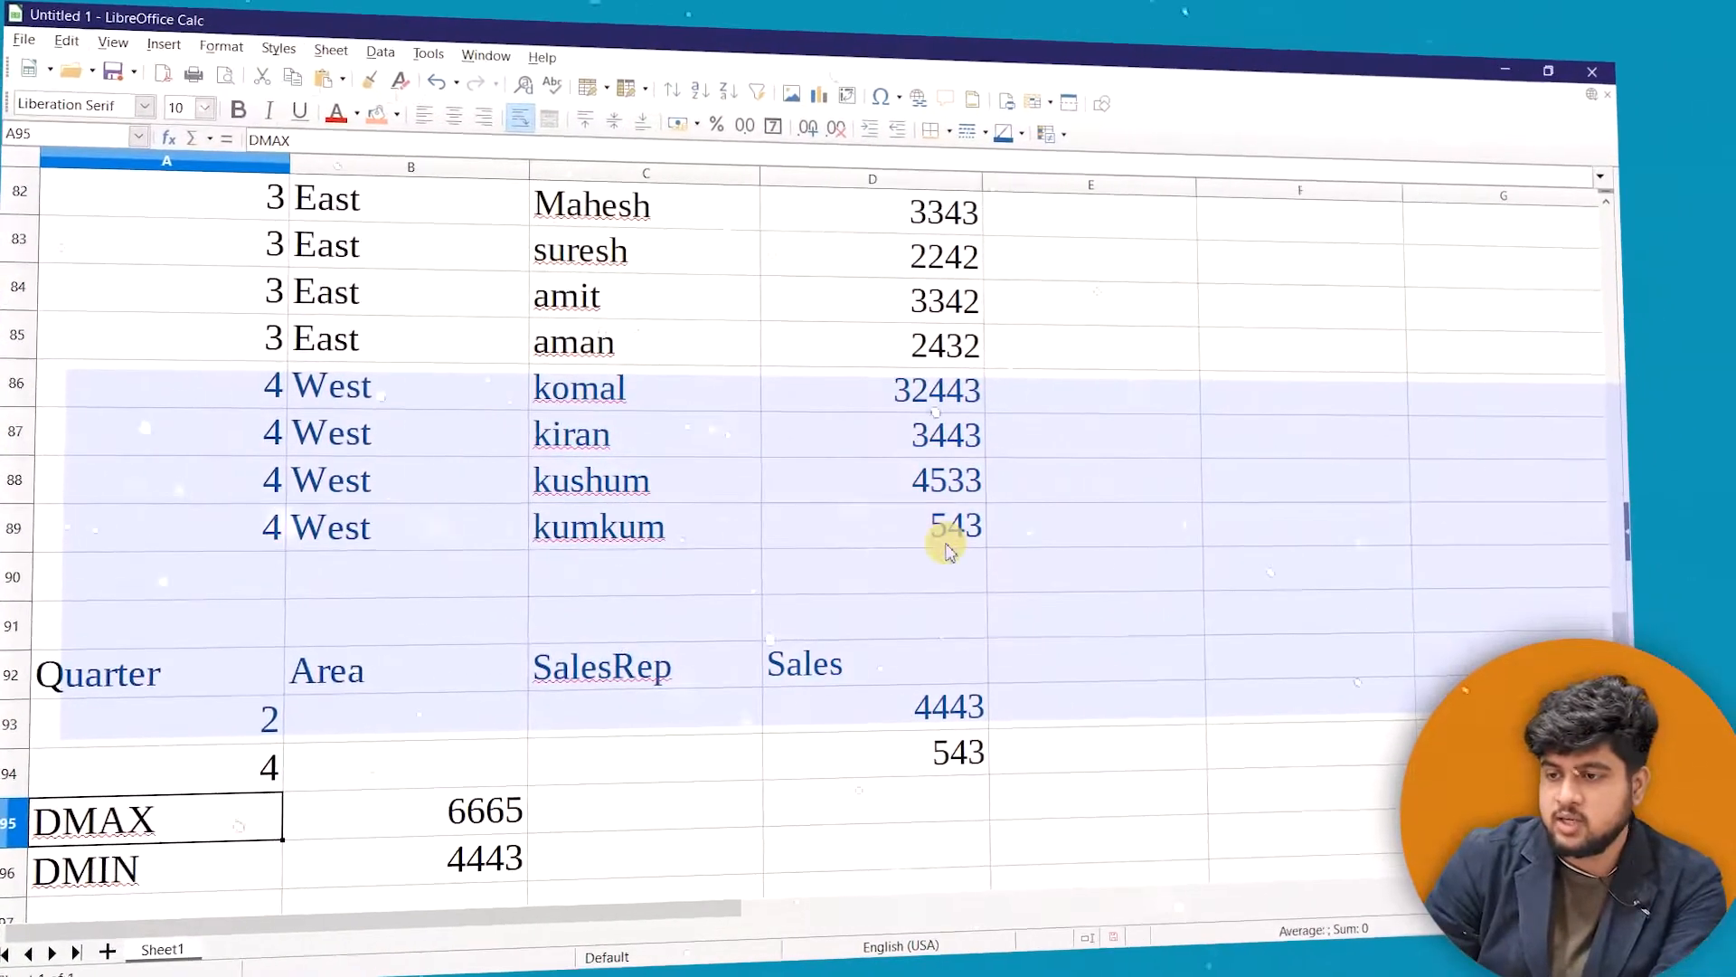
pyautogui.click(946, 545)
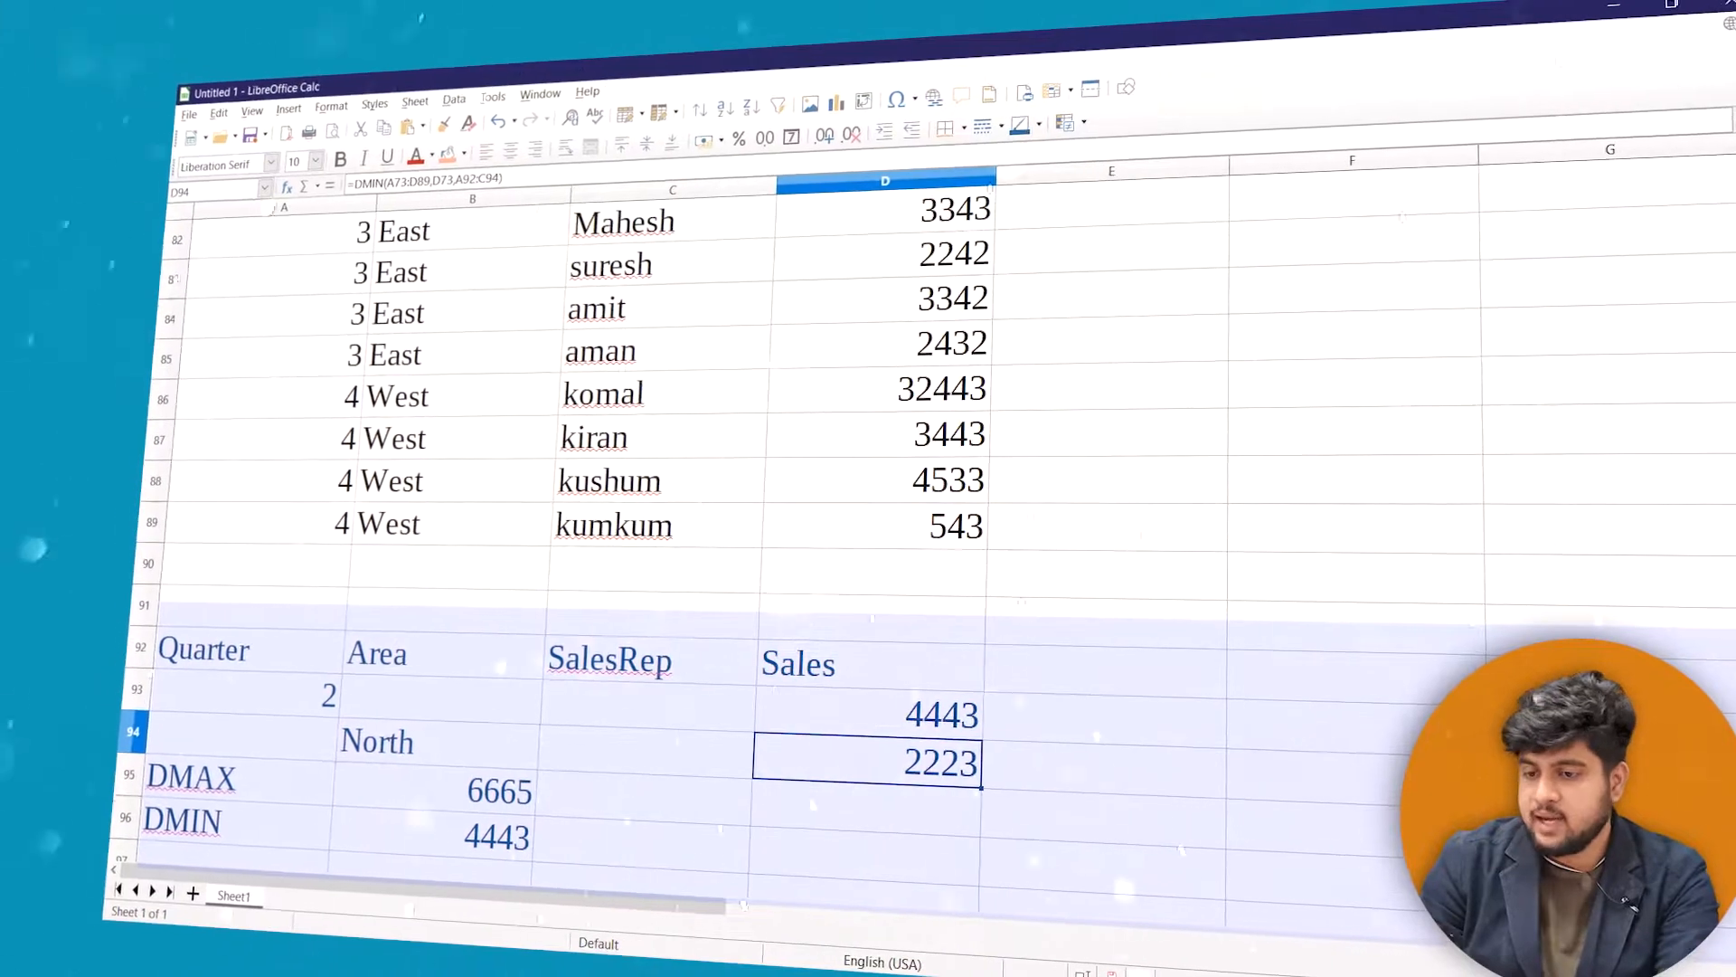
# Clear the Gender and Subject criteria and the old result in B52:D52 below the DCOUNT table
pyautogui.moveTo(1685, 604); pyautogui.dragTo(1686, 546)
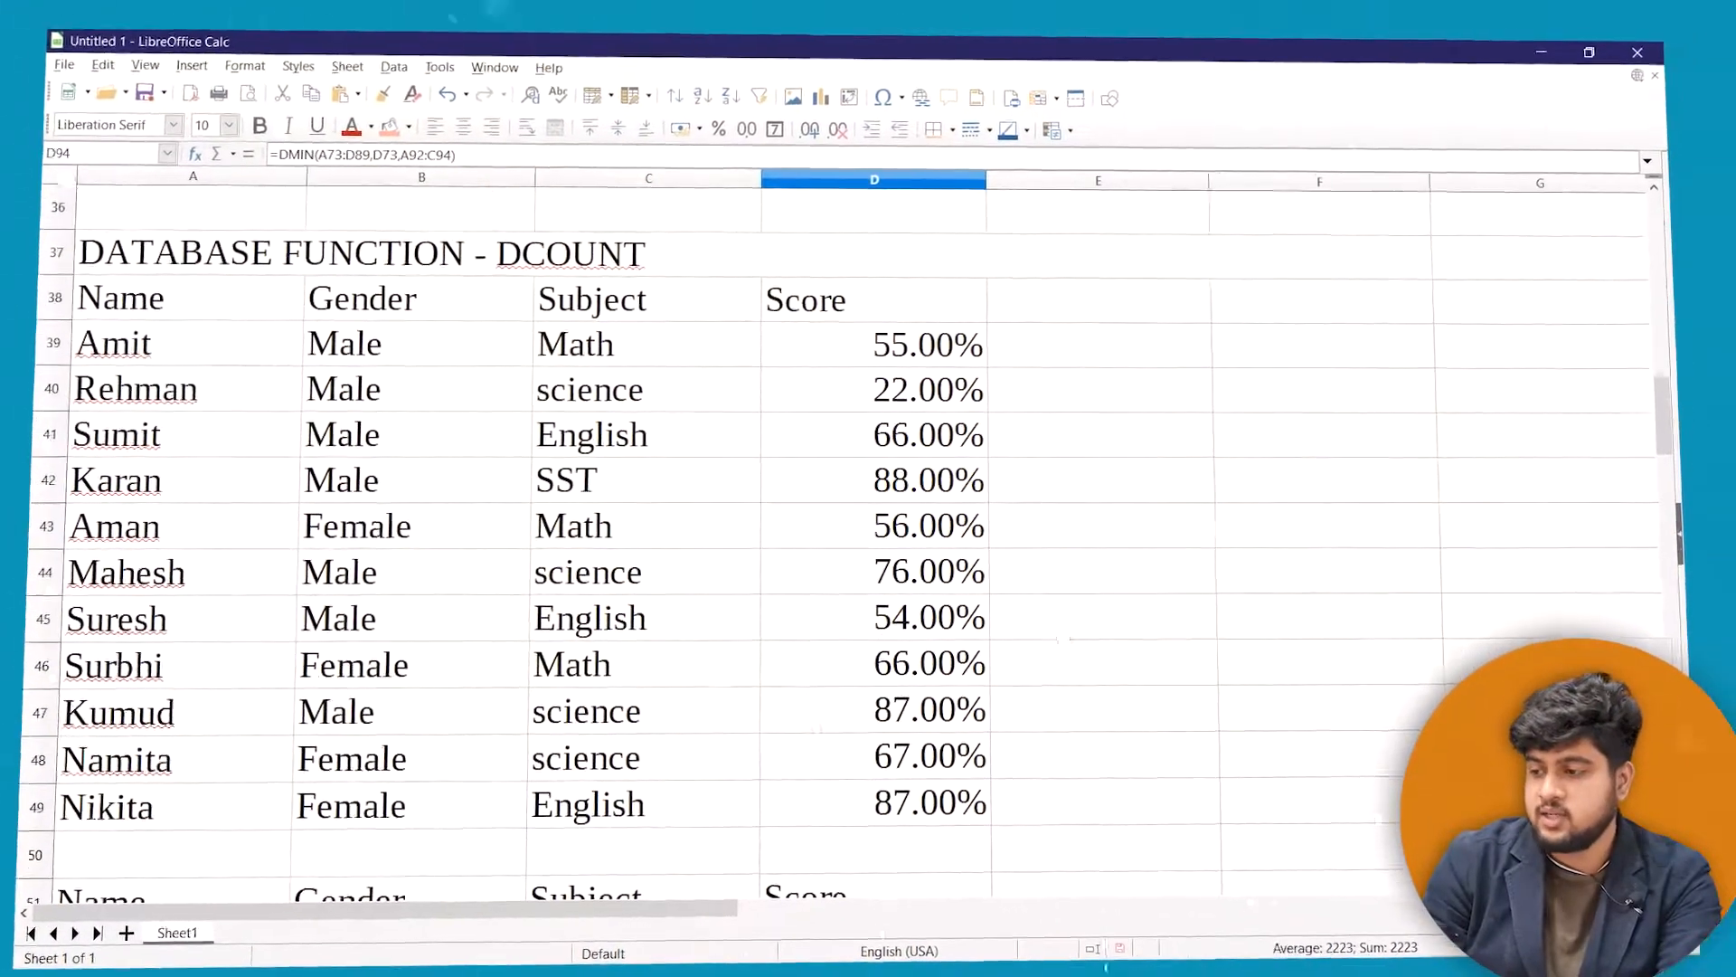
pyautogui.scroll(-1, 1528, 550)
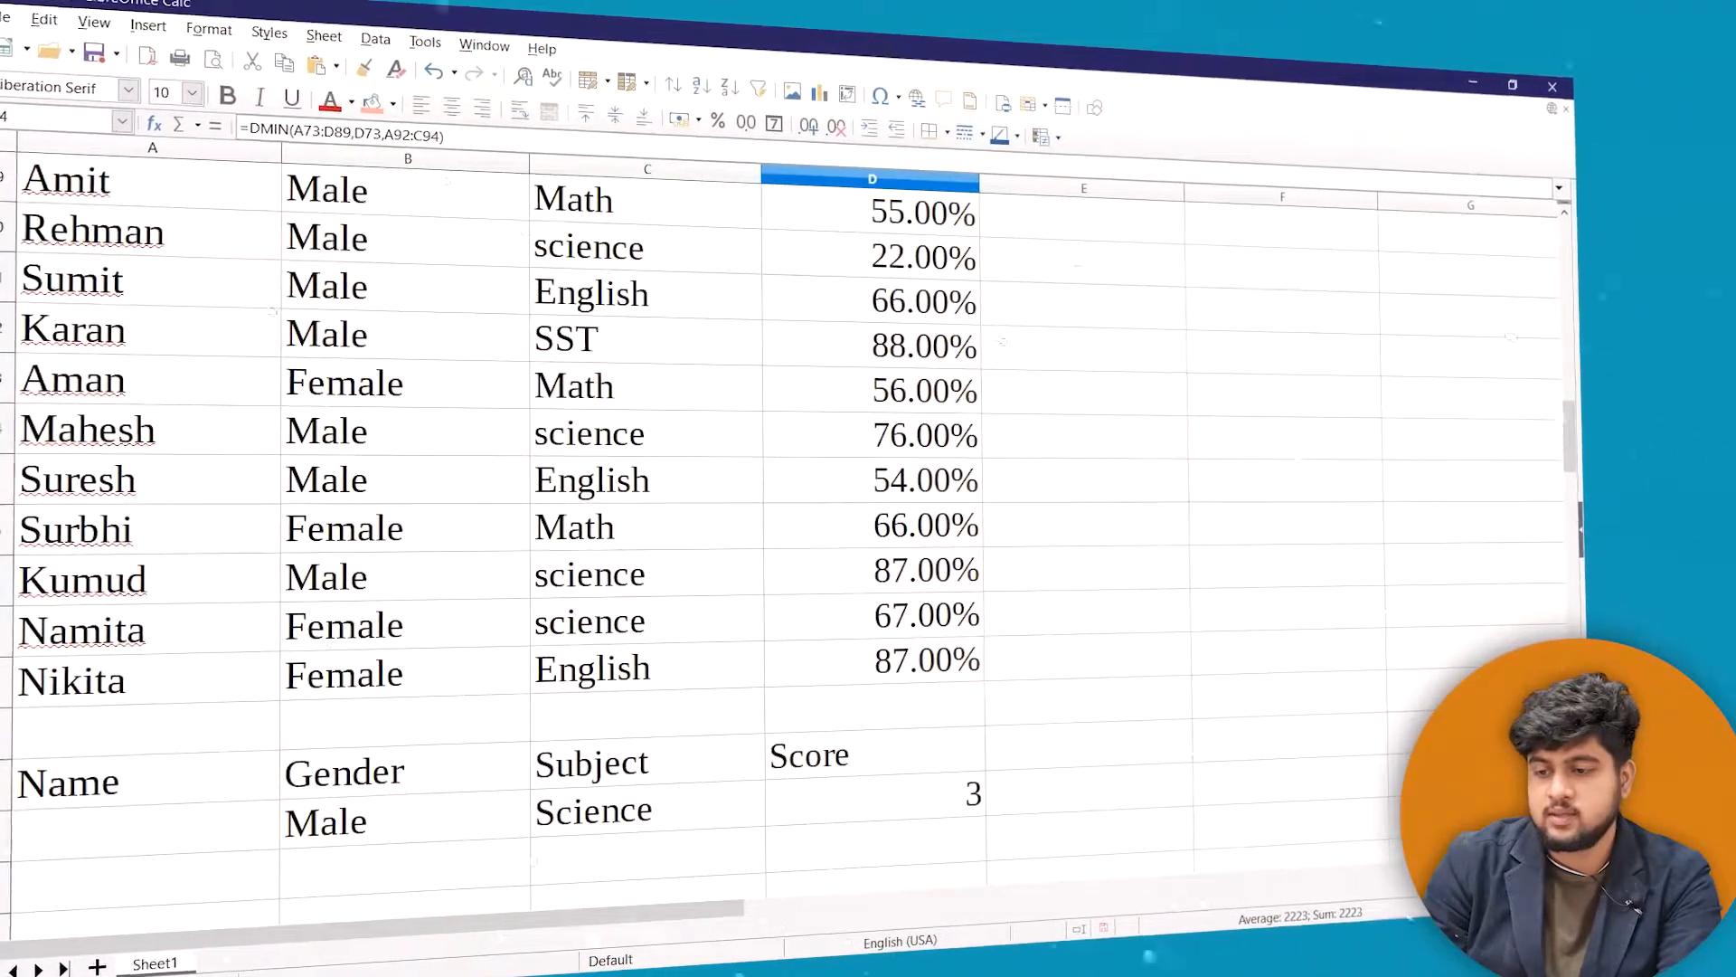
pyautogui.moveTo(415, 814); pyautogui.dragTo(883, 805)
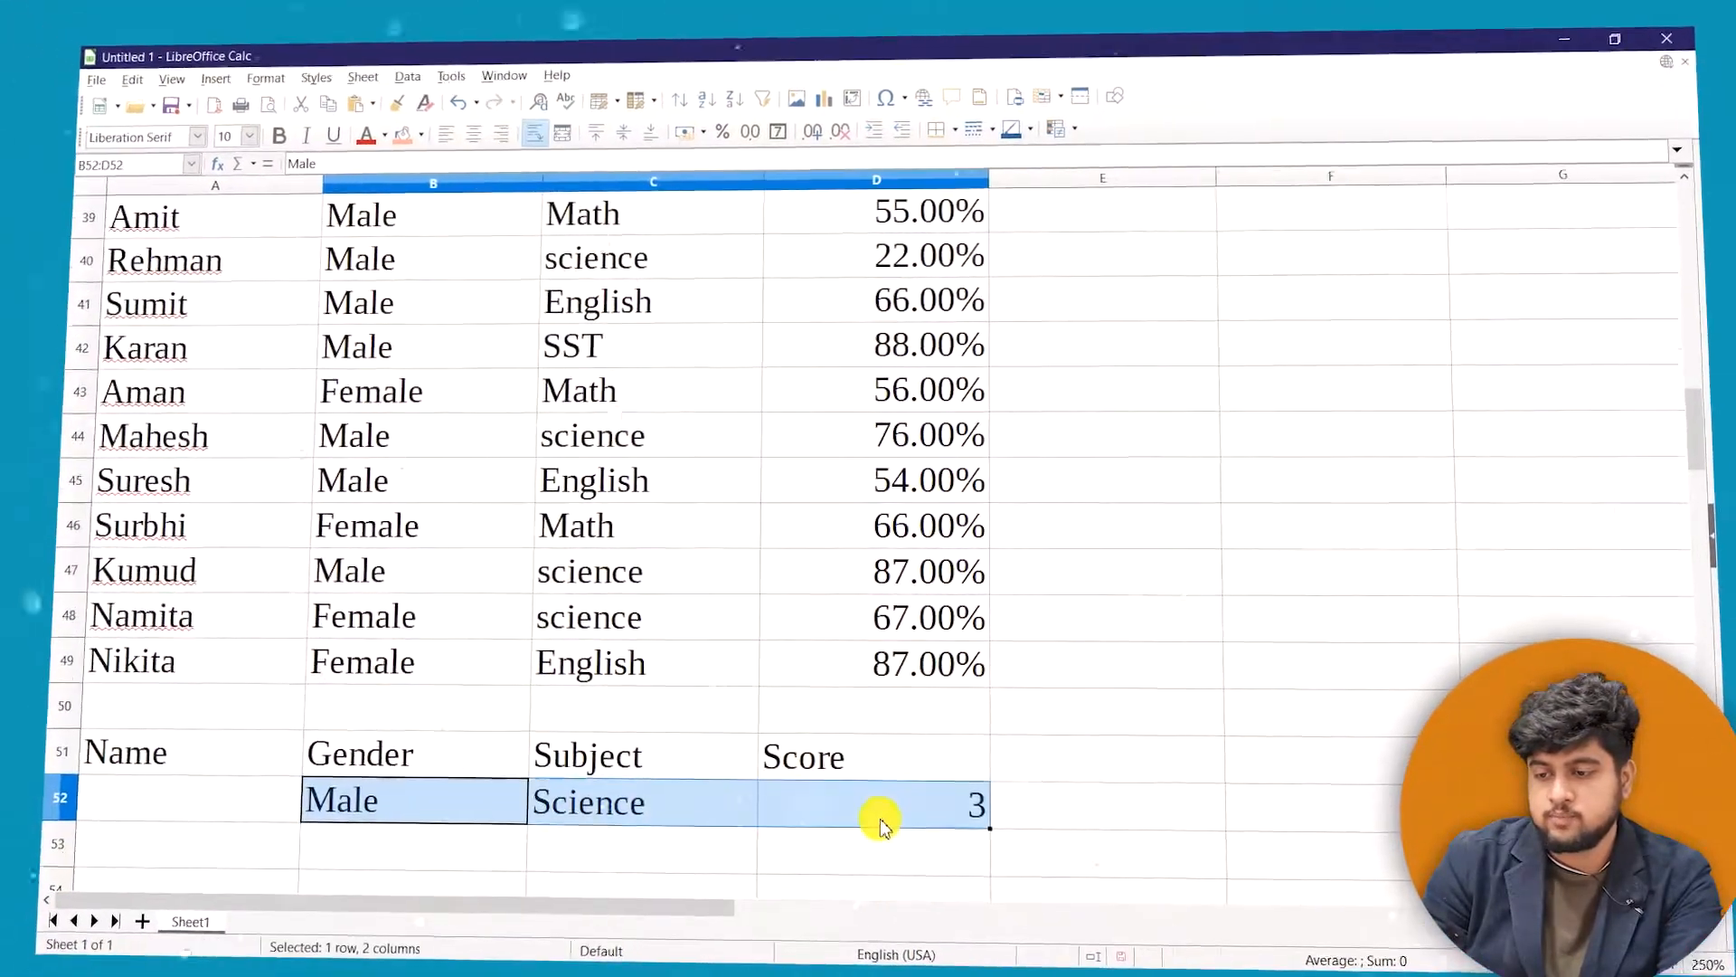
pyautogui.click(879, 803)
pyautogui.press('Delete')
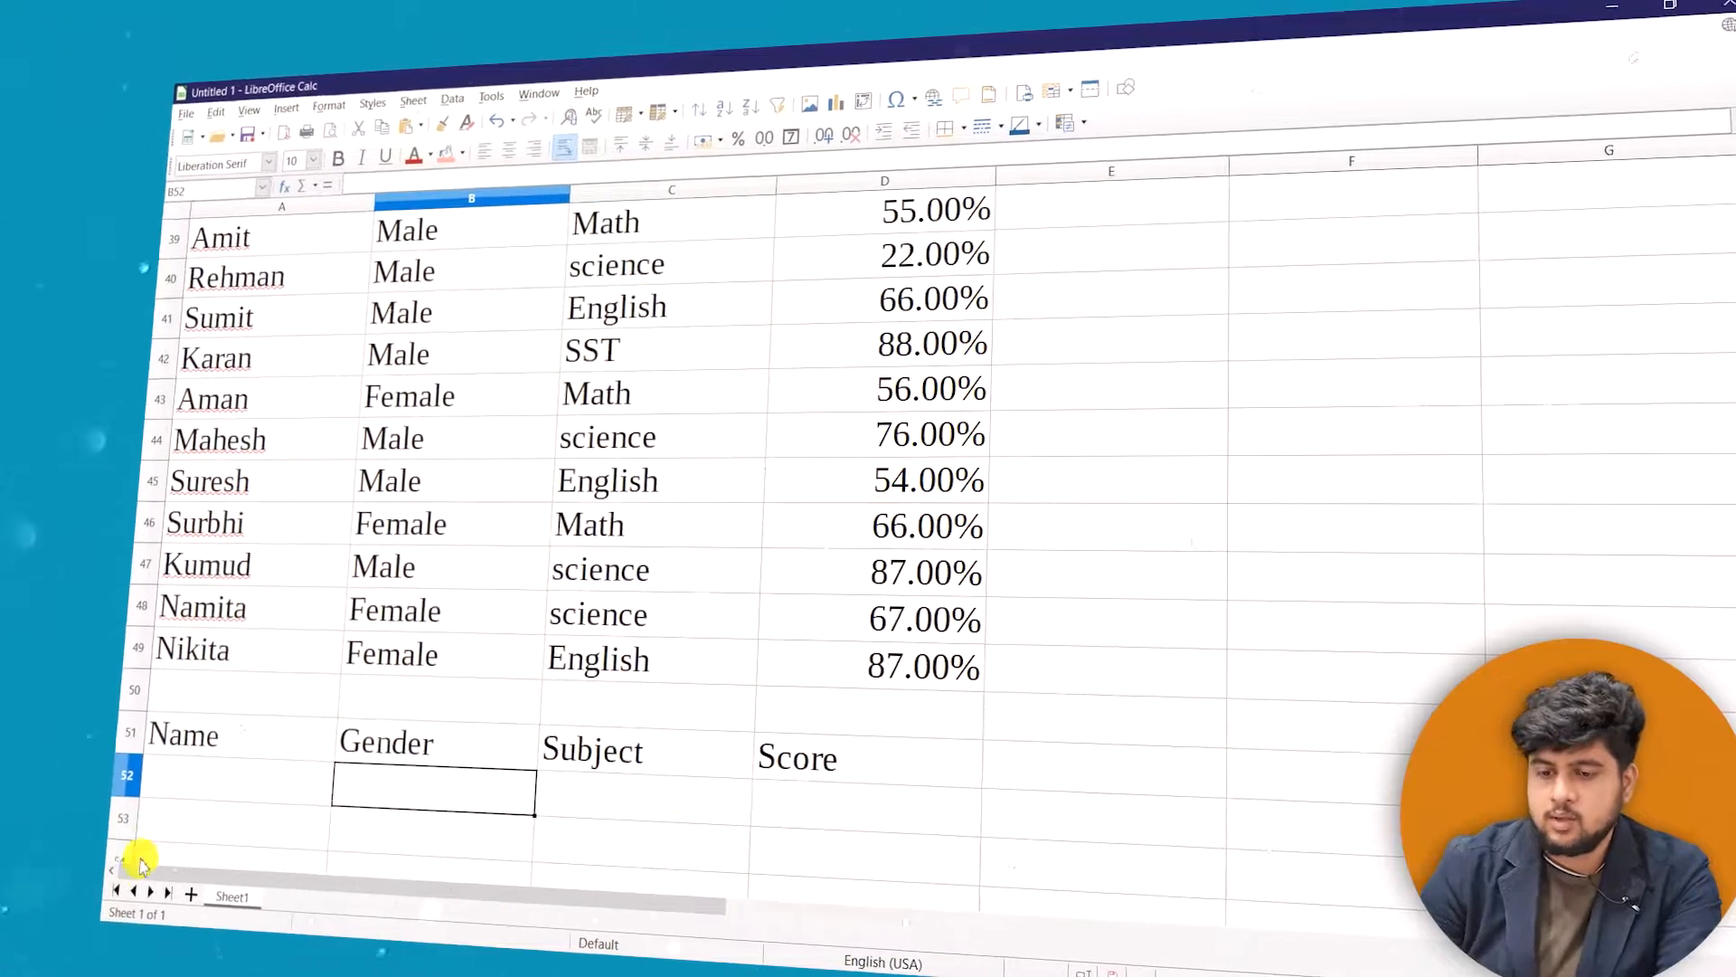
# Begin a DCOUNT formula in E52 with A38:D49, including the header row, as the database range
pyautogui.click(210, 810)
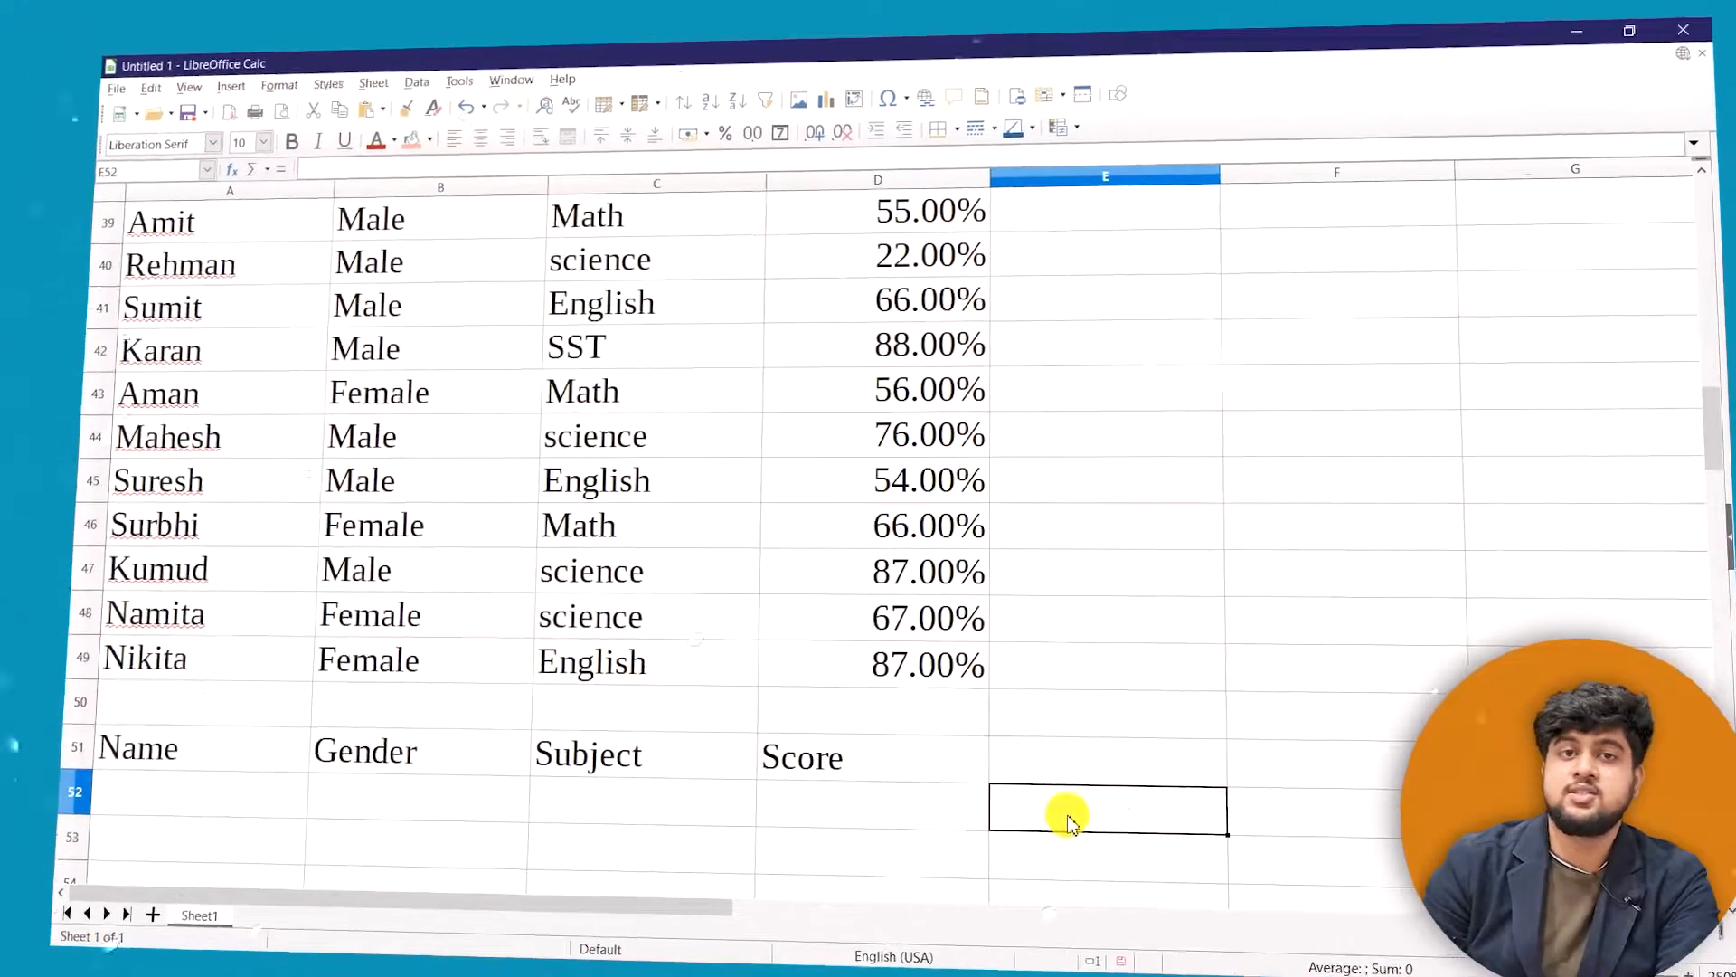
pyautogui.write('=')
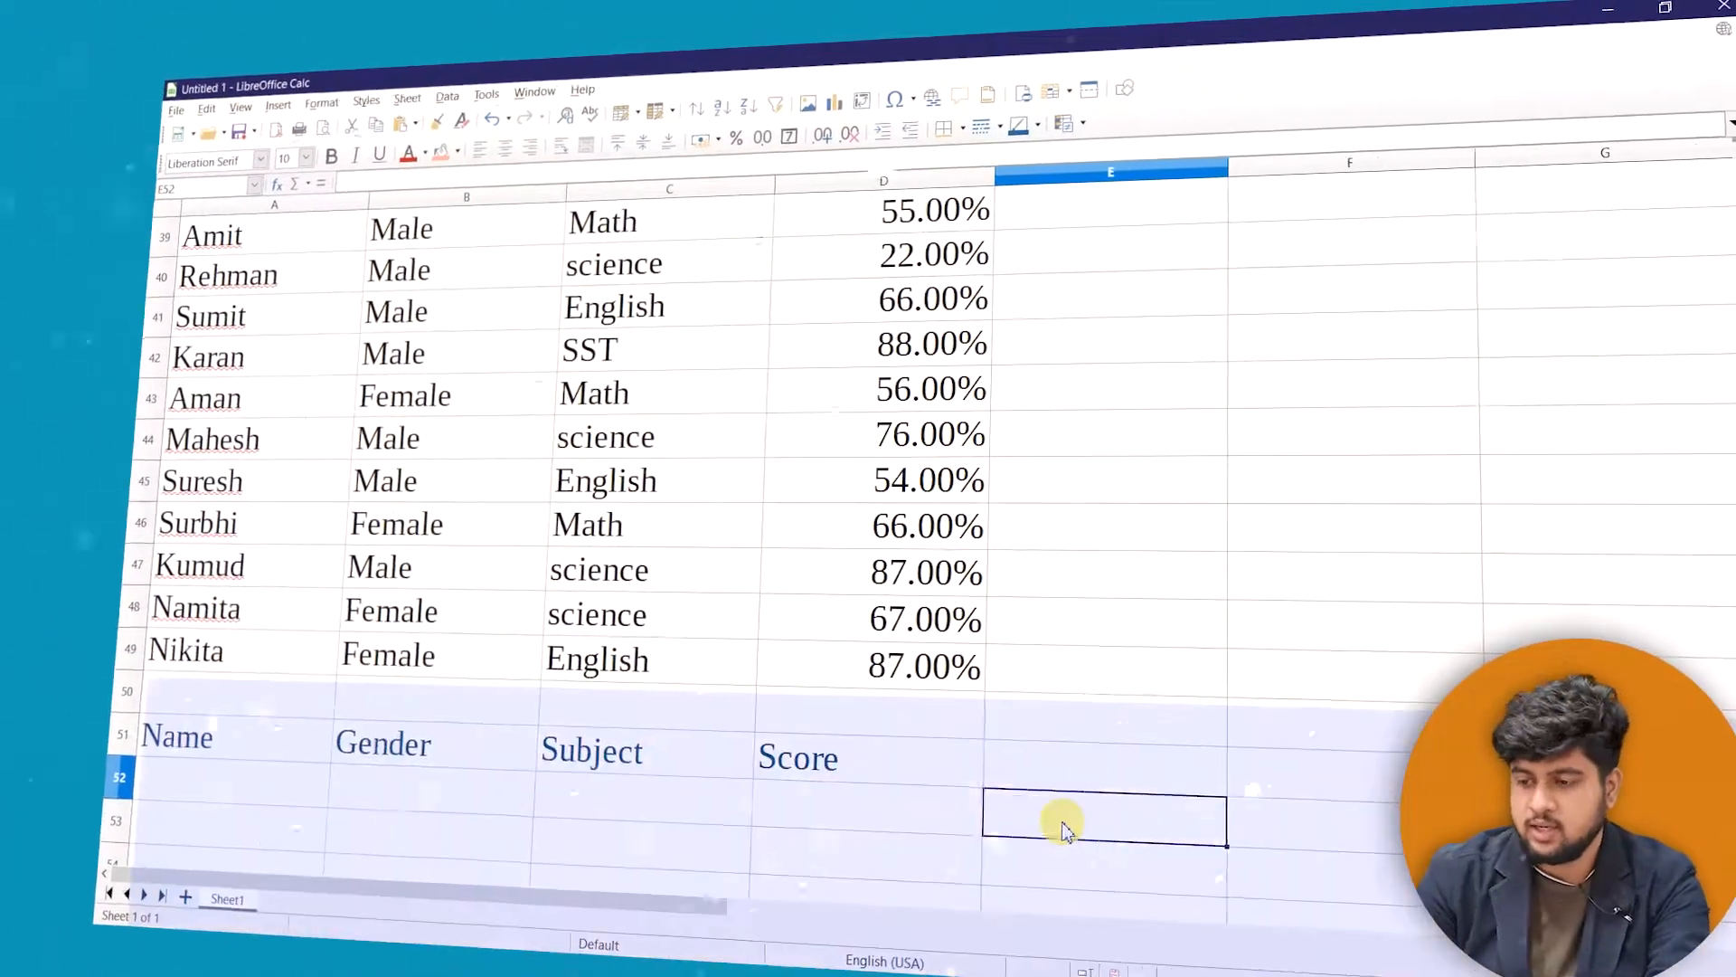
pyautogui.write('dcoun')
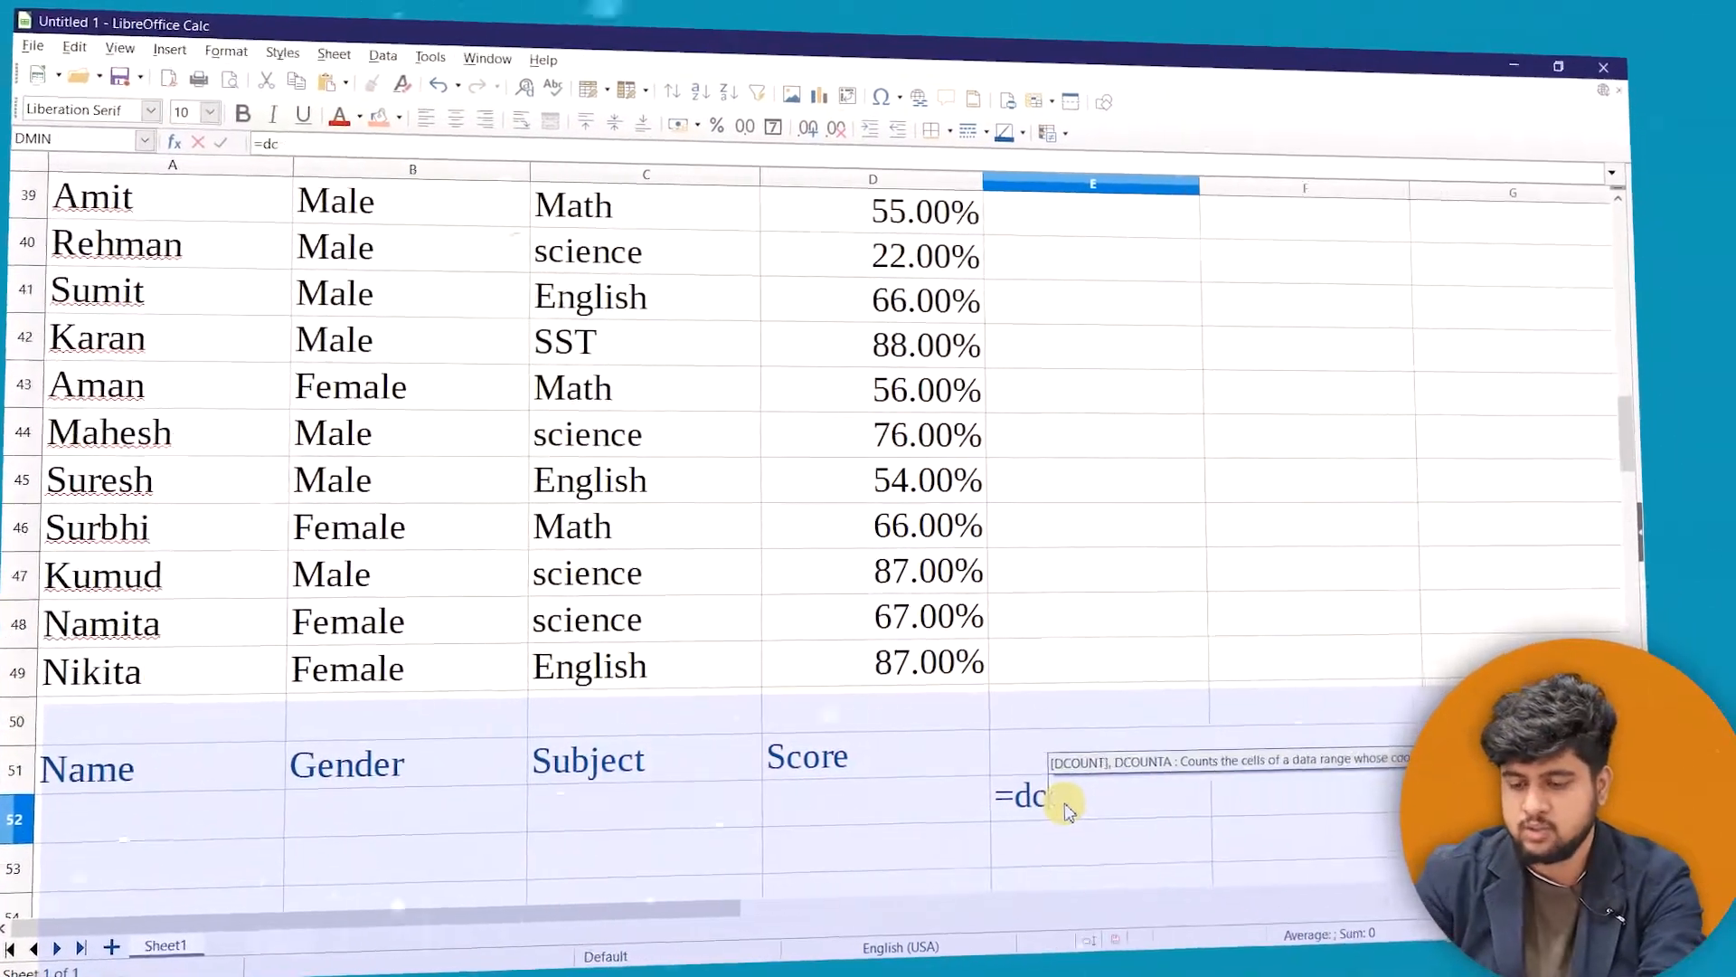
pyautogui.write('t')
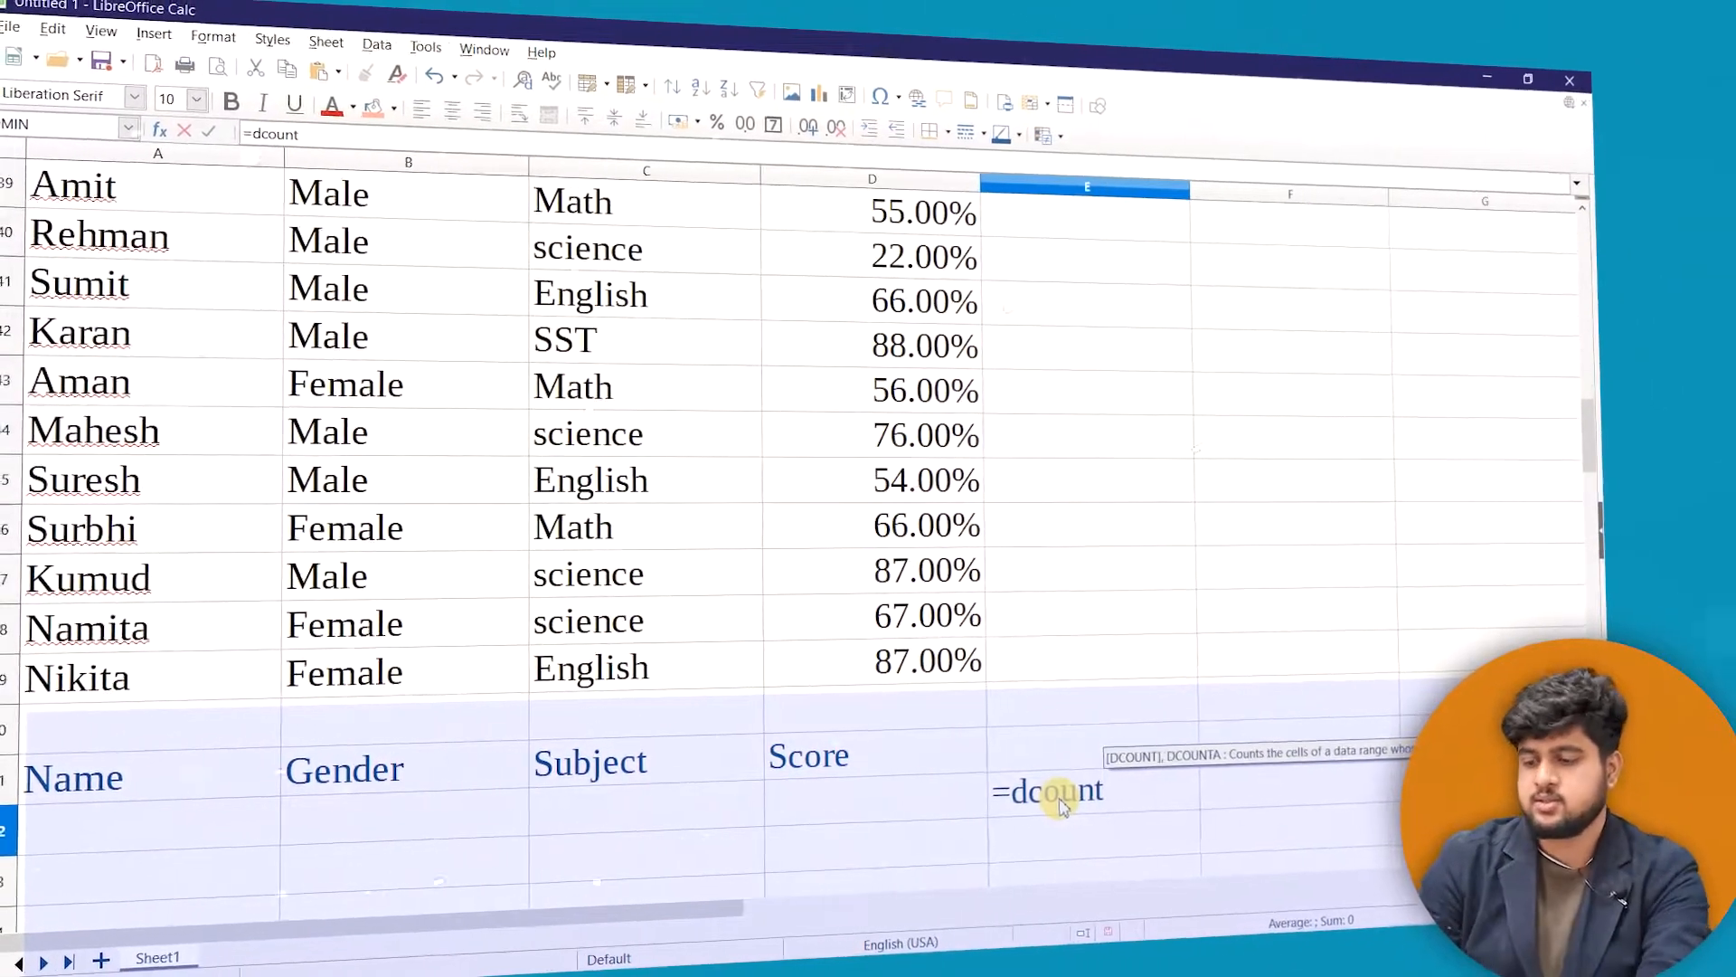
pyautogui.write('(')
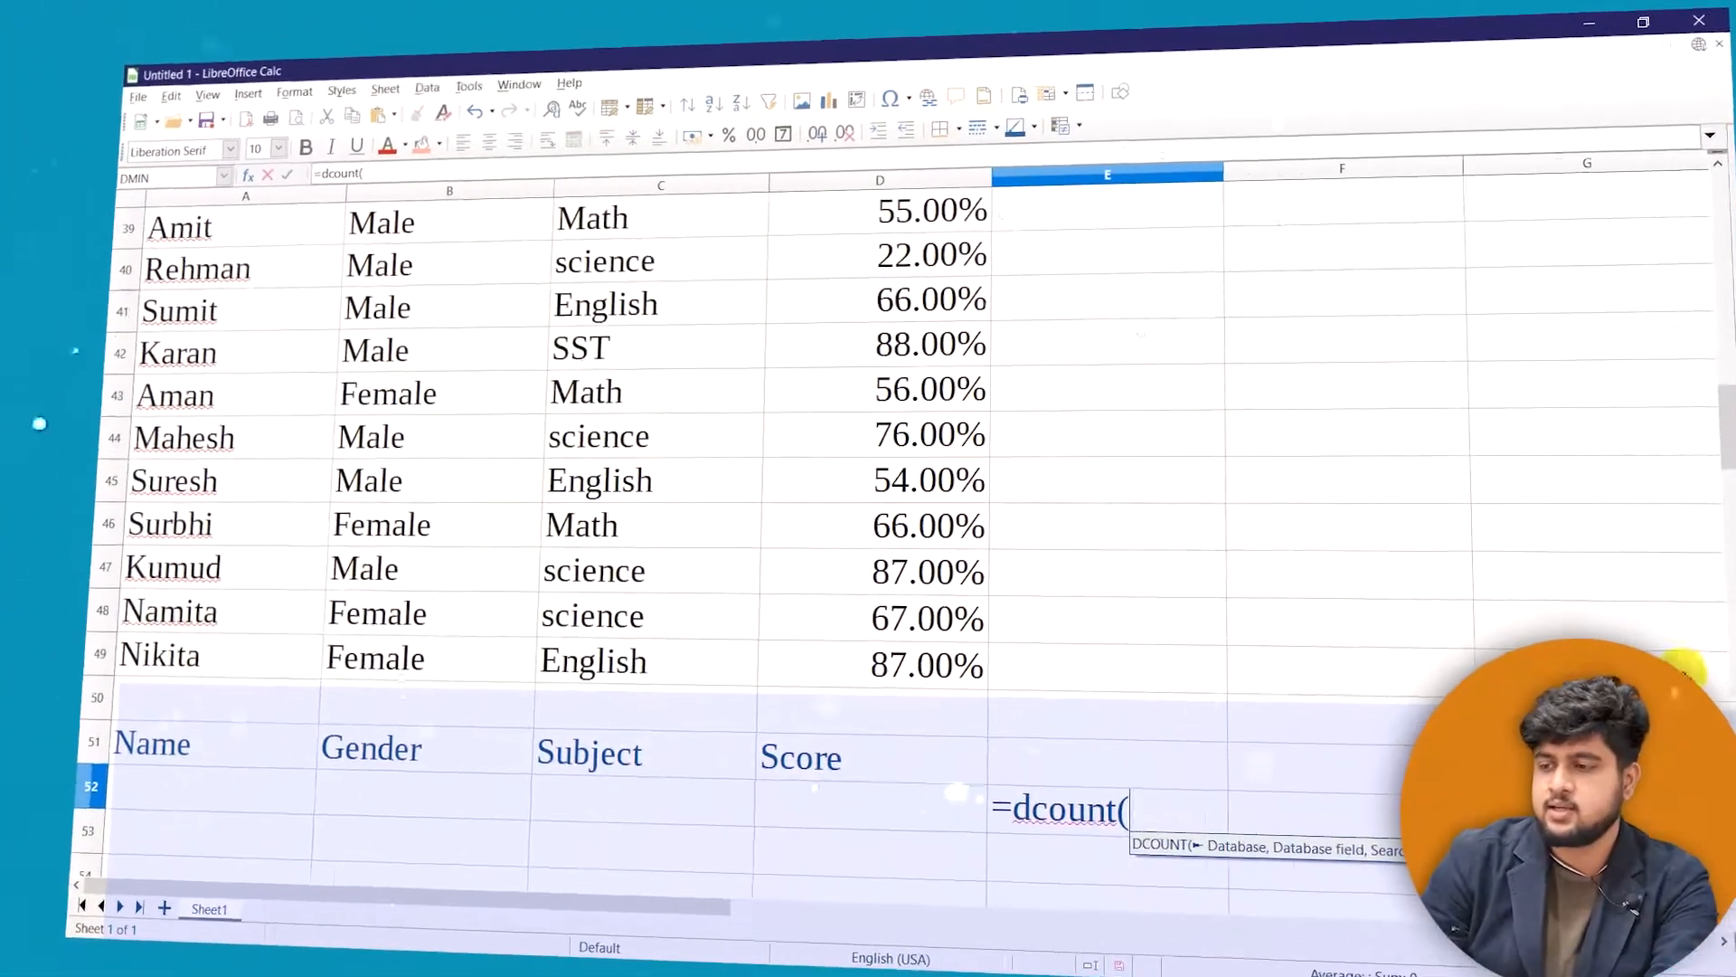
pyautogui.click(1734, 156)
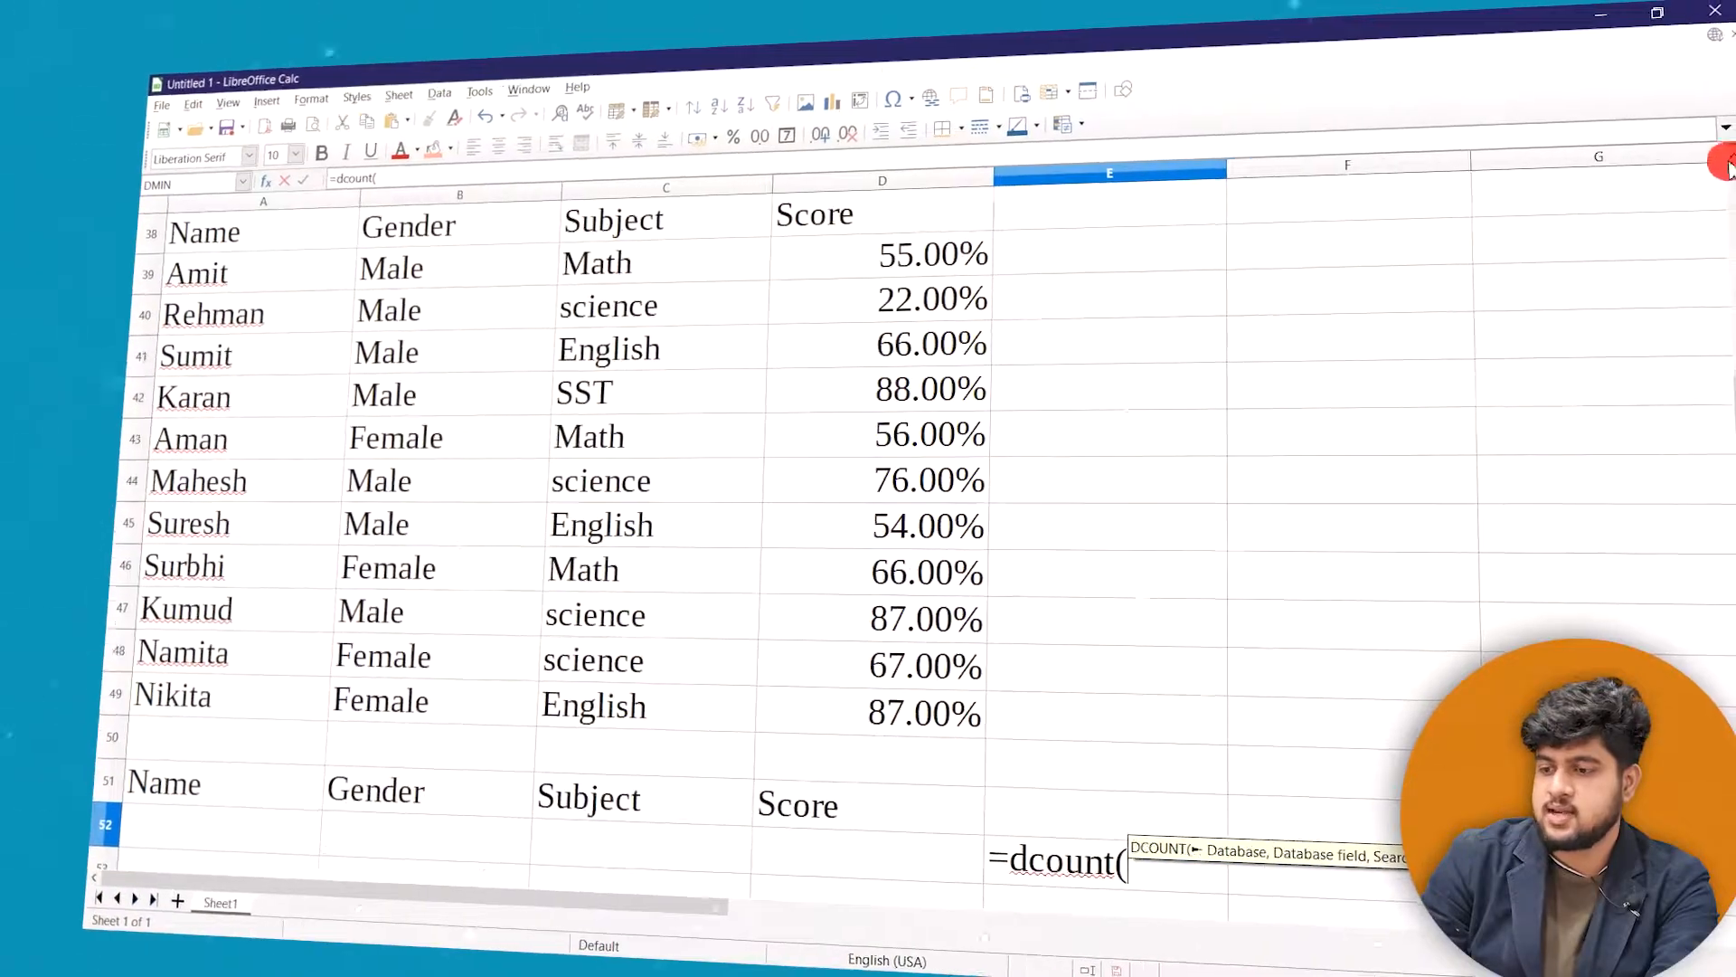
pyautogui.click(1734, 156)
pyautogui.moveTo(190, 258); pyautogui.dragTo(853, 753)
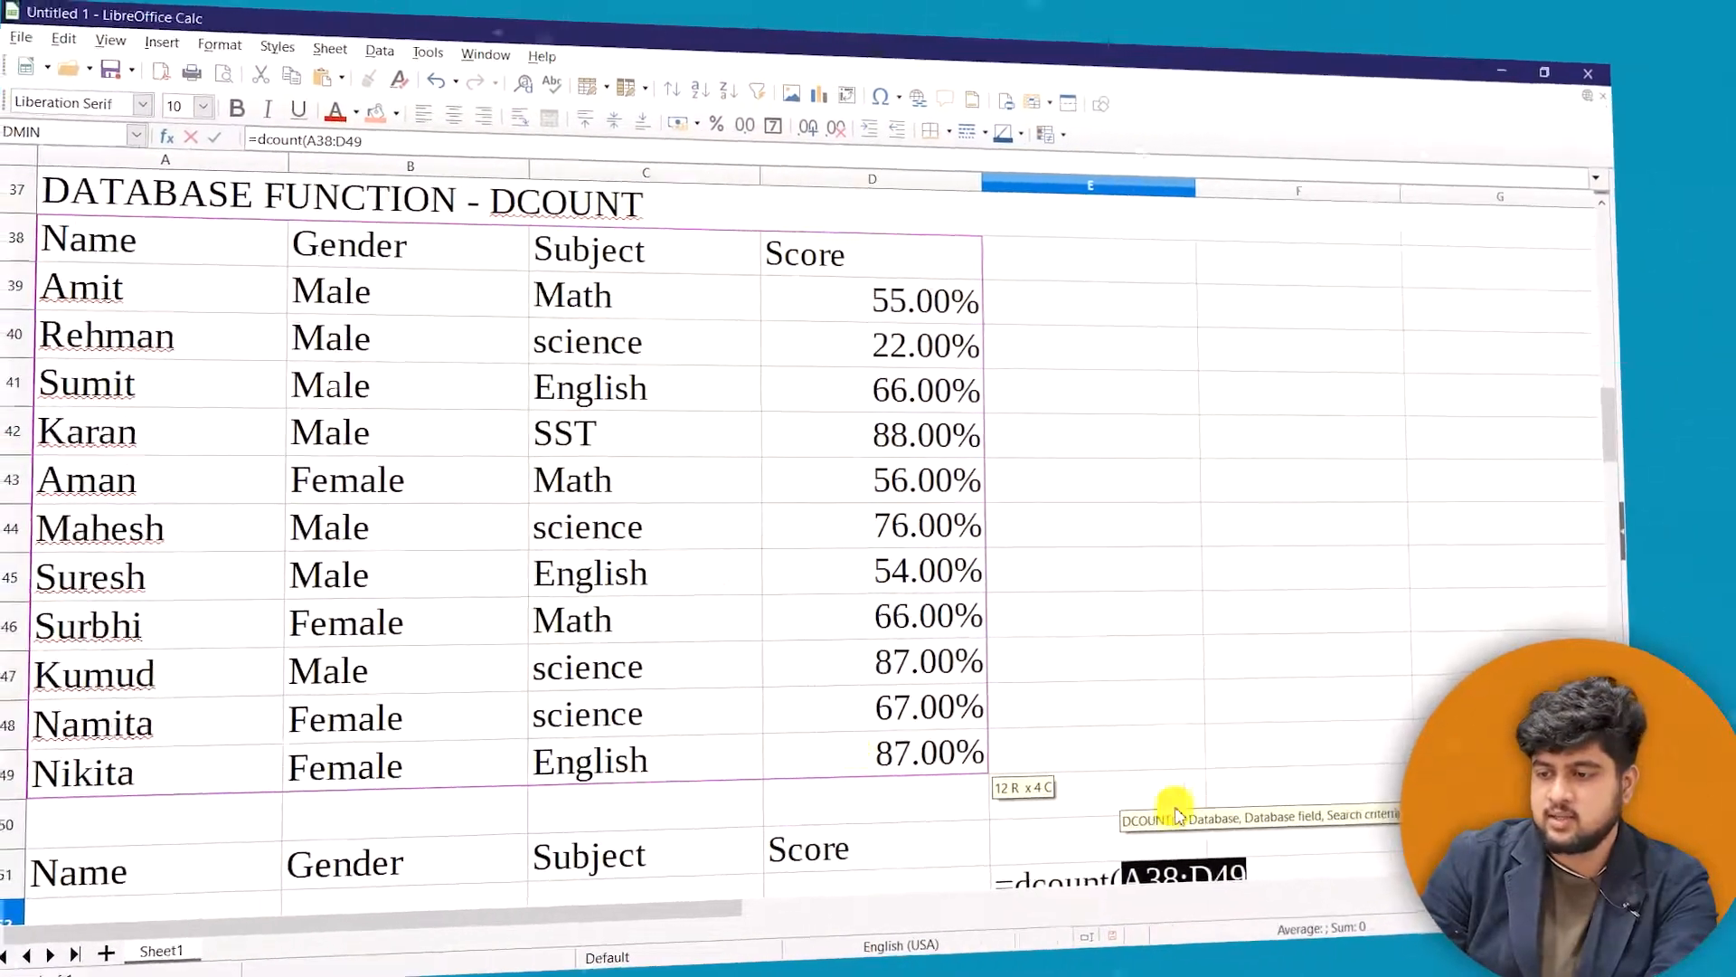
# Complete the DCOUNT formula in E52 with the Score header D38 as field and A51:D52 as criteria range
pyautogui.write(',')
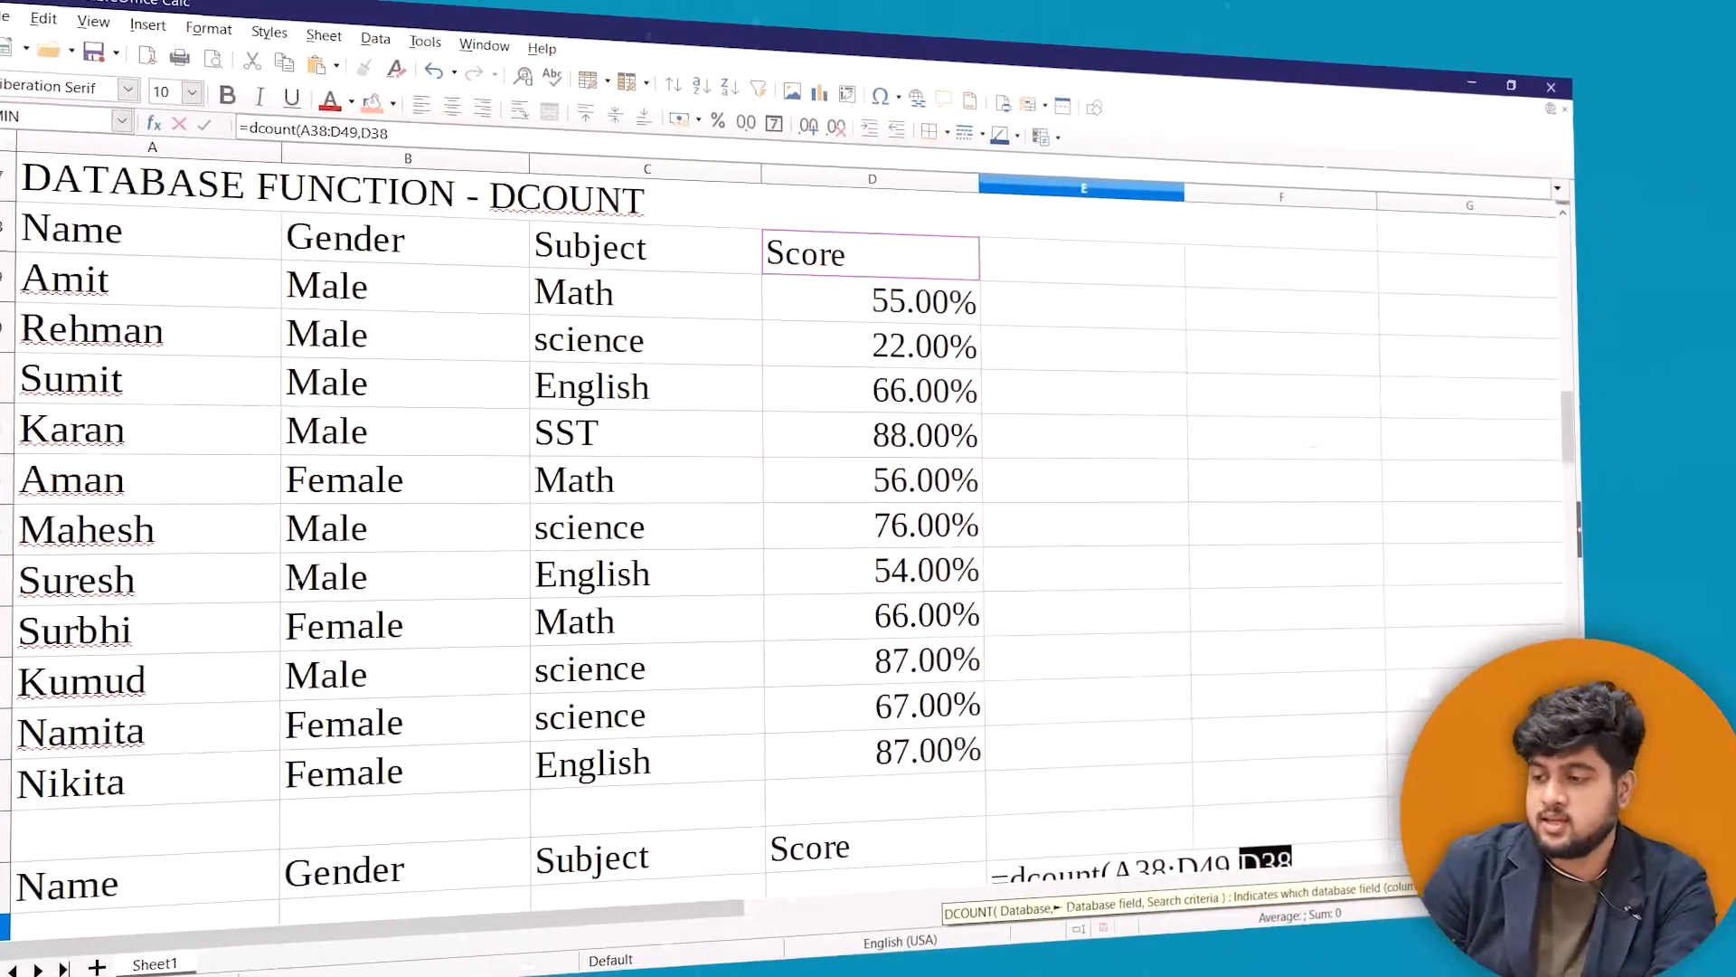
pyautogui.scroll(-1, 1461, 546)
pyautogui.scroll(-1, 868, 488)
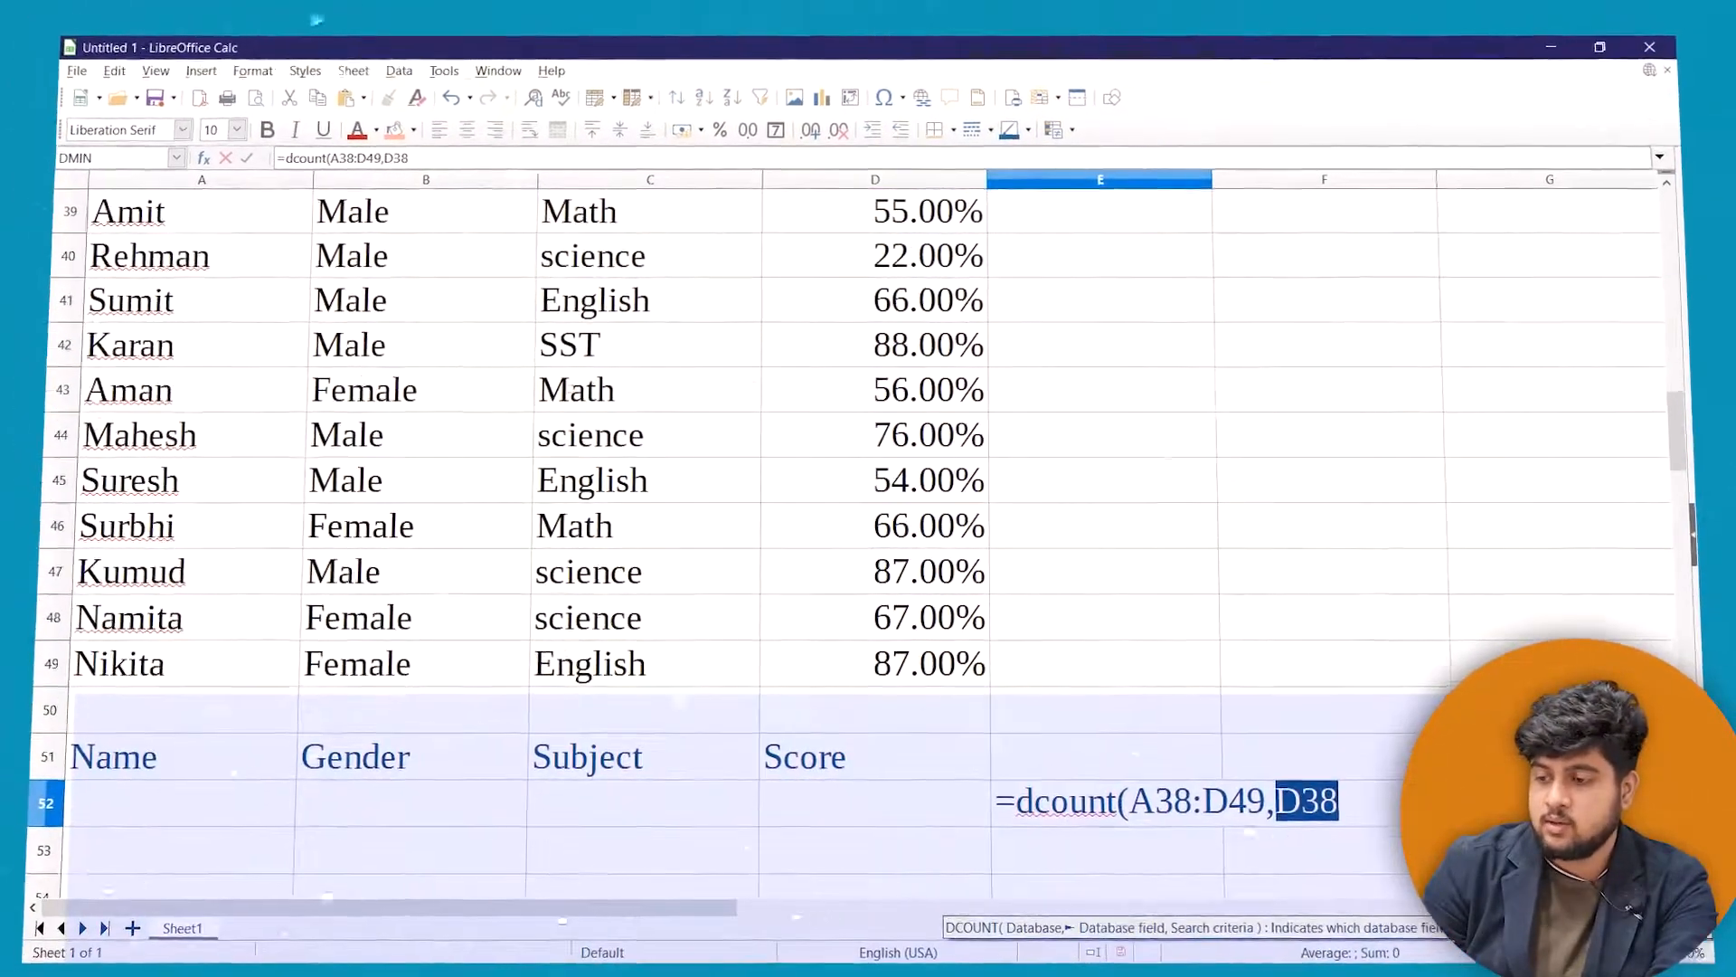
pyautogui.write(',')
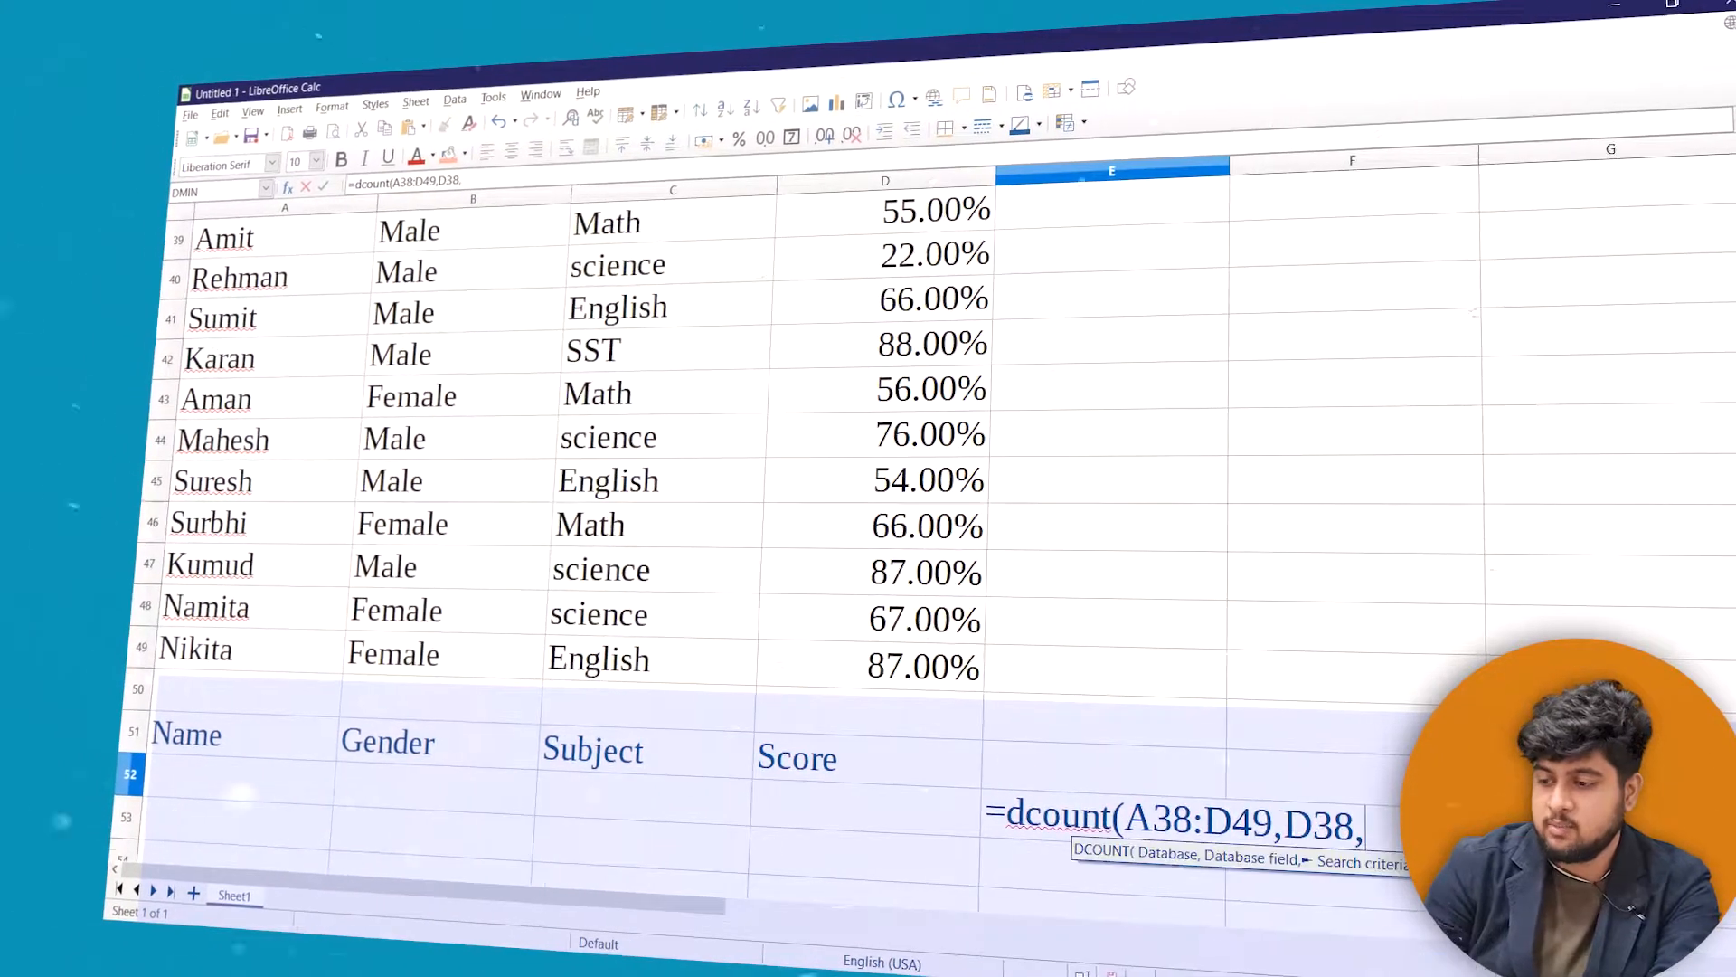
pyautogui.moveTo(241, 752); pyautogui.dragTo(819, 801)
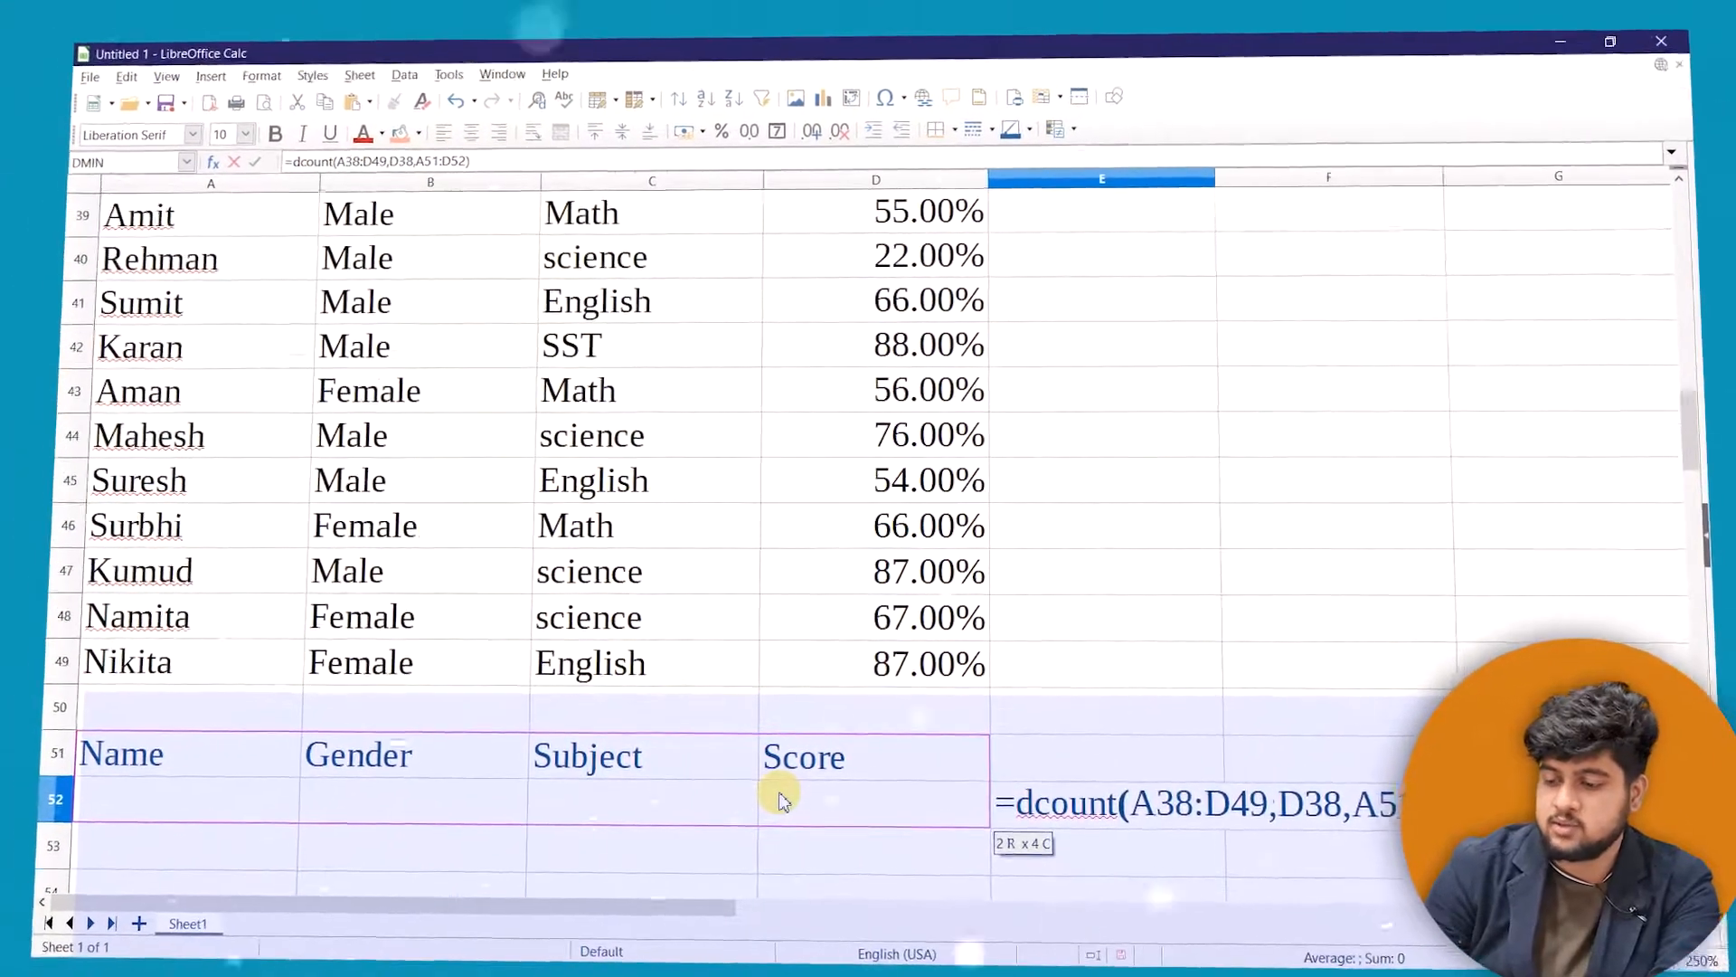
pyautogui.press('Return')
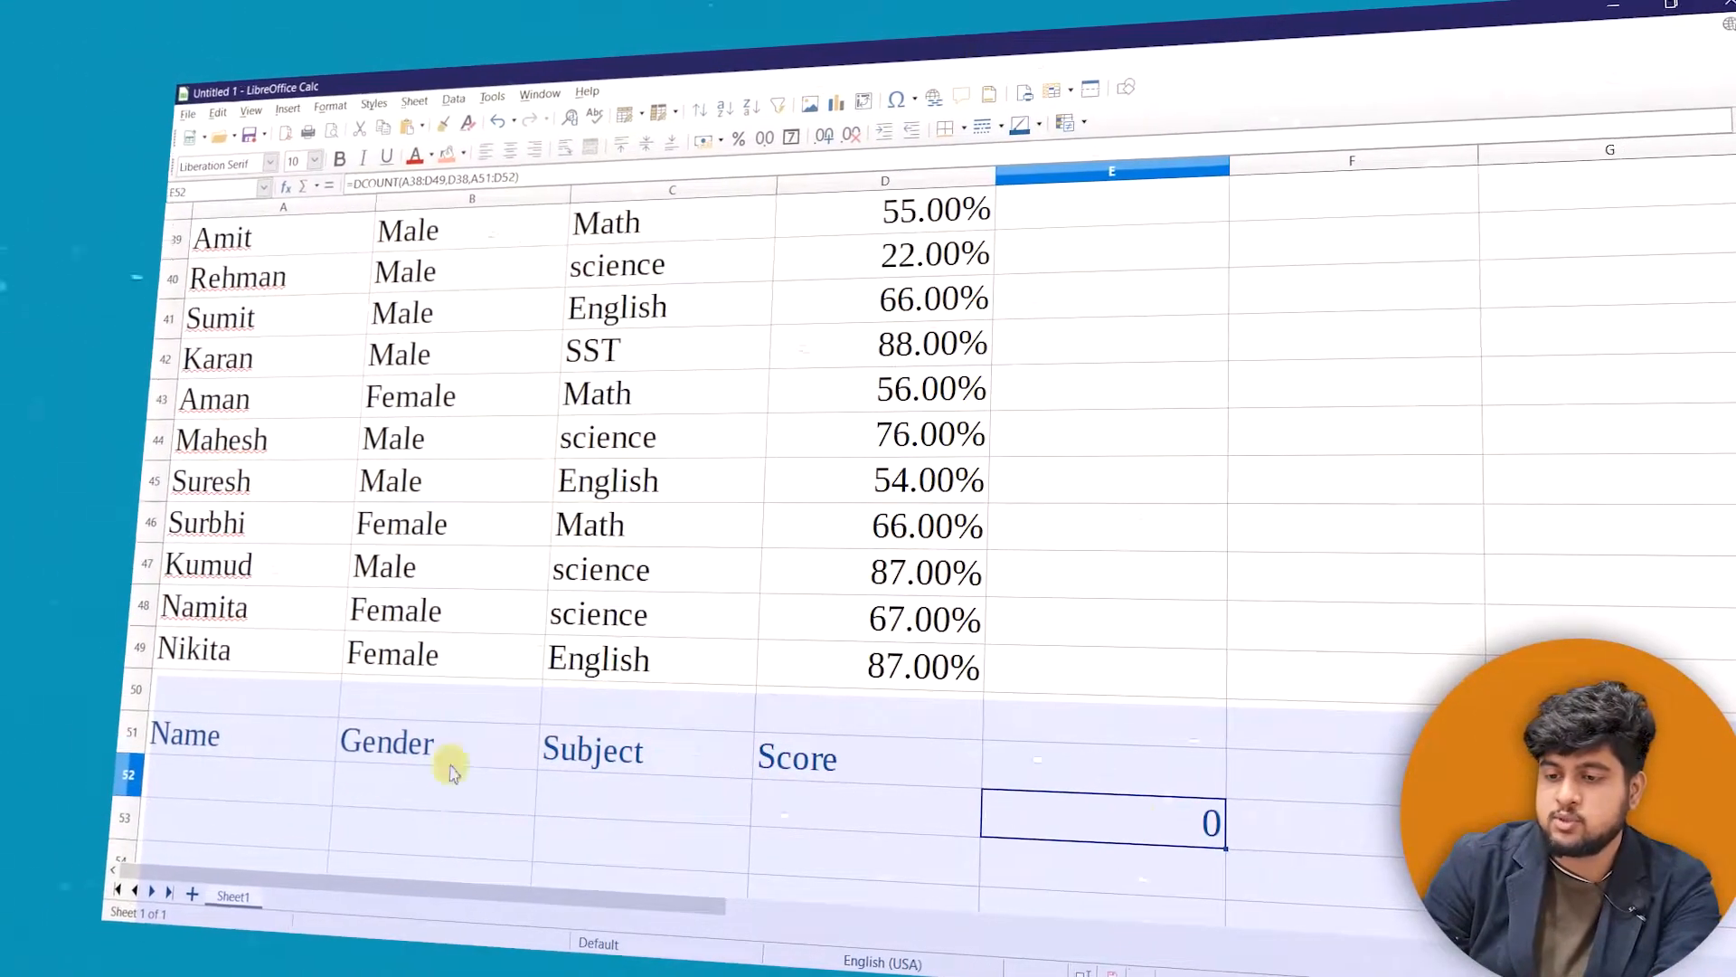
# Enter male as the Gender criterion in B52
pyautogui.click(384, 785)
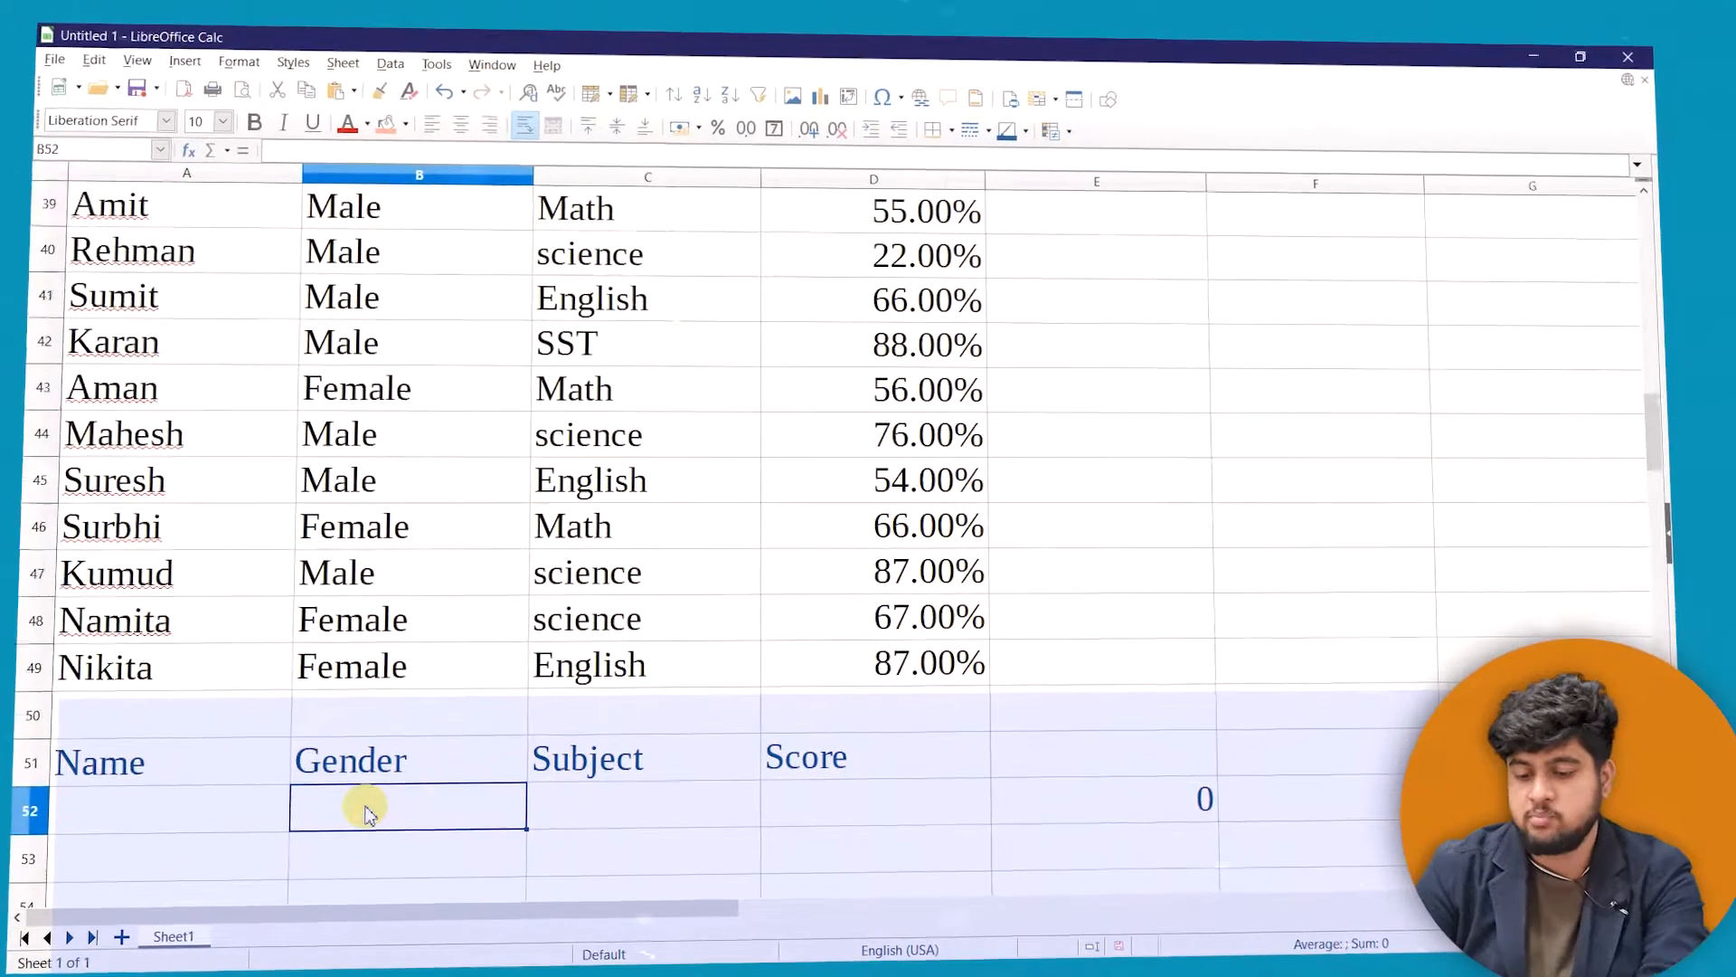
pyautogui.write('male')
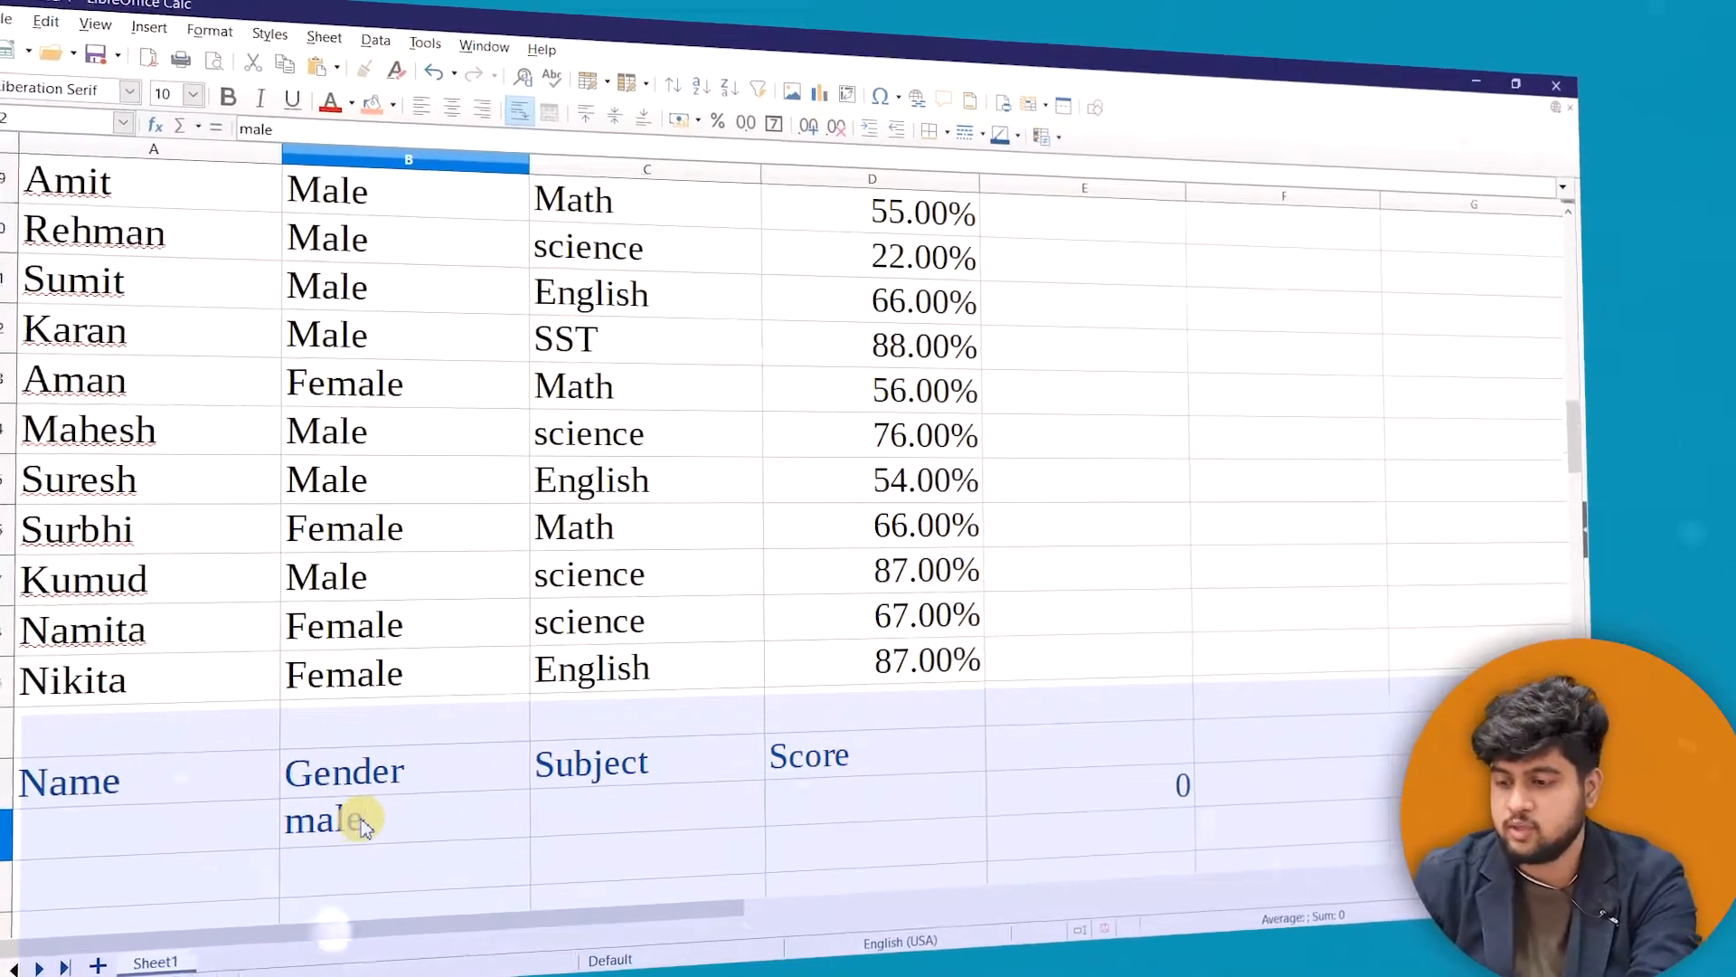
pyautogui.press('Return')
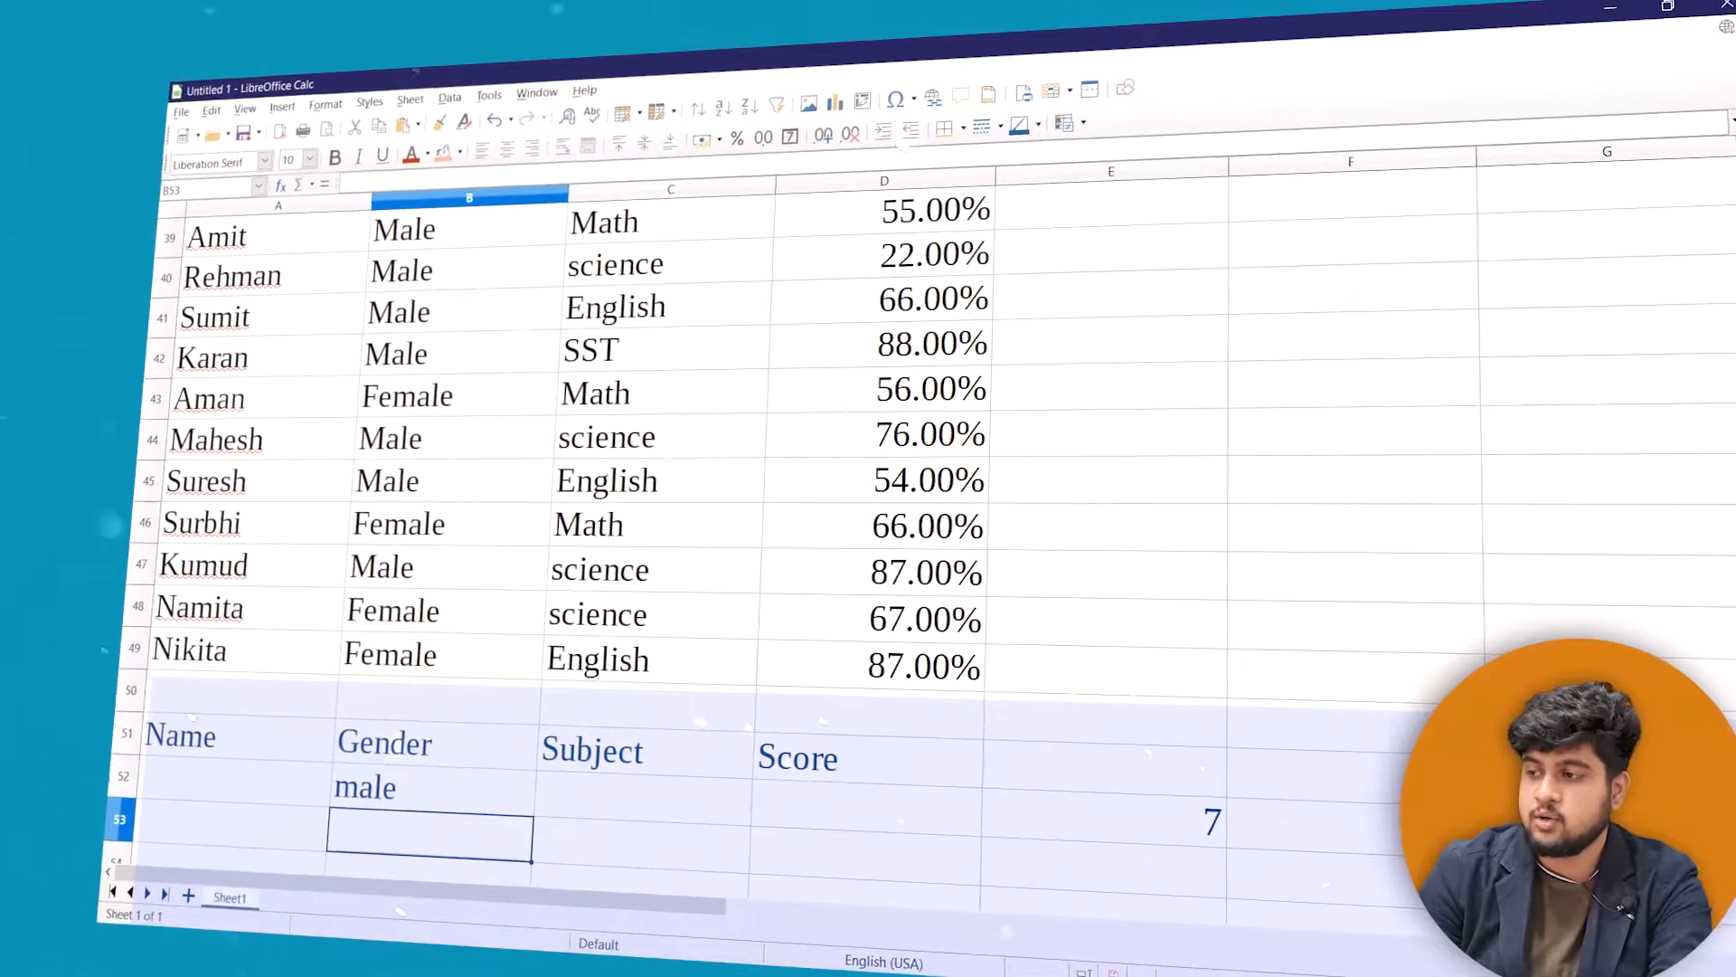
# Examine the Male entries in the Gender column of the DCOUNT table to check the count for the male criterion
pyautogui.click(1732, 149)
pyautogui.click(1732, 149)
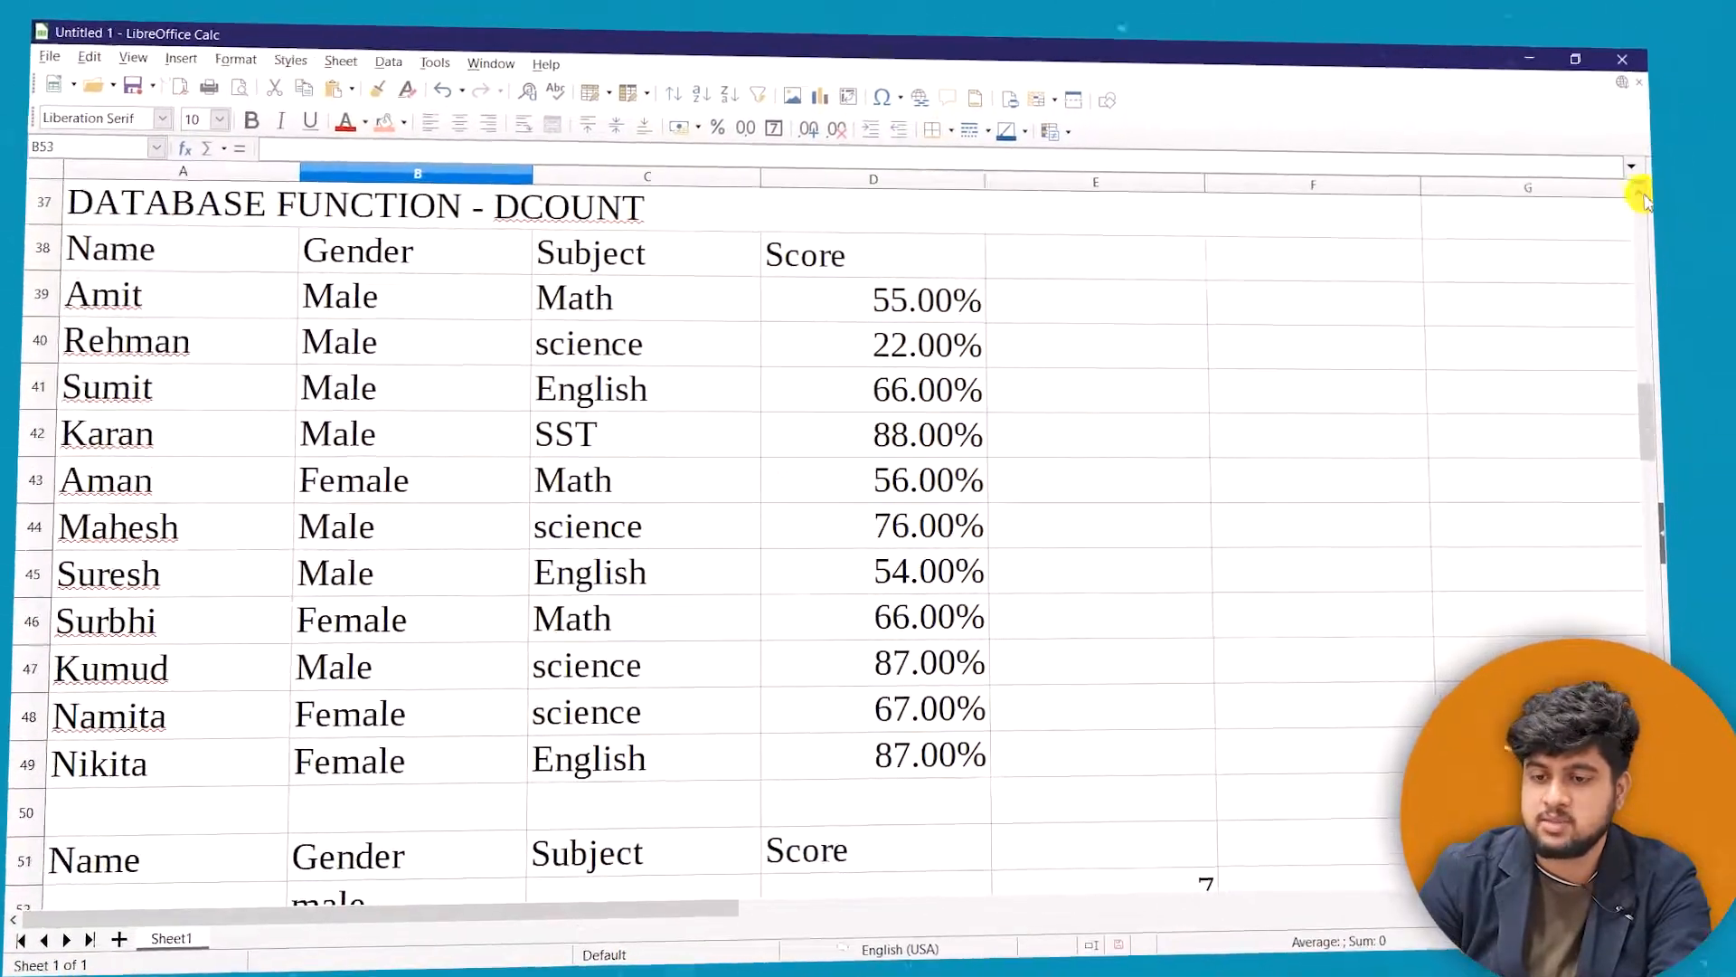
pyautogui.click(1644, 194)
pyautogui.click(446, 295)
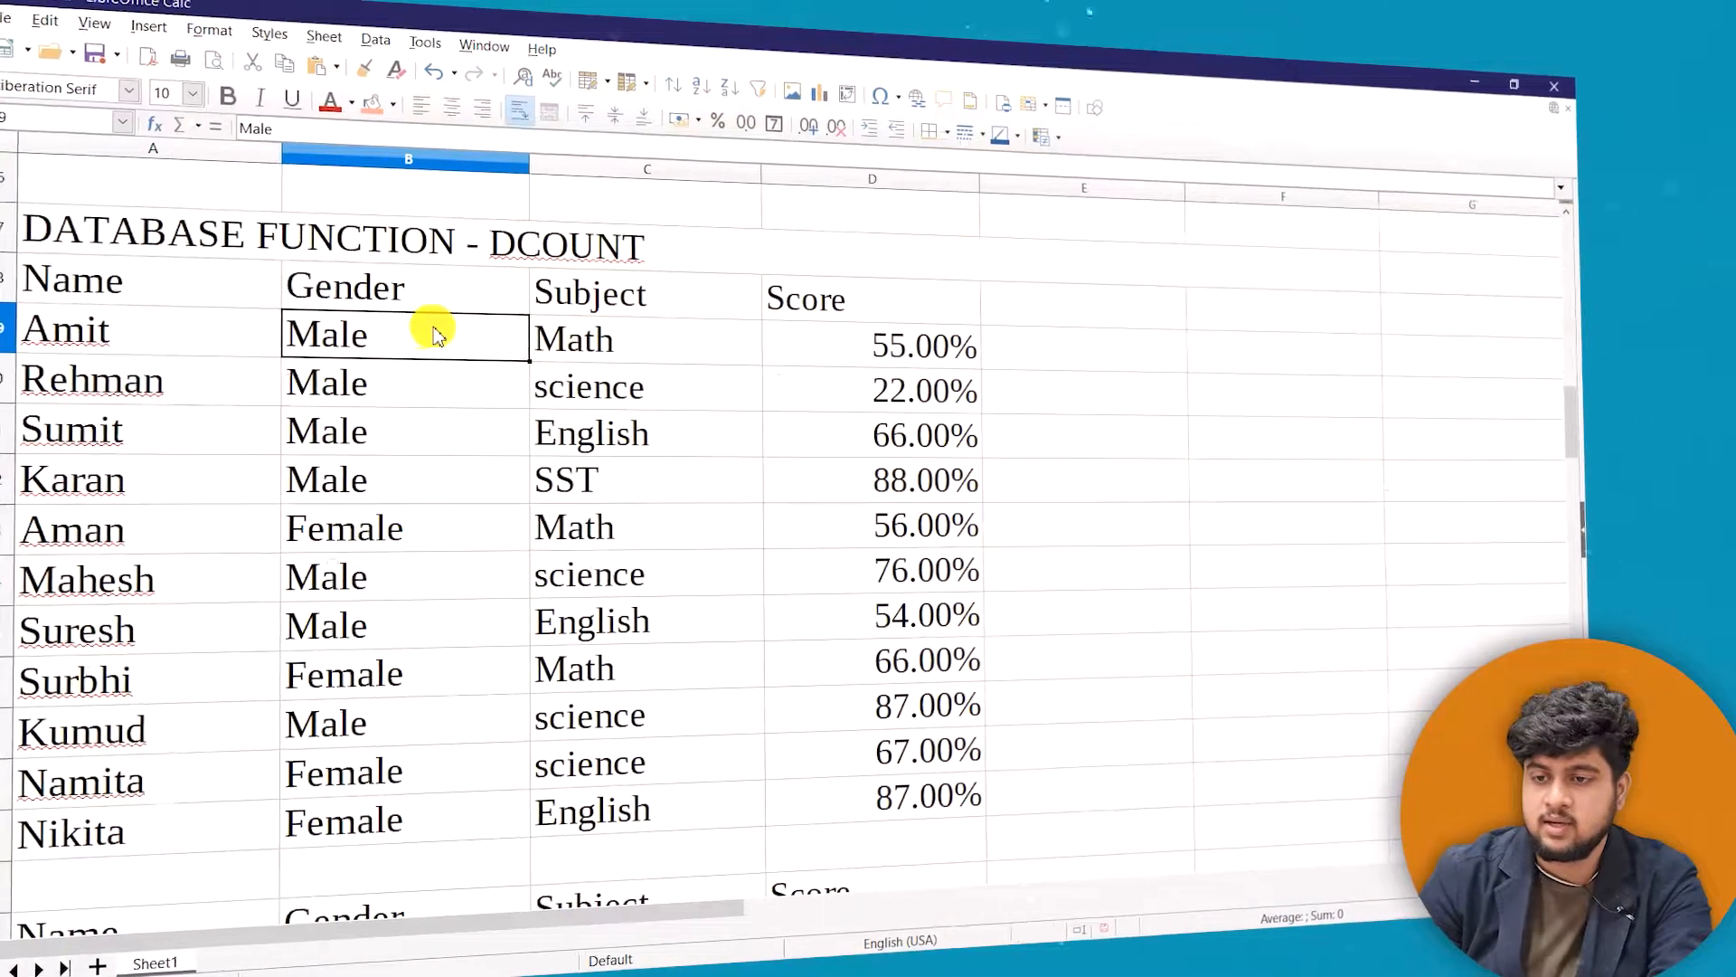
pyautogui.press('Down')
pyautogui.press('Down')
pyautogui.press('Down')
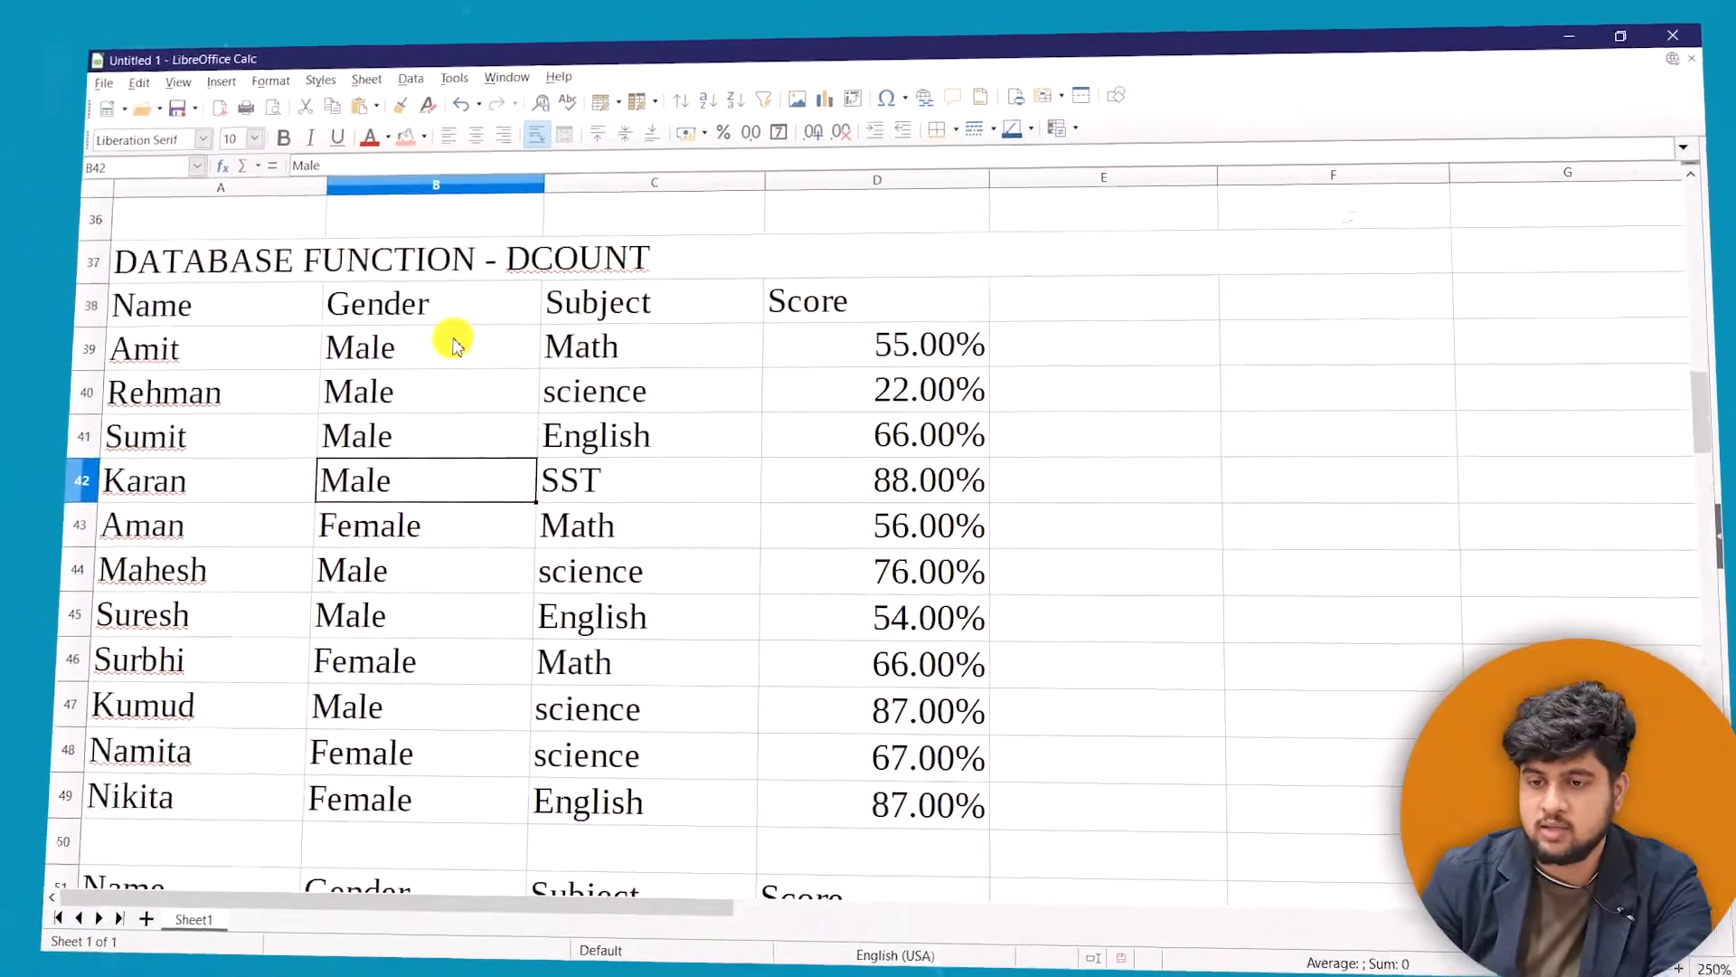
pyautogui.press('Down')
pyautogui.press('Down')
pyautogui.press('Down')
pyautogui.press('Down')
pyautogui.press('Down')
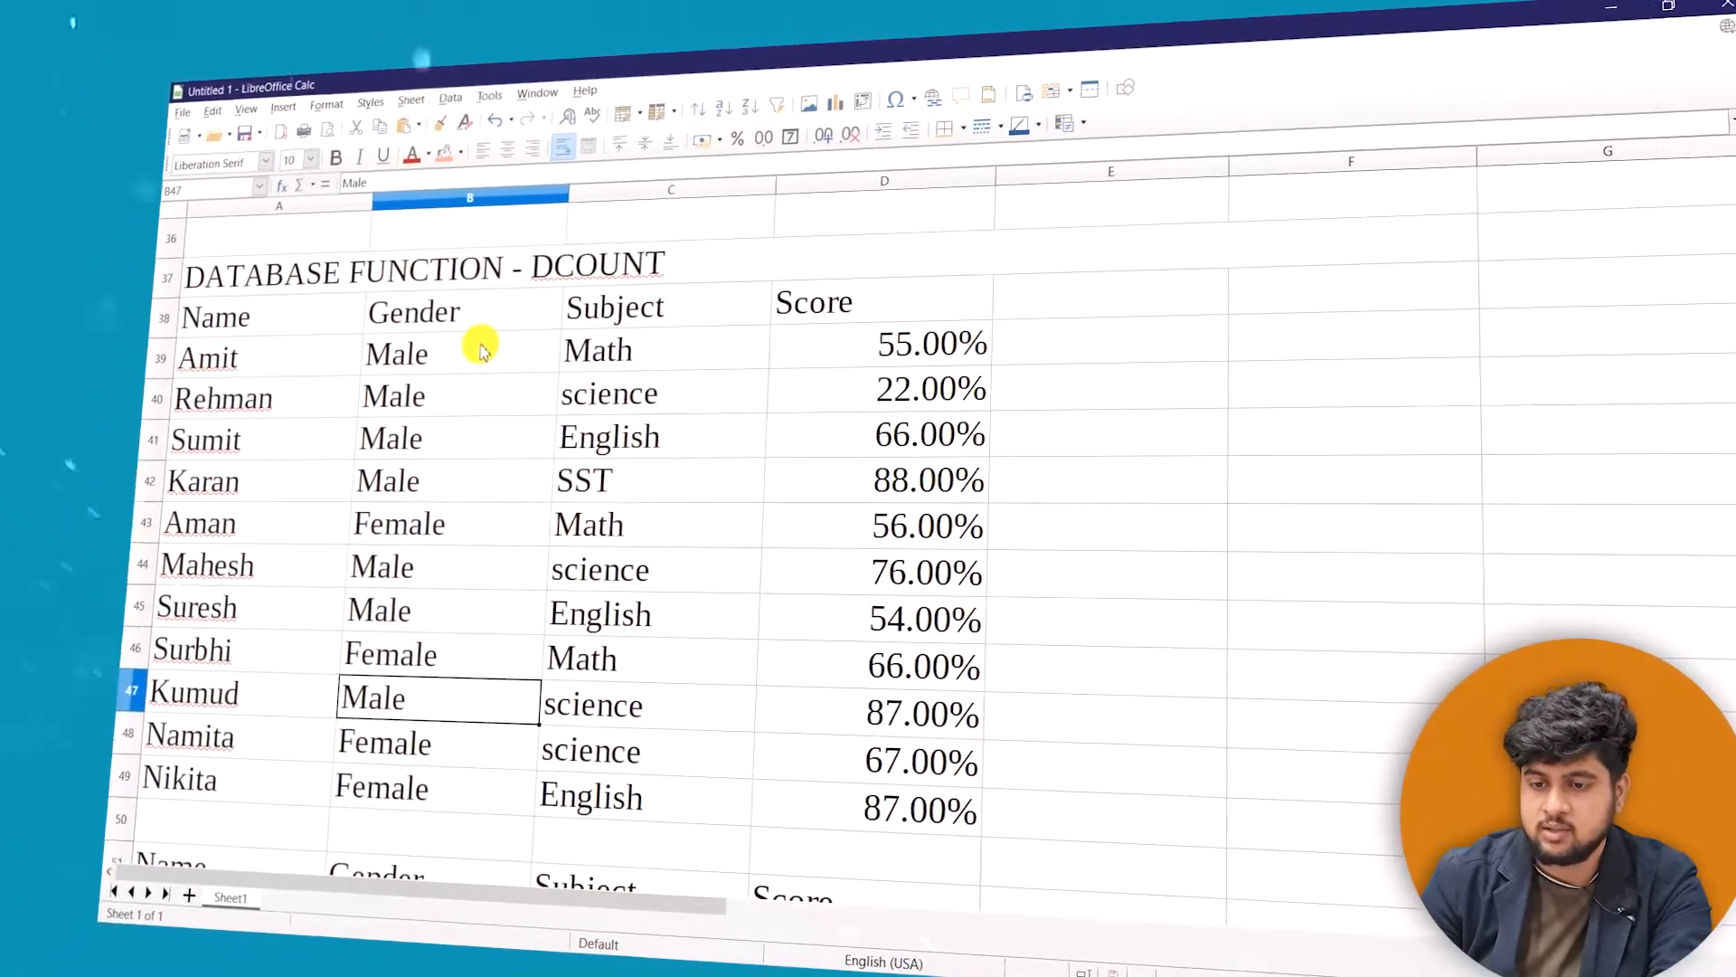
pyautogui.press('Down')
pyautogui.press('Down')
pyautogui.press('Down')
pyautogui.press('Down')
pyautogui.press('Down')
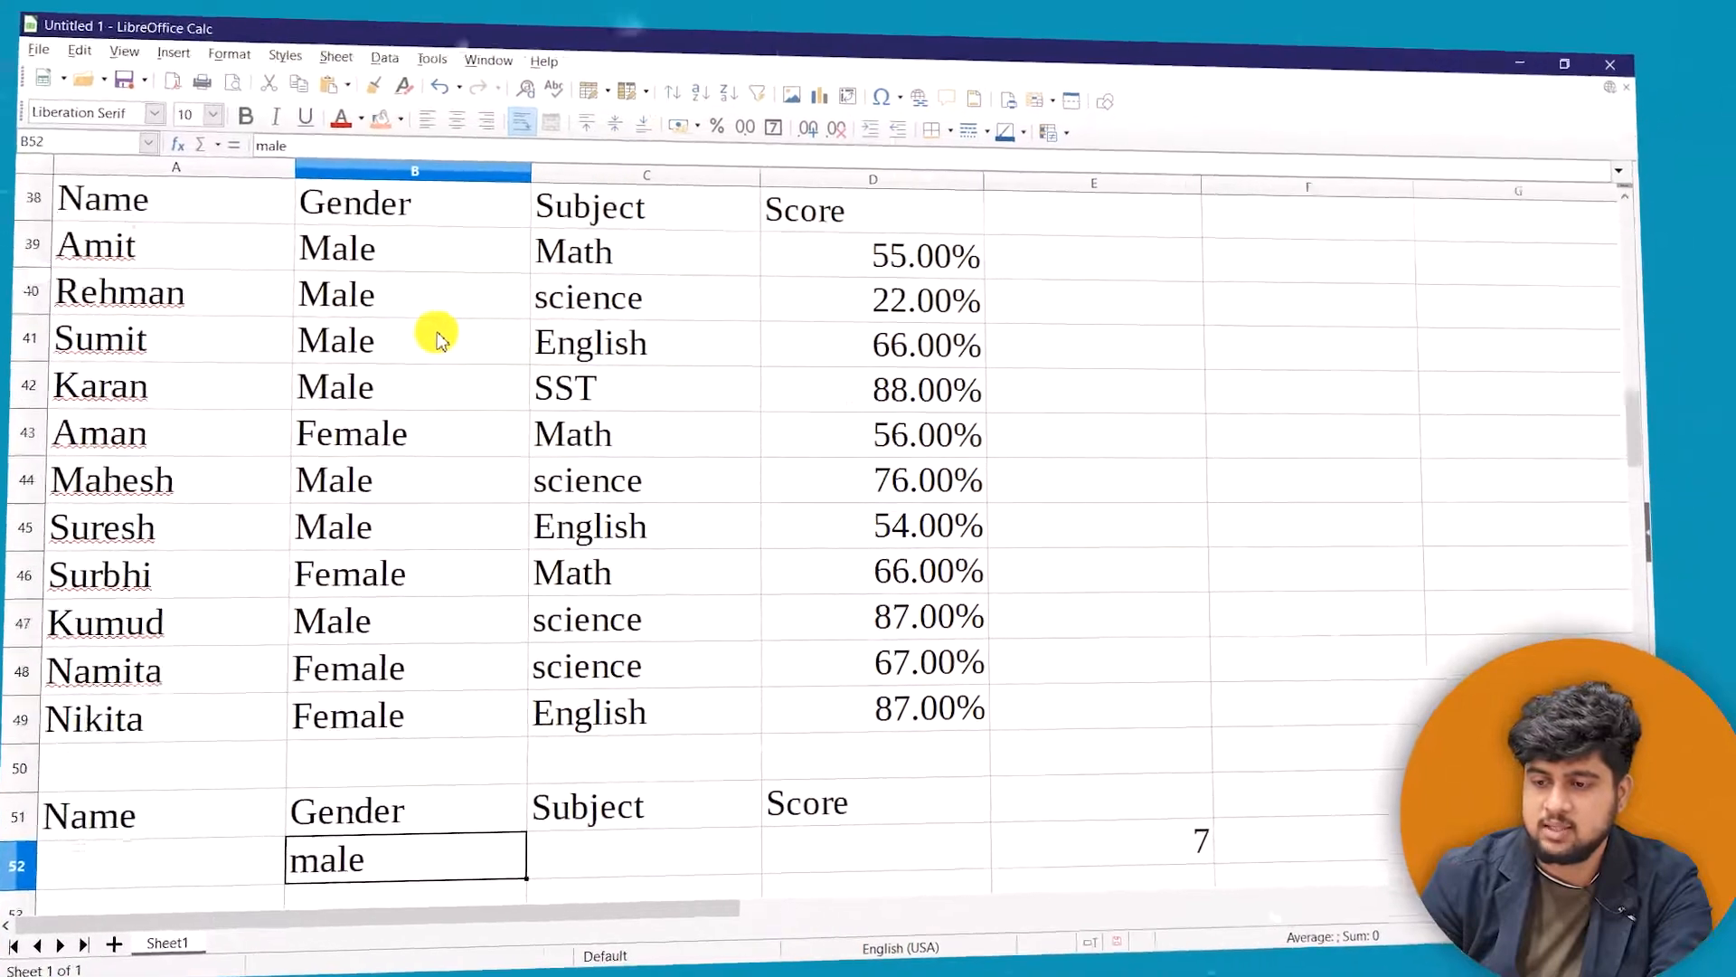
pyautogui.press('Down')
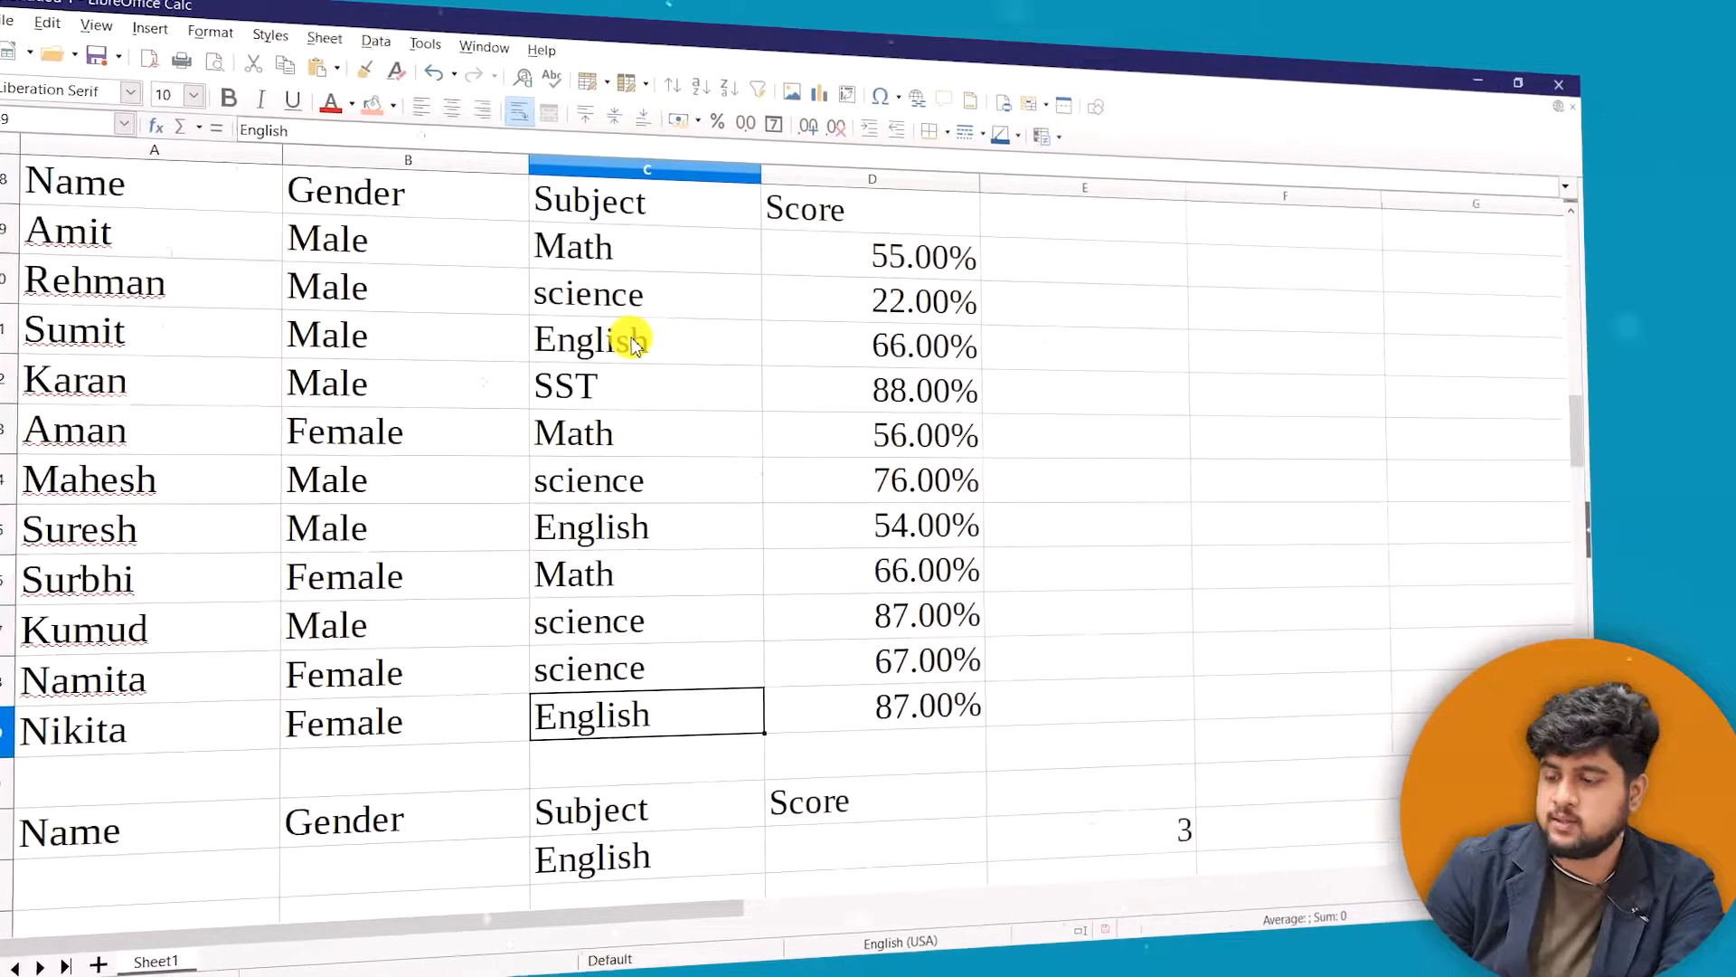
# Replace the English criterion below the DCOUNT table with Female as Gender in B52 and sst as Subject in C52
pyautogui.click(1049, 832)
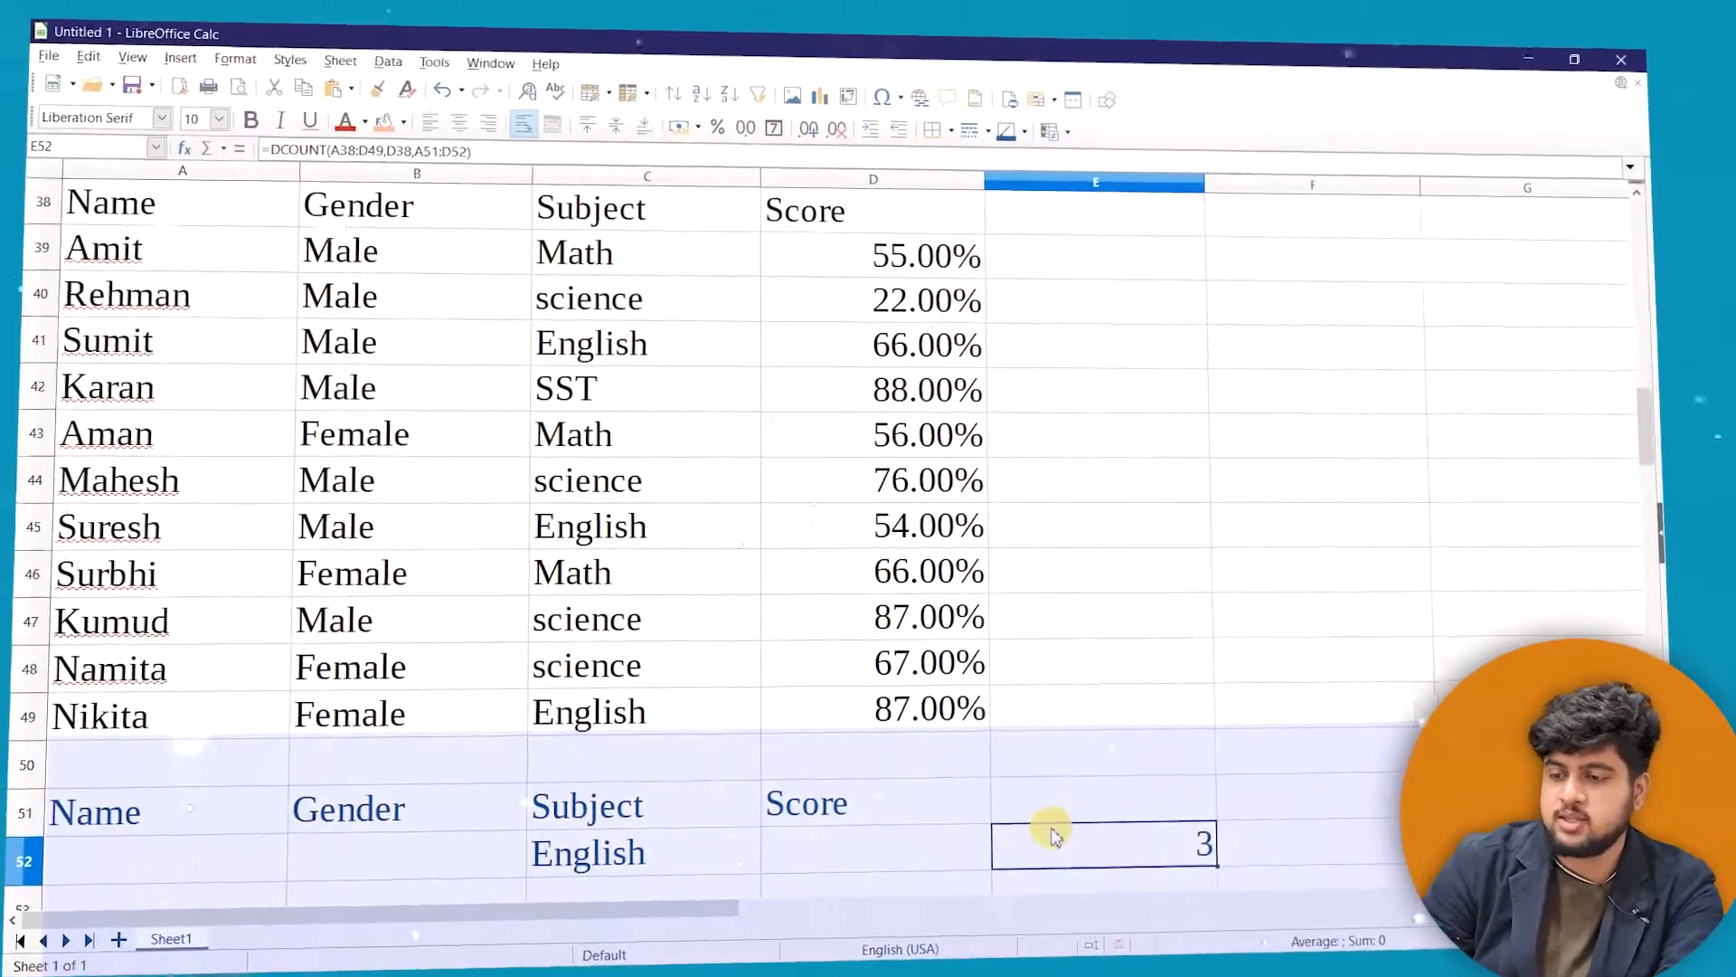
pyautogui.click(583, 851)
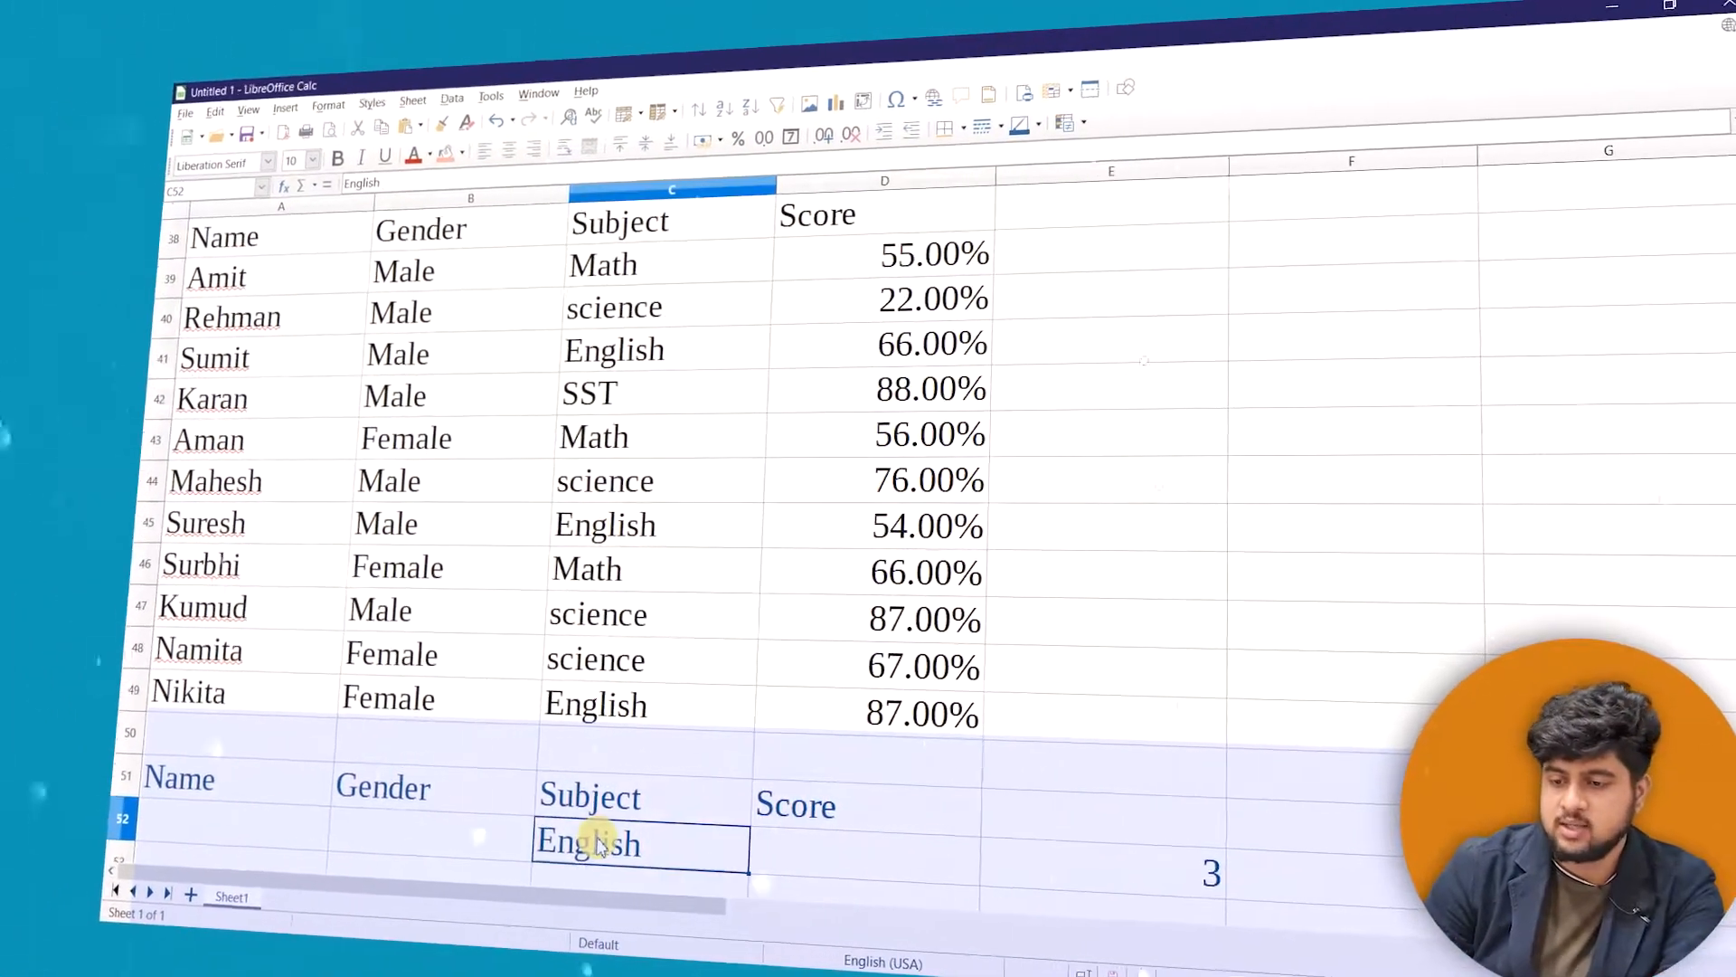
pyautogui.click(226, 825)
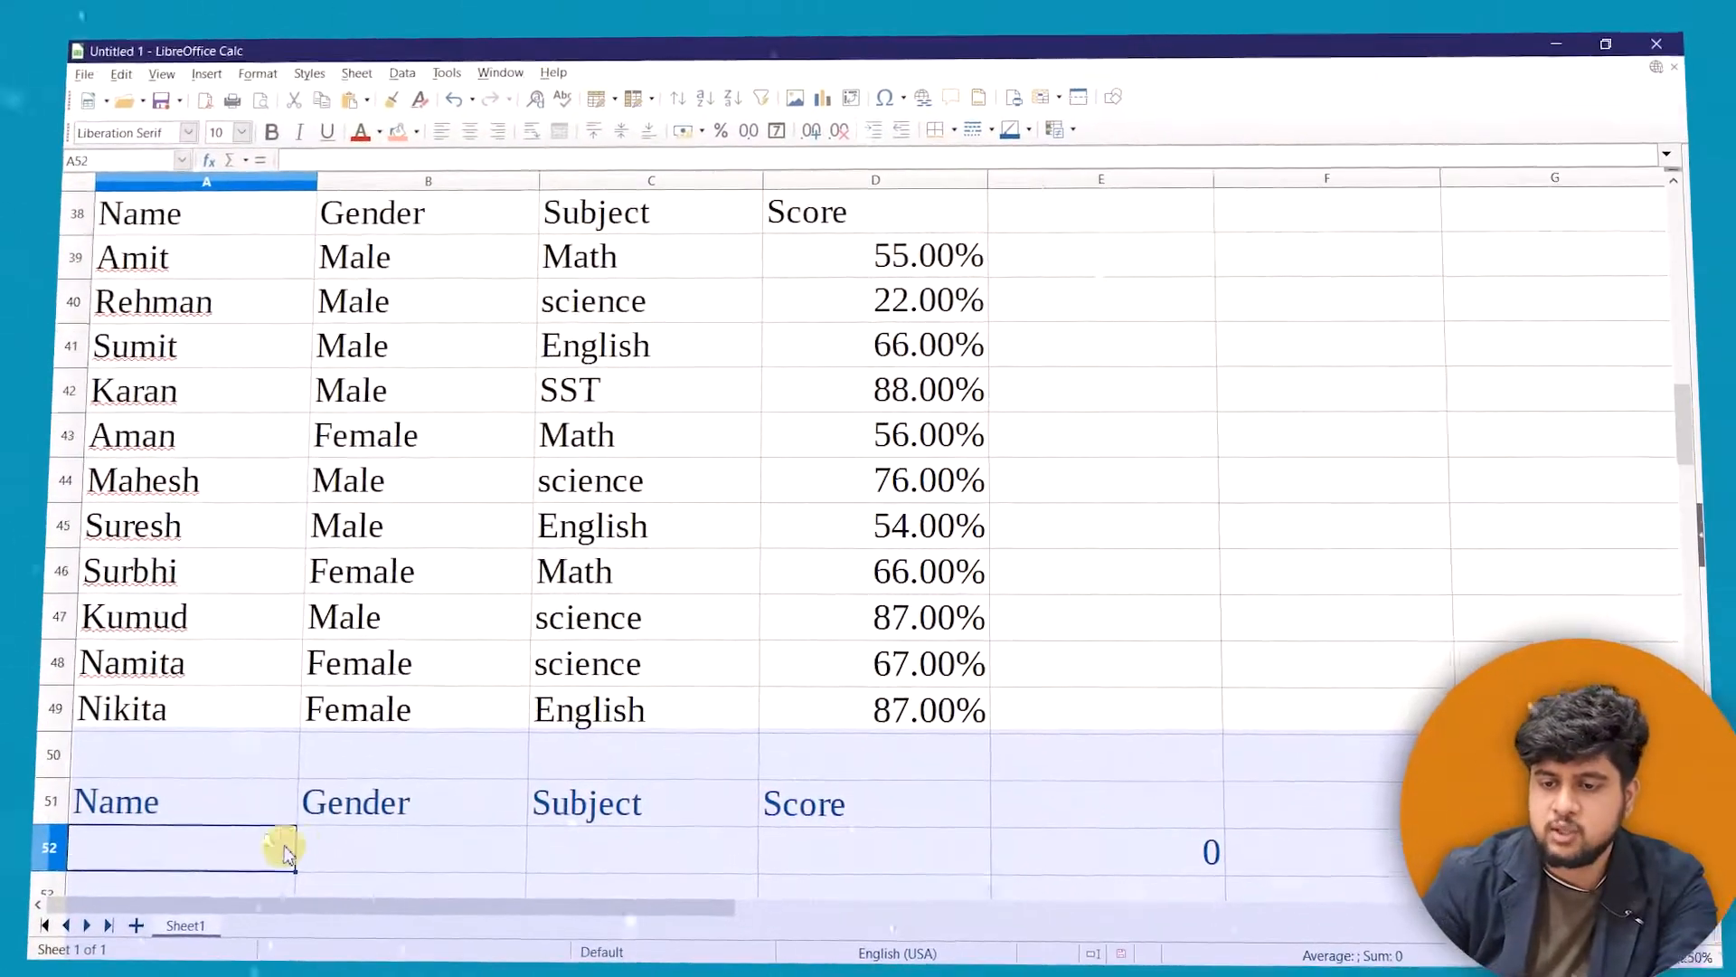
pyautogui.click(306, 859)
pyautogui.write('fe')
pyautogui.press('Tab')
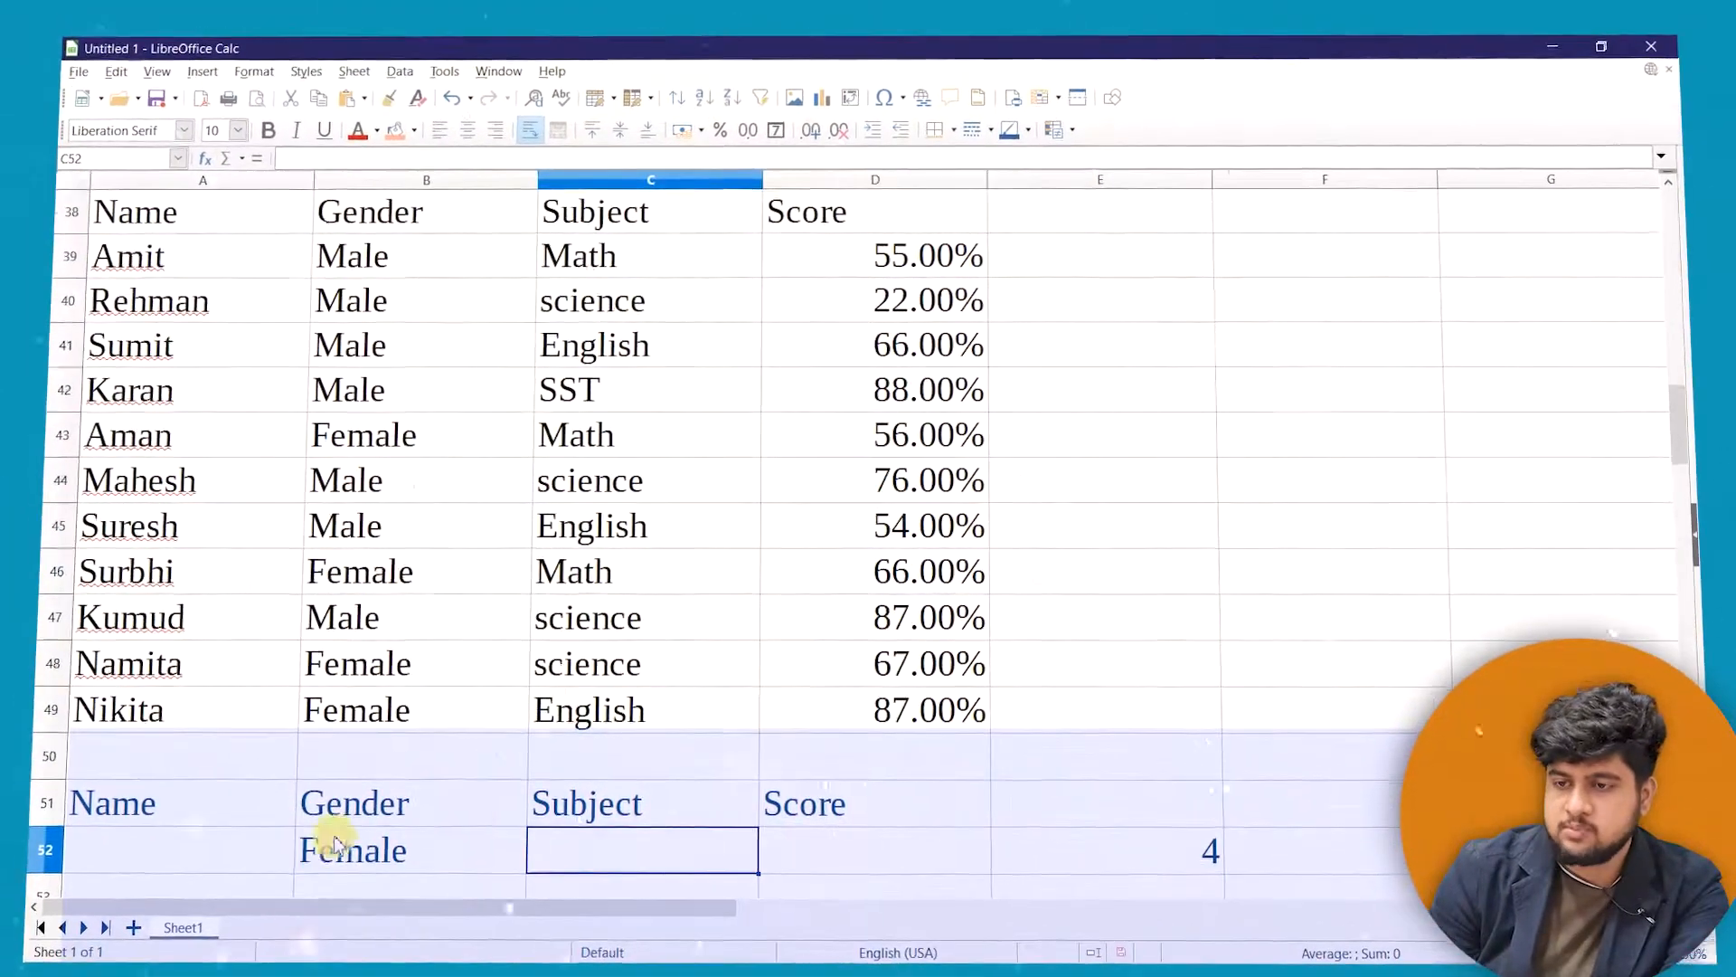
pyautogui.write('sst')
pyautogui.press('Return')
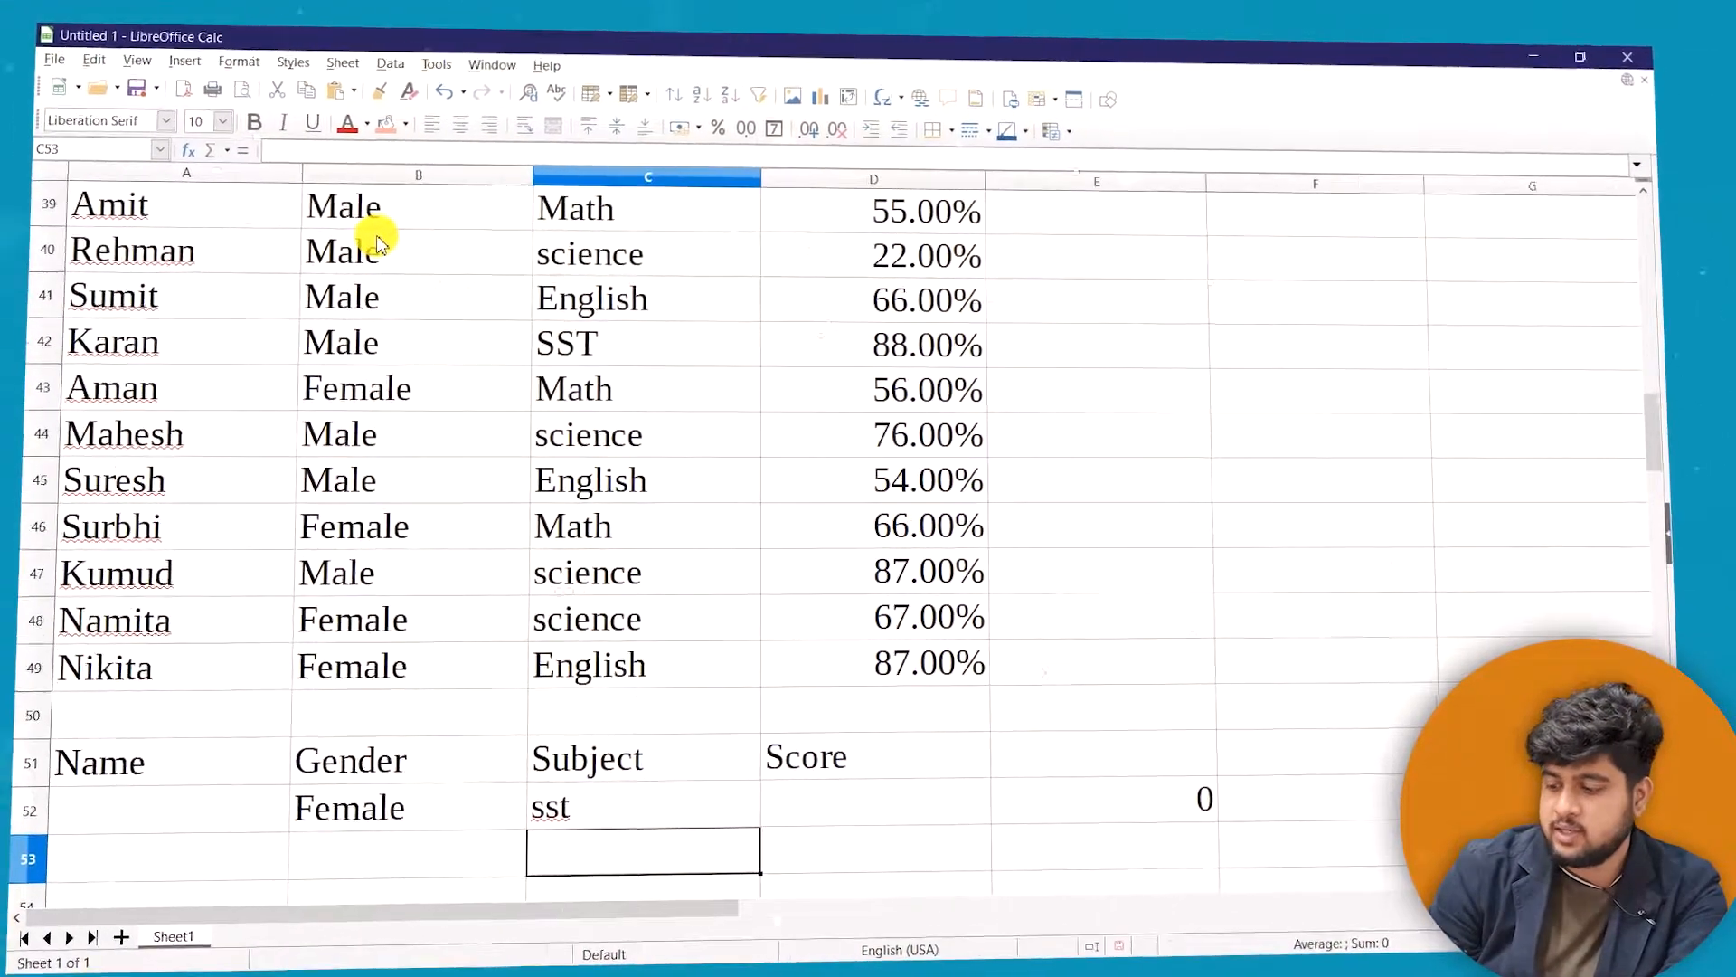
# Examine the Subject and Gender columns of the DCOUNT table for records matching both Female and SST
pyautogui.press('Up')
pyautogui.press('Up')
pyautogui.press('Up')
pyautogui.press('Up')
pyautogui.press('Up')
pyautogui.press('Up')
pyautogui.press('Up')
pyautogui.press('Up')
pyautogui.press('Up')
pyautogui.press('Up')
pyautogui.press('Up')
pyautogui.press('Up')
pyautogui.press('Up')
pyautogui.press('Up')
pyautogui.press('Up')
pyautogui.press('Up')
pyautogui.press('Down')
pyautogui.press('Down')
pyautogui.press('Down')
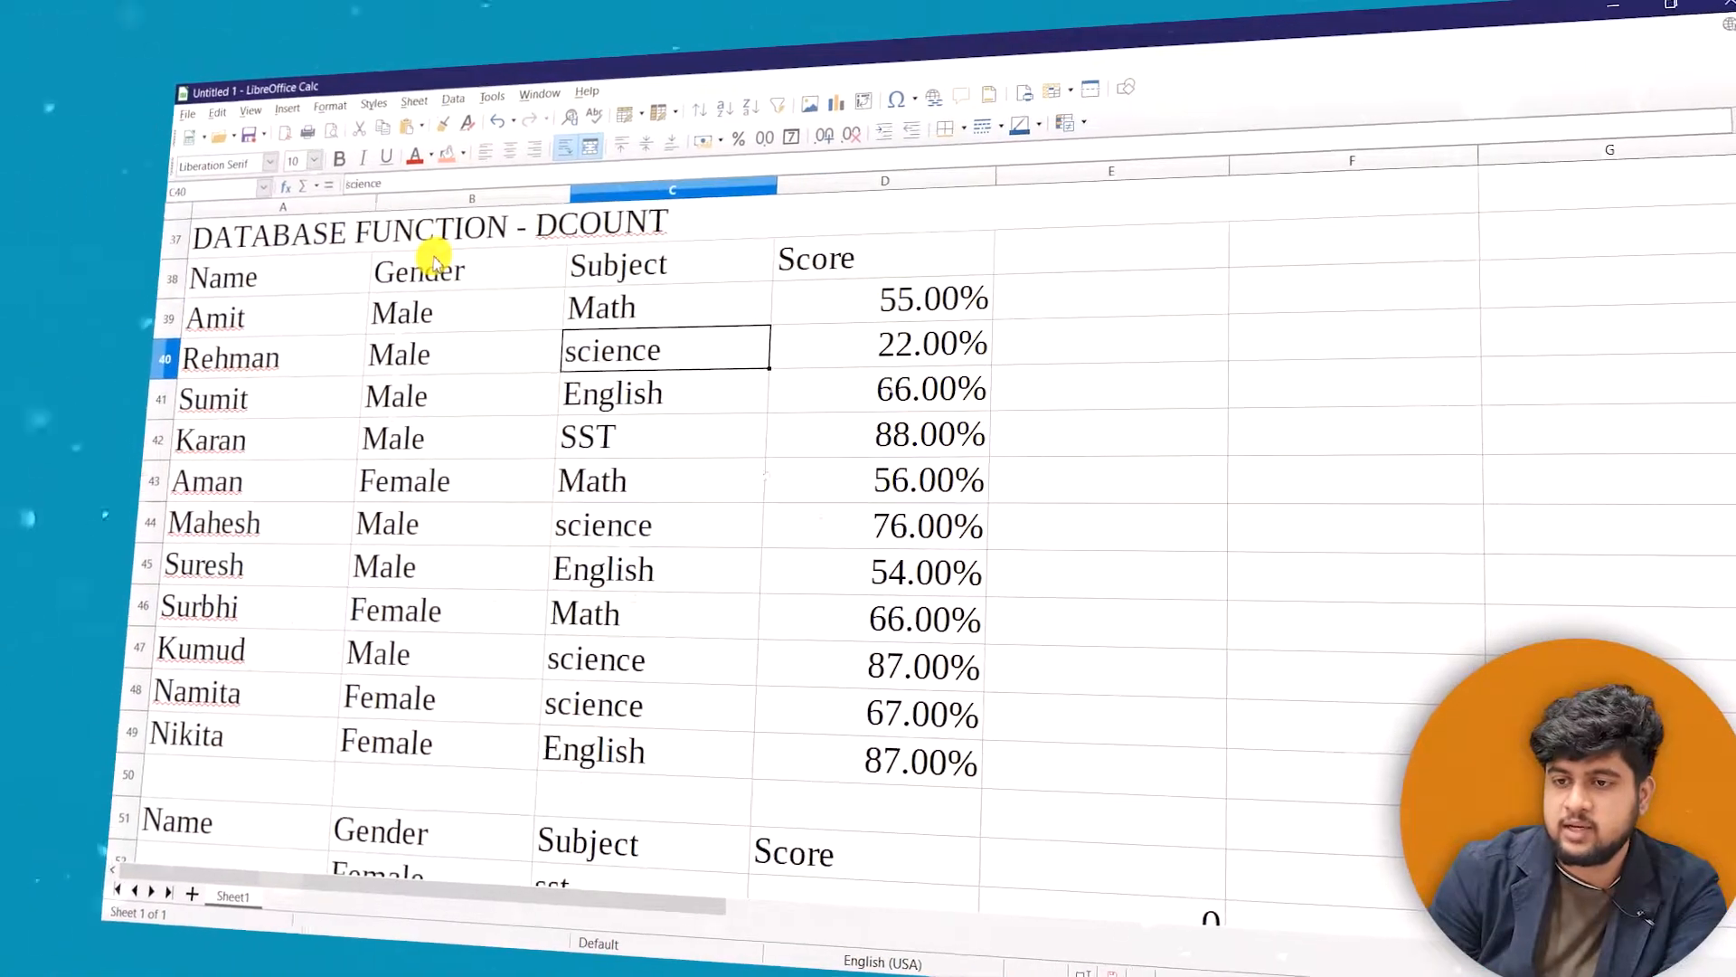
pyautogui.press('Right')
pyautogui.press('Right')
pyautogui.press('Left')
pyautogui.press('Down')
pyautogui.press('Down')
pyautogui.press('Down')
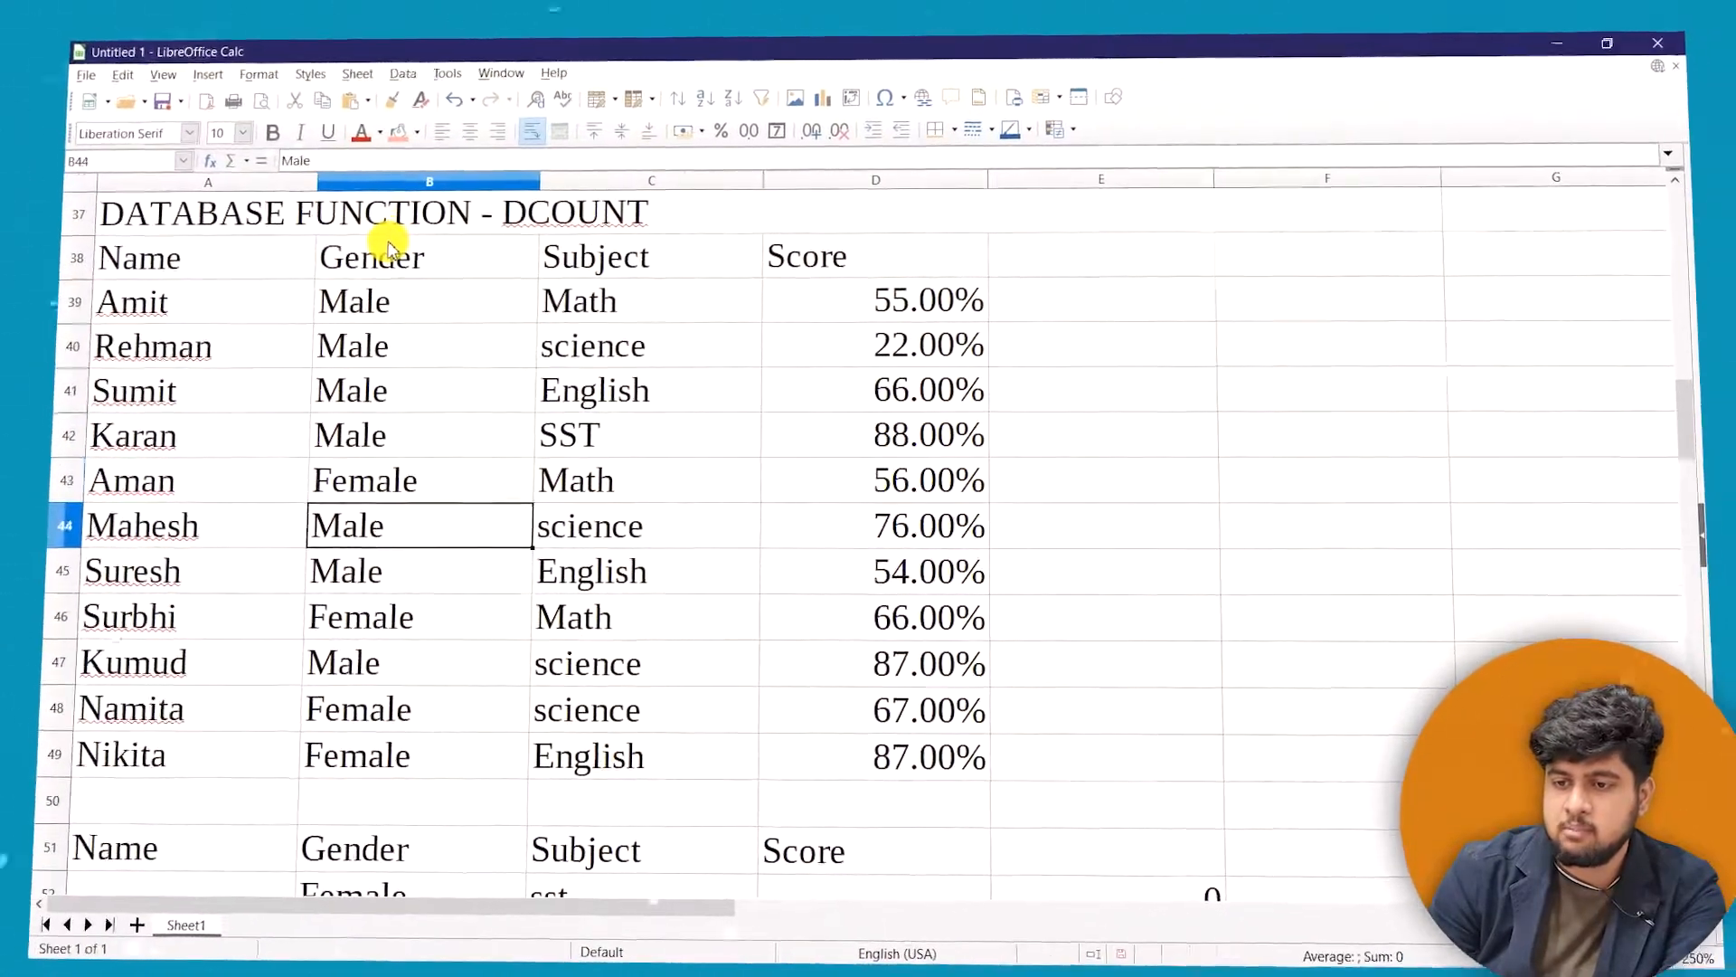
pyautogui.press('Down')
pyautogui.press('Down')
pyautogui.press('Down')
pyautogui.press('Down')
pyautogui.press('Down')
pyautogui.press('Down')
pyautogui.press('Down')
pyautogui.press('Down')
pyautogui.press('Down')
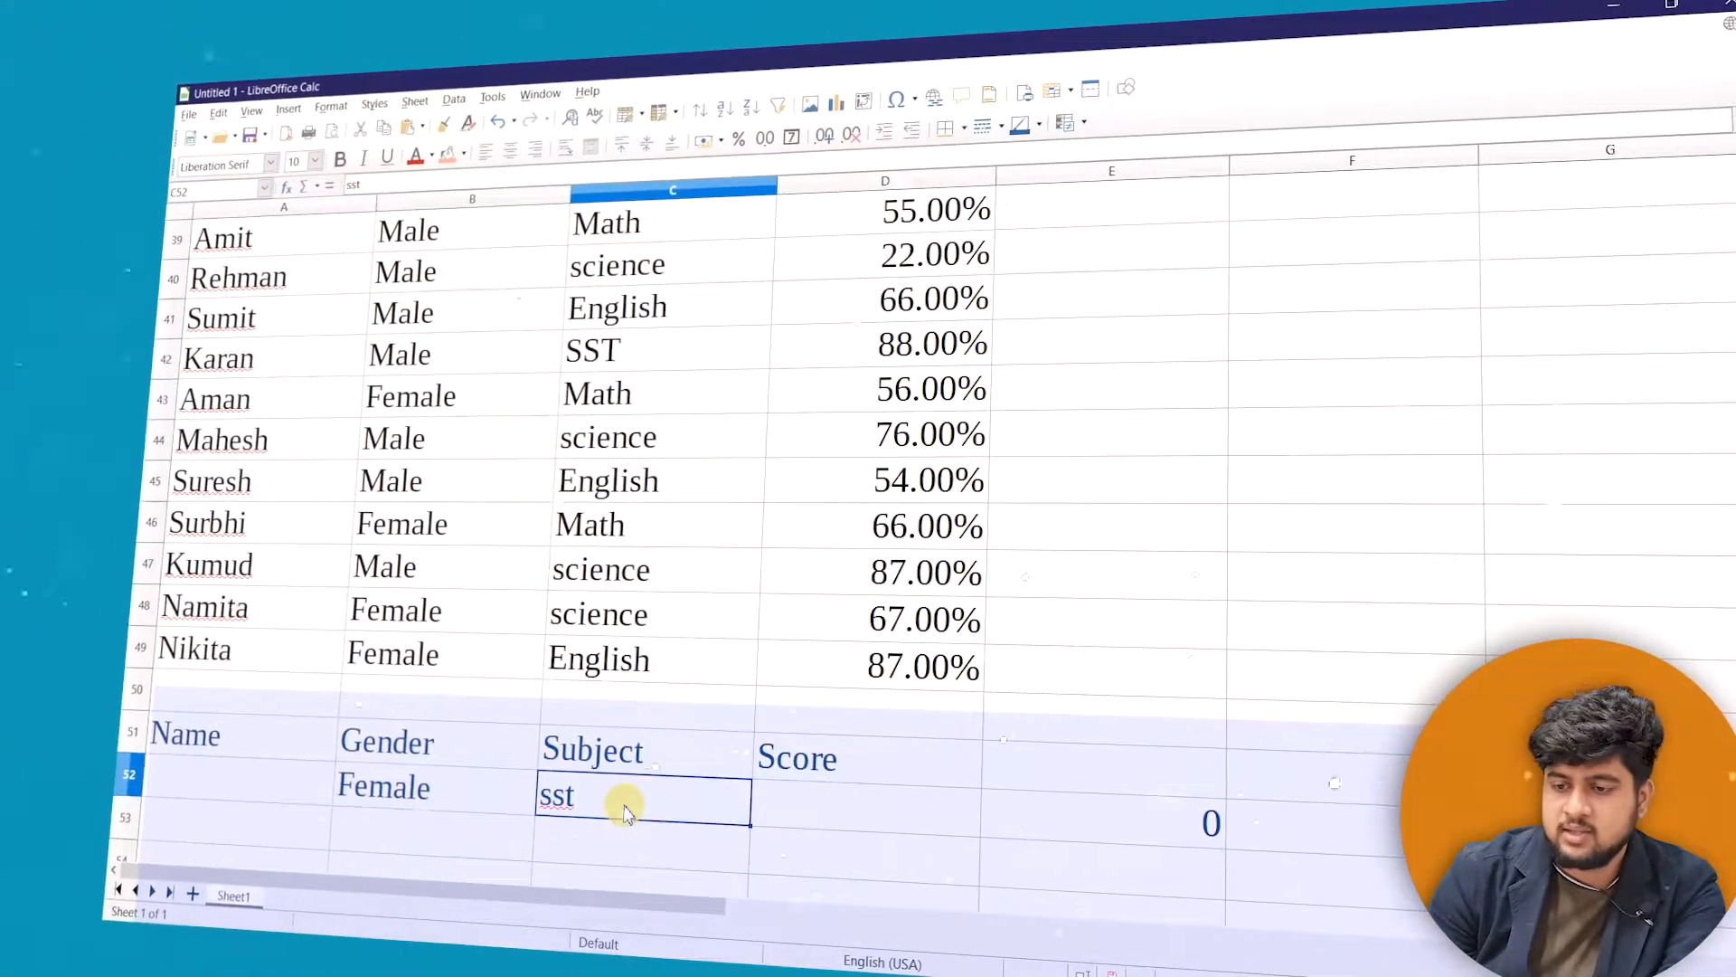
# Try science and math in turn as the Subject criterion in C52, checking the DCOUNT result in E52
pyautogui.write('science')
pyautogui.press('Return')
pyautogui.press('Right')
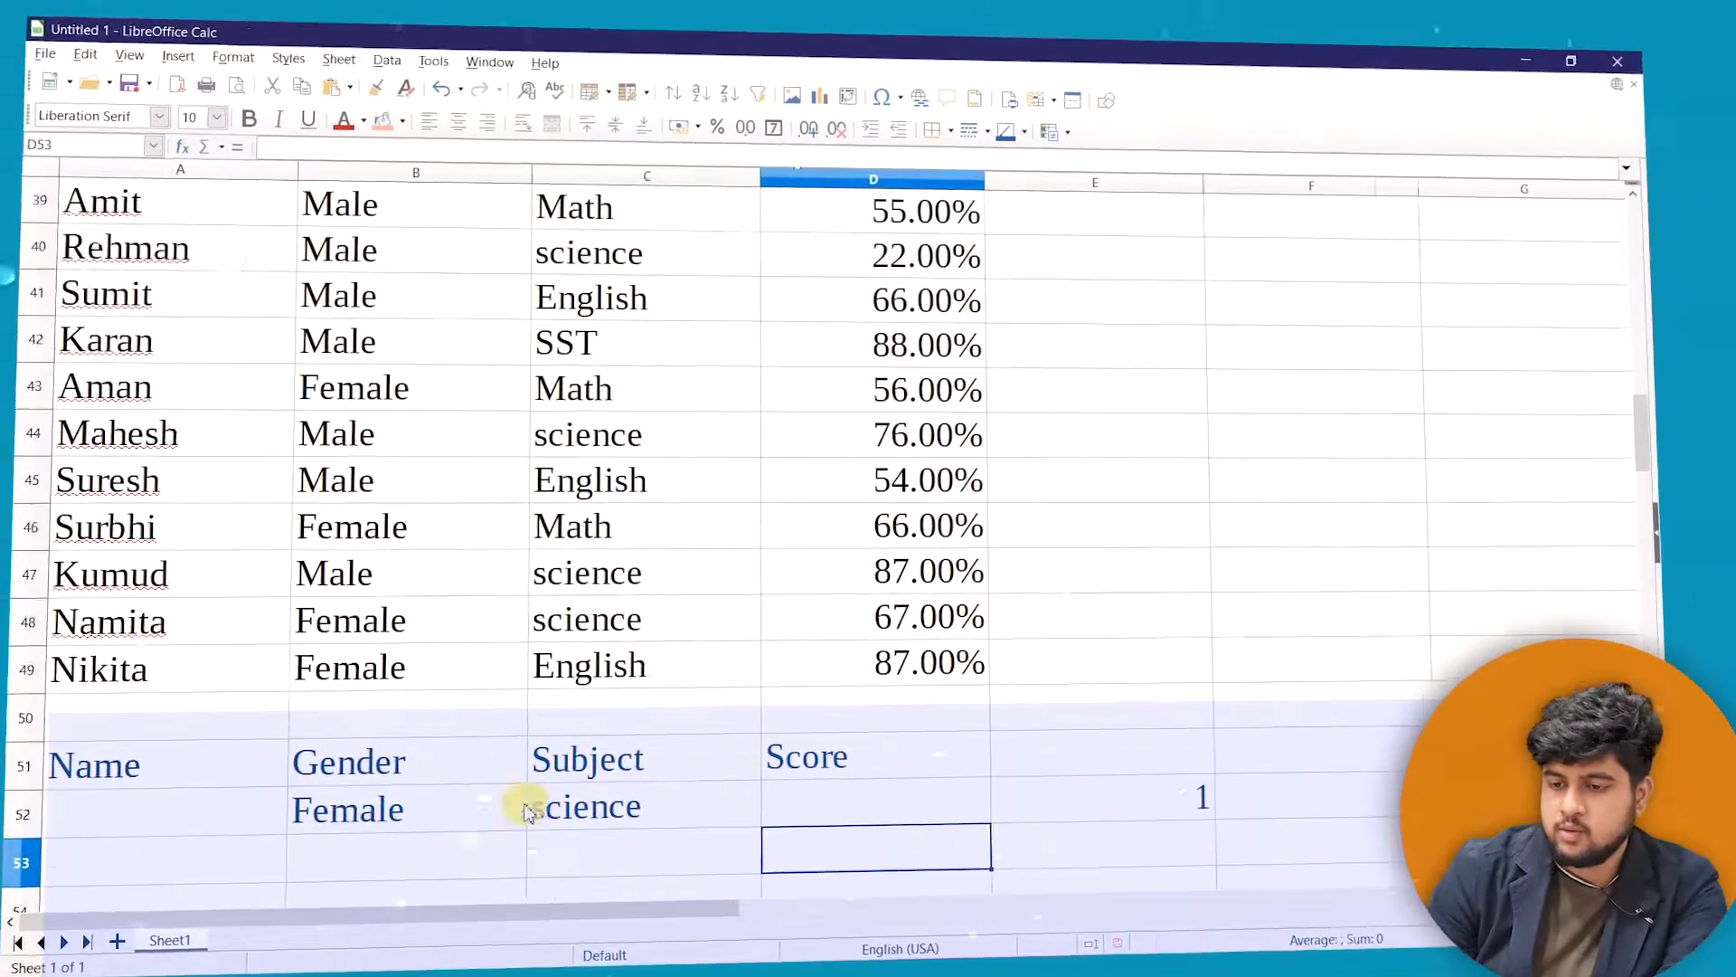
pyautogui.click(1077, 806)
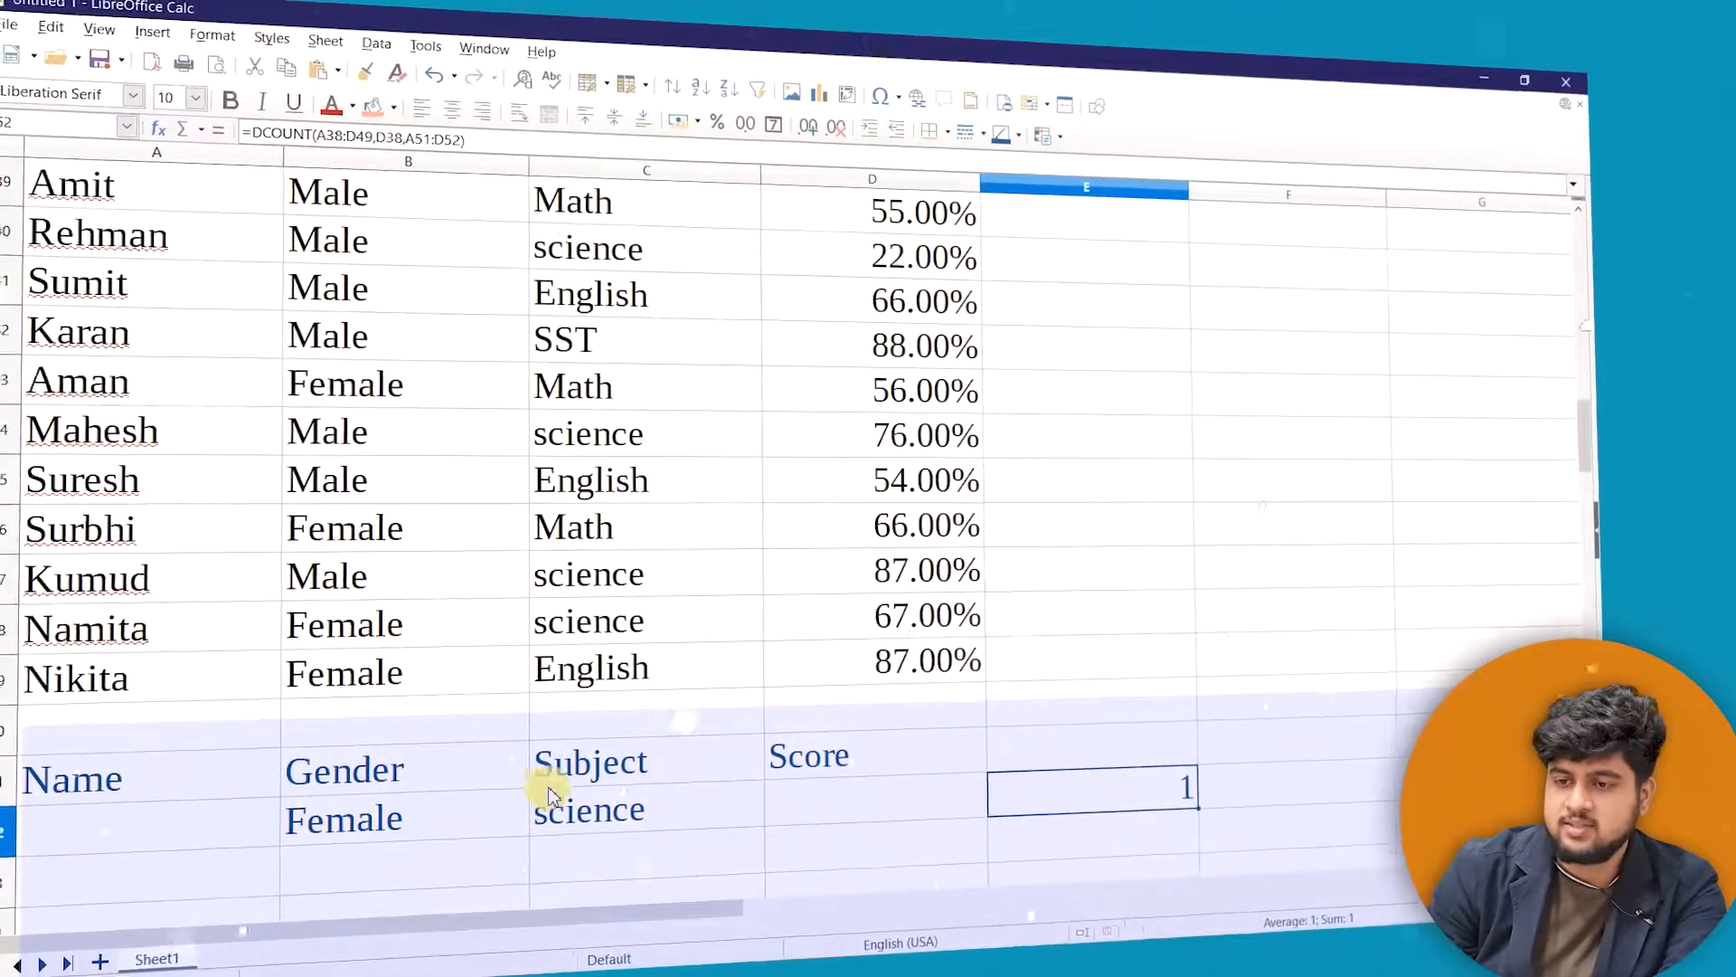
pyautogui.click(579, 812)
pyautogui.write('math')
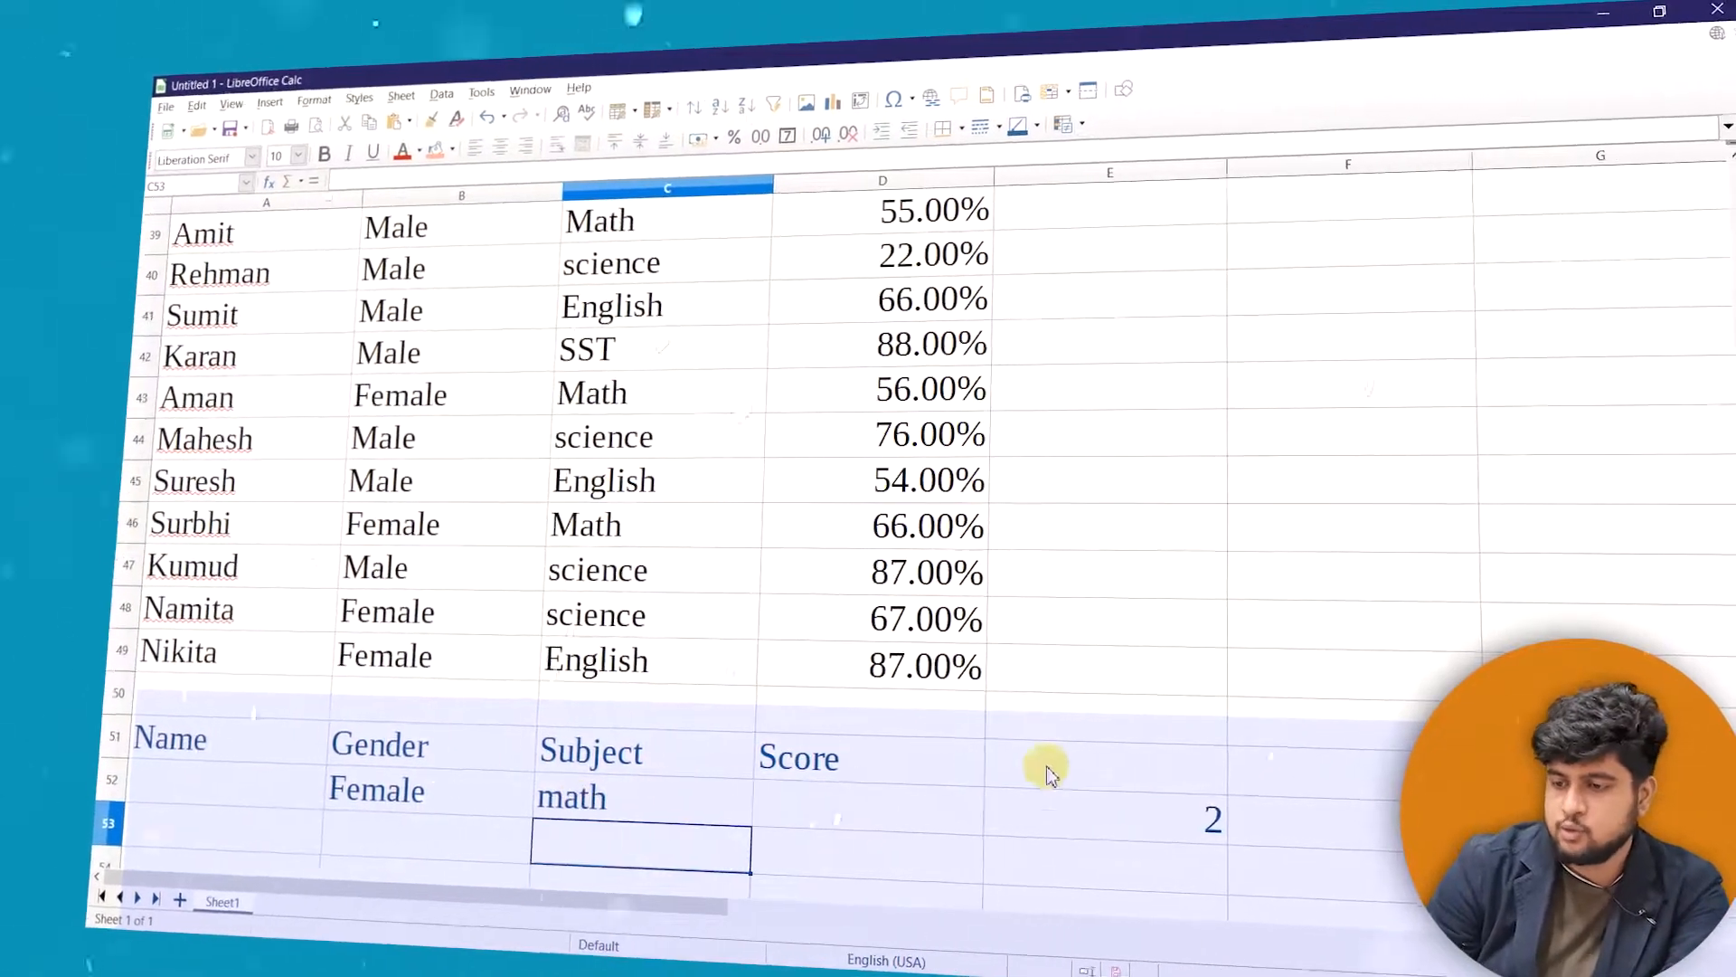
pyautogui.click(1103, 846)
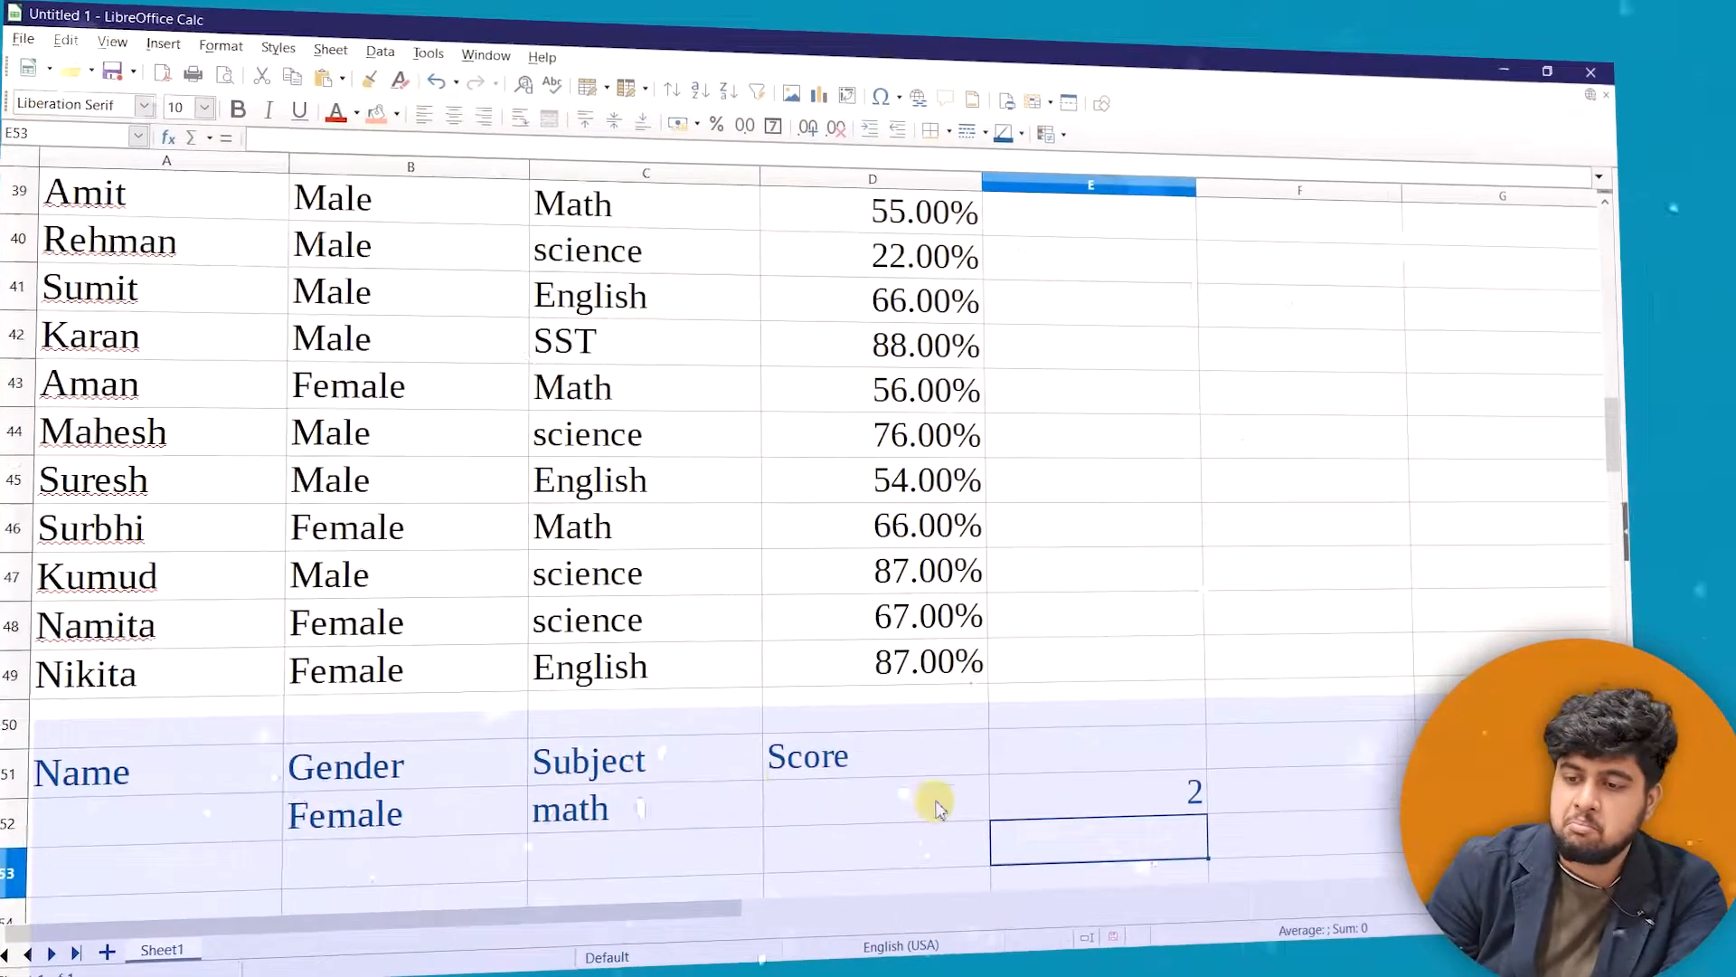
pyautogui.click(1153, 799)
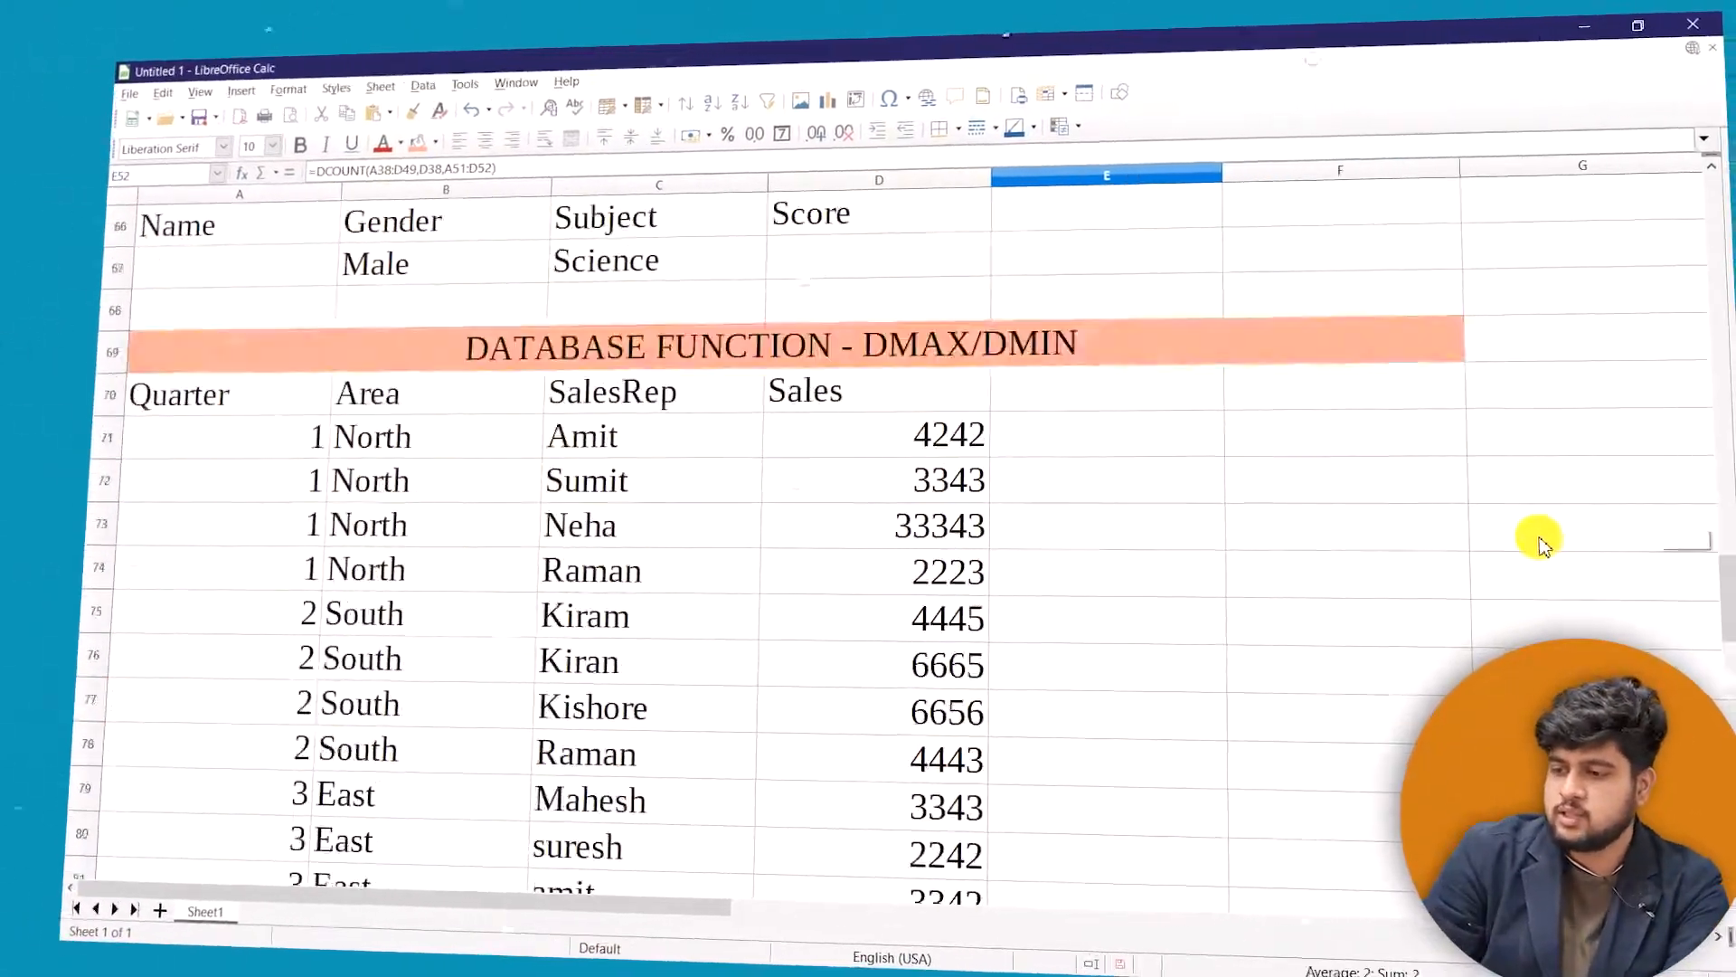
# Format the DAVERAGE title in row 20 like the DMAX/DMIN title, merged and centred across A20:F20 with an orange fill
pyautogui.scroll(-1, 1529, 541)
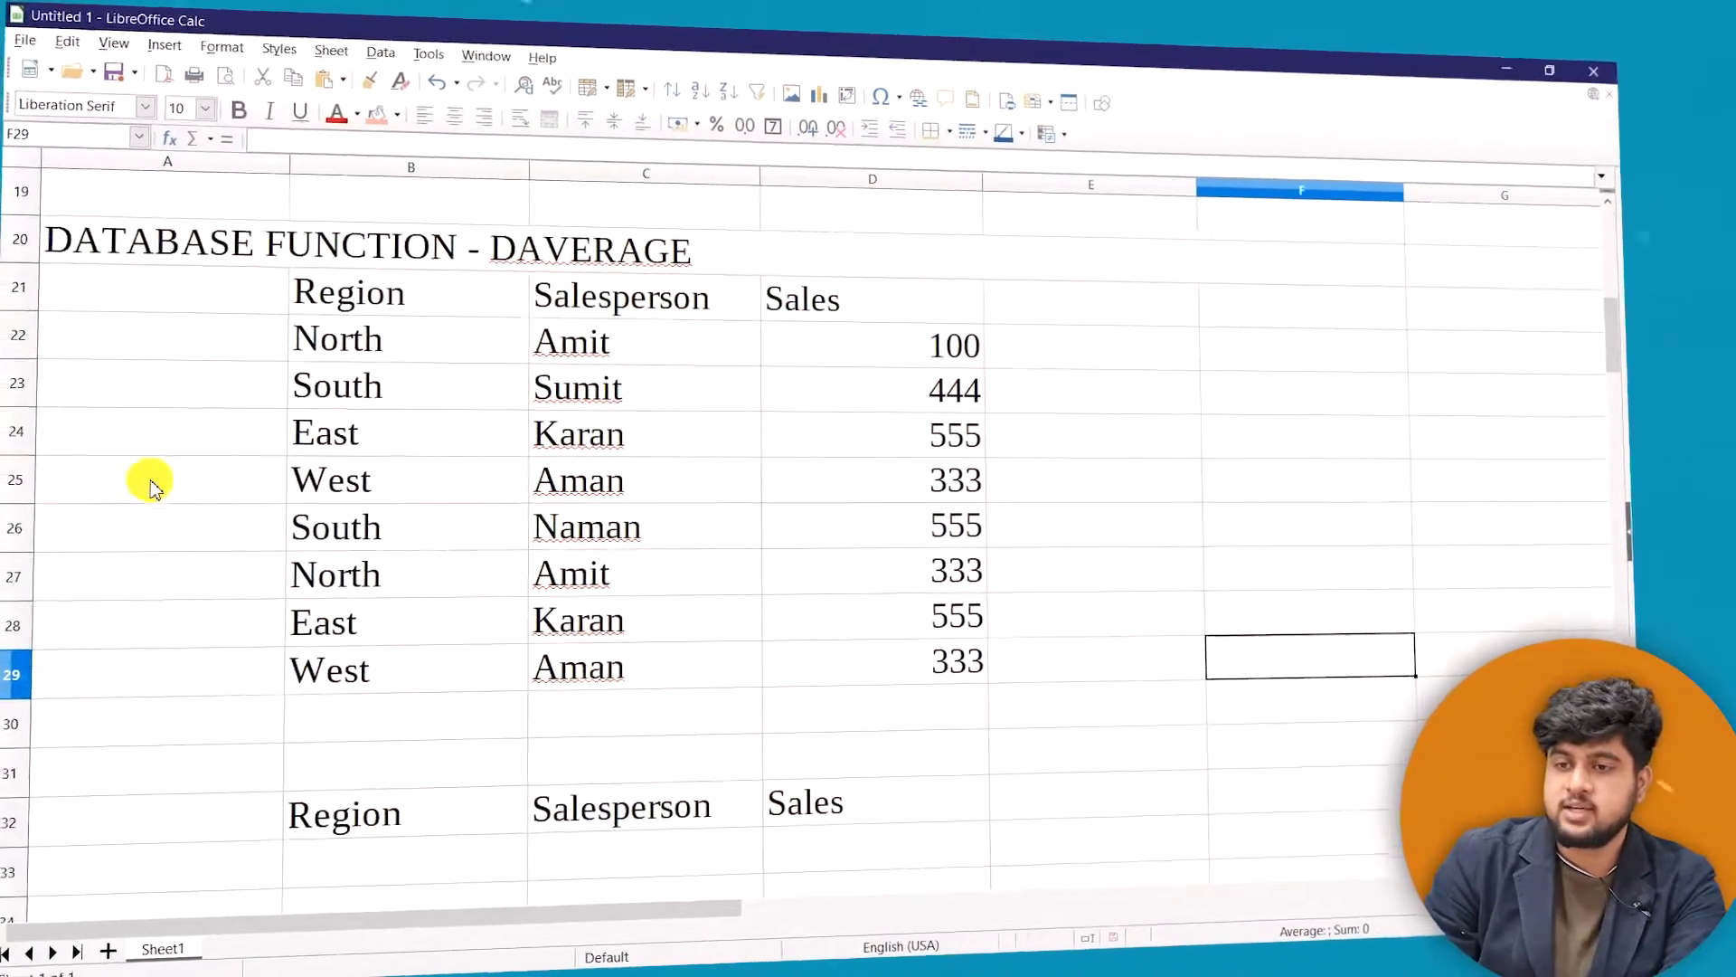
pyautogui.click(163, 262)
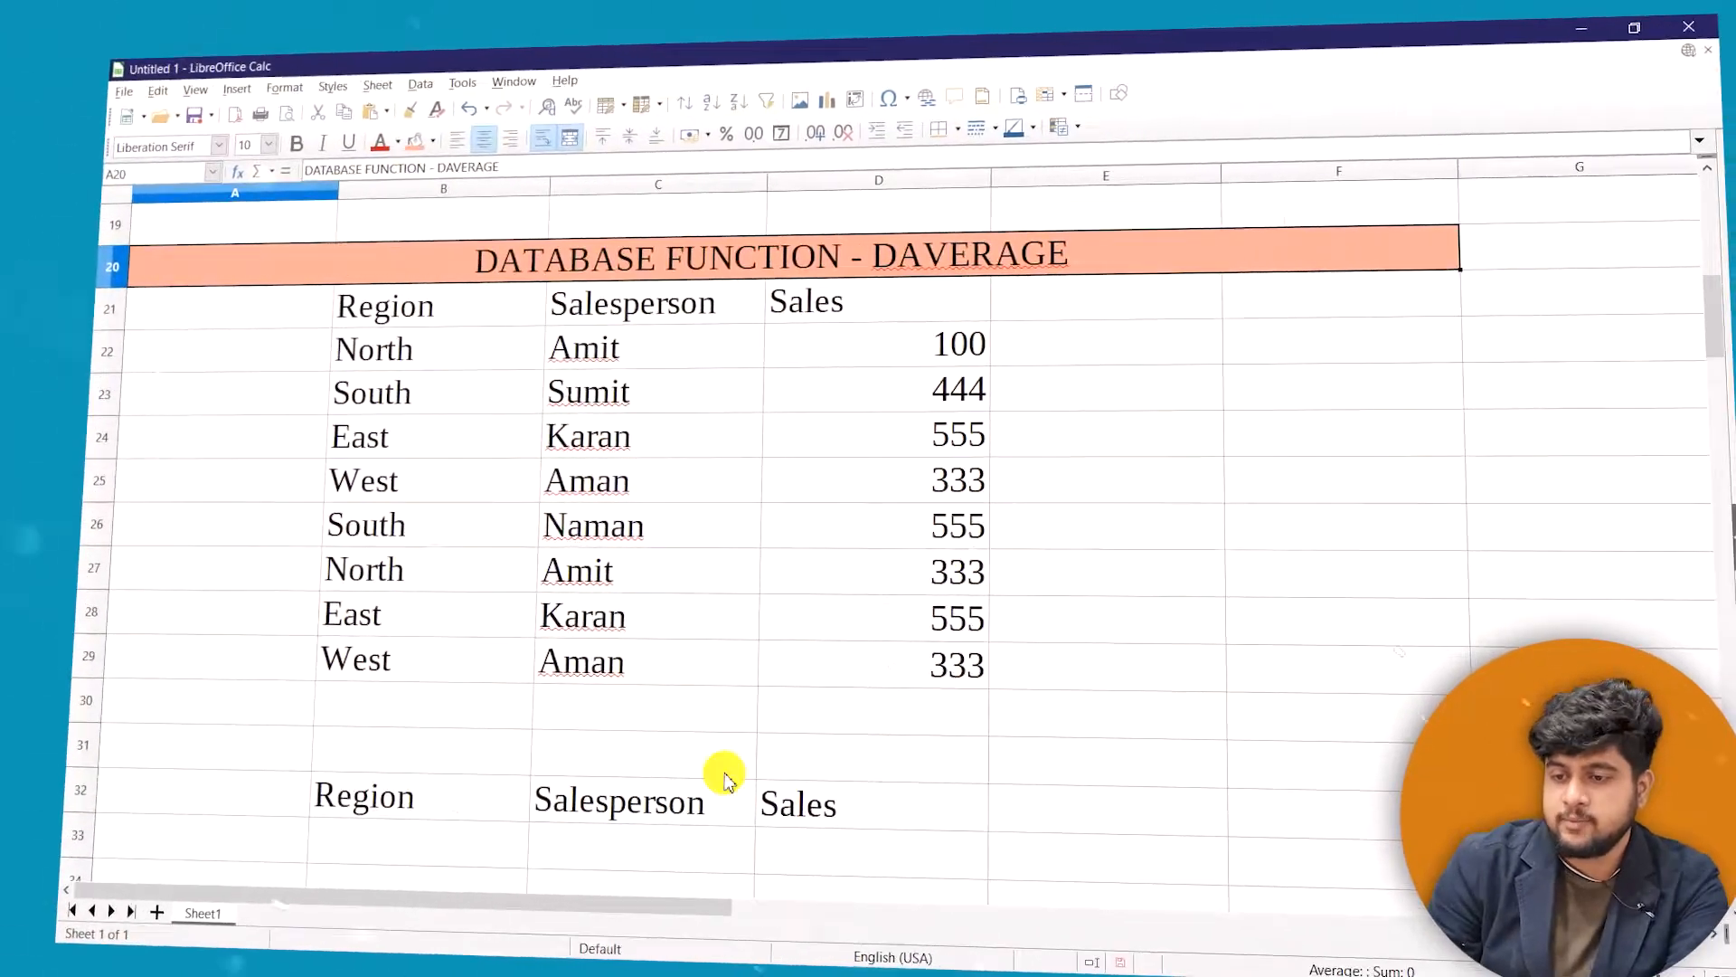
# Enter a DAVERAGE formula in D33 with B21:D29 as database, the Sales header D21 as field and B32:C33 as criteria range
pyautogui.click(949, 850)
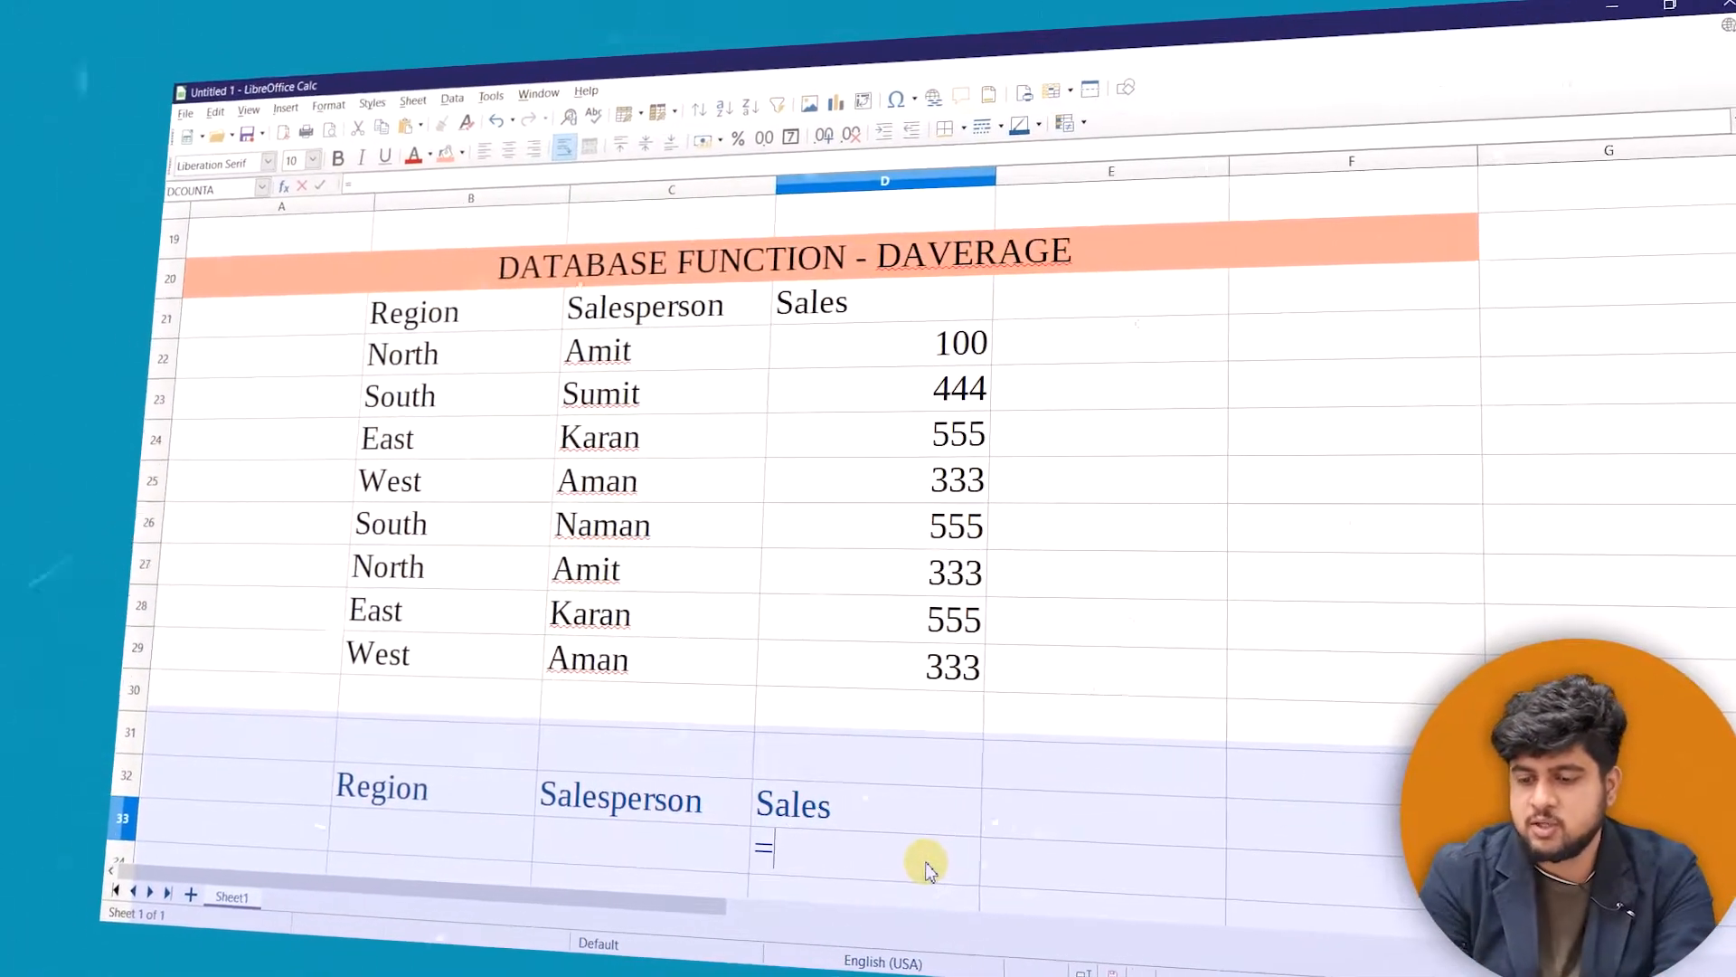
pyautogui.write('=da')
pyautogui.press('BackSpace')
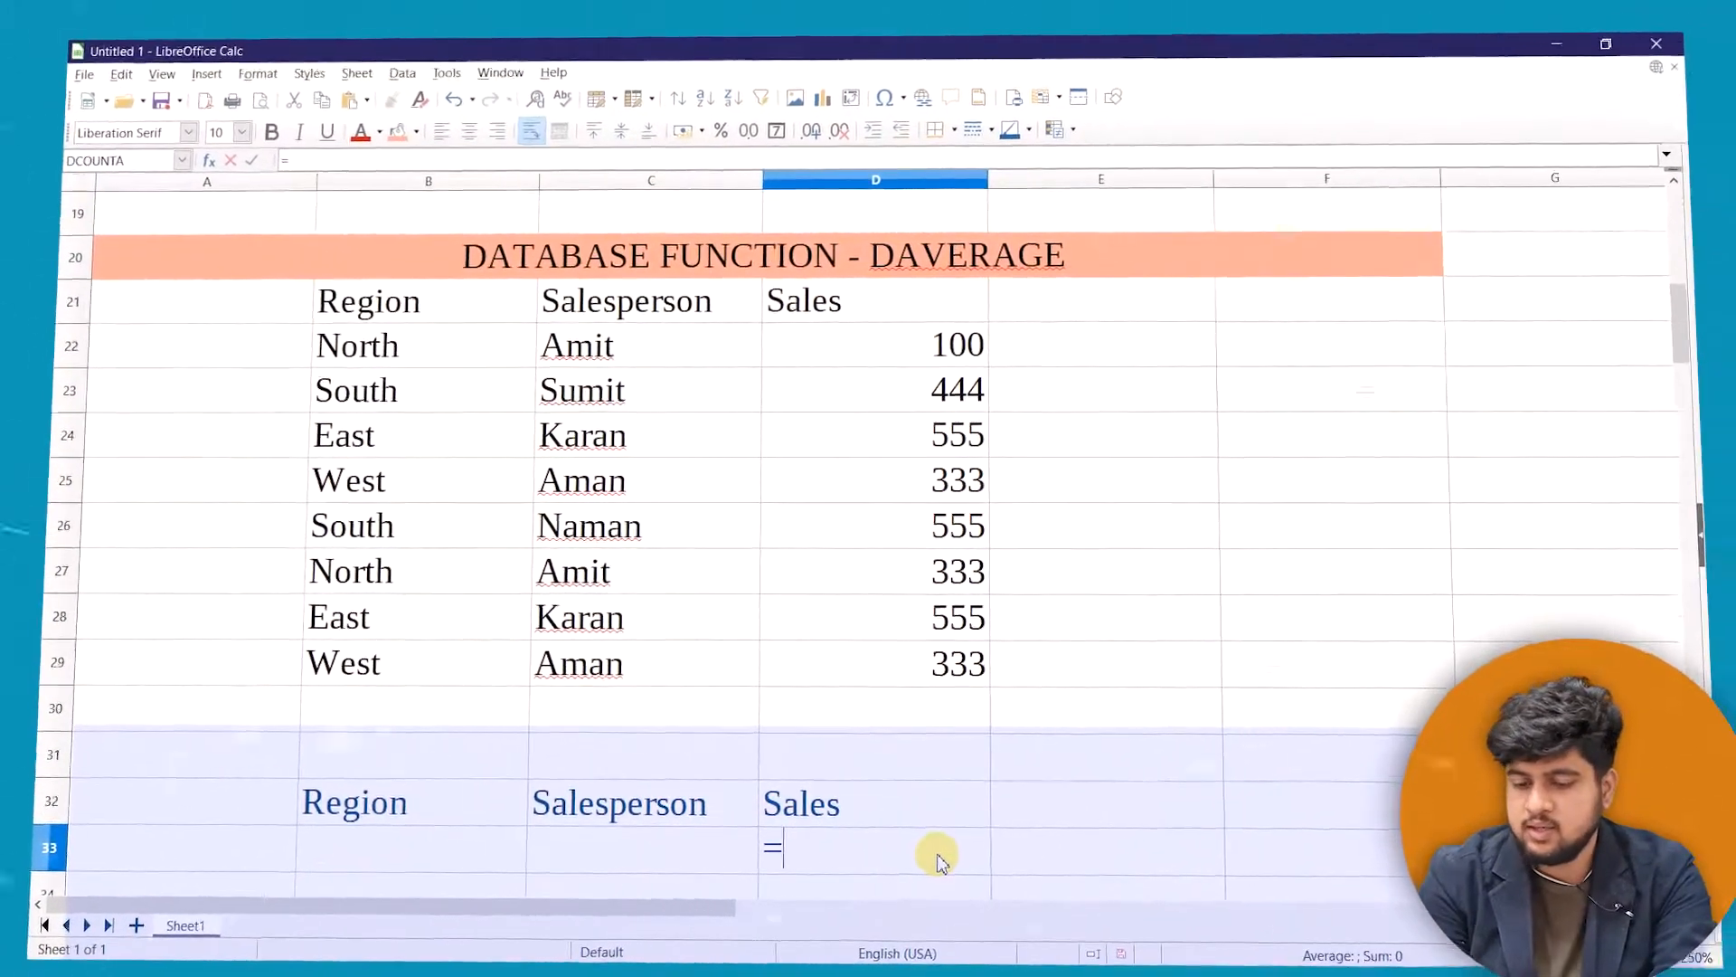
pyautogui.write('daverage')
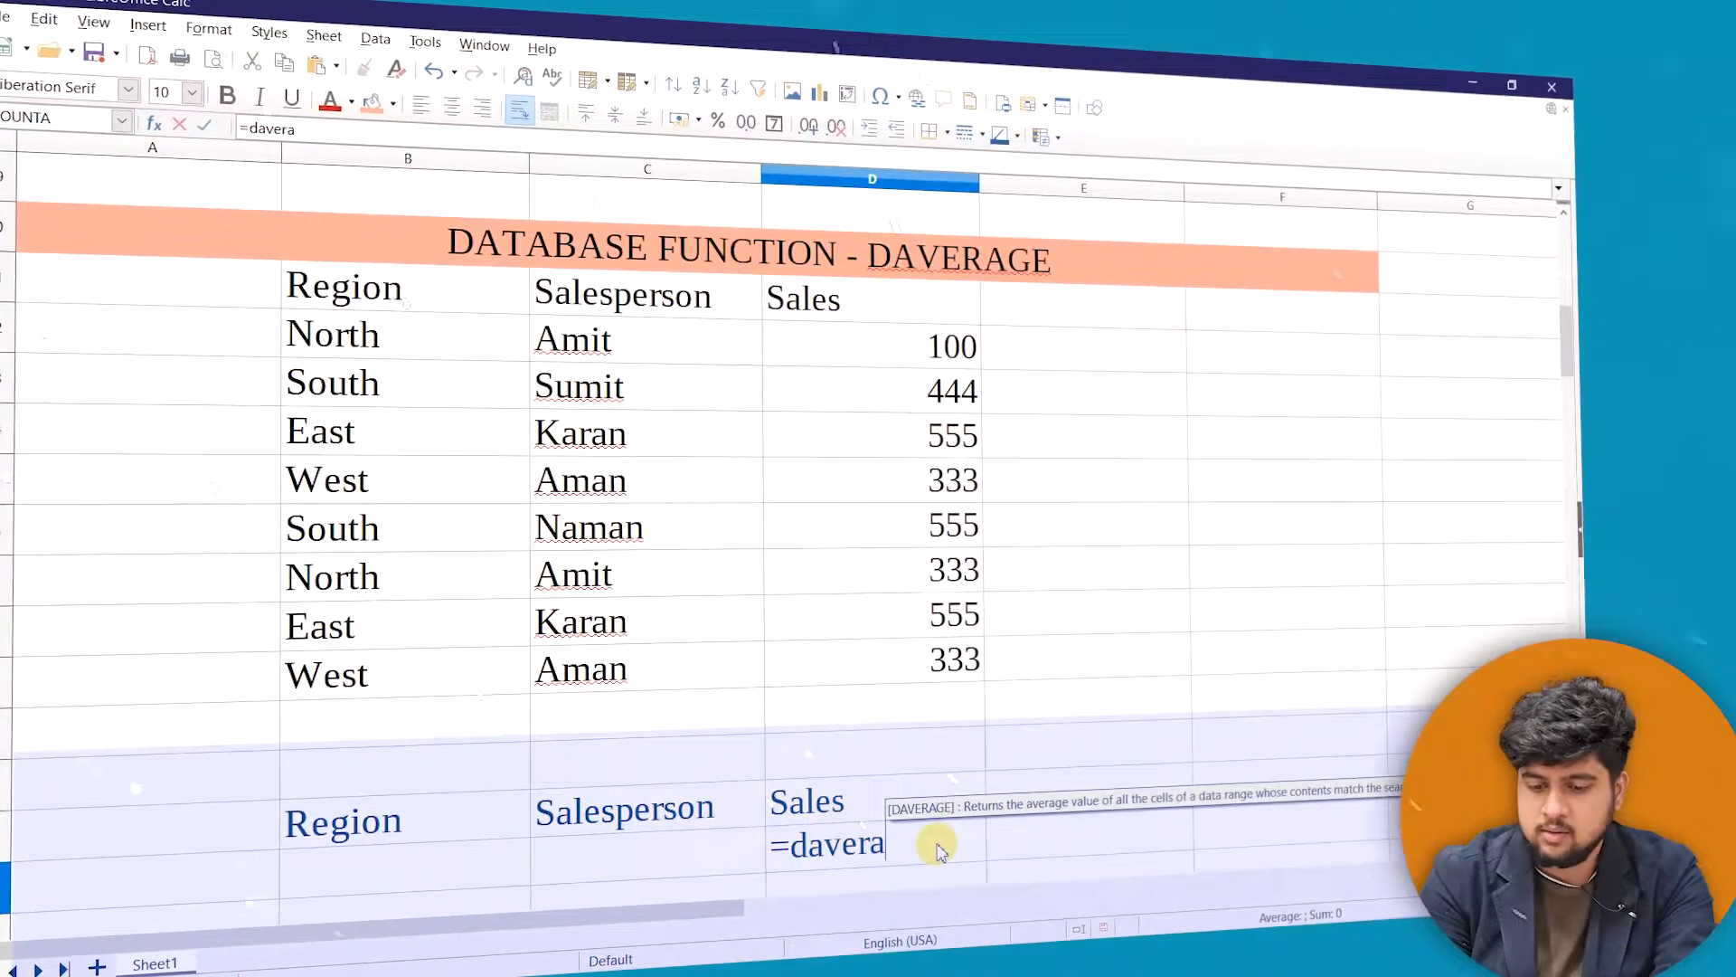
pyautogui.write('(')
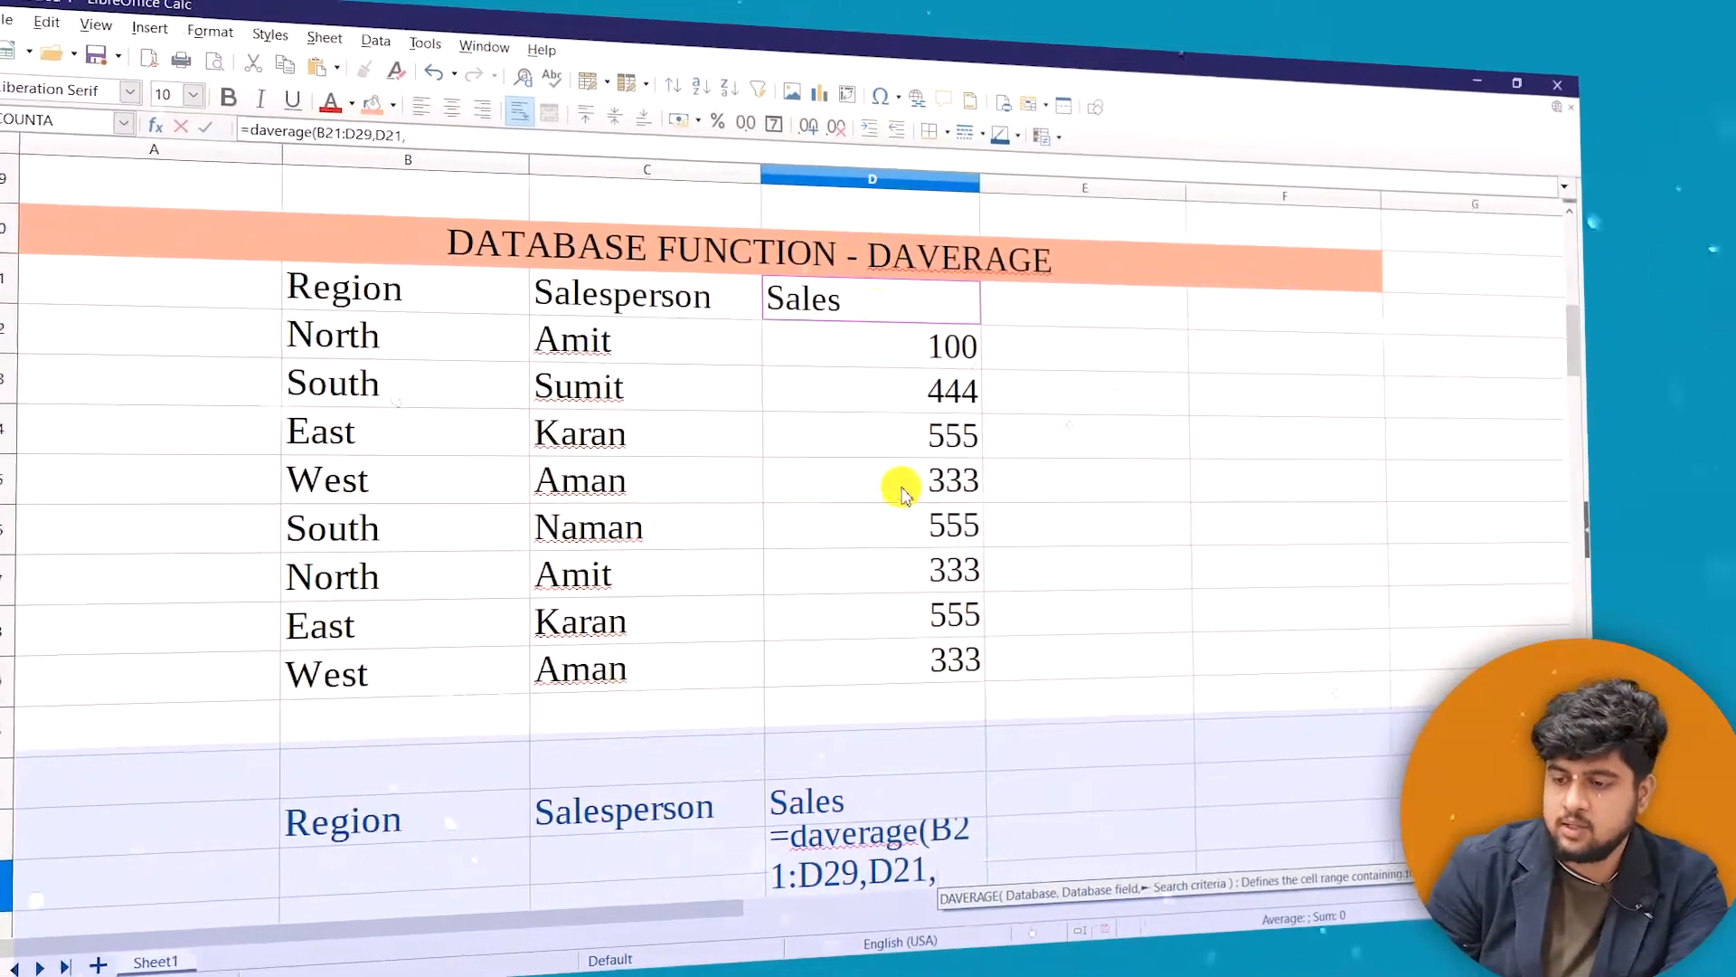
pyautogui.moveTo(350, 826); pyautogui.dragTo(555, 882)
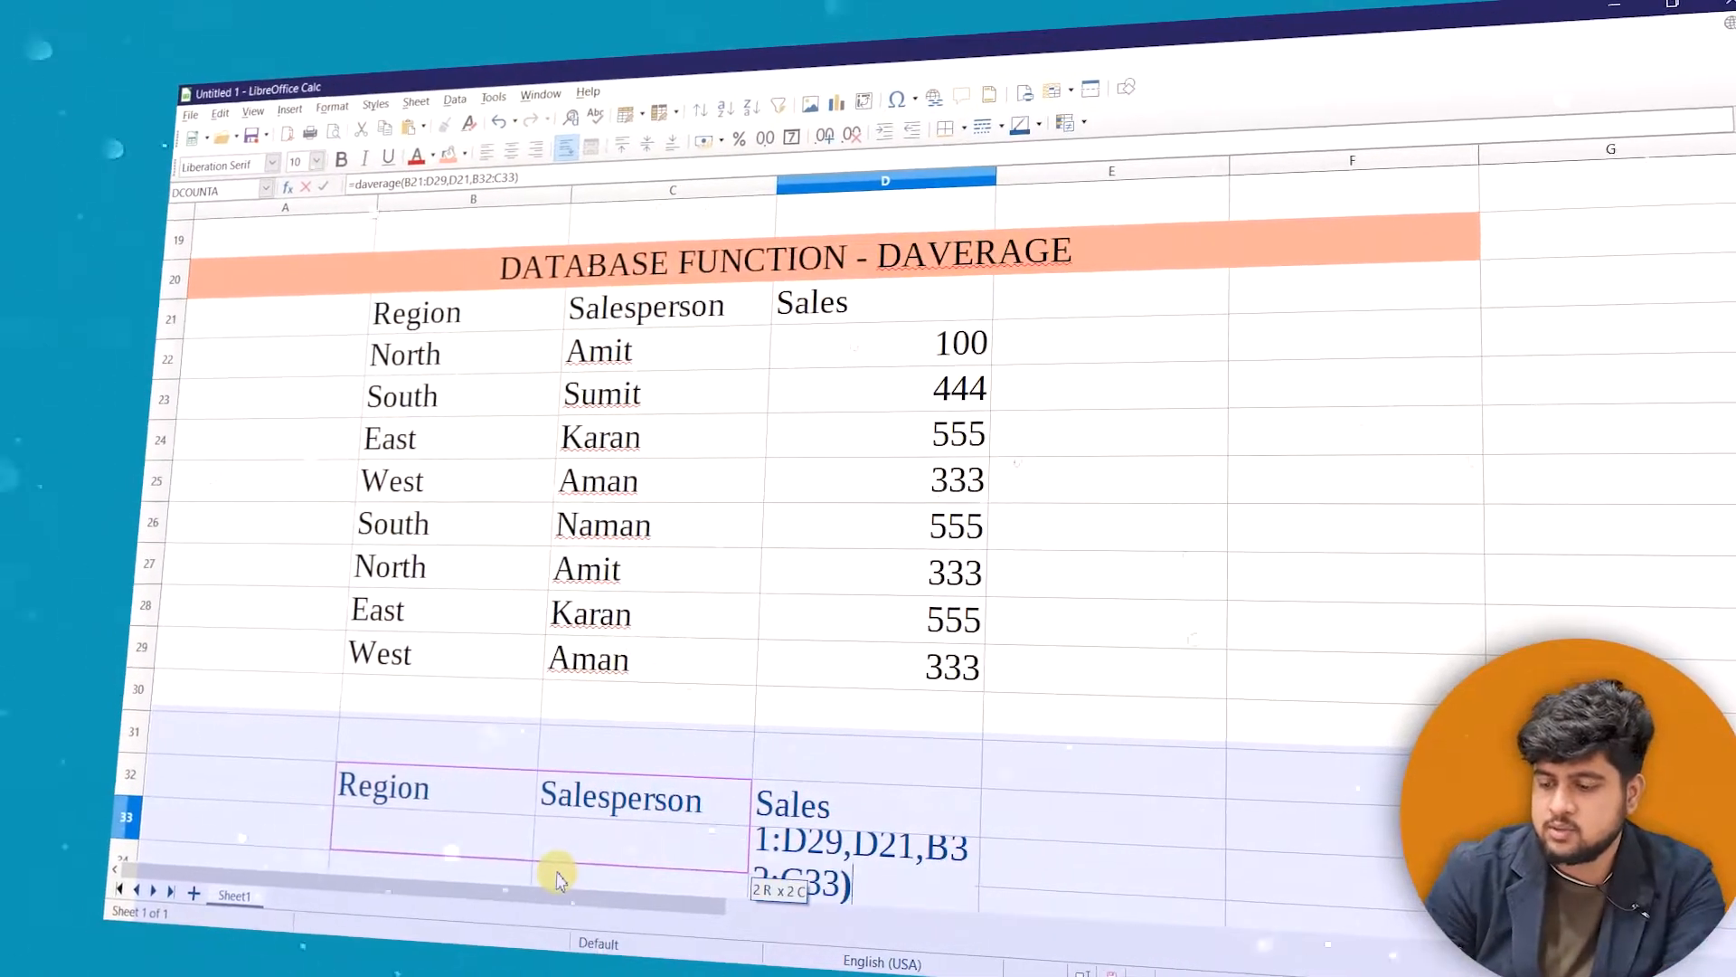
pyautogui.press('Return')
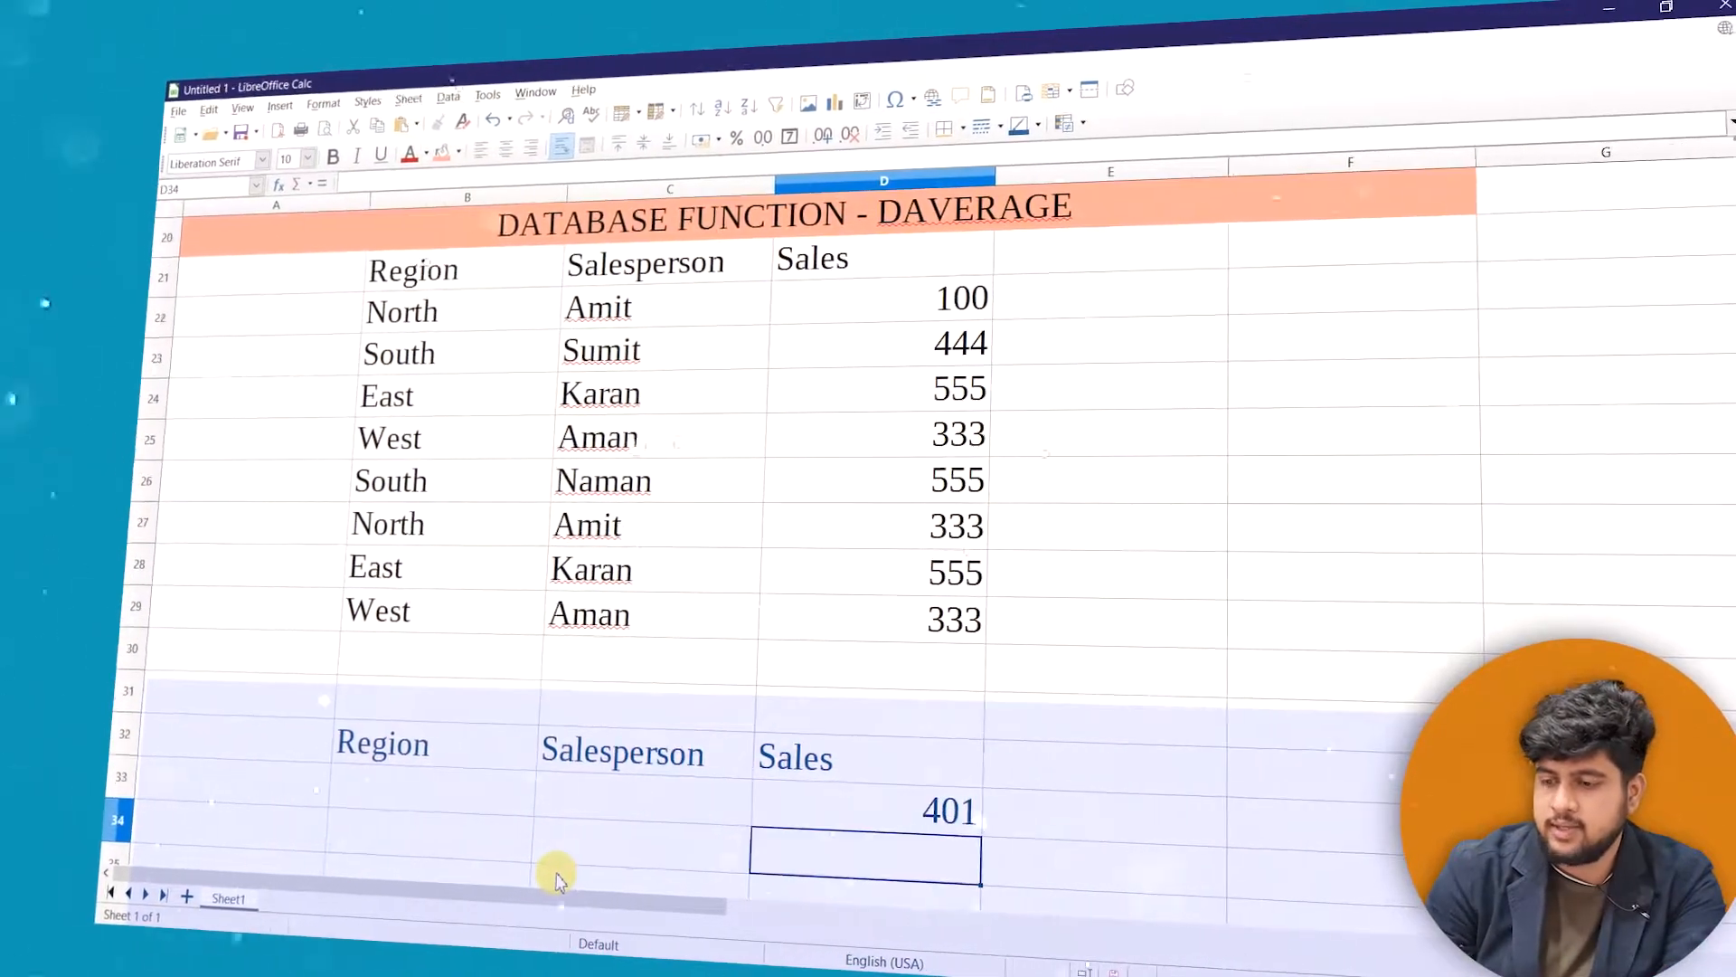
# Enter north as the Region criterion in B33 and check the average sales in D33
pyautogui.click(604, 838)
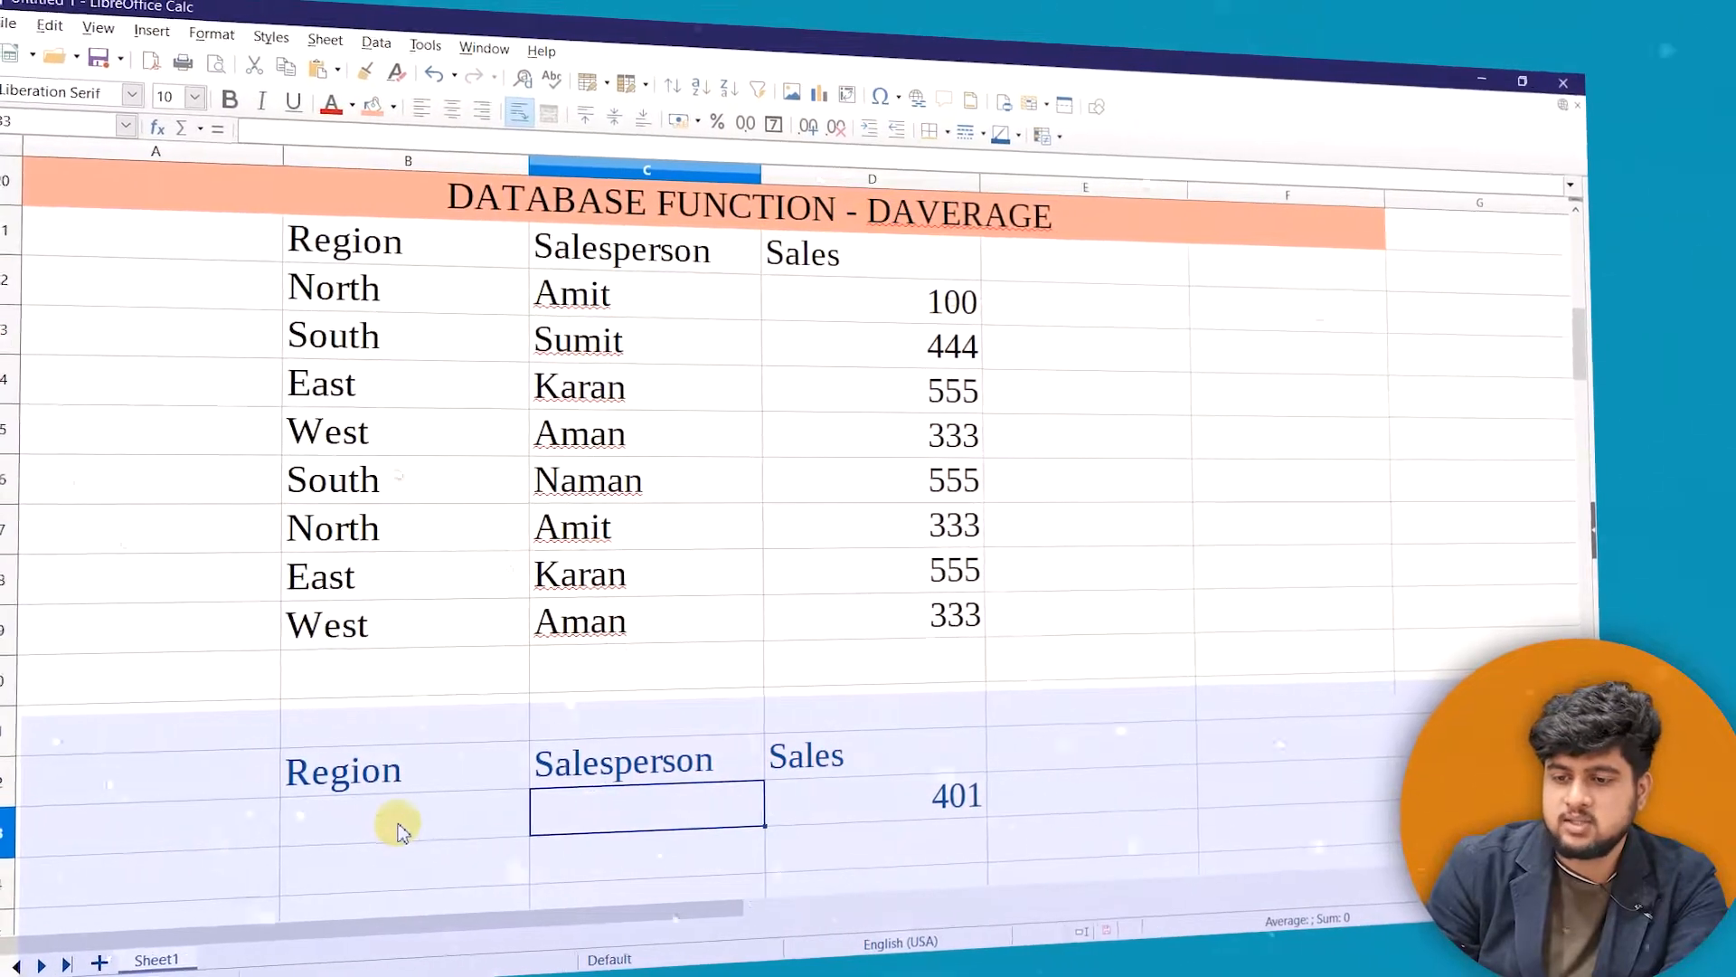
pyautogui.write('north')
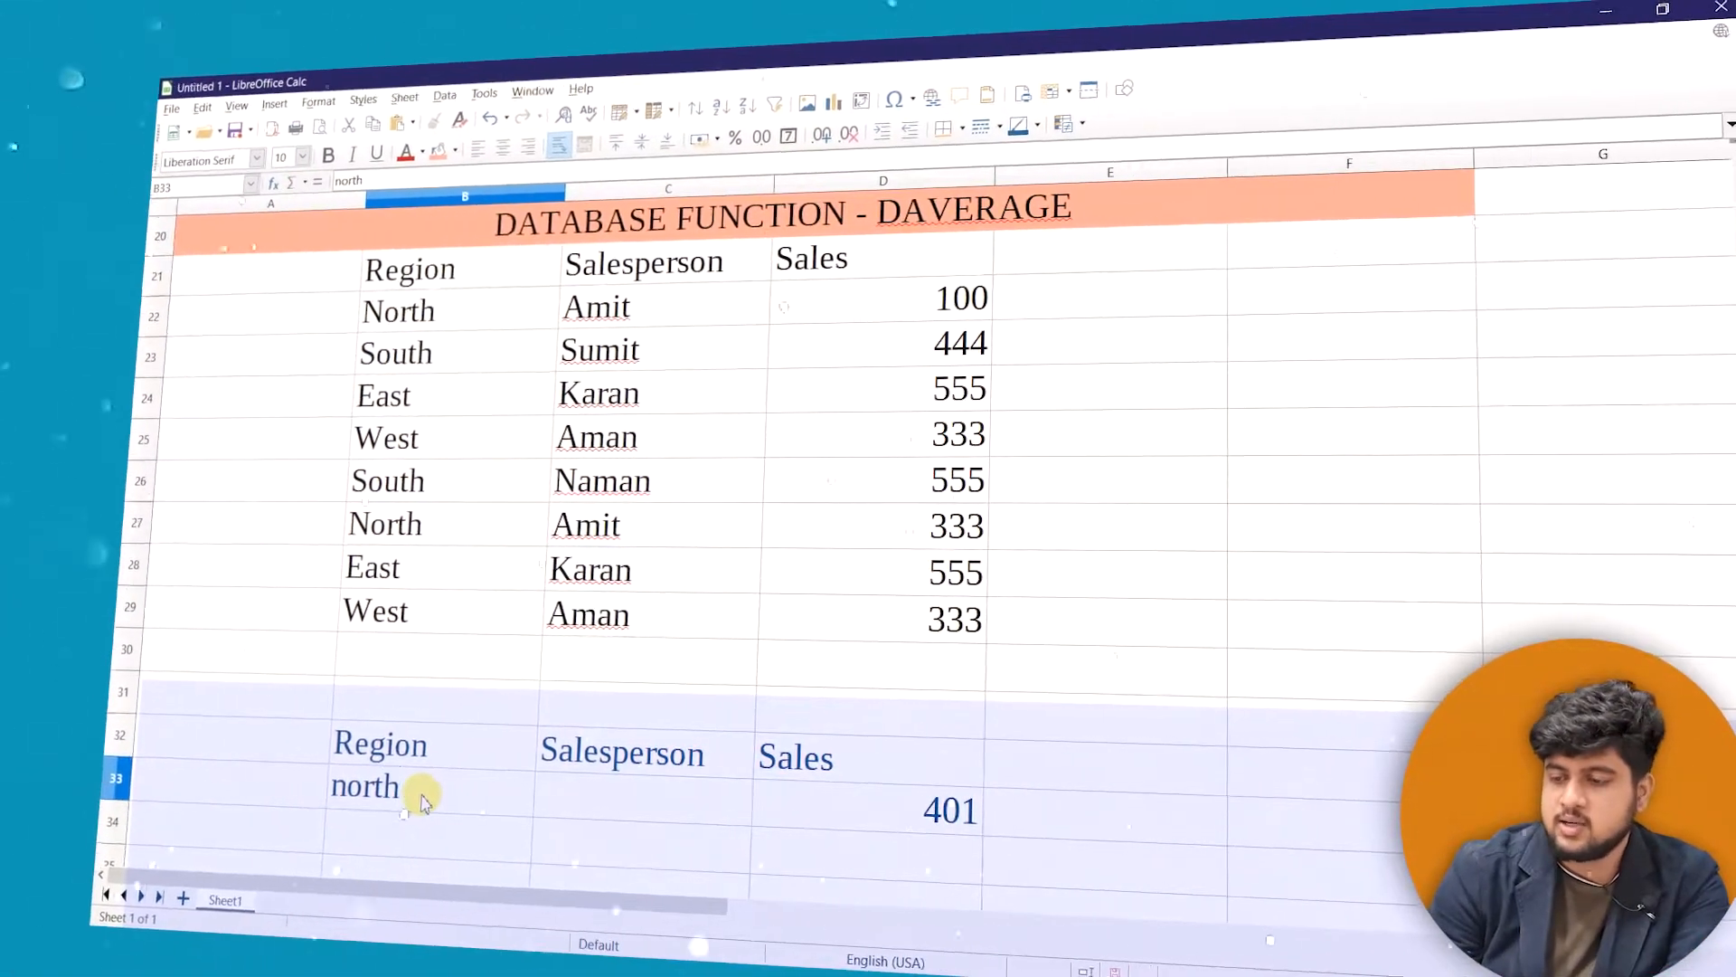
pyautogui.press('Return')
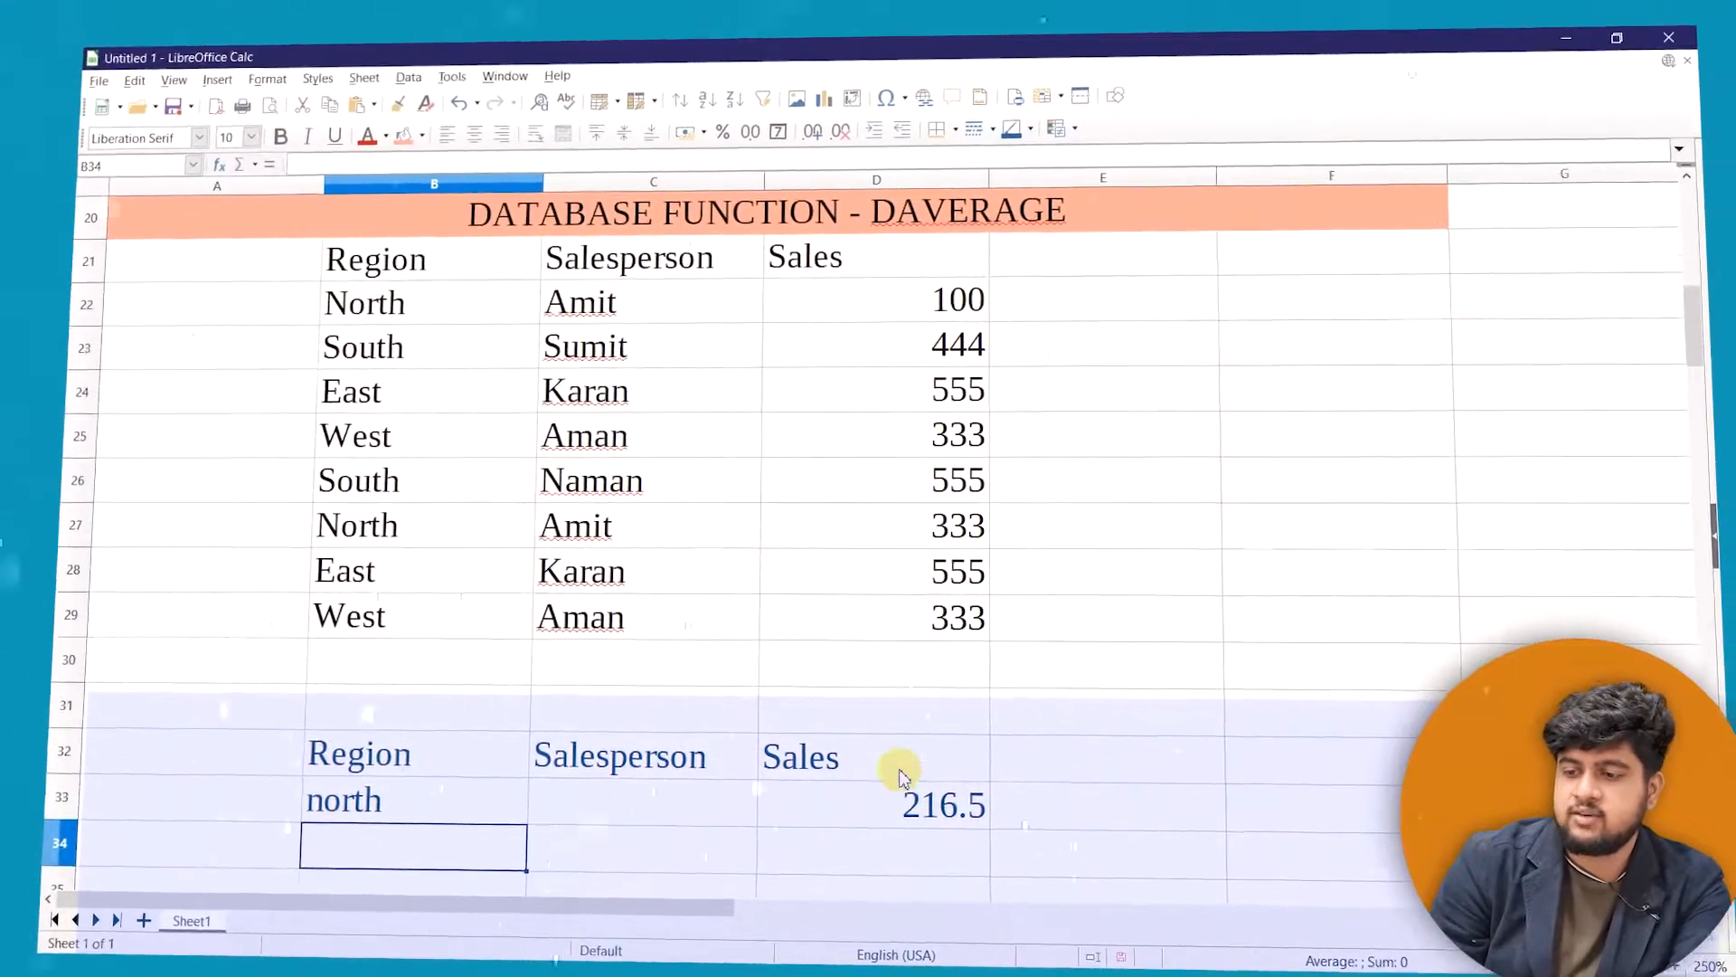
pyautogui.click(902, 797)
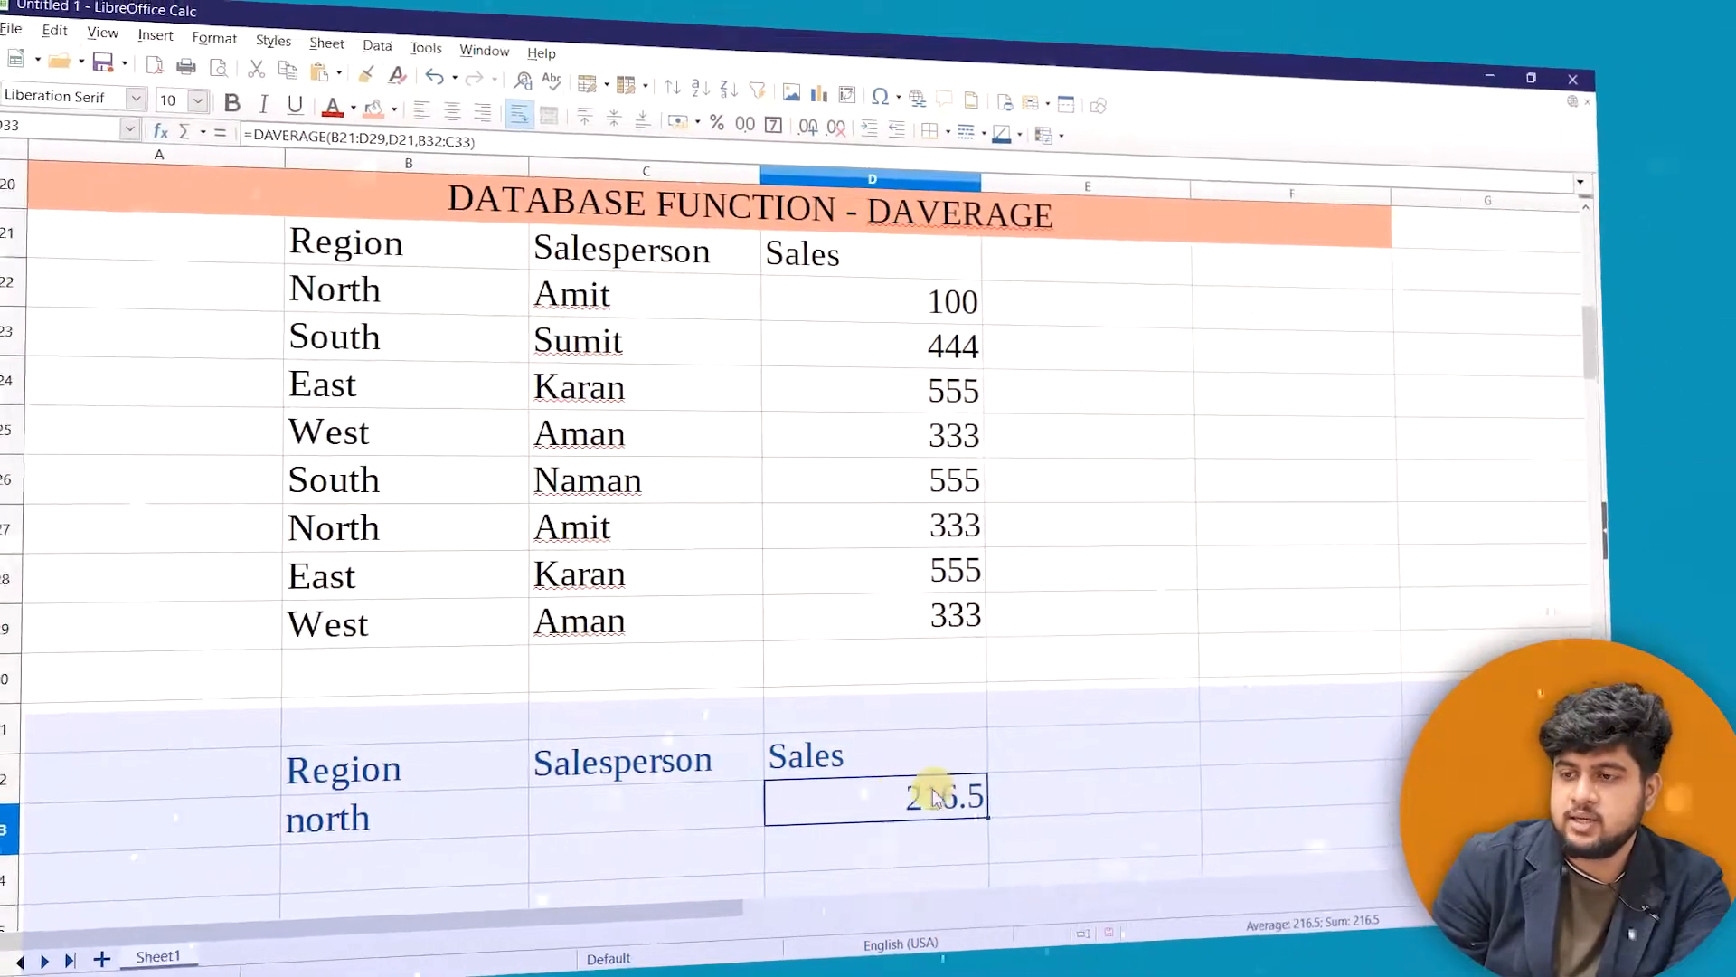
# Clear the Region criterion in B33, leaving the existing DAVERAGE formula in place
pyautogui.click(604, 800)
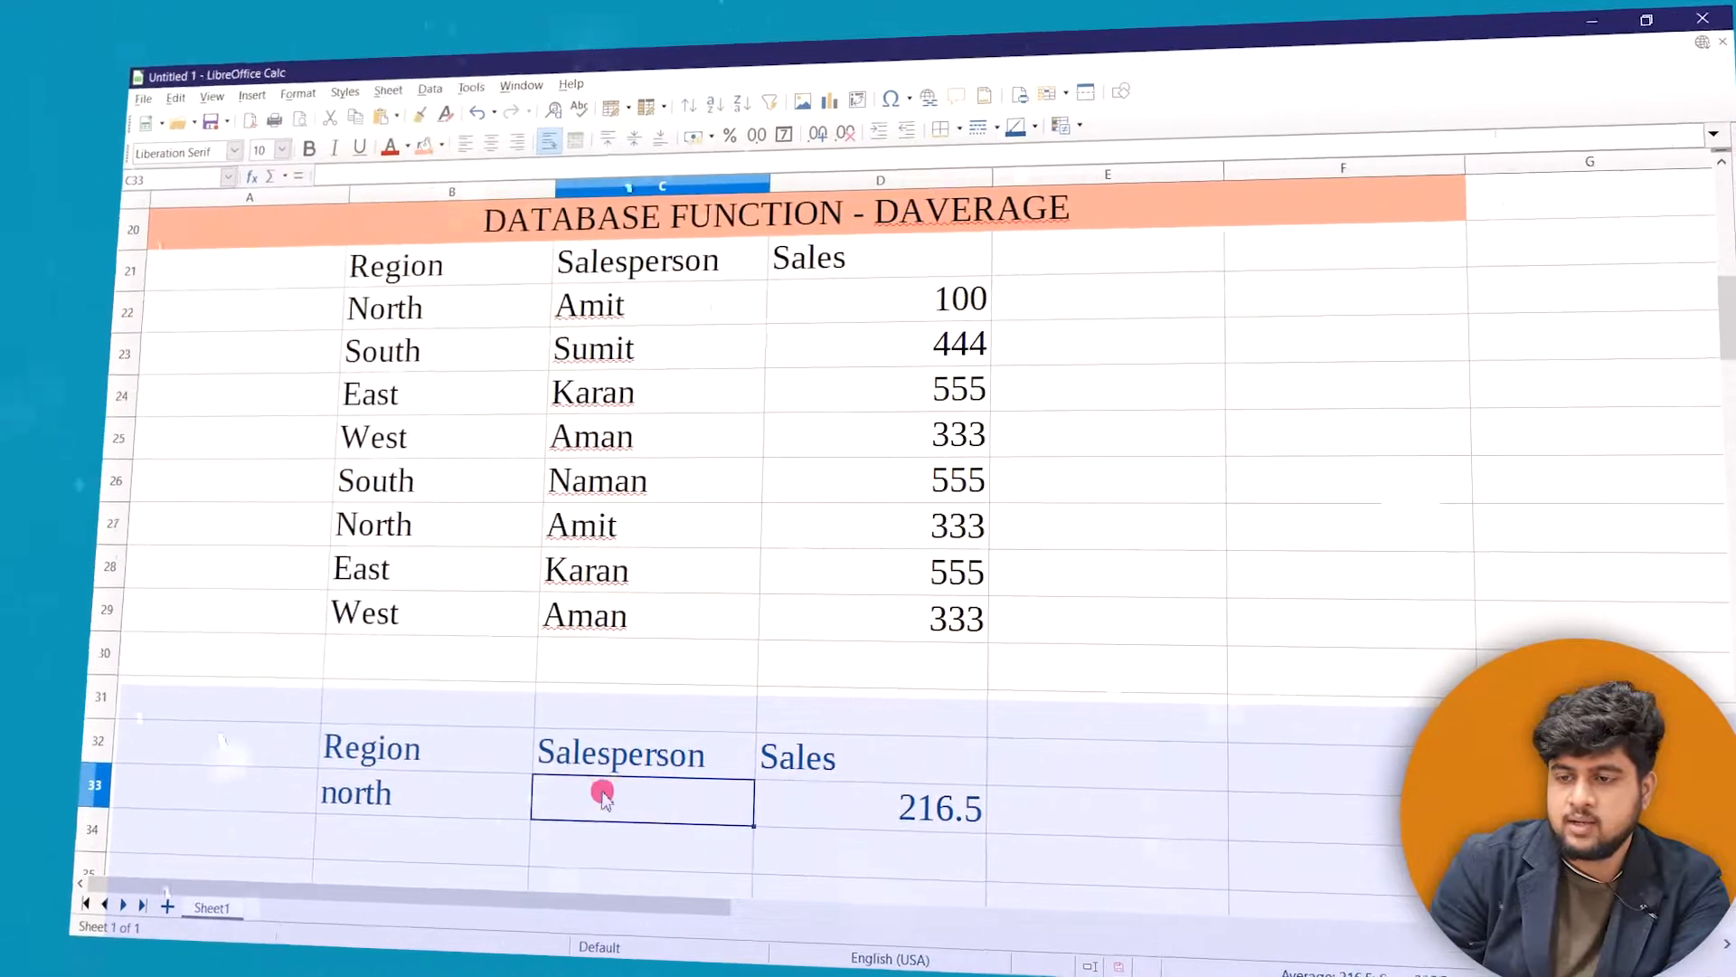
pyautogui.click(398, 799)
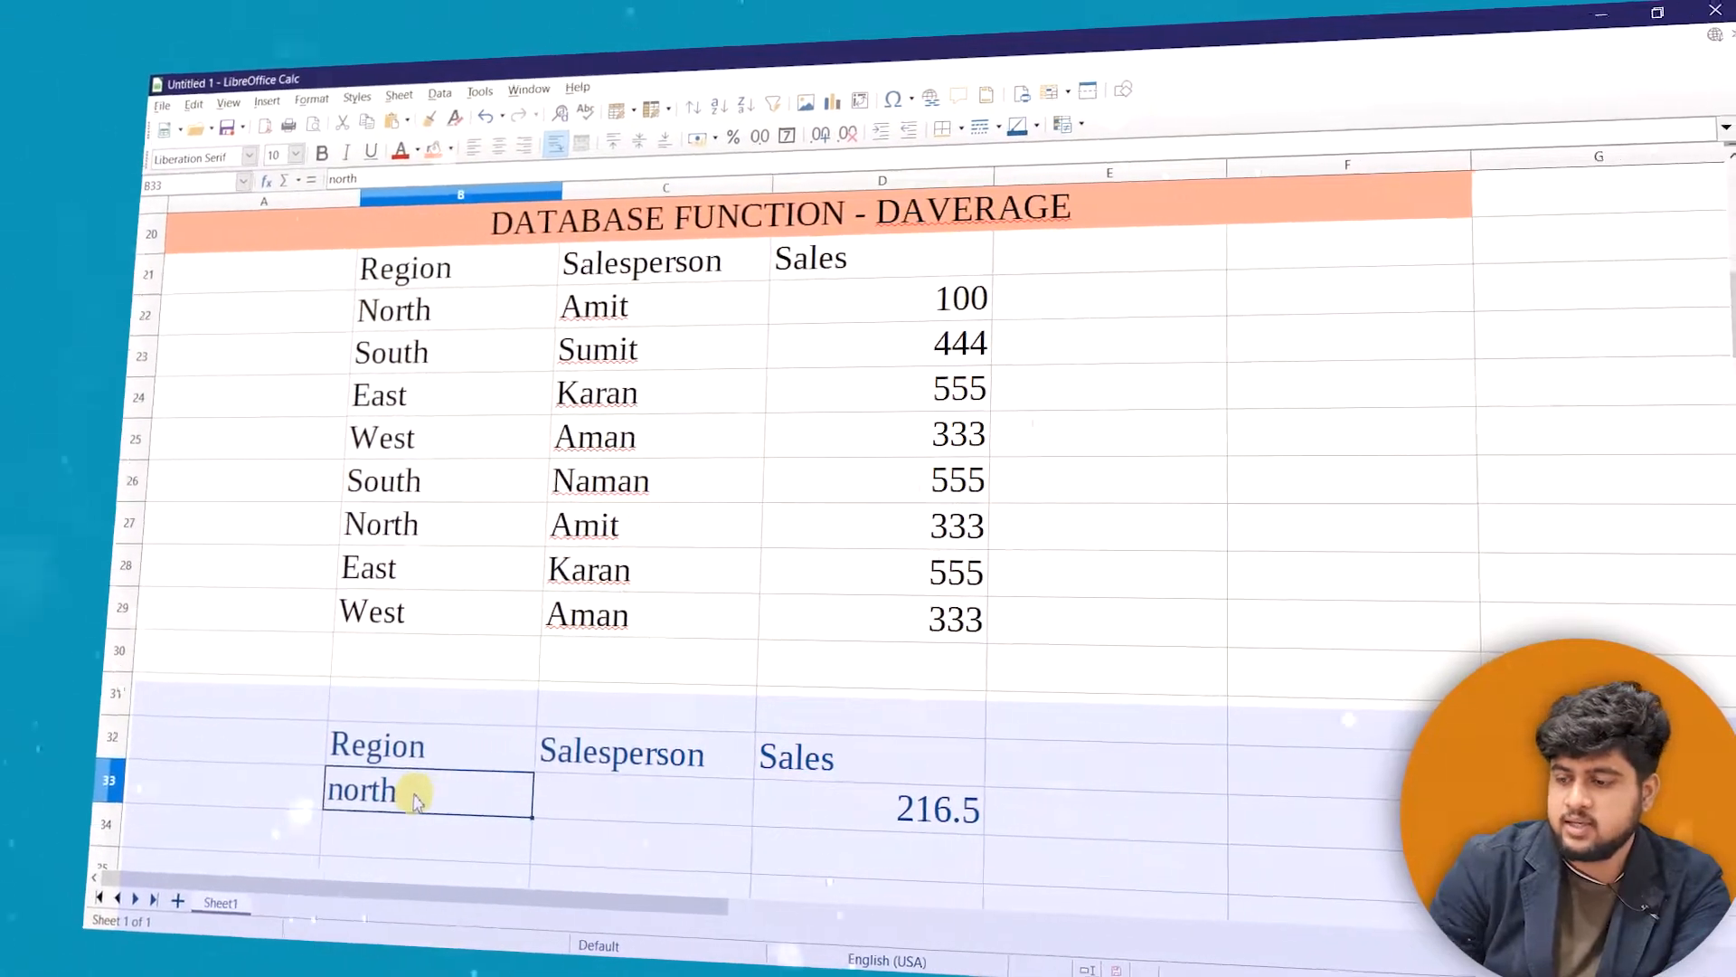
pyautogui.press('F12')
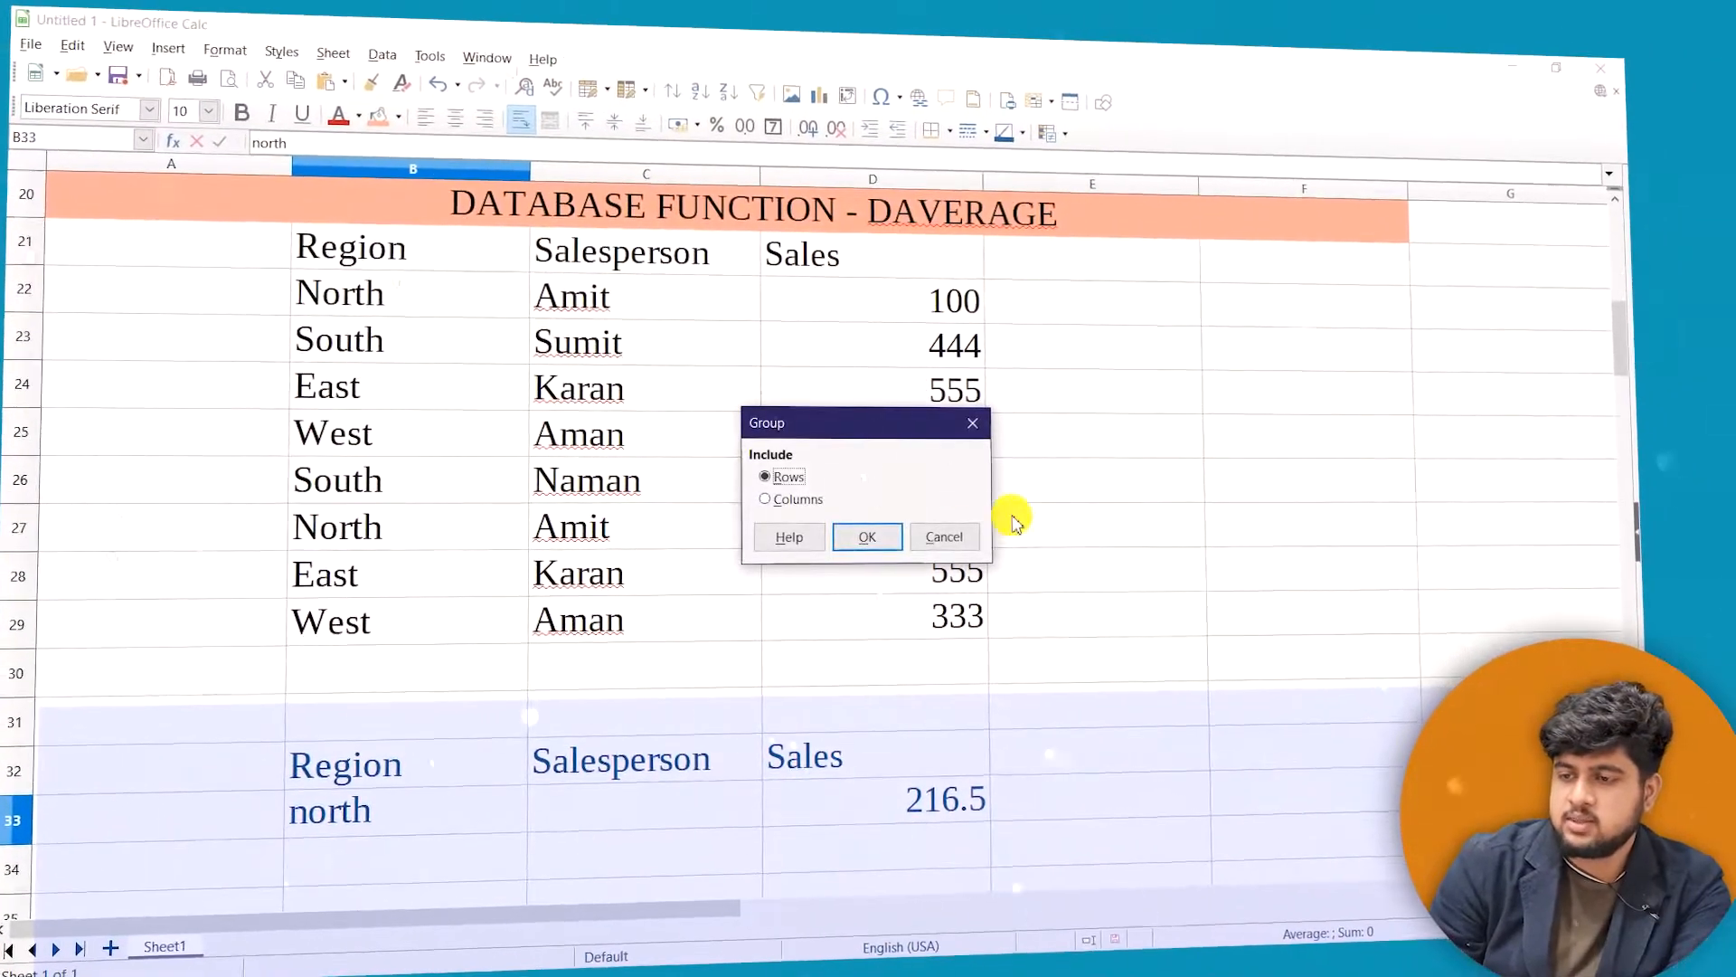
pyautogui.click(945, 537)
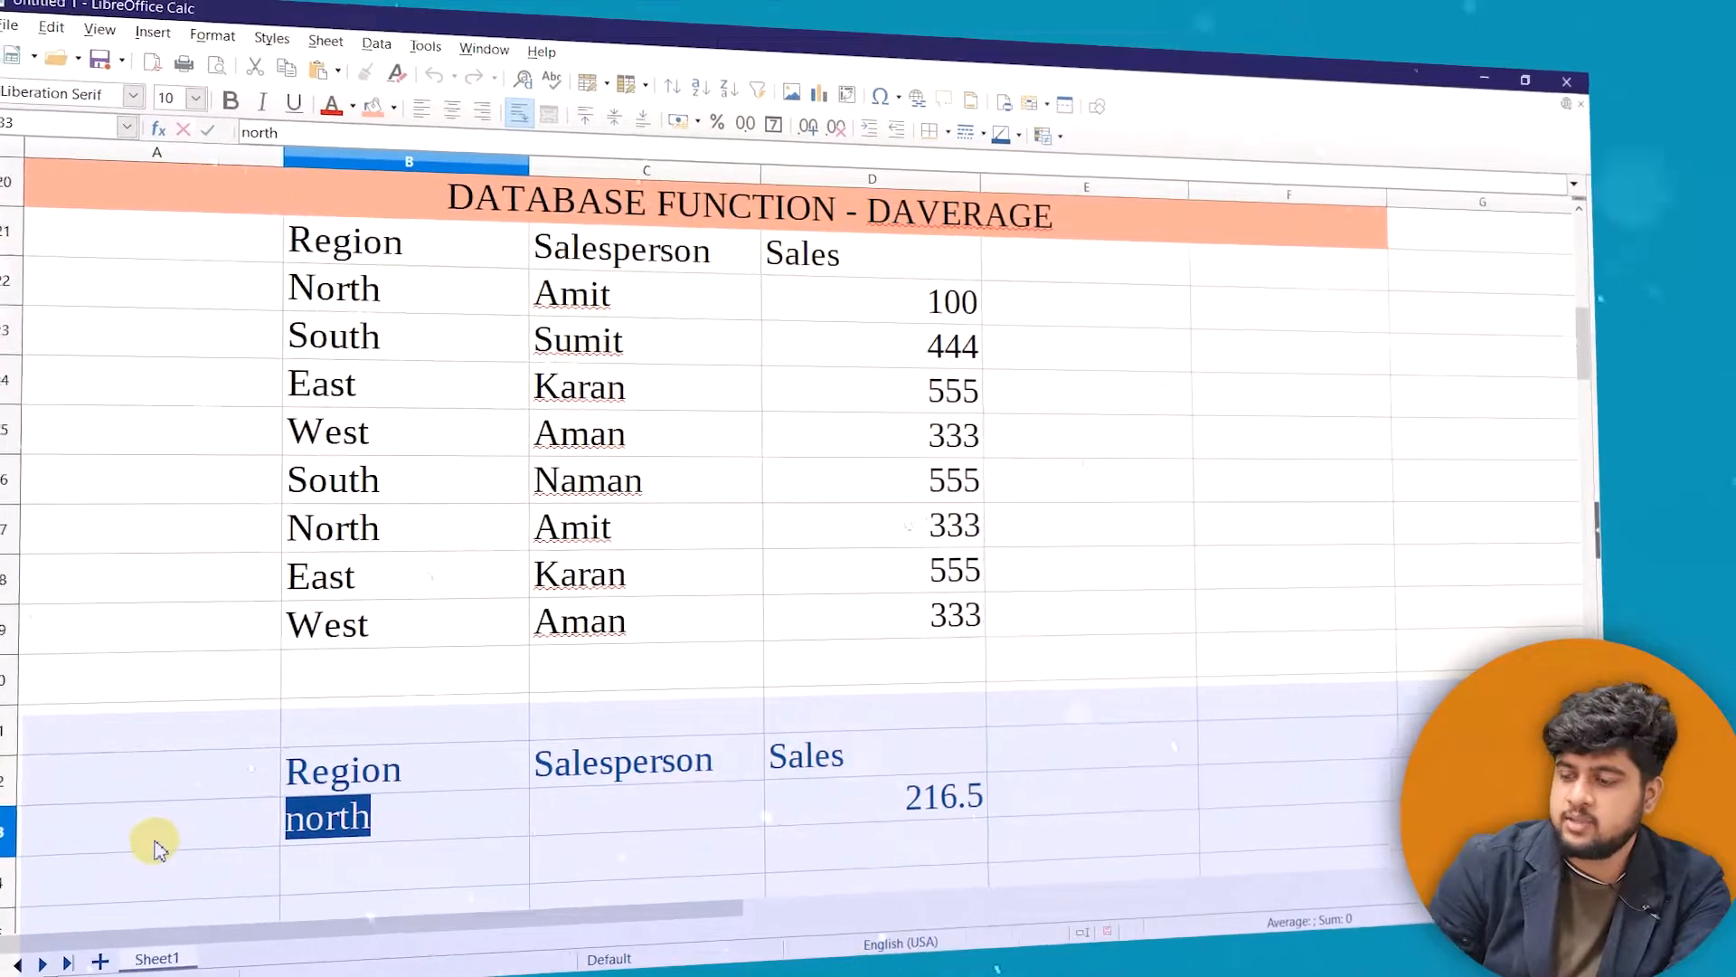
pyautogui.press('BackSpace')
# Enter the salesperson name from C22 as the Salesperson criterion in C33 and check the average sales in D33
pyautogui.click(646, 817)
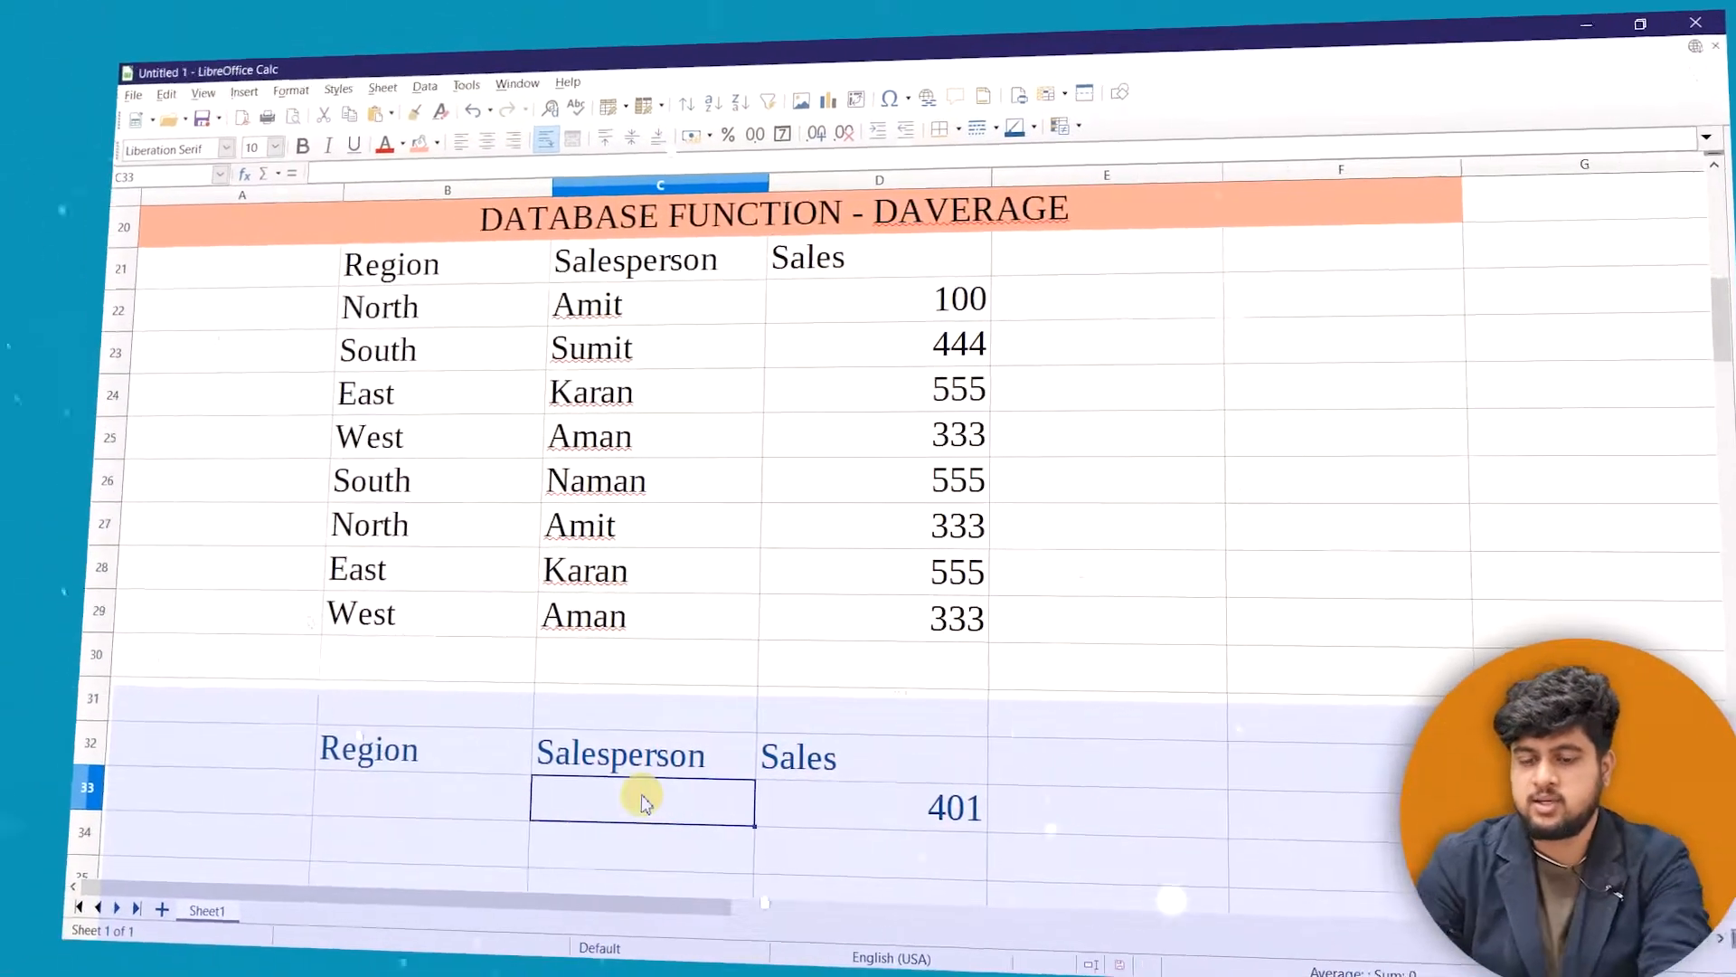
pyautogui.write('ami')
pyautogui.press('Return')
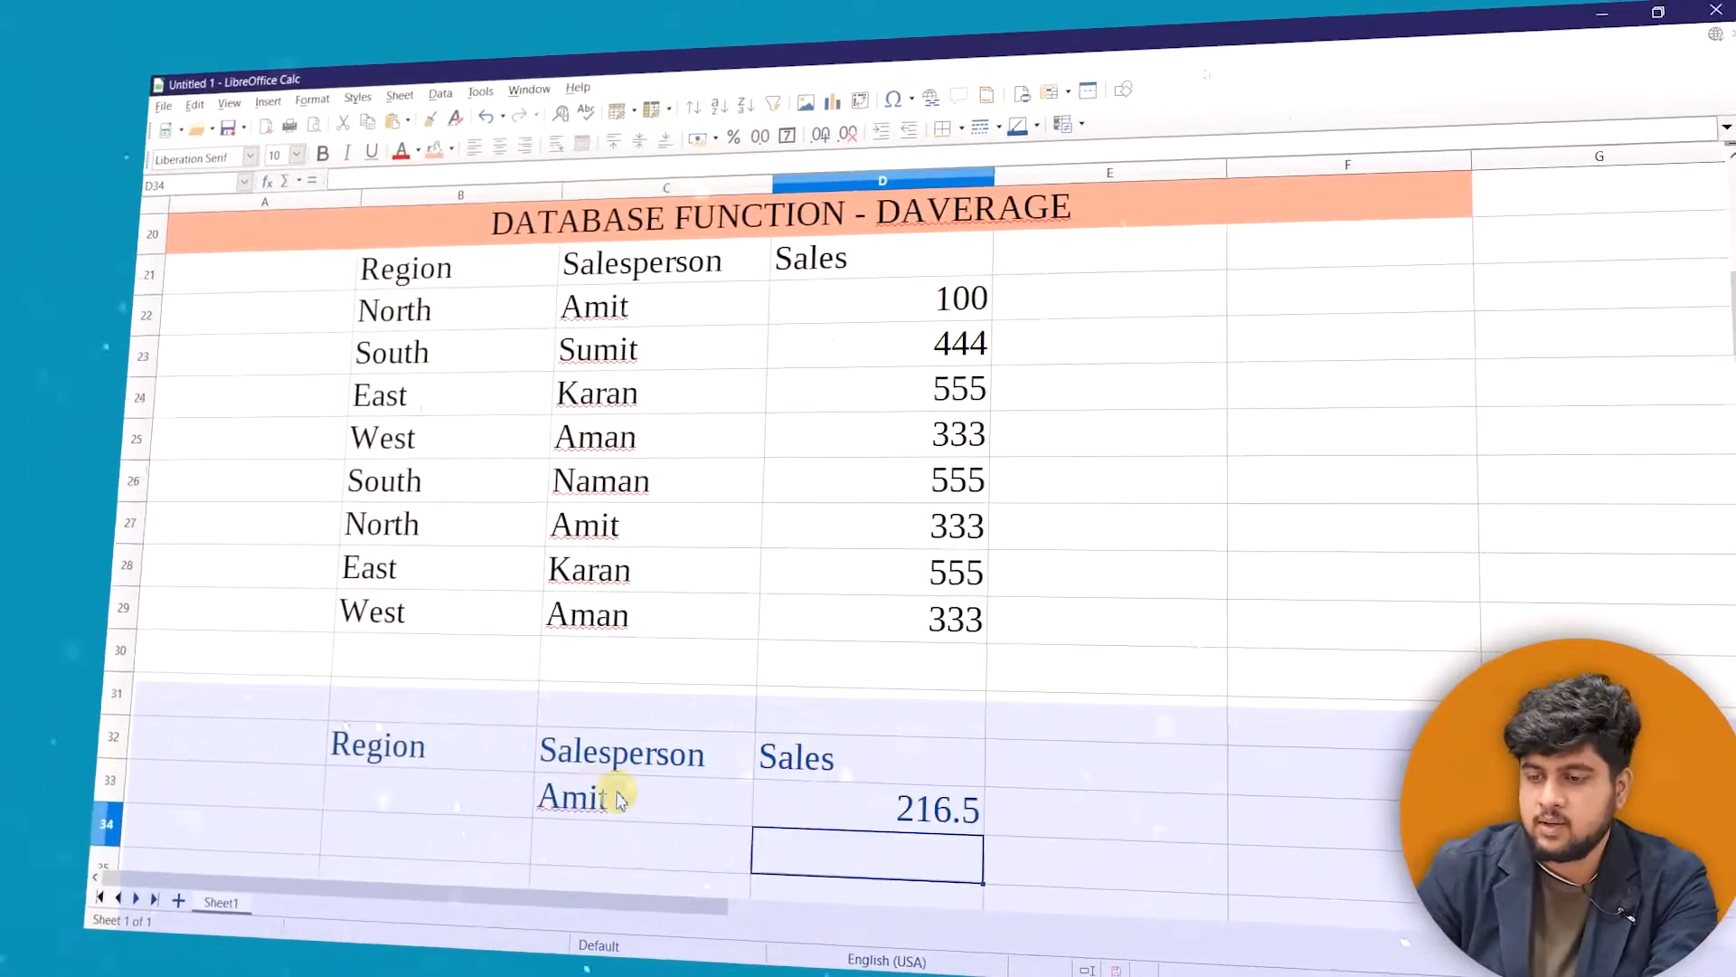
pyautogui.click(578, 793)
pyautogui.click(814, 811)
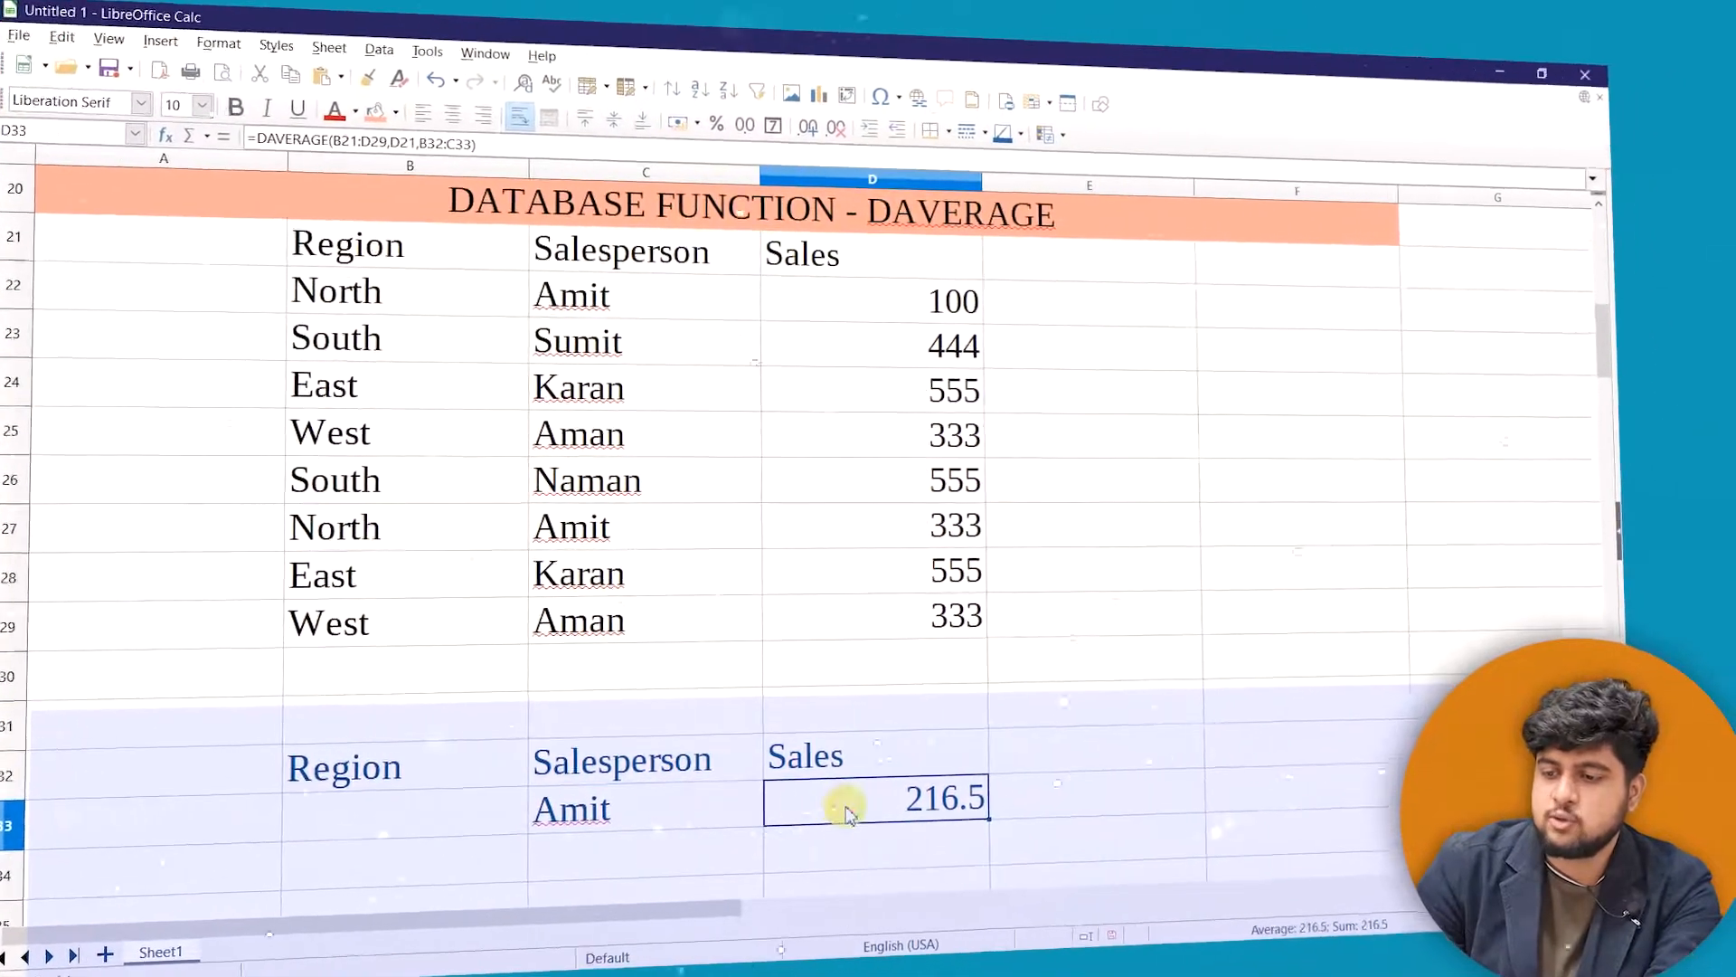
# Replace the Salesperson criterion in C33 with the name from C25 and check the DAVERAGE result in D33
pyautogui.click(680, 816)
pyautogui.write('aman')
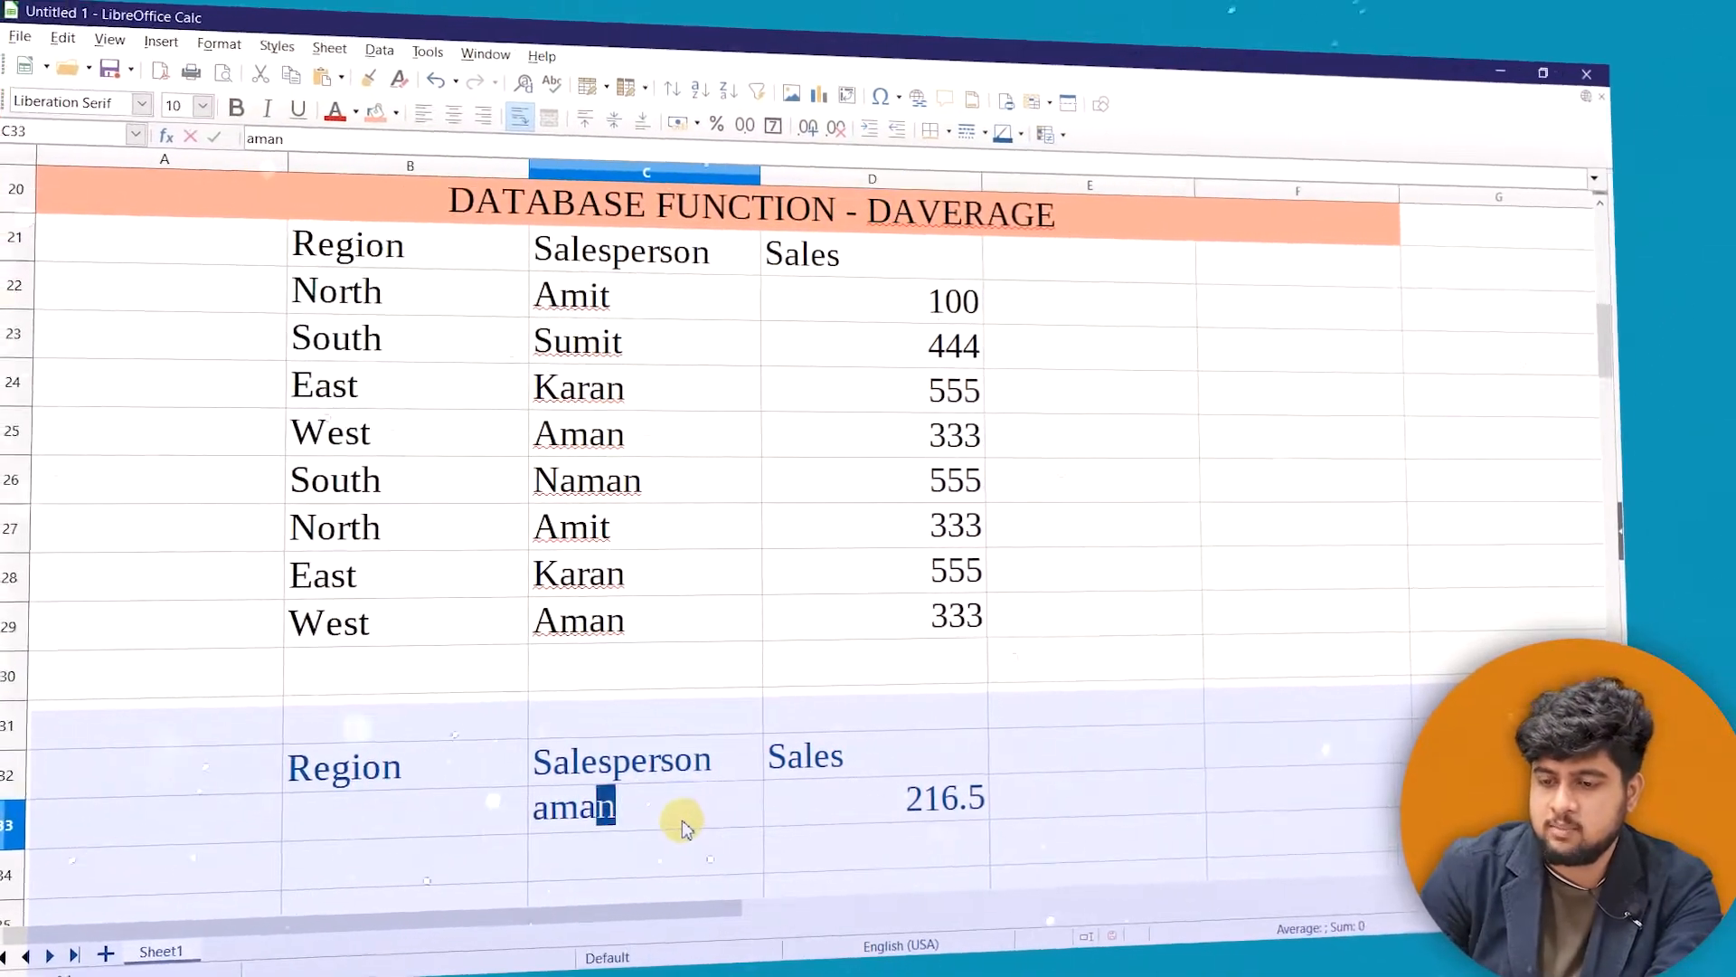
pyautogui.press('Return')
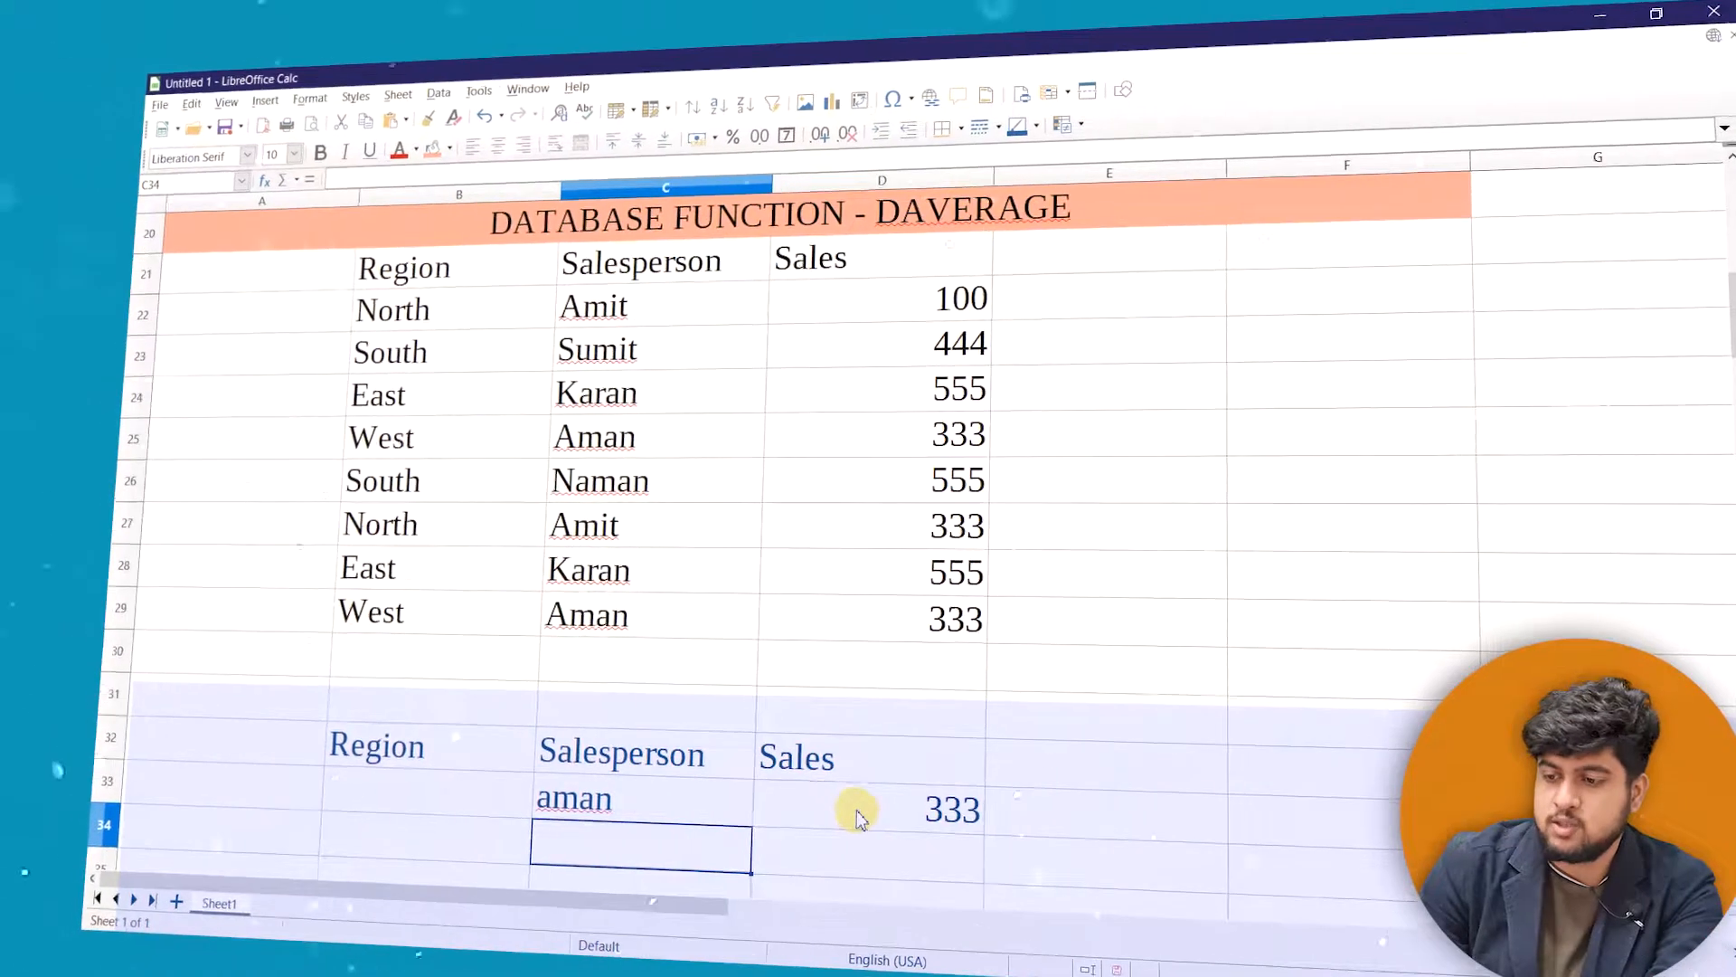
pyautogui.click(850, 807)
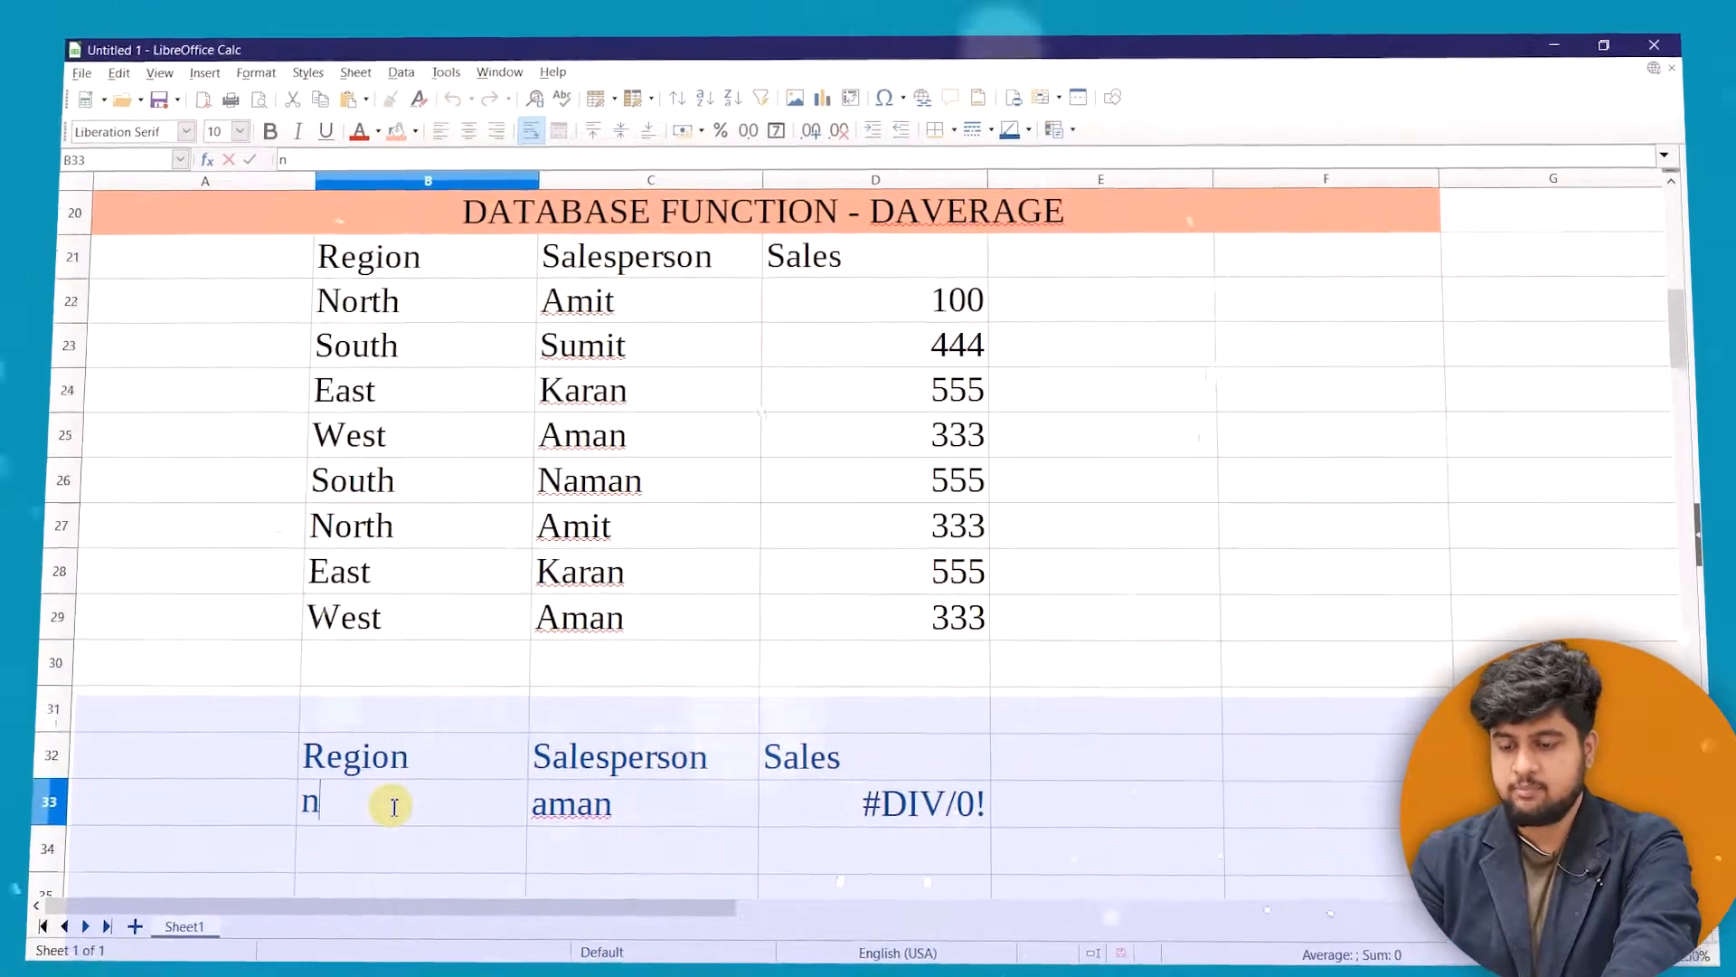
# Enter North as the Region criterion in B33 alongside the Salesperson criterion
pyautogui.write('orth')
pyautogui.press('Return')
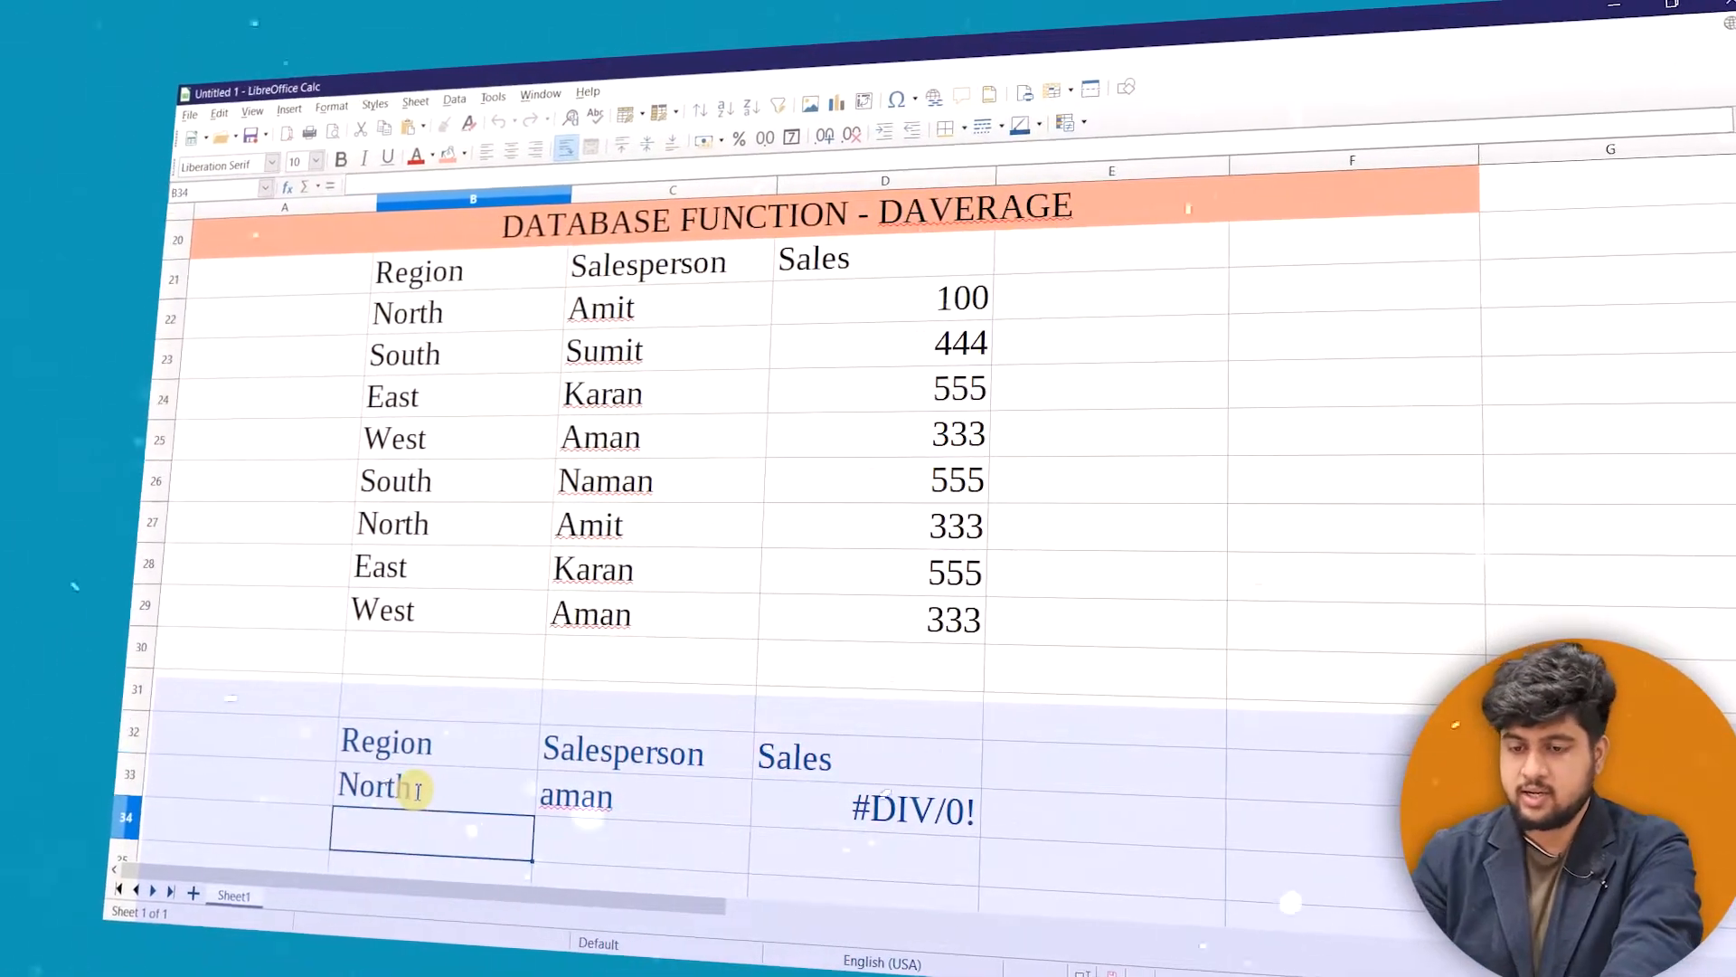
pyautogui.click(646, 764)
# Change the Salesperson criterion in C33 to the name of the North region's salesperson and check the average in D33
pyautogui.click(597, 798)
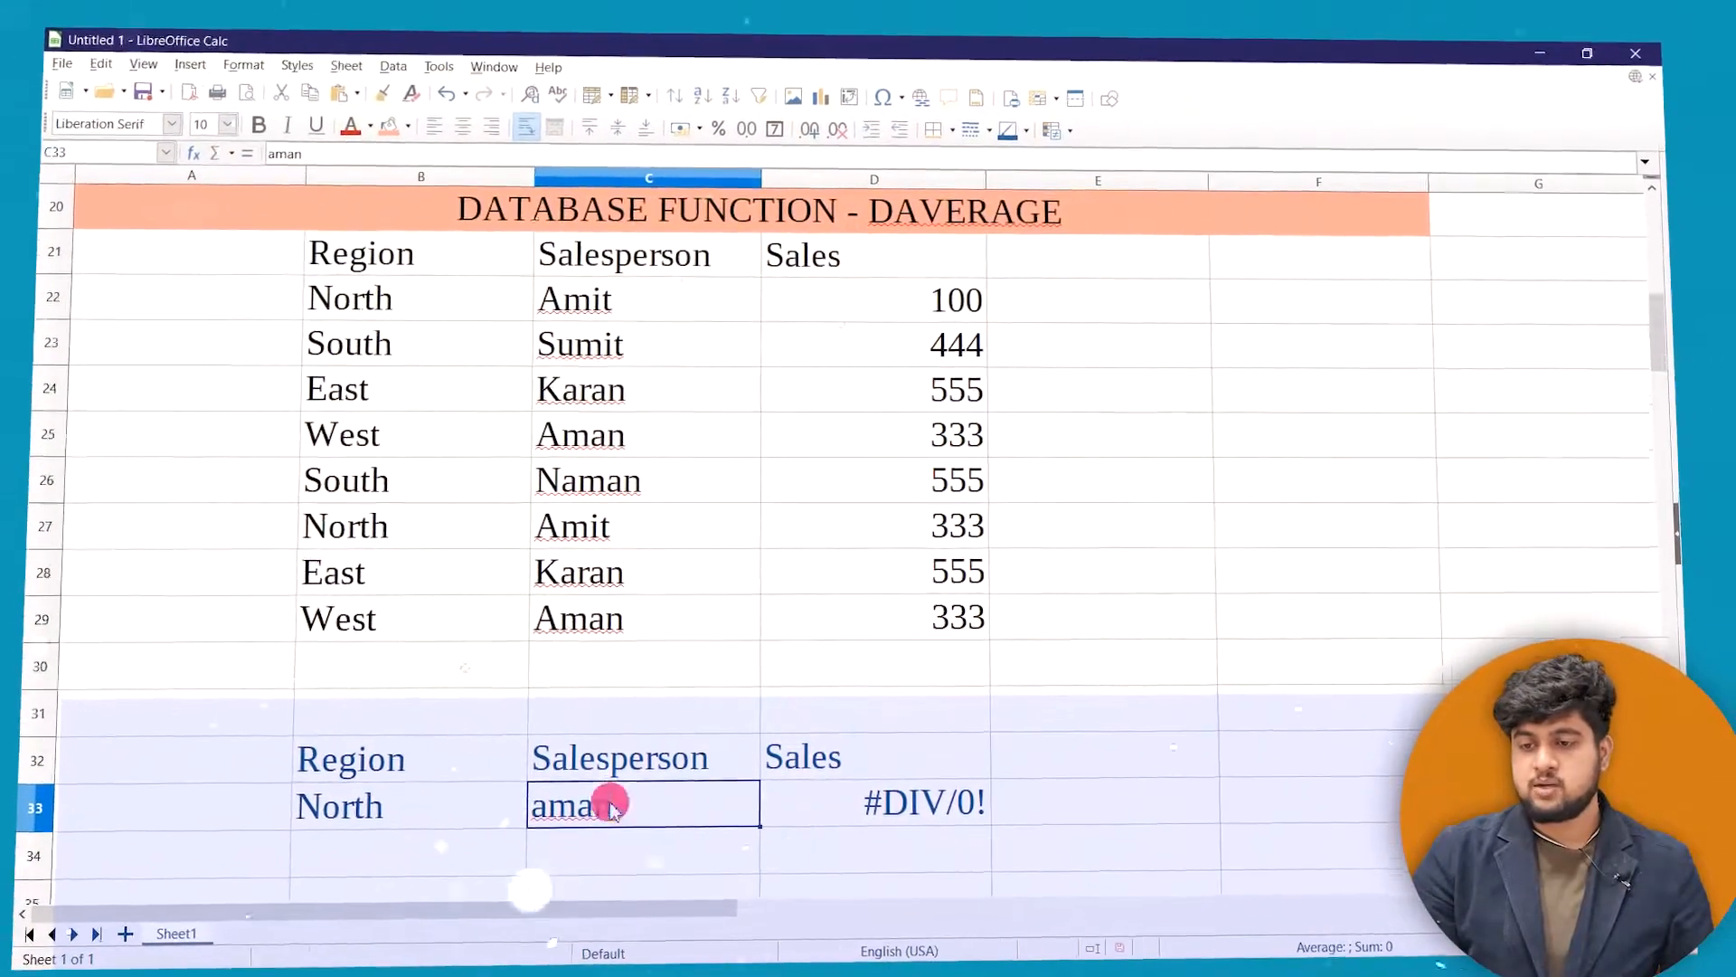
pyautogui.doubleClick(612, 806)
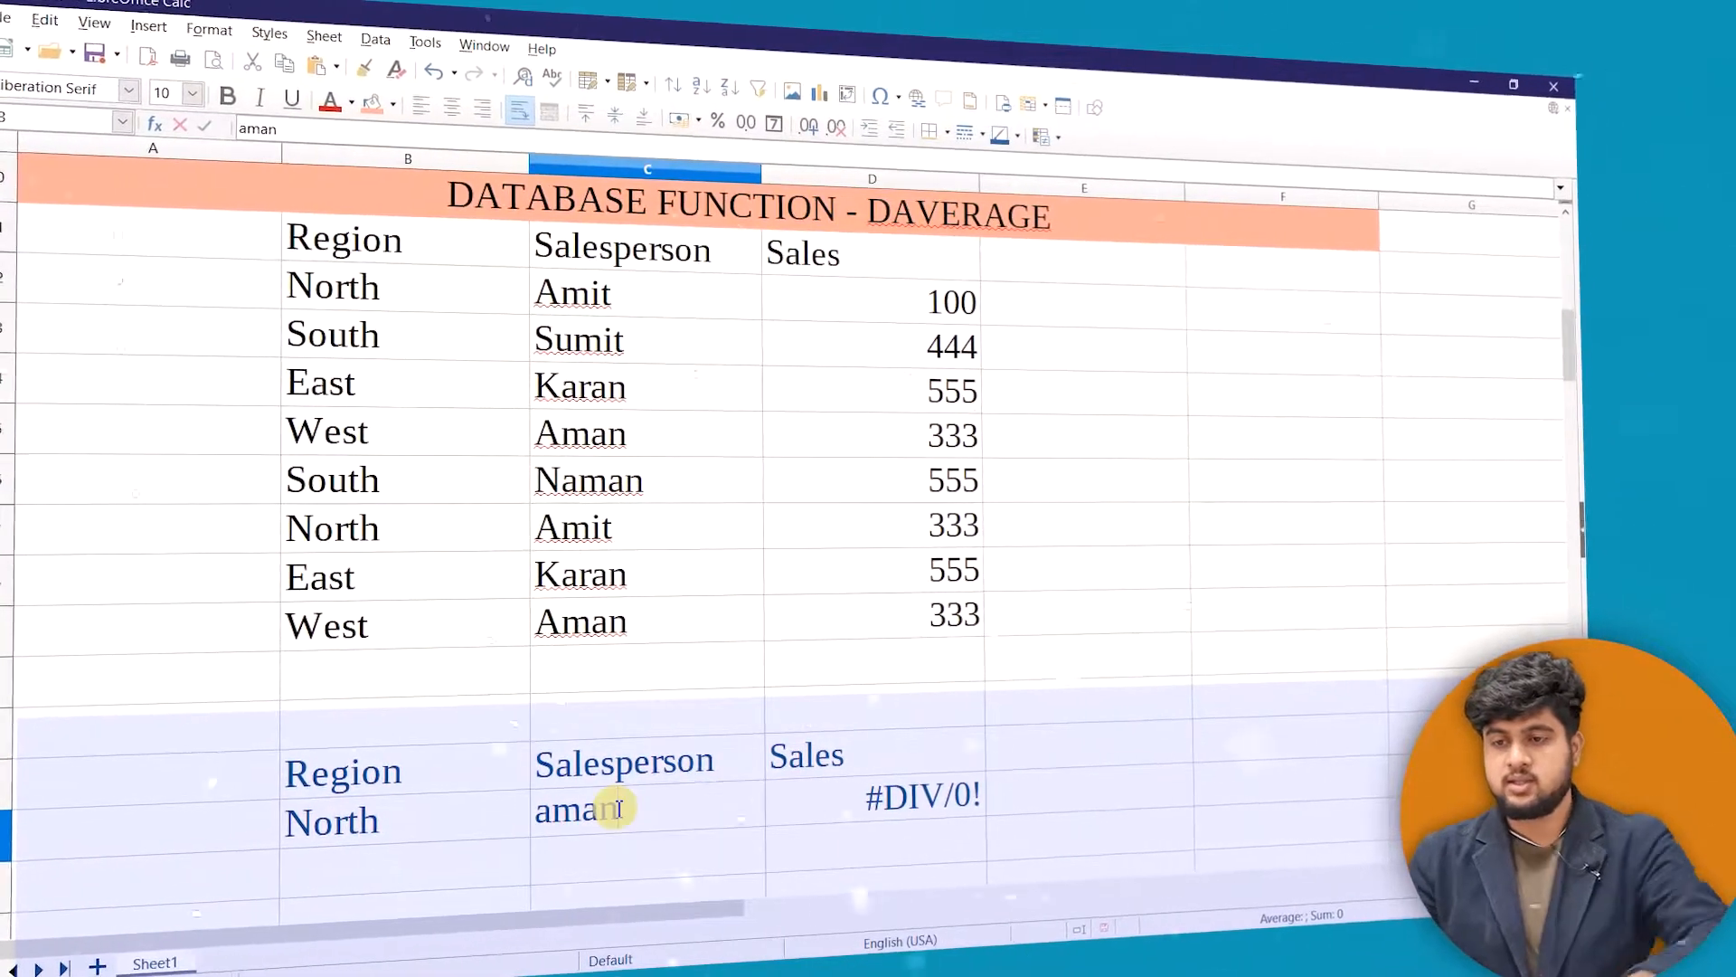
pyautogui.press('BackSpace')
pyautogui.press('BackSpace')
pyautogui.press('BackSpace')
pyautogui.press('BackSpace')
pyautogui.write('am')
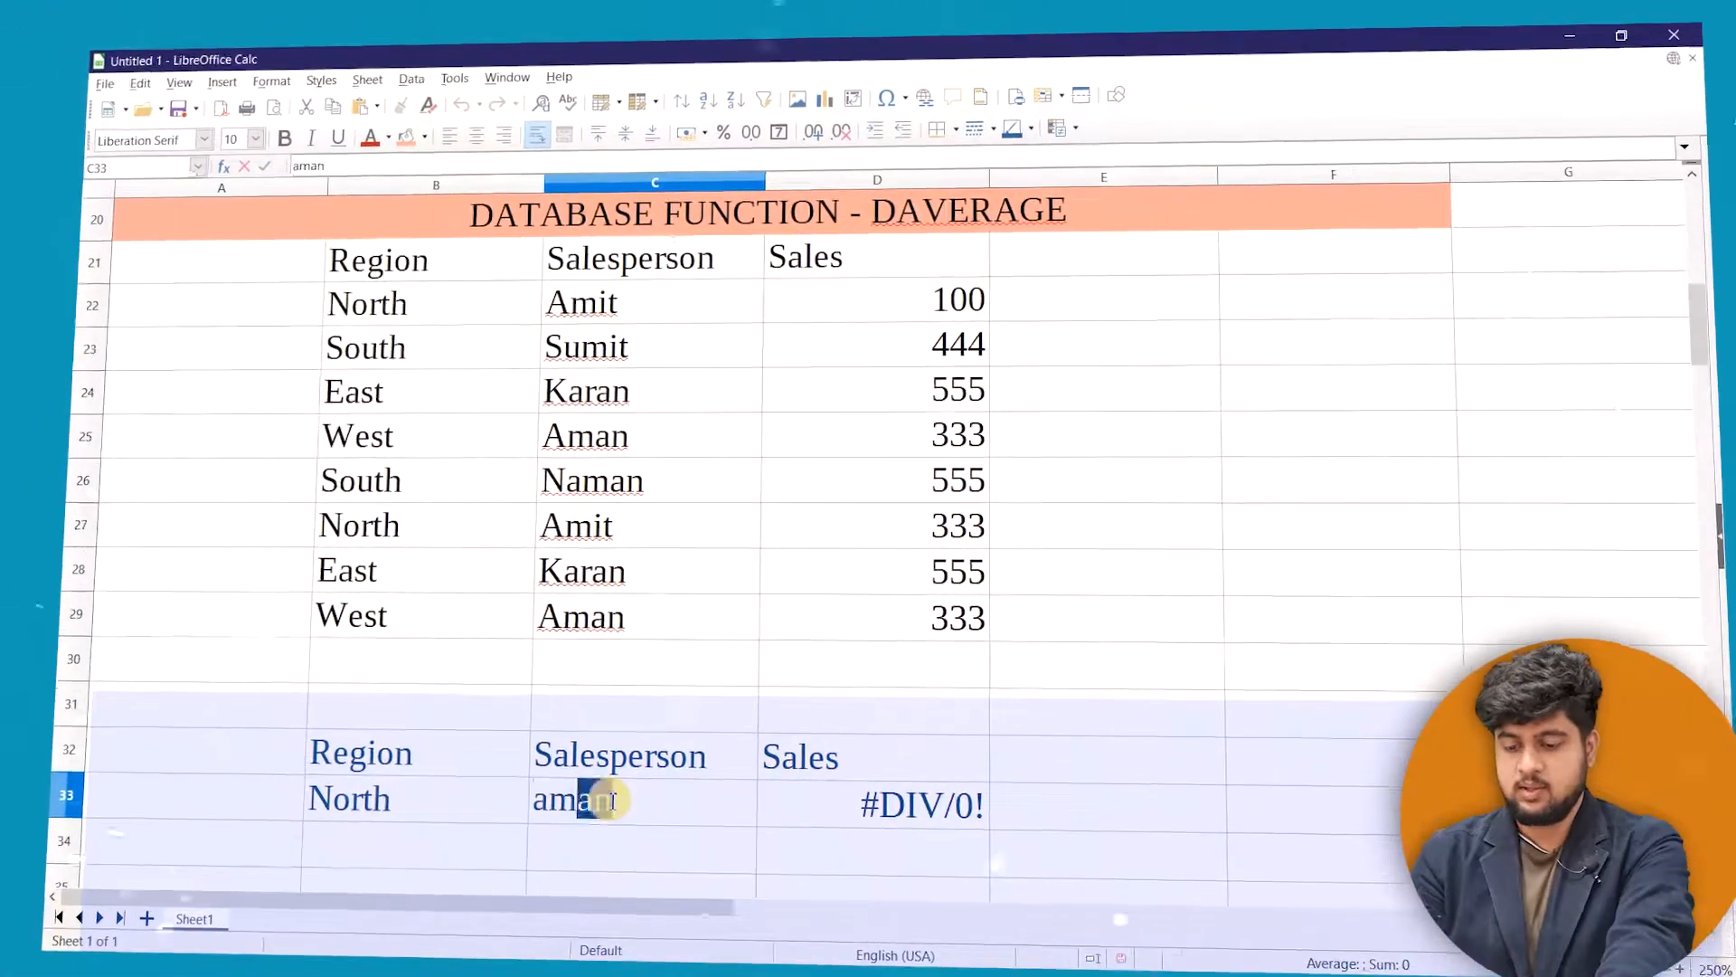
pyautogui.write('it')
pyautogui.press('Return')
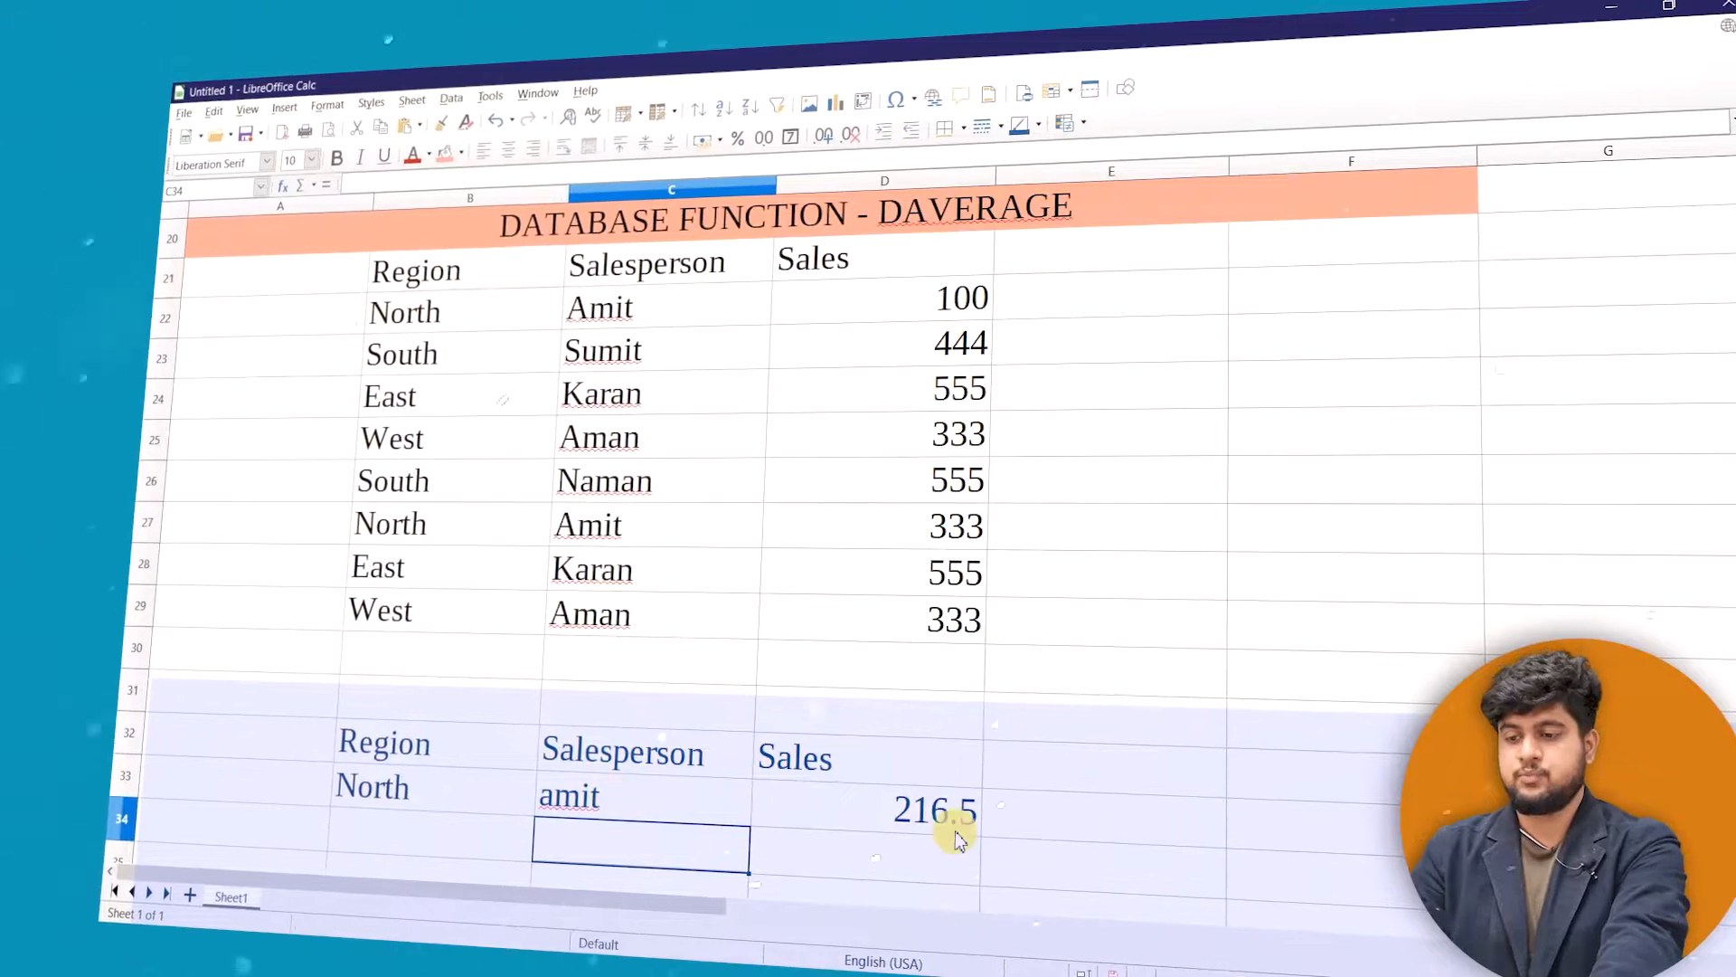
pyautogui.click(957, 819)
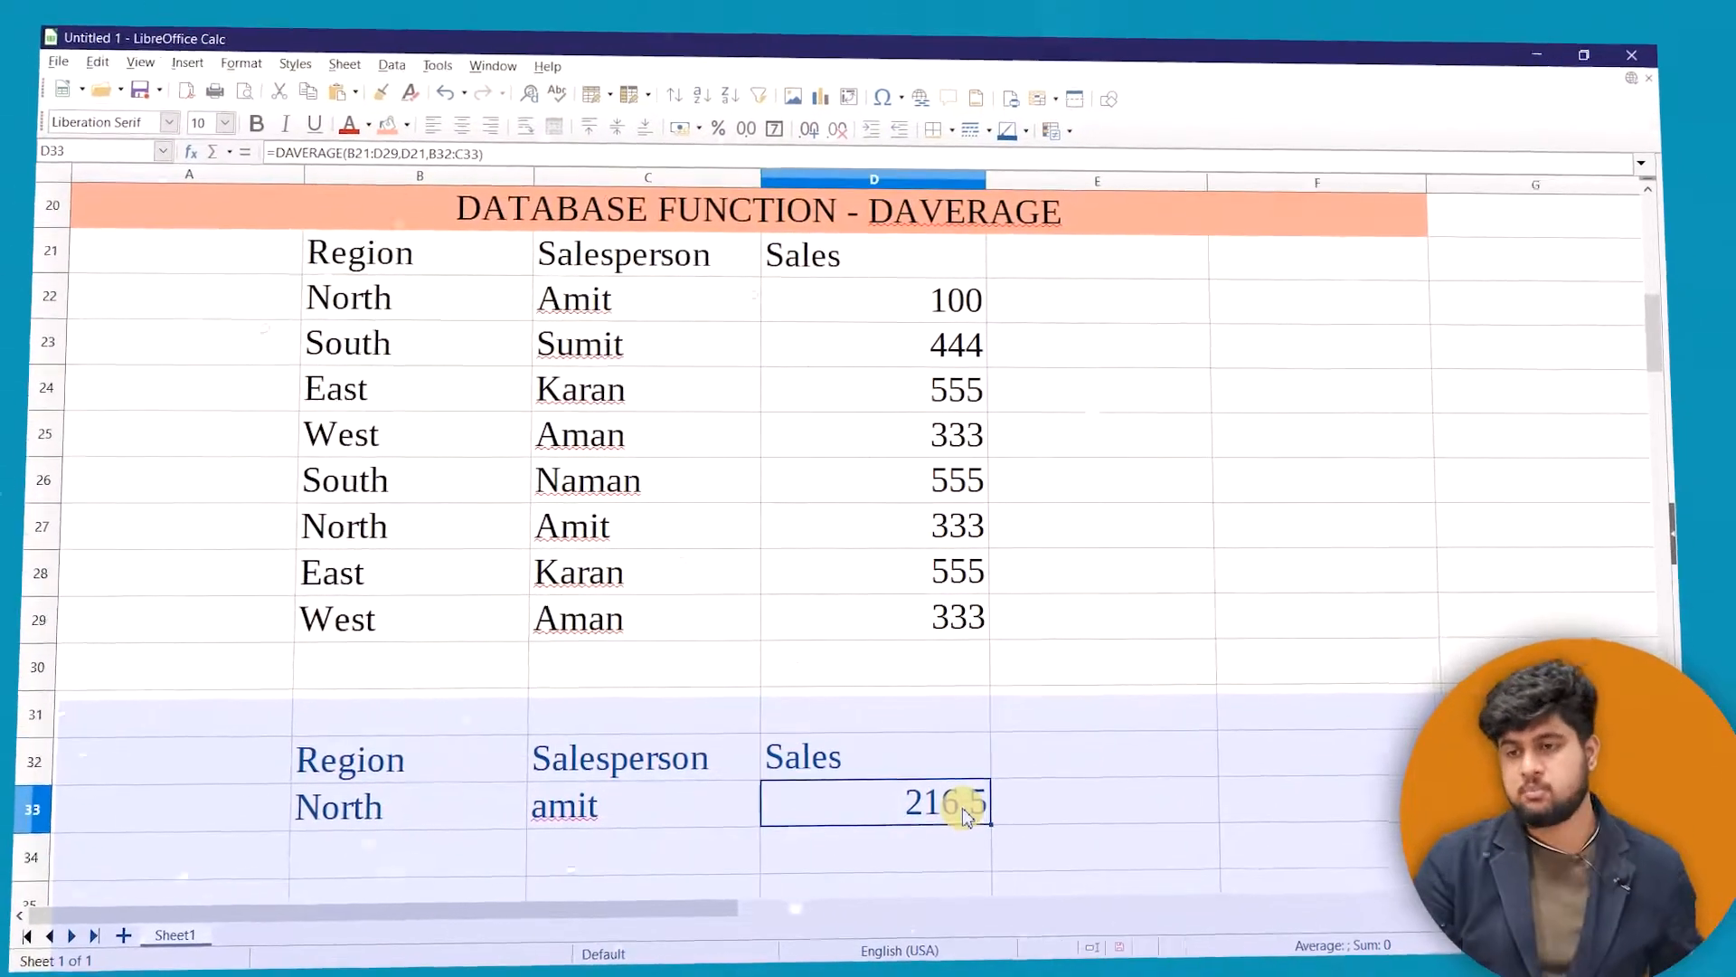
# Compare the matching North records in rows 22 and 27 and their Sales values with the average in D33
pyautogui.click(614, 296)
pyautogui.click(639, 512)
pyautogui.click(922, 308)
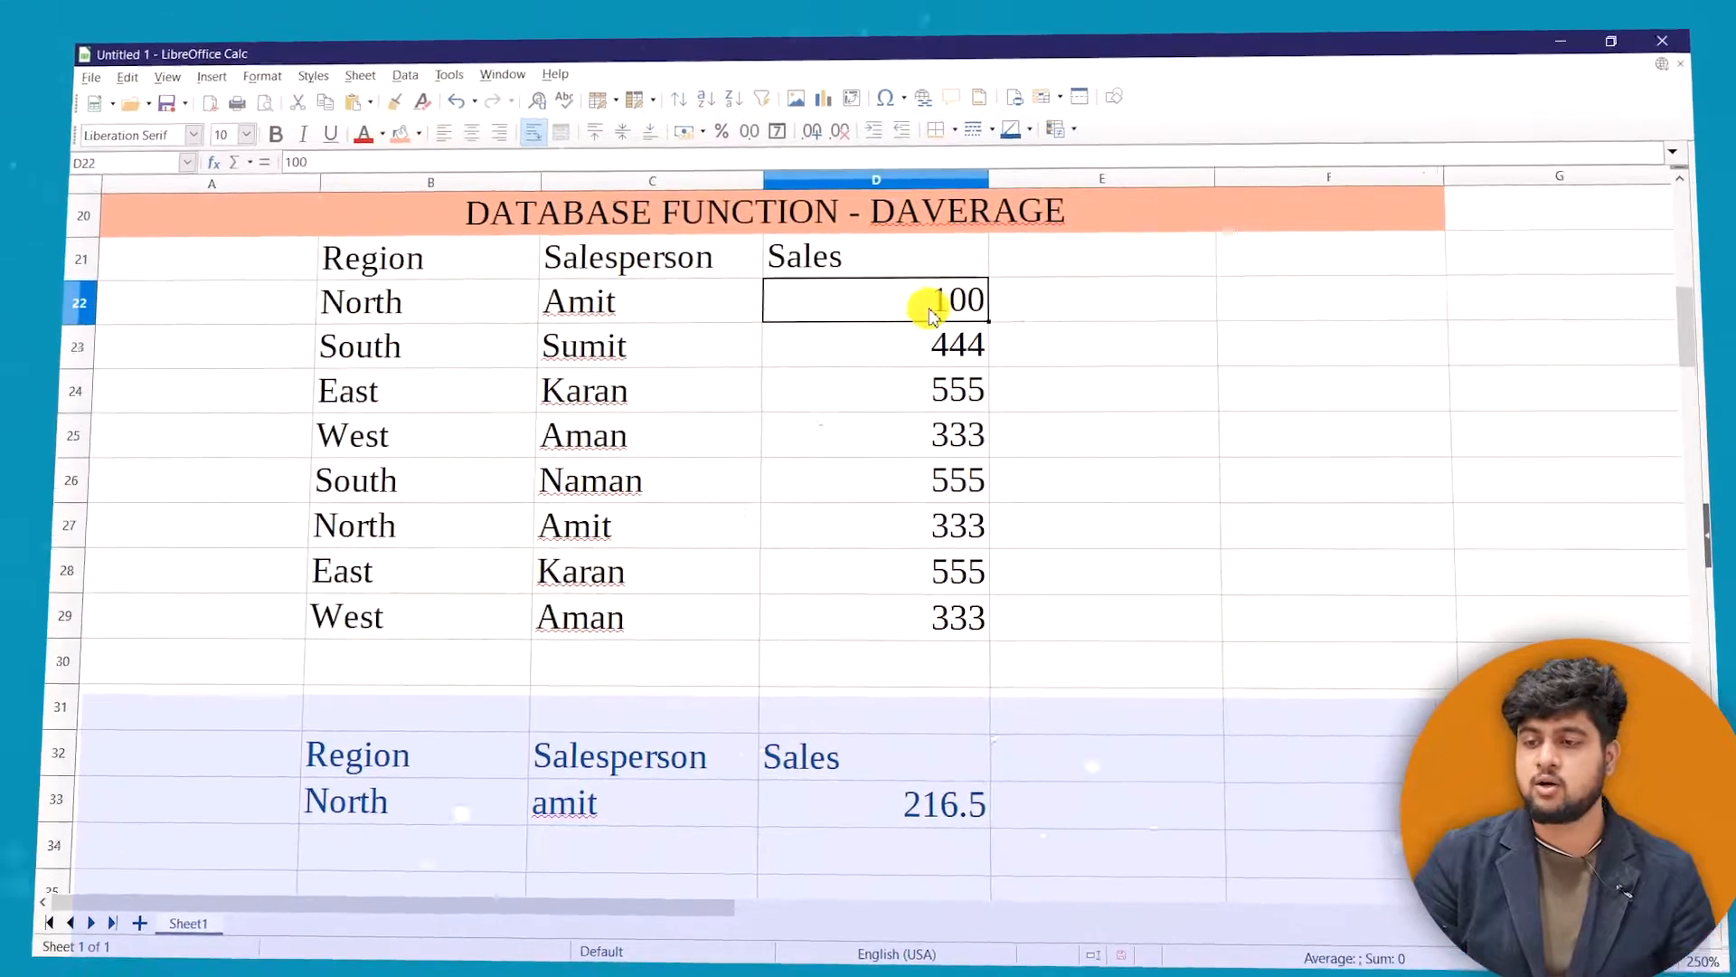
pyautogui.click(948, 525)
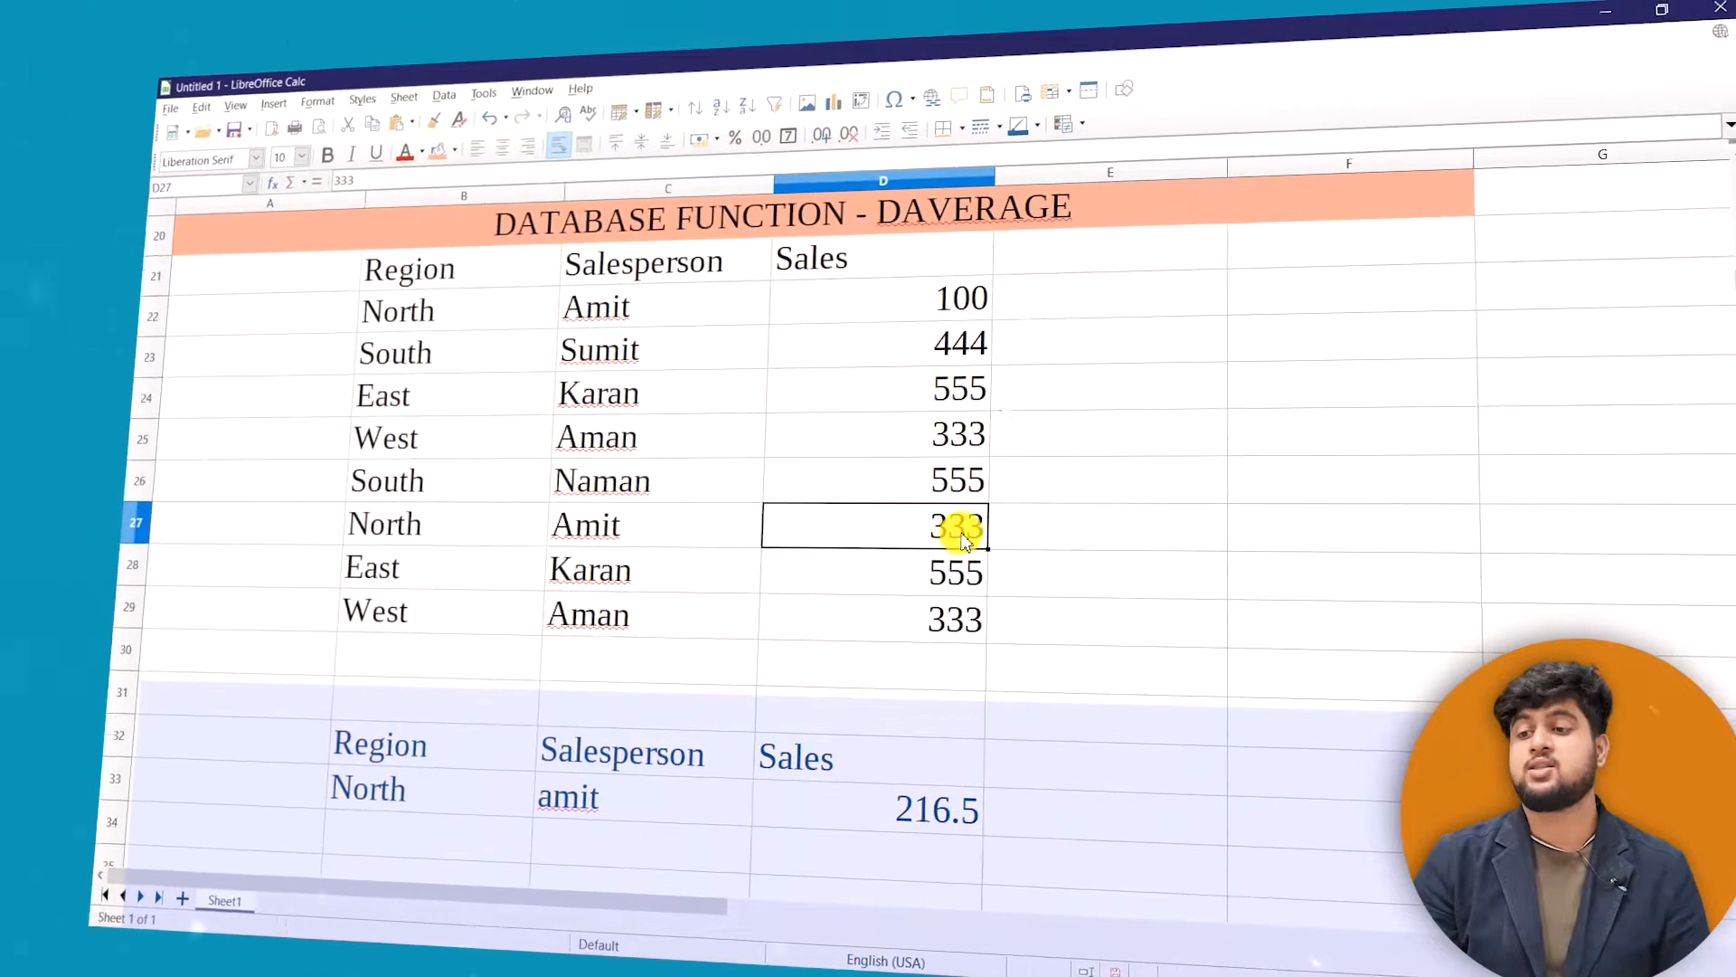
pyautogui.click(871, 803)
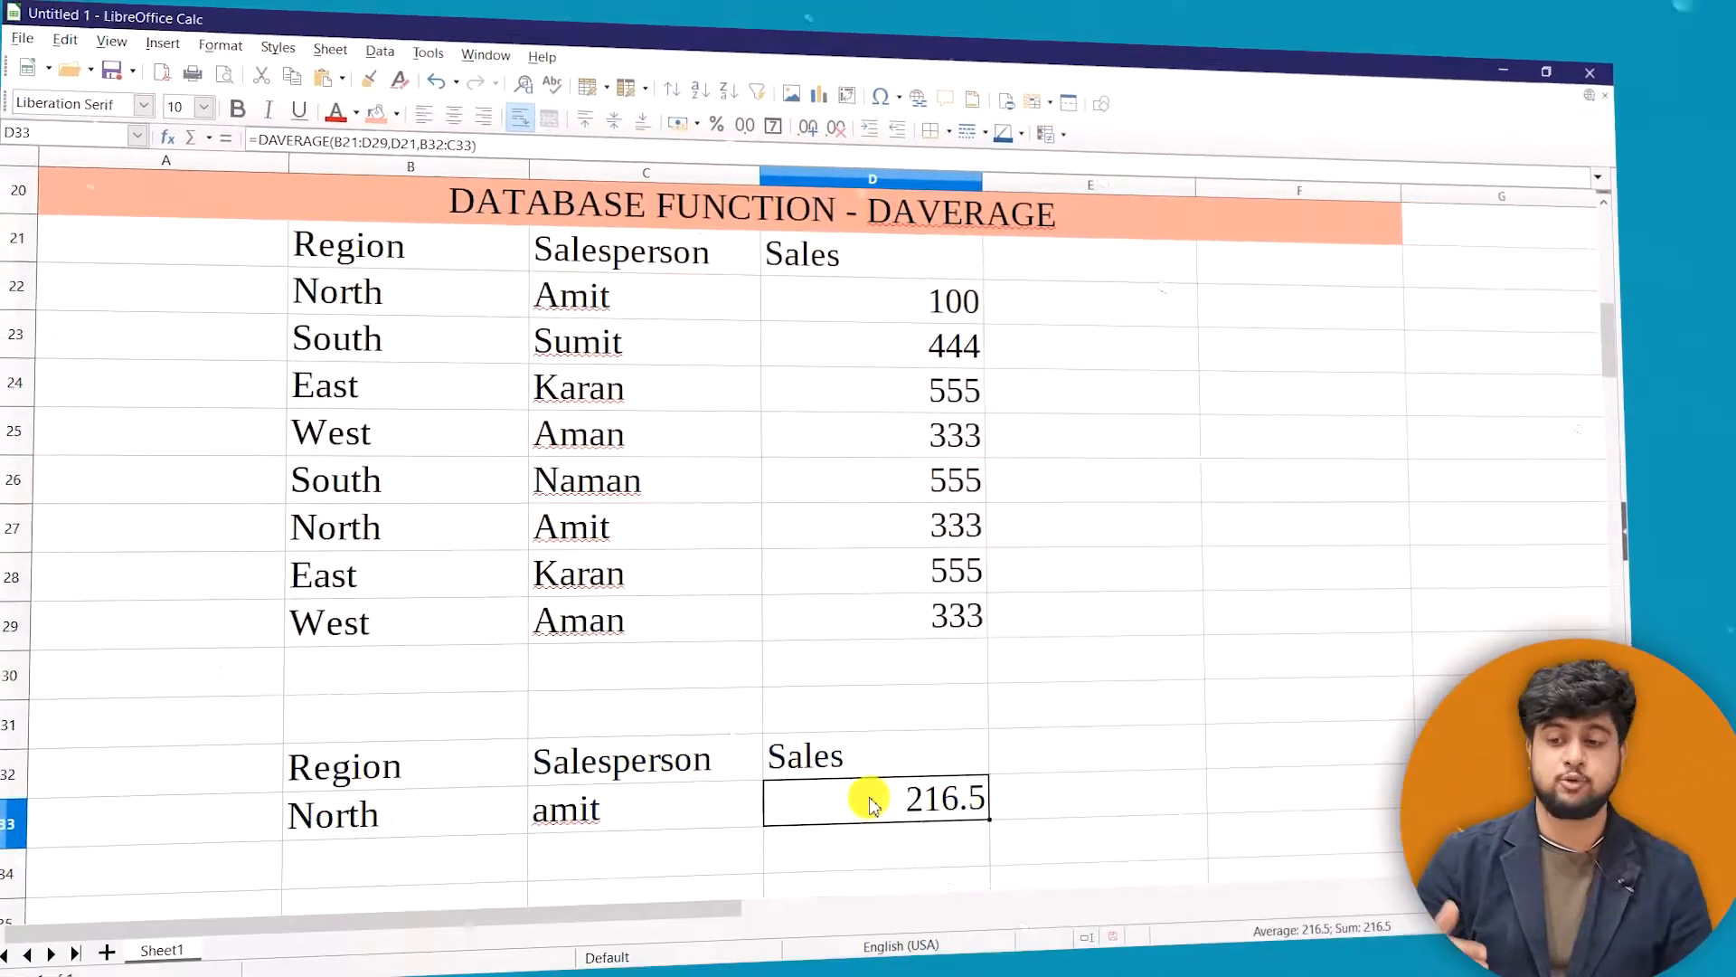